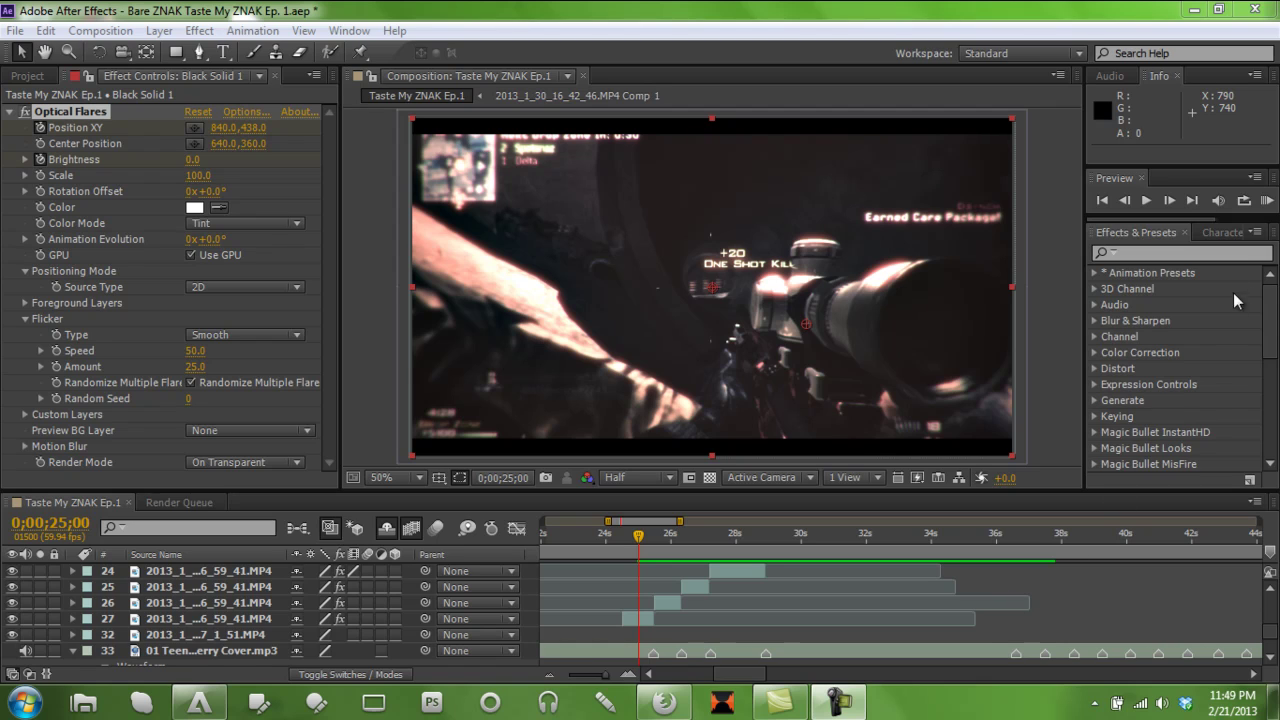
RAM-preview the flickering flare, stop it, and move the playhead to about 0;00;30;58.
click(1266, 201)
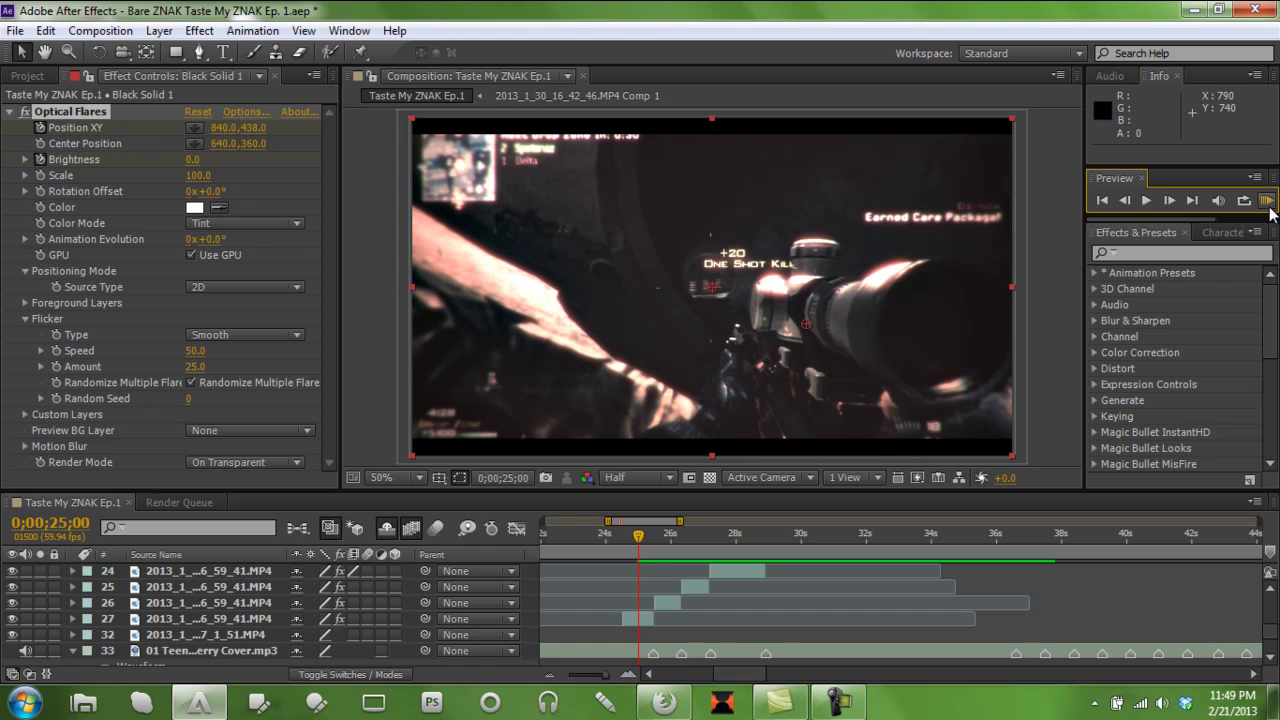
click(1268, 203)
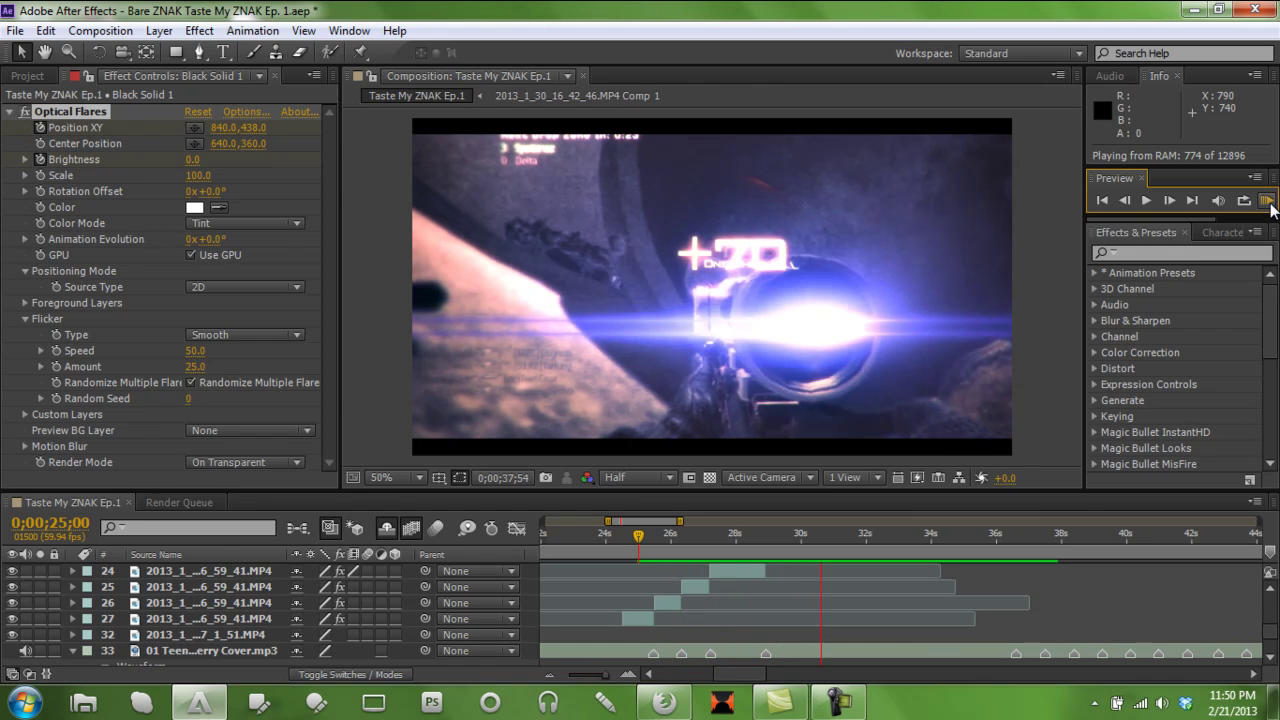
click(1267, 200)
scroll(796, 570, up, 3)
drag(788, 540, 832, 558)
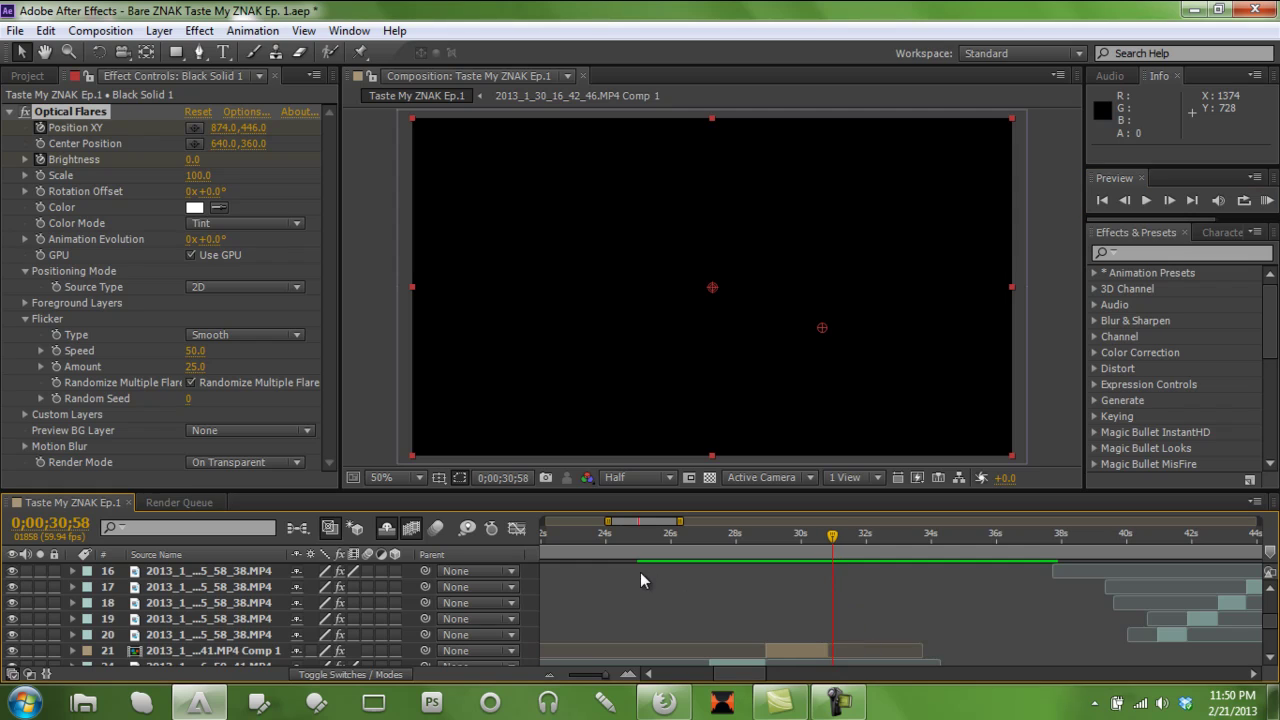
Watch the OCE #18 Battlefield 3 edit in Firefox, starting from 0:24.
key(alt+Tab)
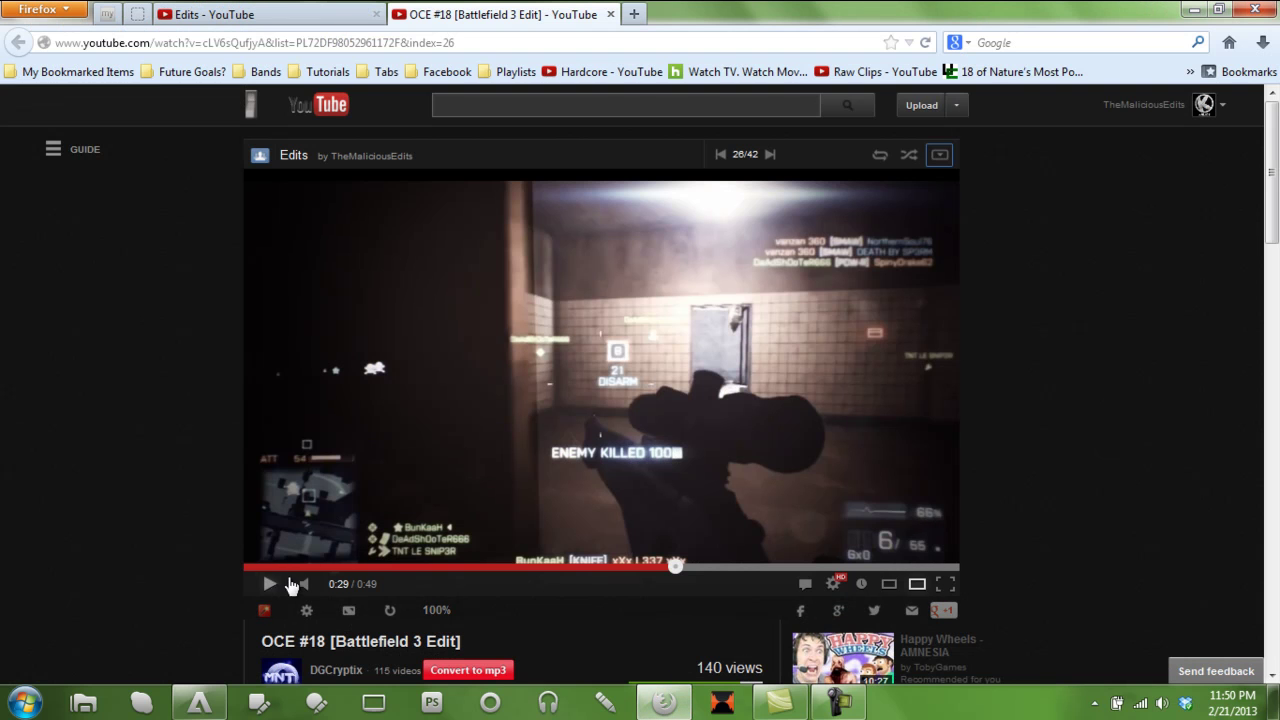
click(606, 566)
click(278, 588)
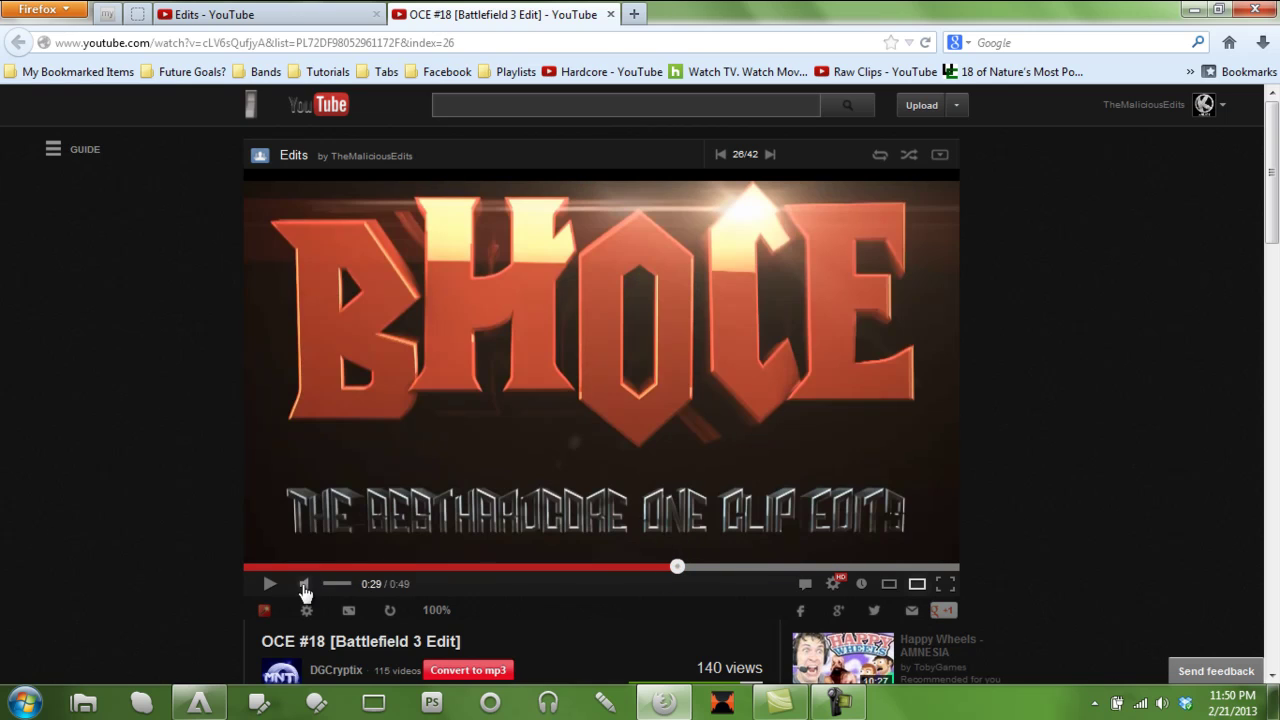
click(269, 584)
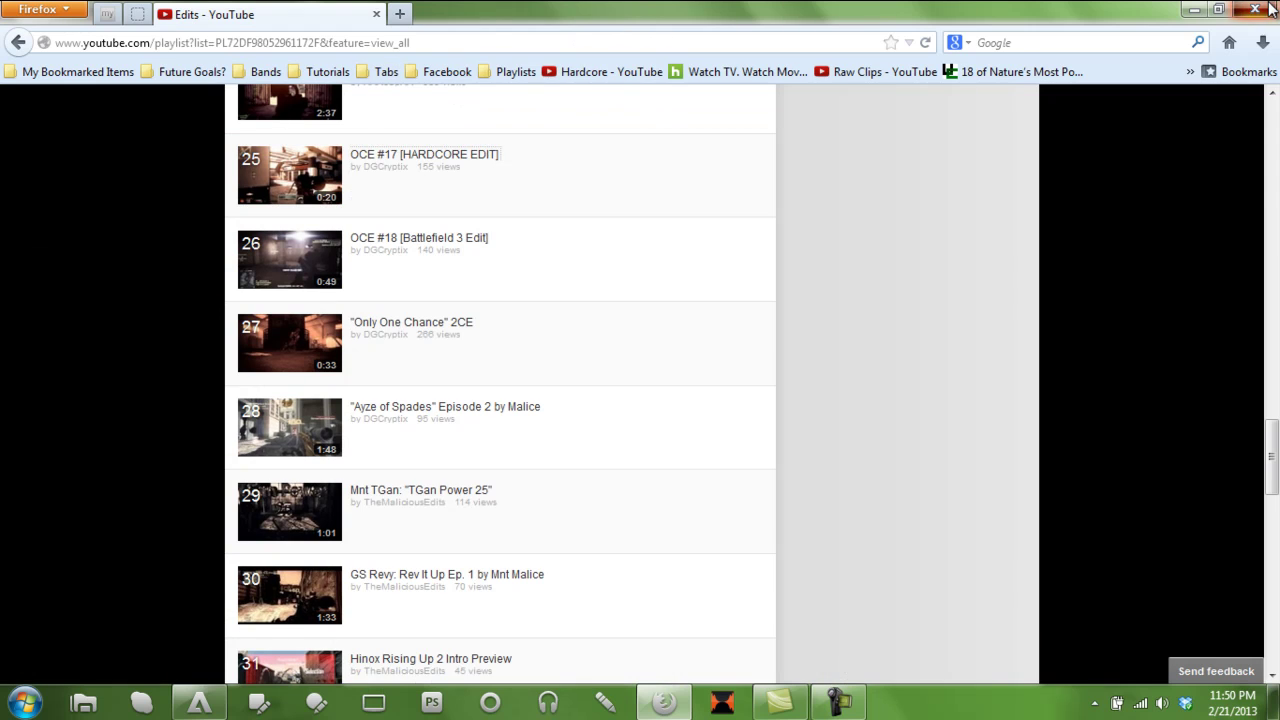
Save the current project and start a new untitled project.
key(alt+Tab)
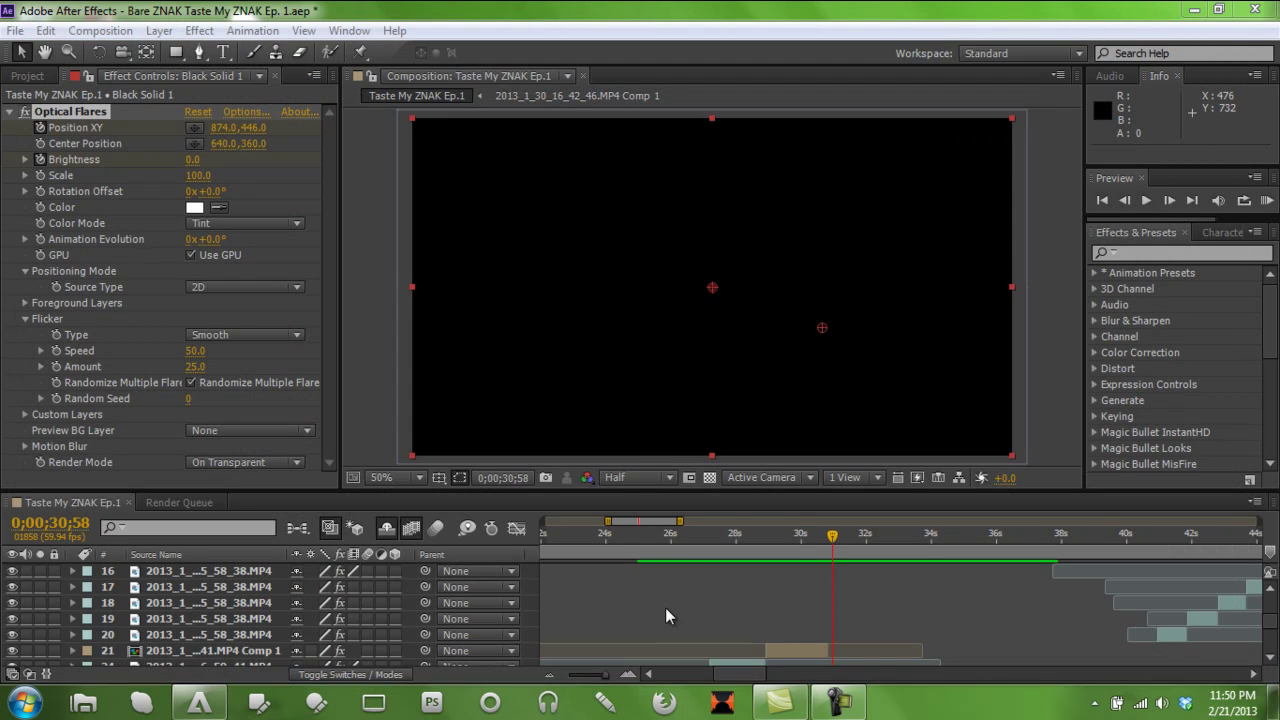
click(16, 31)
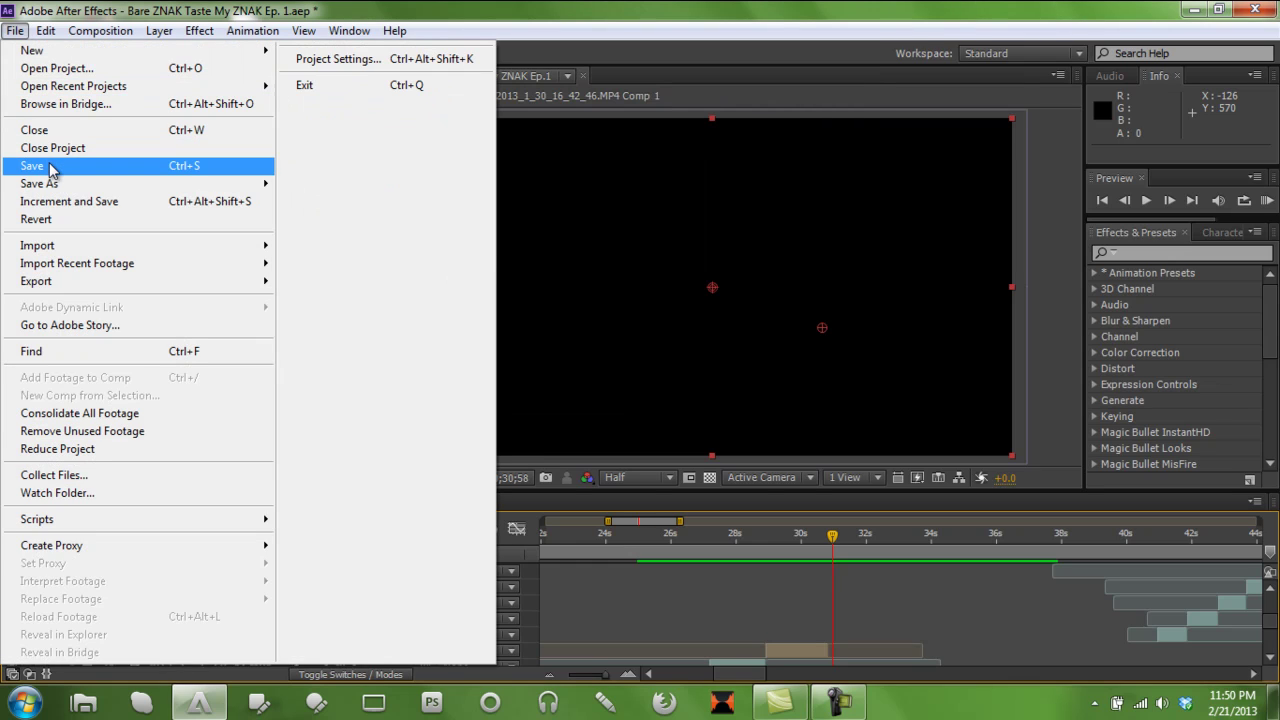
click(50, 168)
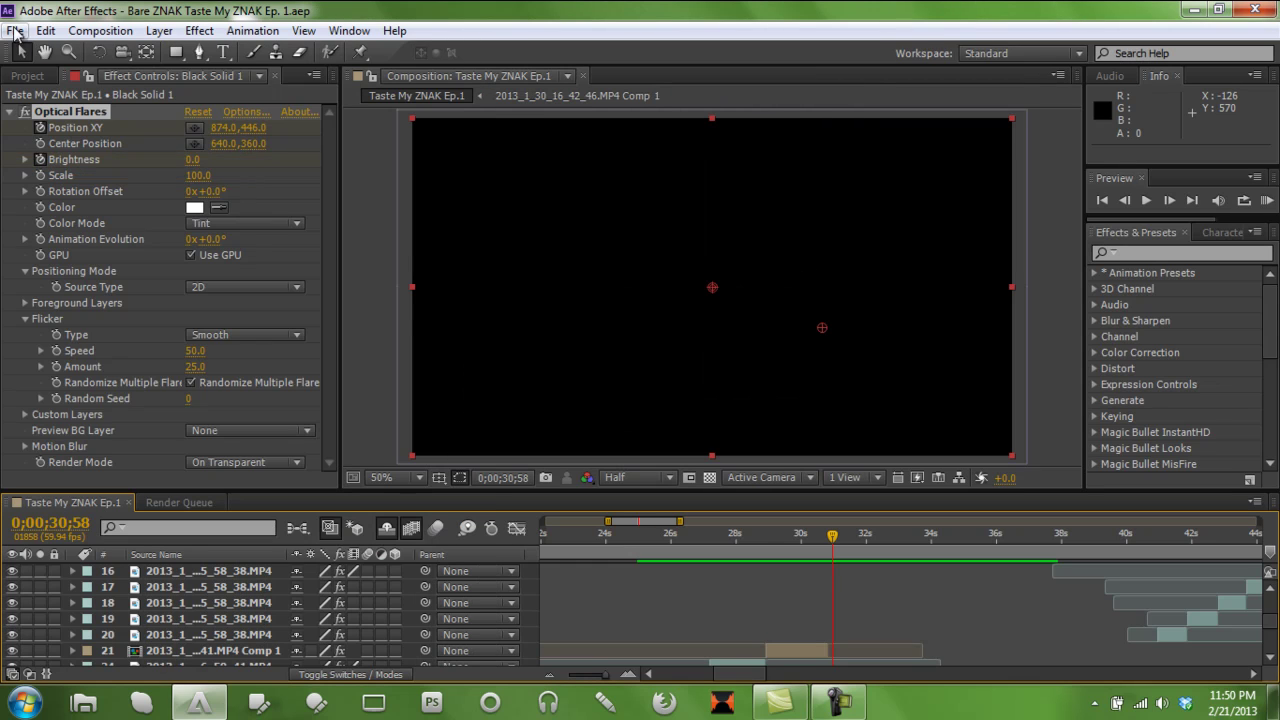
click(16, 31)
mouse_move(28, 52)
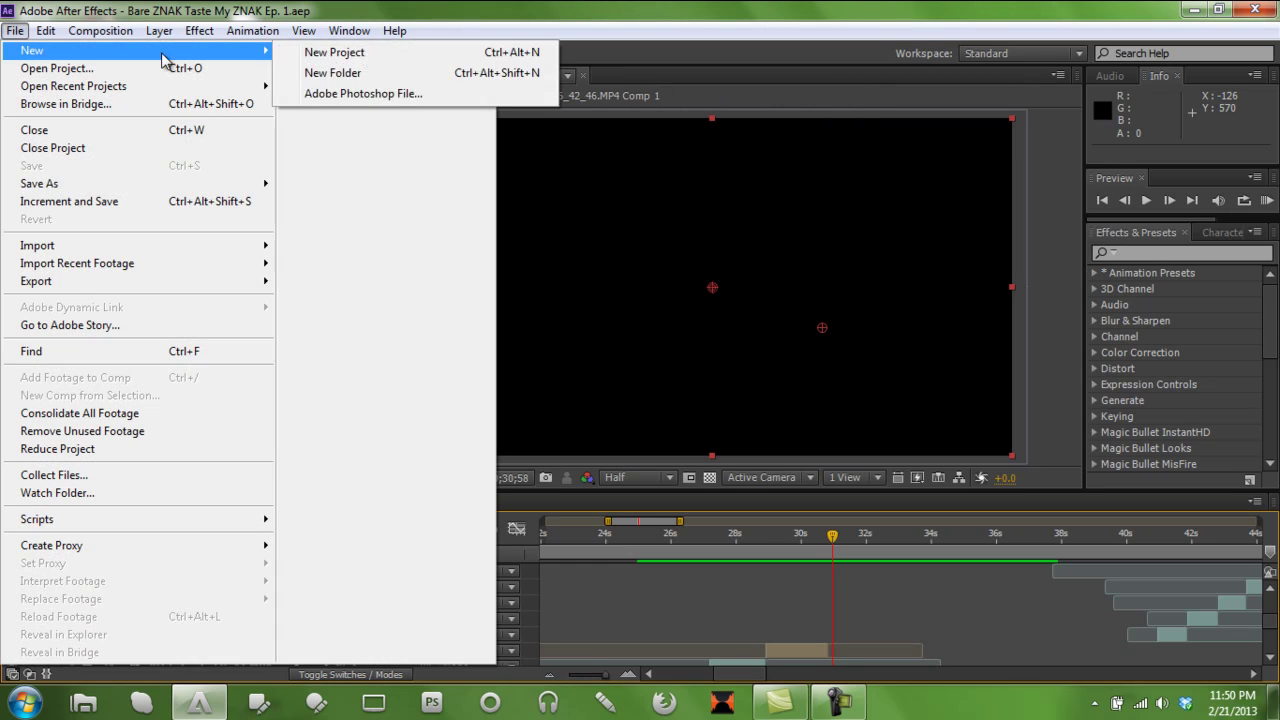
click(349, 51)
Open Import File on the 3. Black Ops folder and play clip 1 to preview it.
double_click(101, 410)
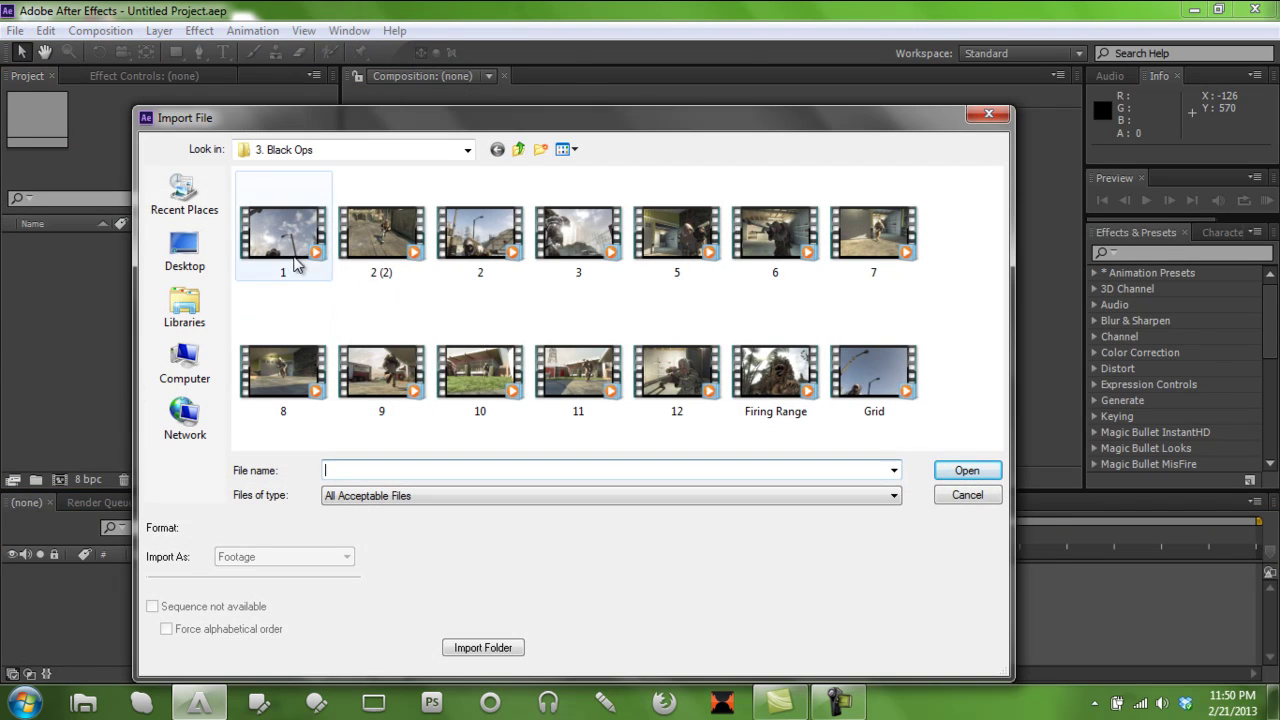
click(283, 245)
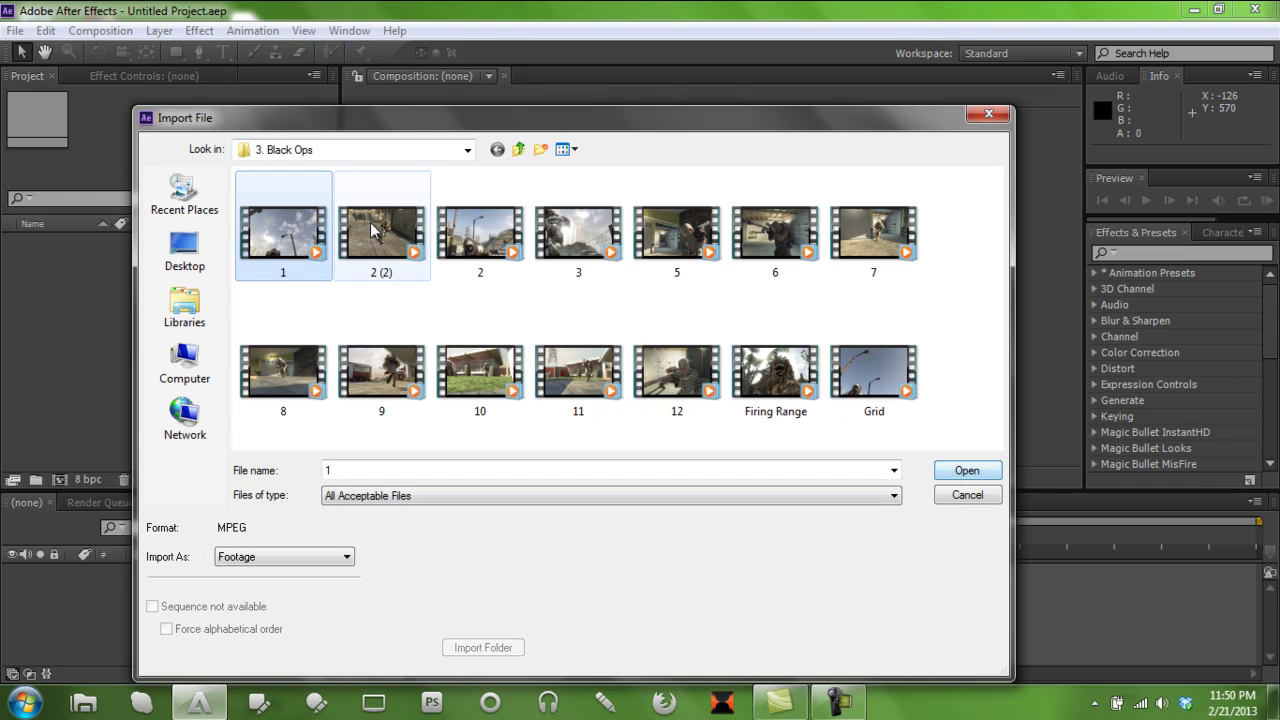
right_click(289, 229)
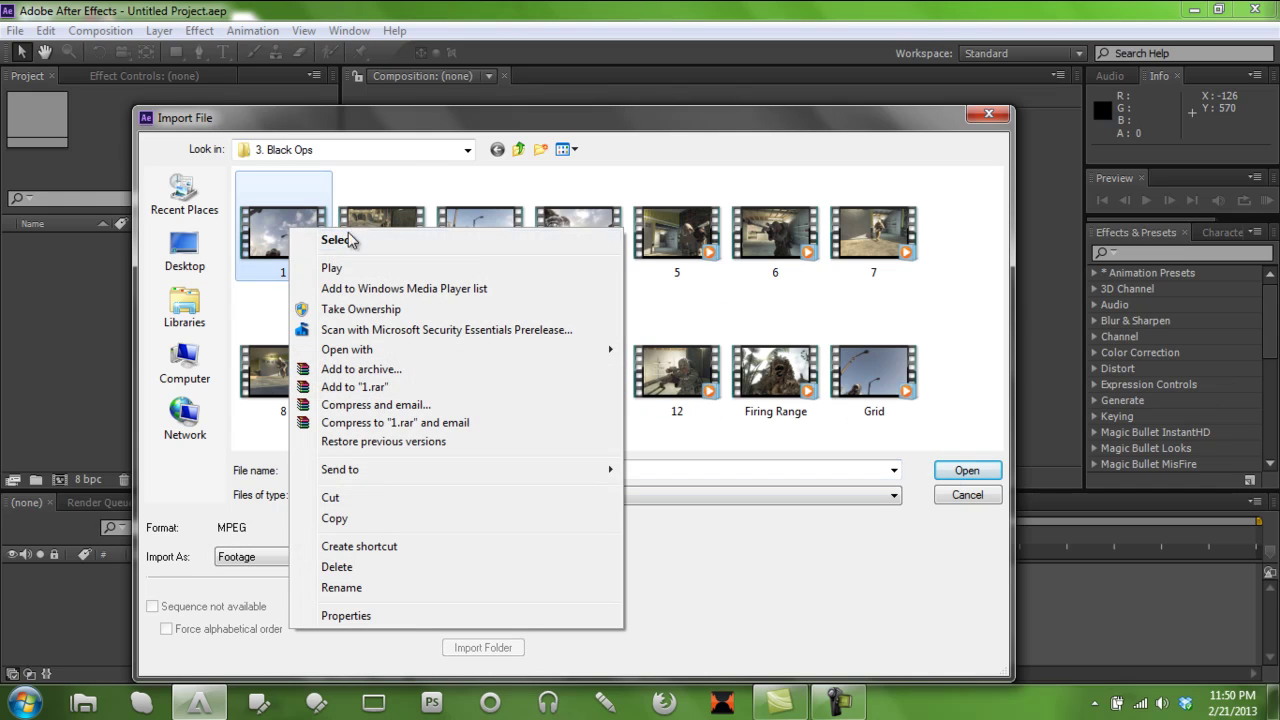
click(345, 270)
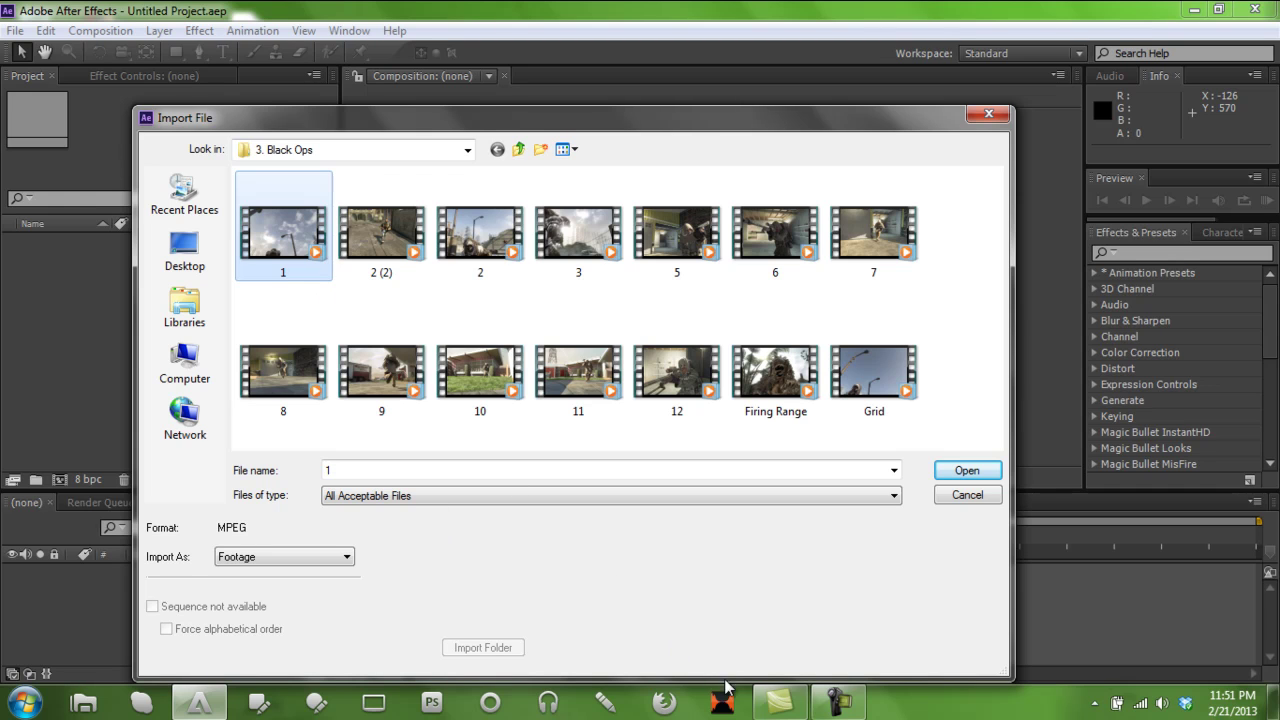
Watch clip 1 in Windows Media Player, then close the player.
click(848, 712)
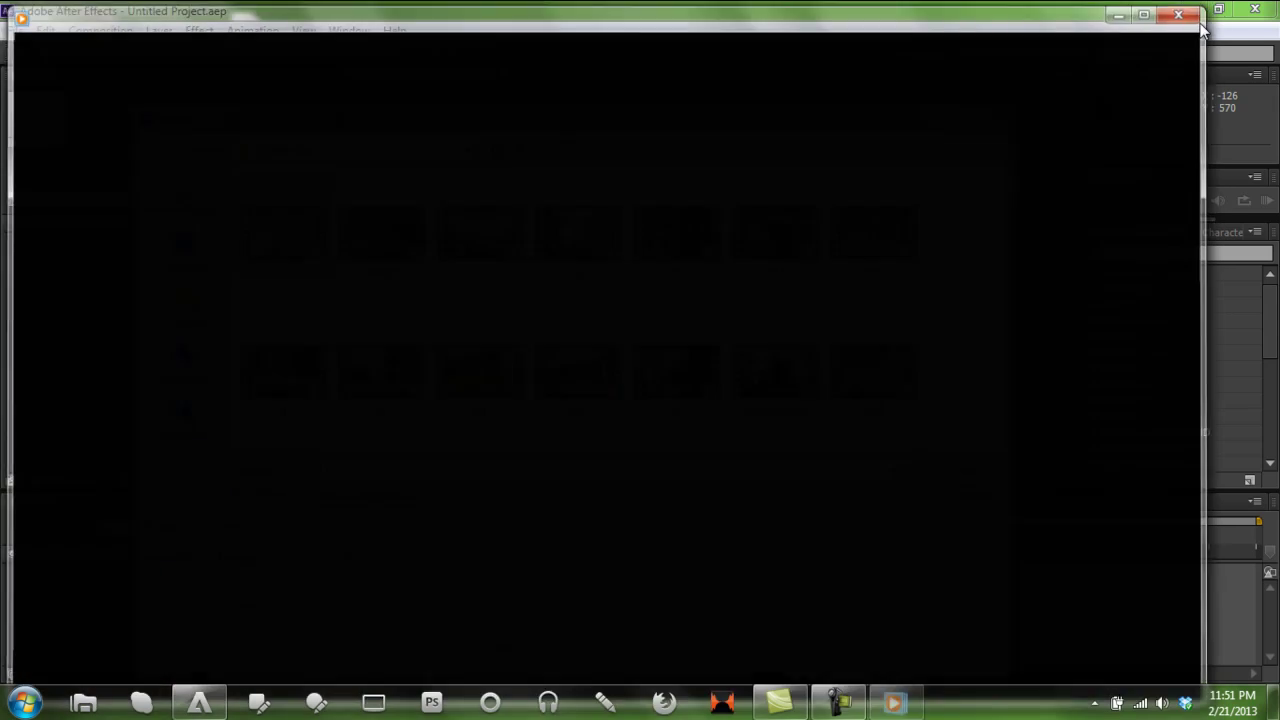
click(1204, 17)
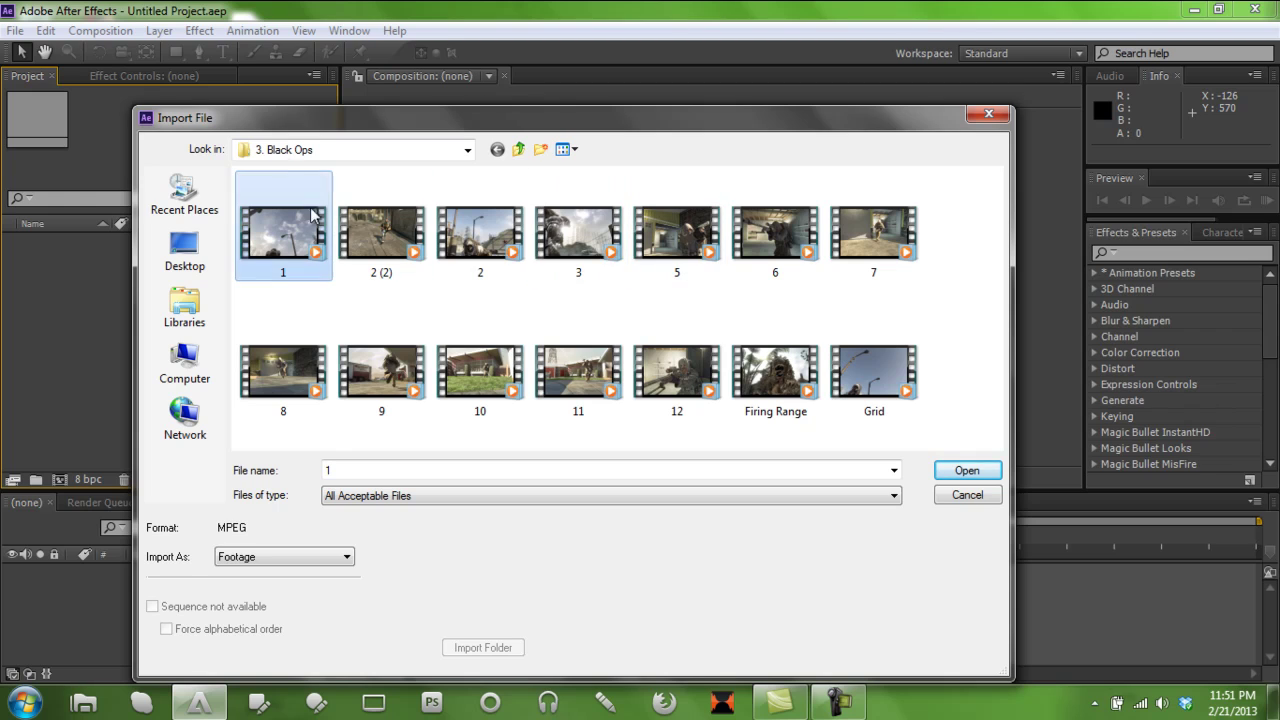
Browse to Cinematic Pack > BroadcastUnedited, preview clip 7, and import 7.mp4.
click(391, 147)
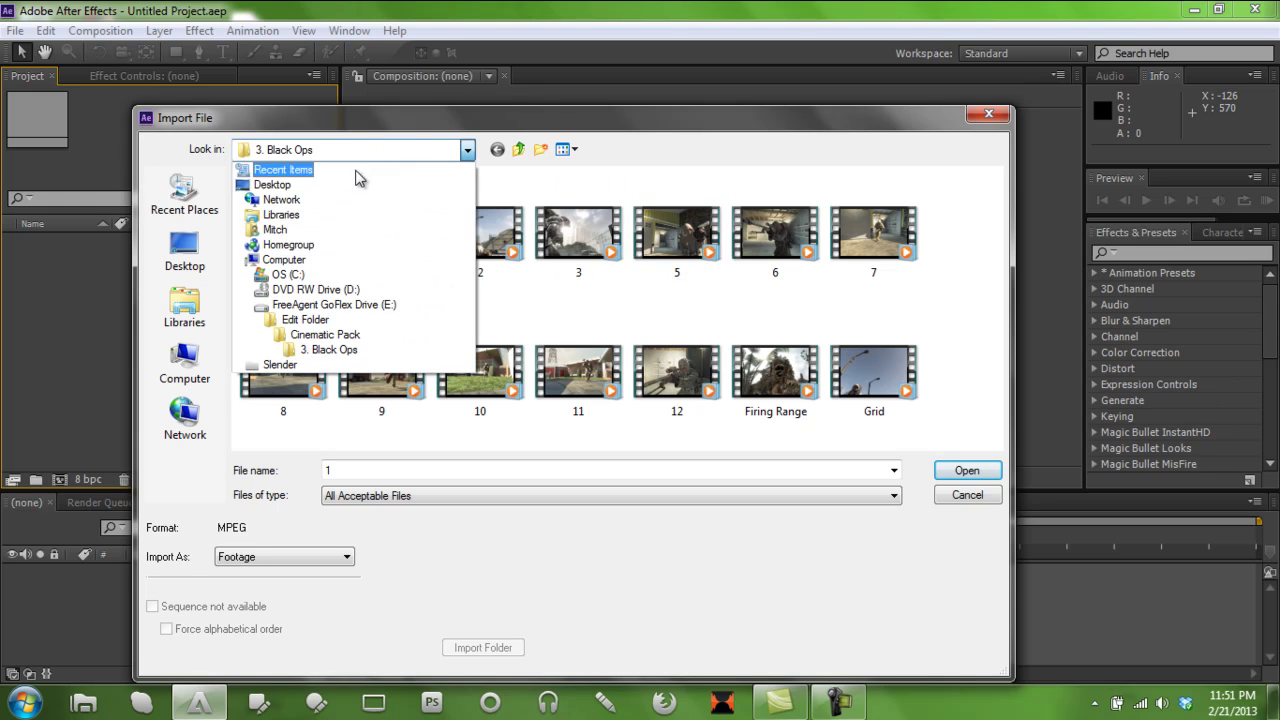
click(338, 334)
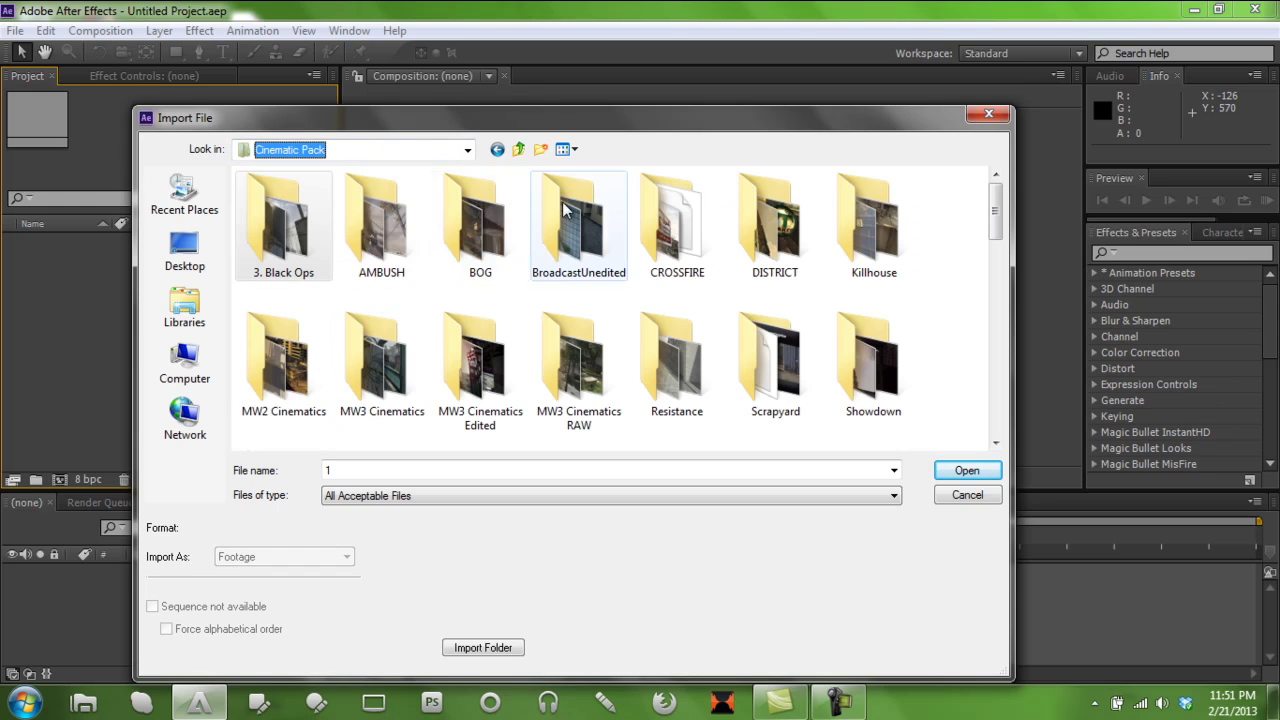
double_click(575, 232)
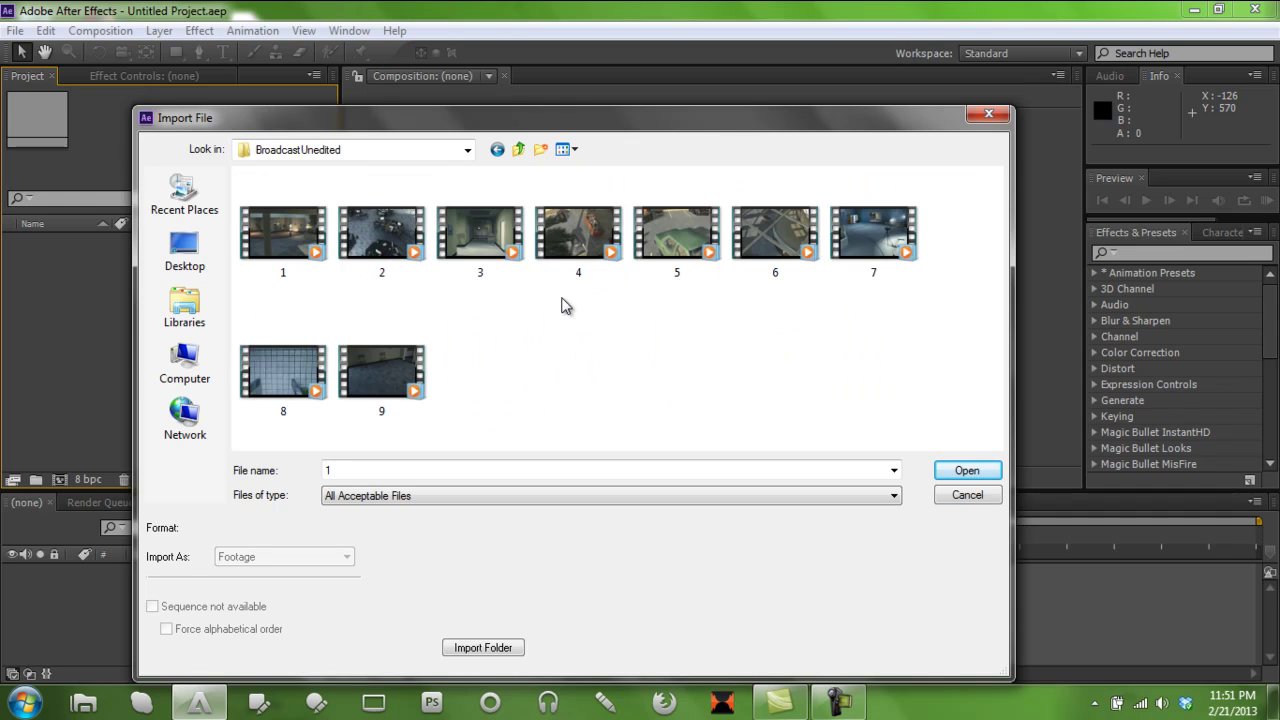
right_click(902, 228)
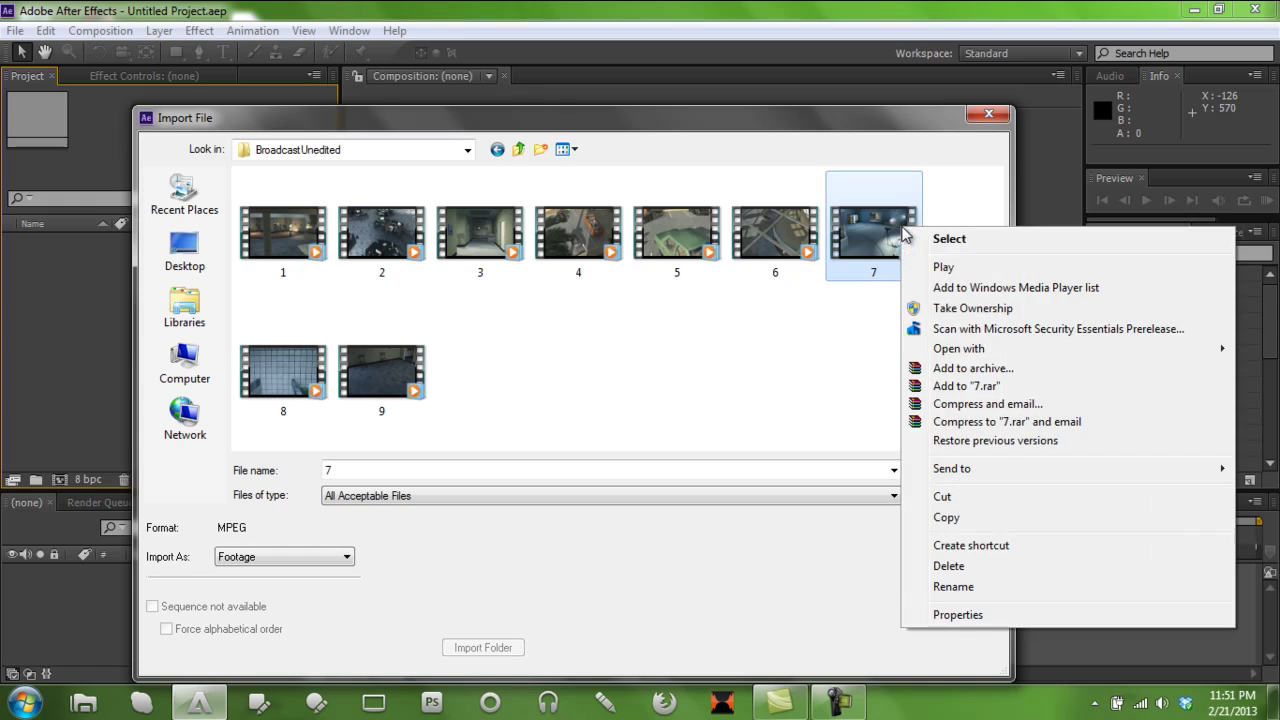
click(944, 267)
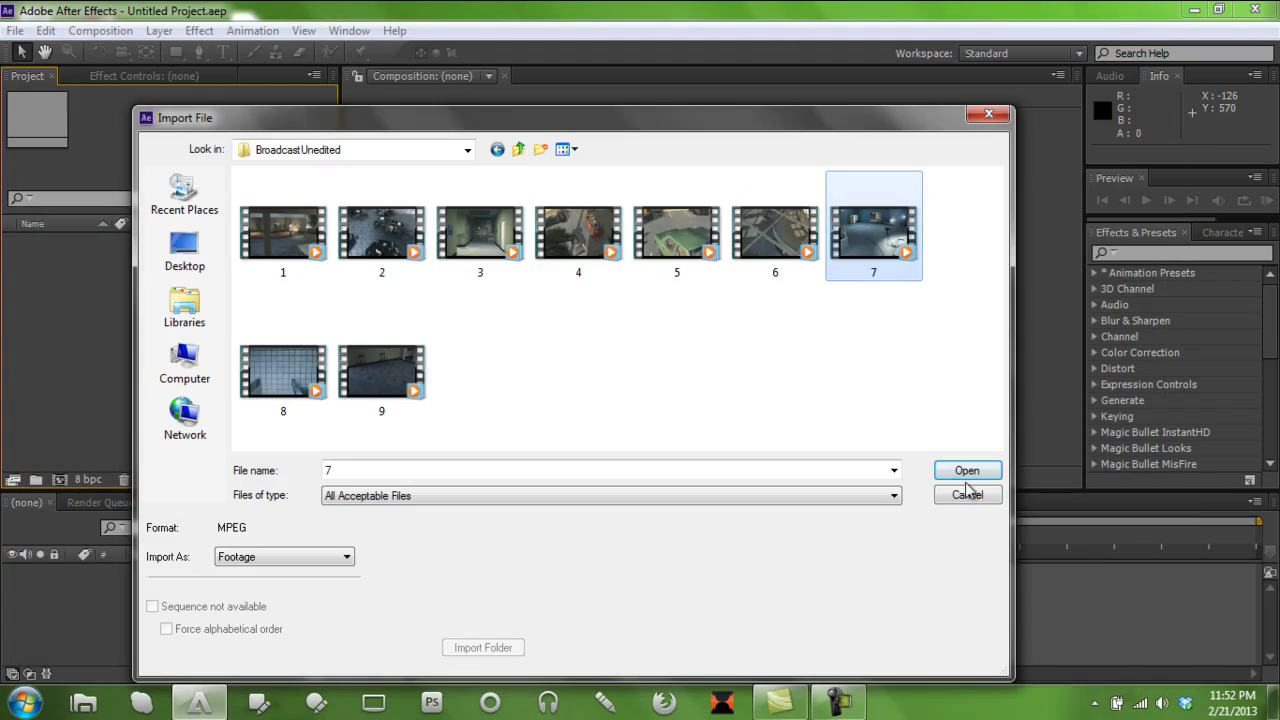
click(966, 472)
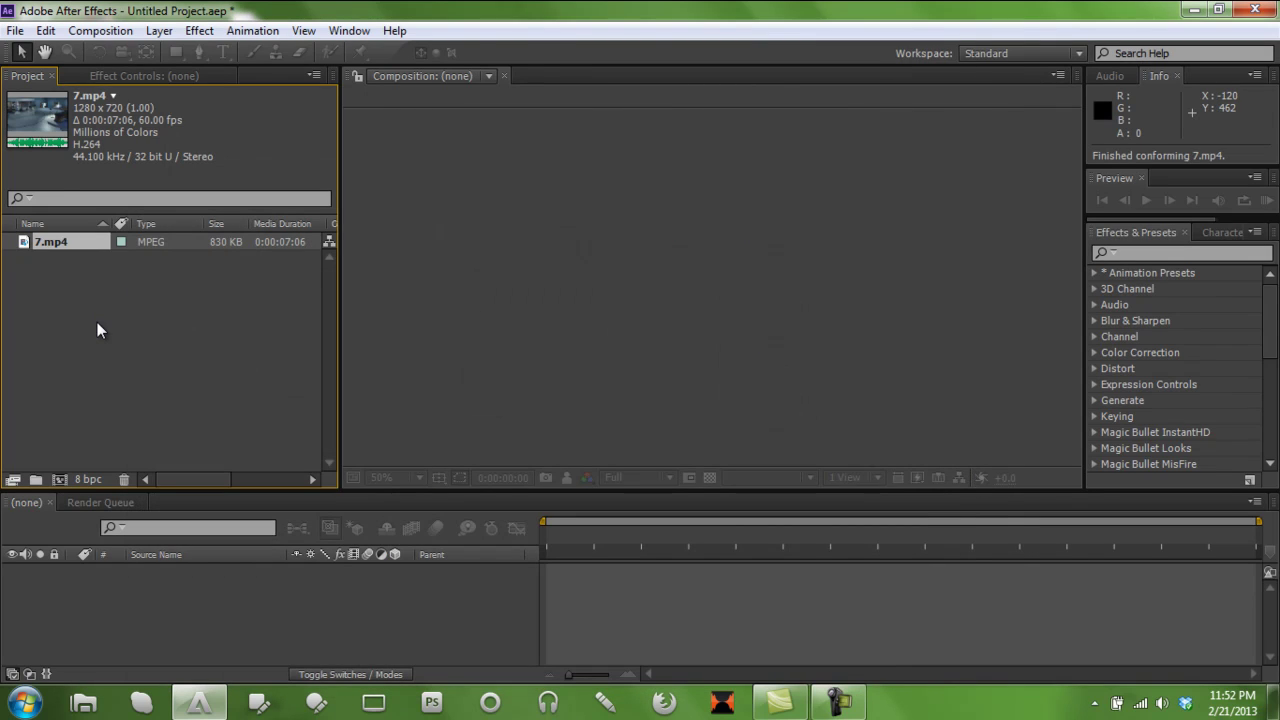
Reopen Import File and navigate through the E: drive to the Edit Folder.
double_click(97, 322)
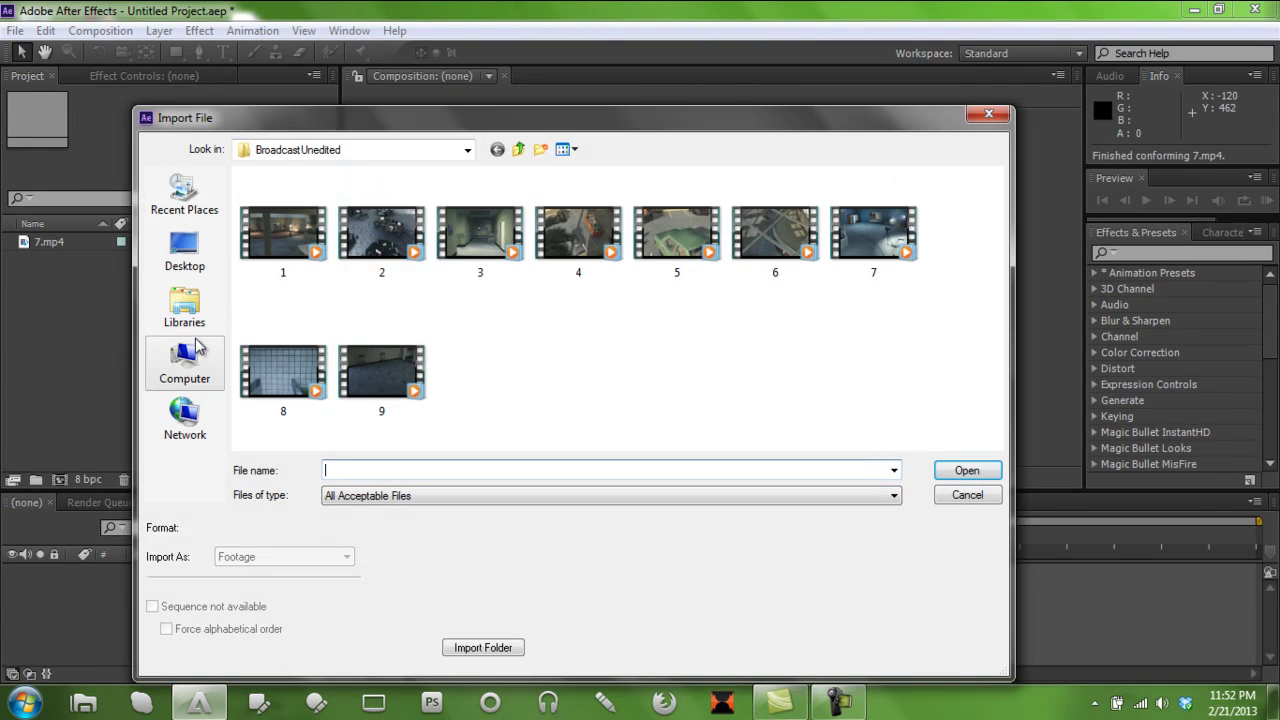
click(186, 360)
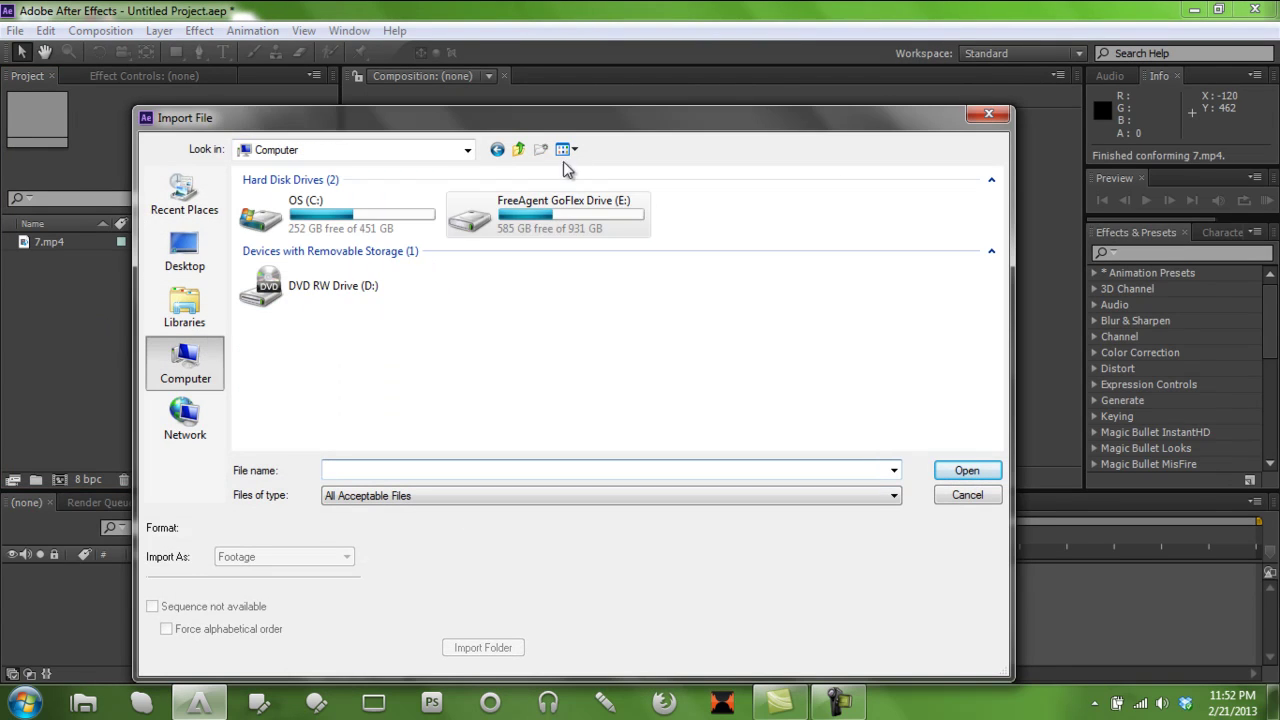
double_click(537, 207)
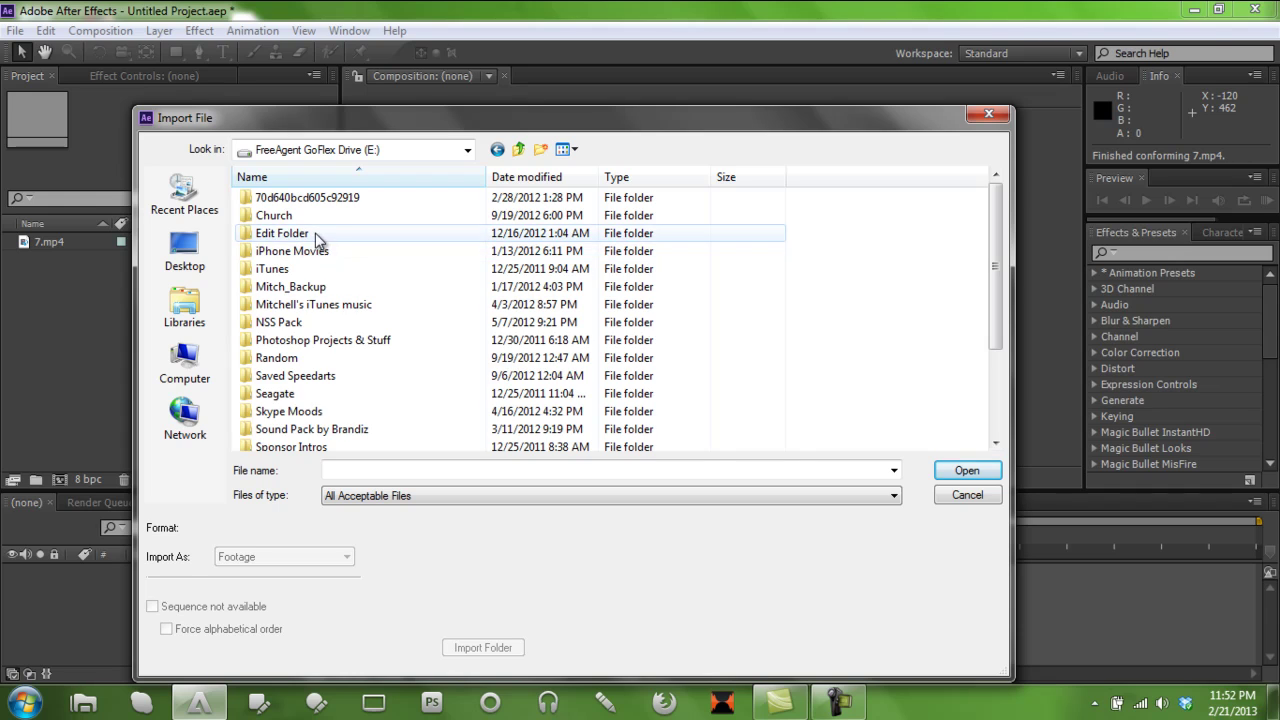
click(497, 149)
click(497, 149)
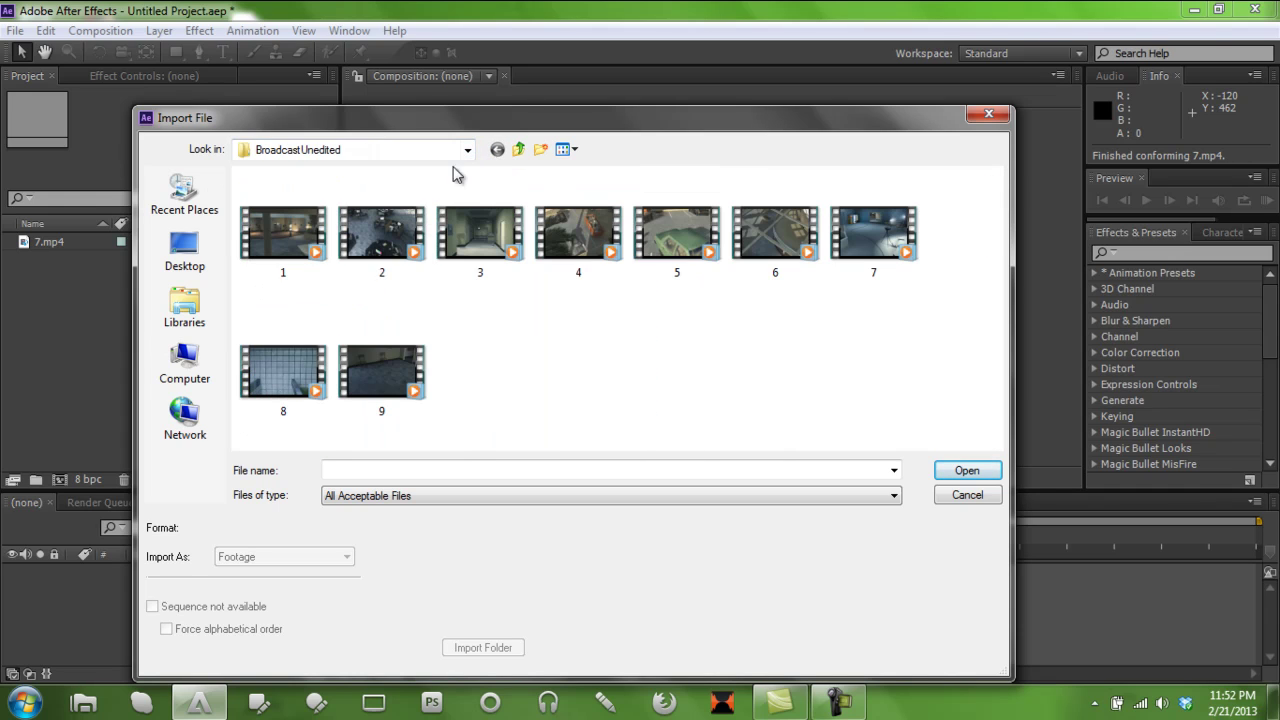
click(343, 150)
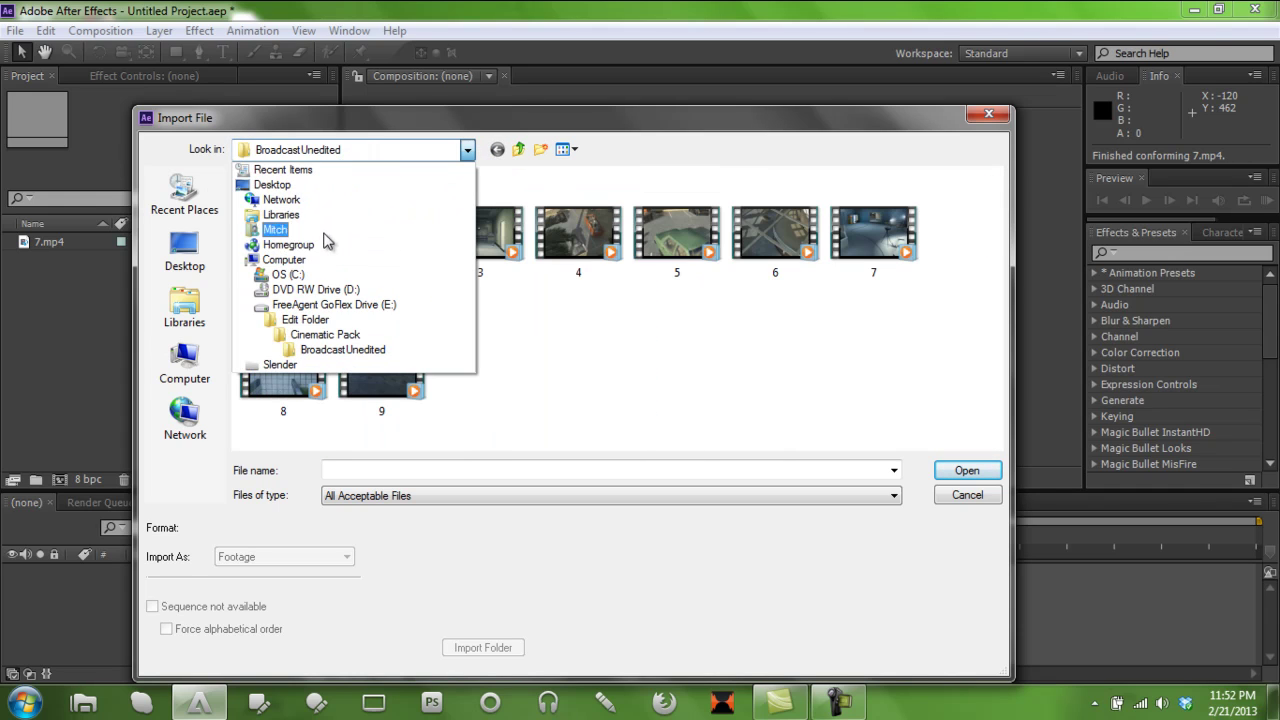
click(315, 325)
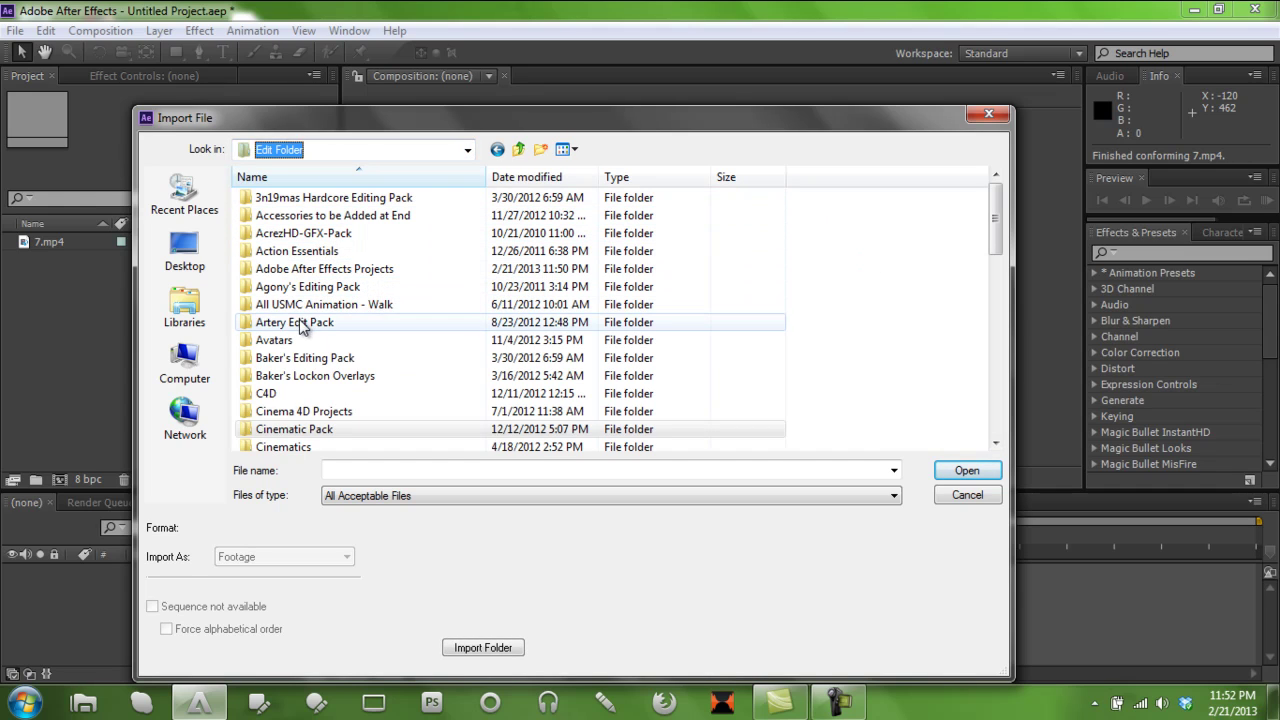
Open Footage > Call of Duty > Bare ZNAK and import 2013_1_30_17_1_51.MP4.
click(300, 358)
scroll(300, 400, down, 3)
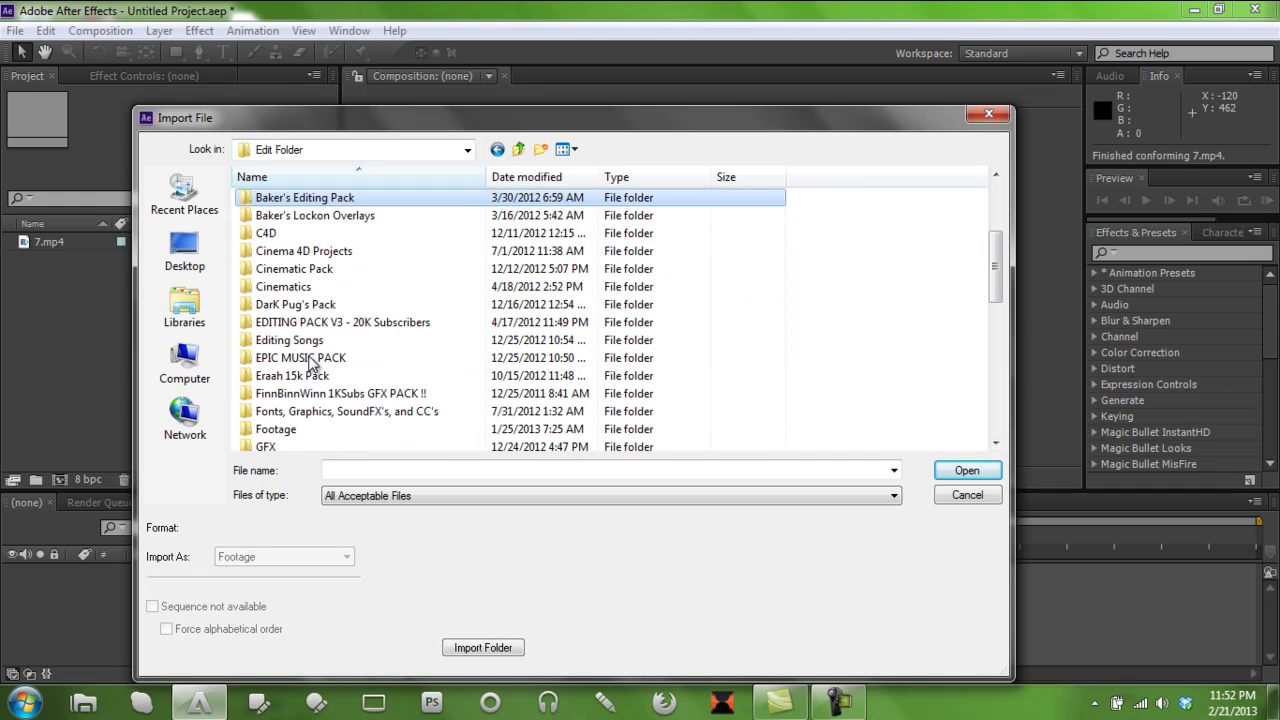
double_click(300, 430)
double_click(333, 216)
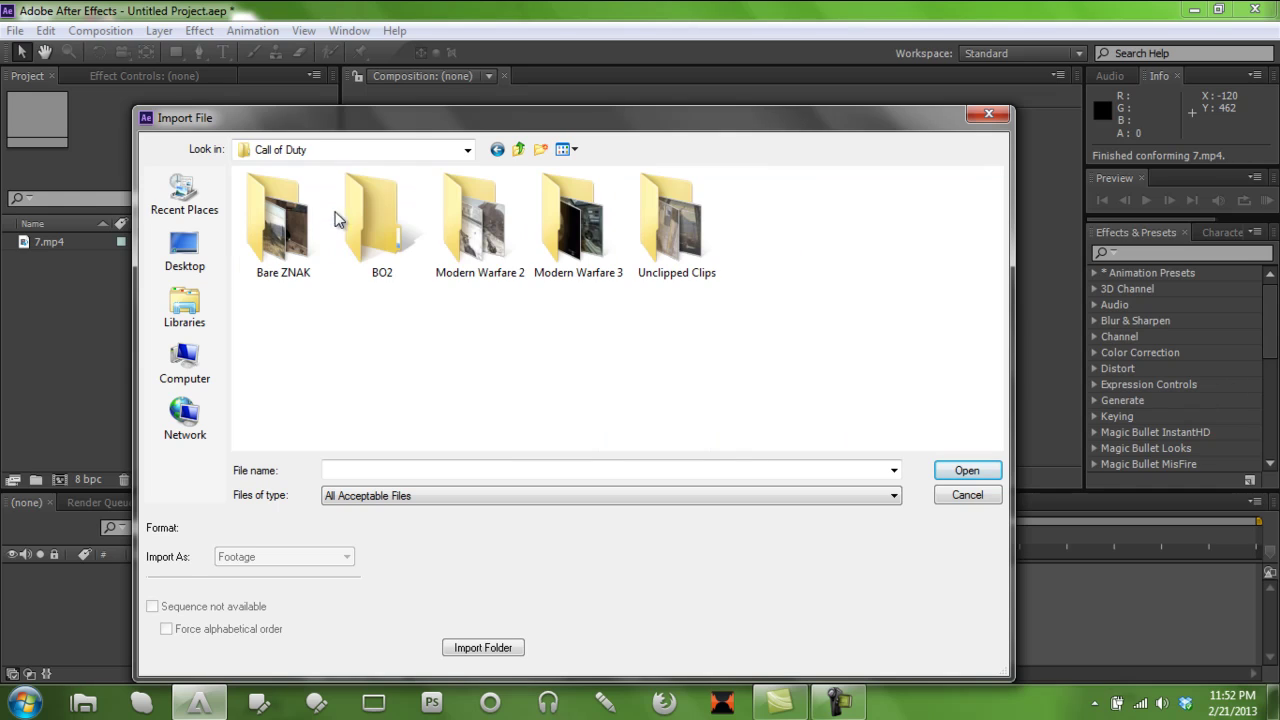
double_click(288, 232)
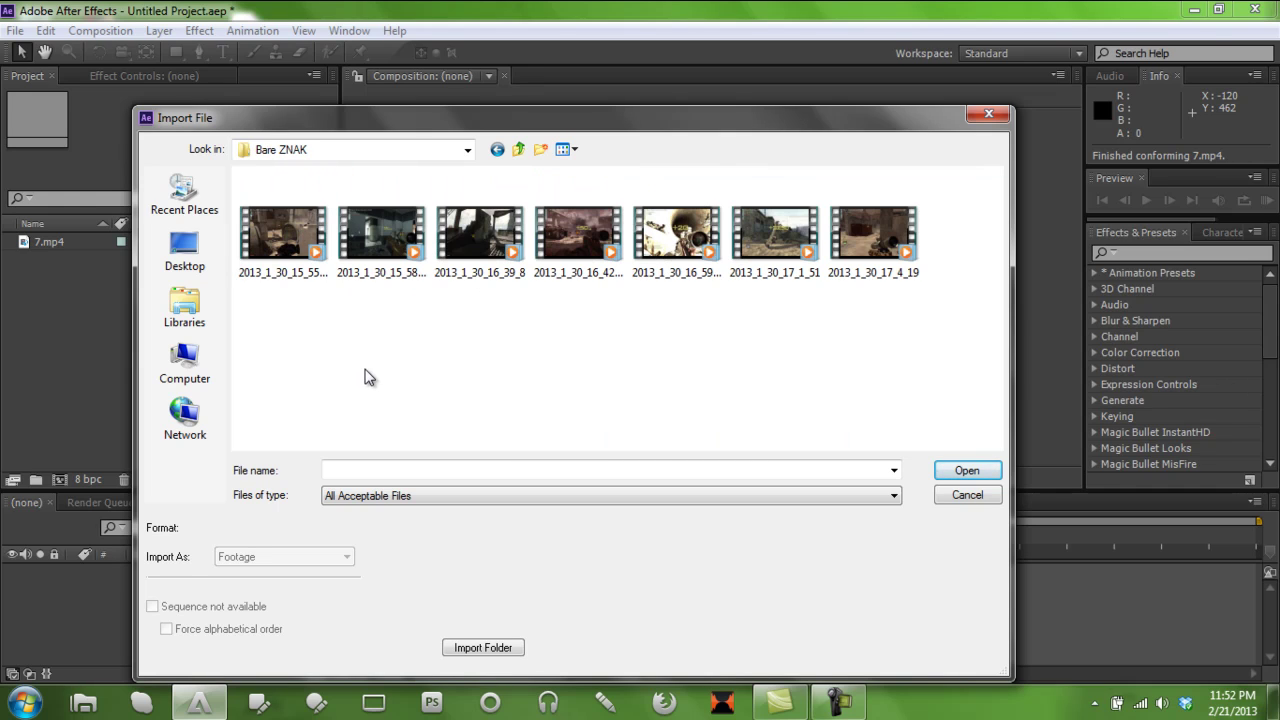
click(797, 248)
click(955, 472)
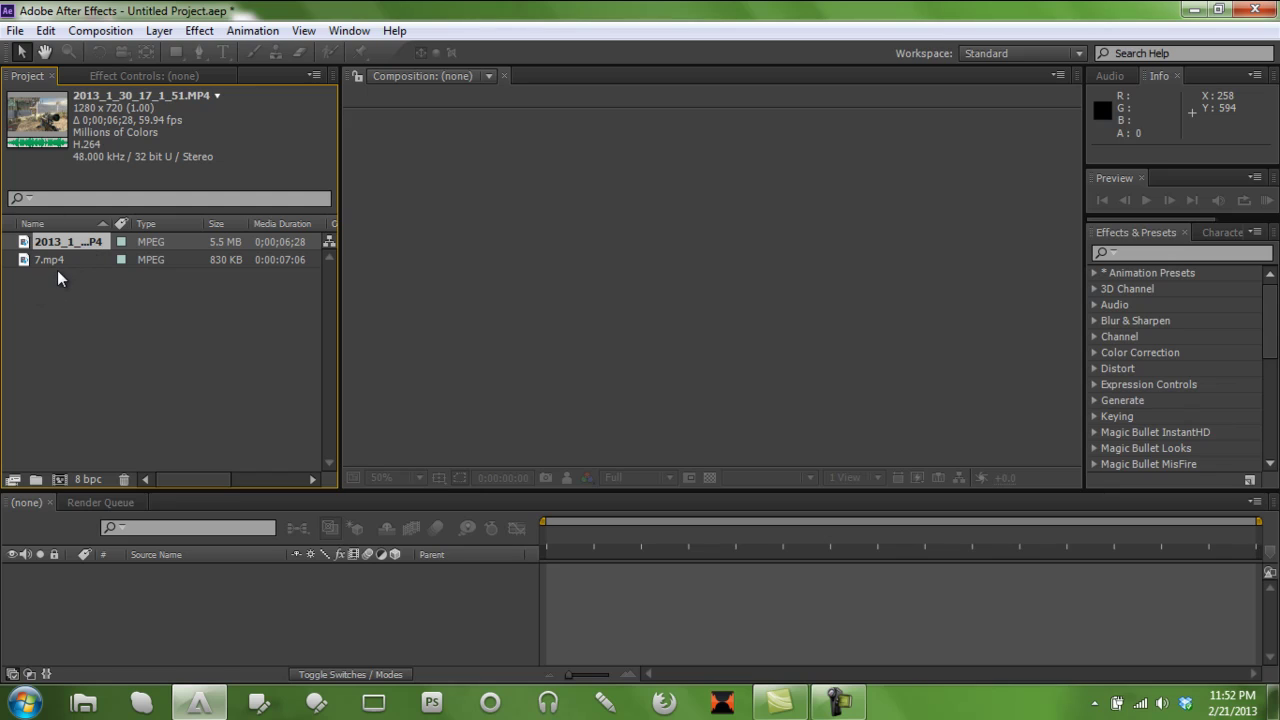
Create a composition from the sniper clip and set its layer Scale to 101%.
drag(72, 244, 64, 472)
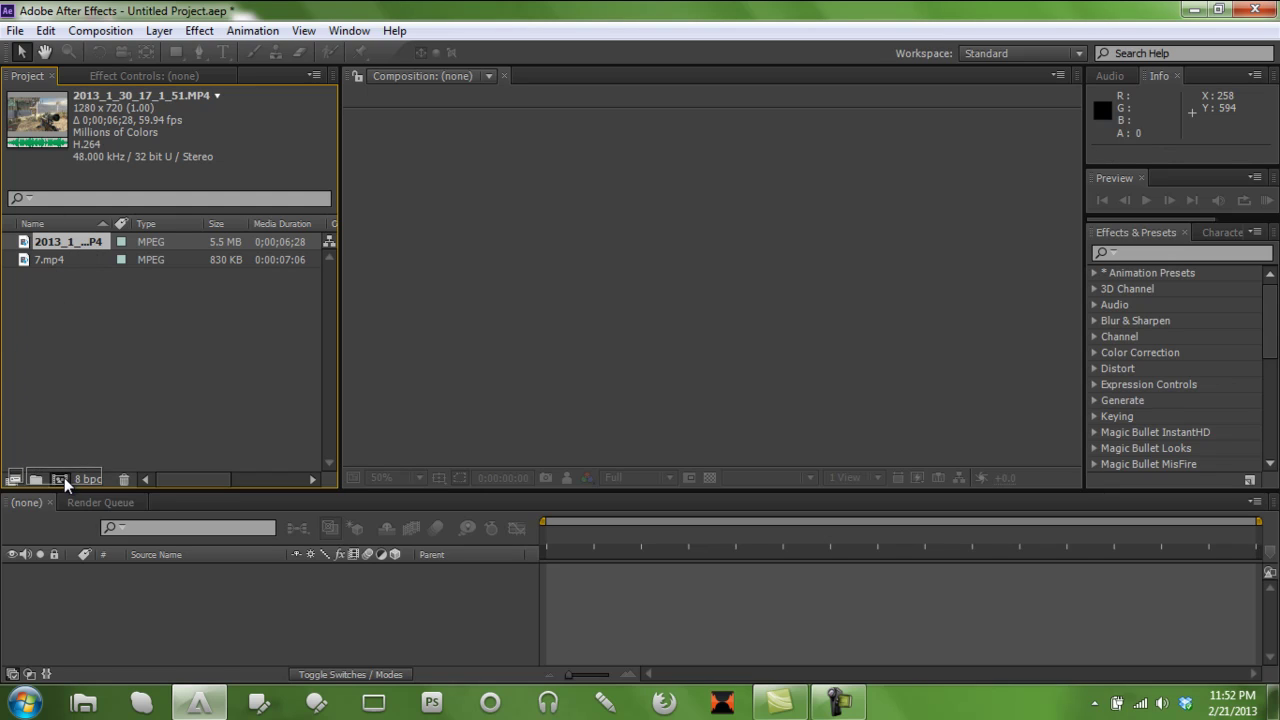
click(64, 477)
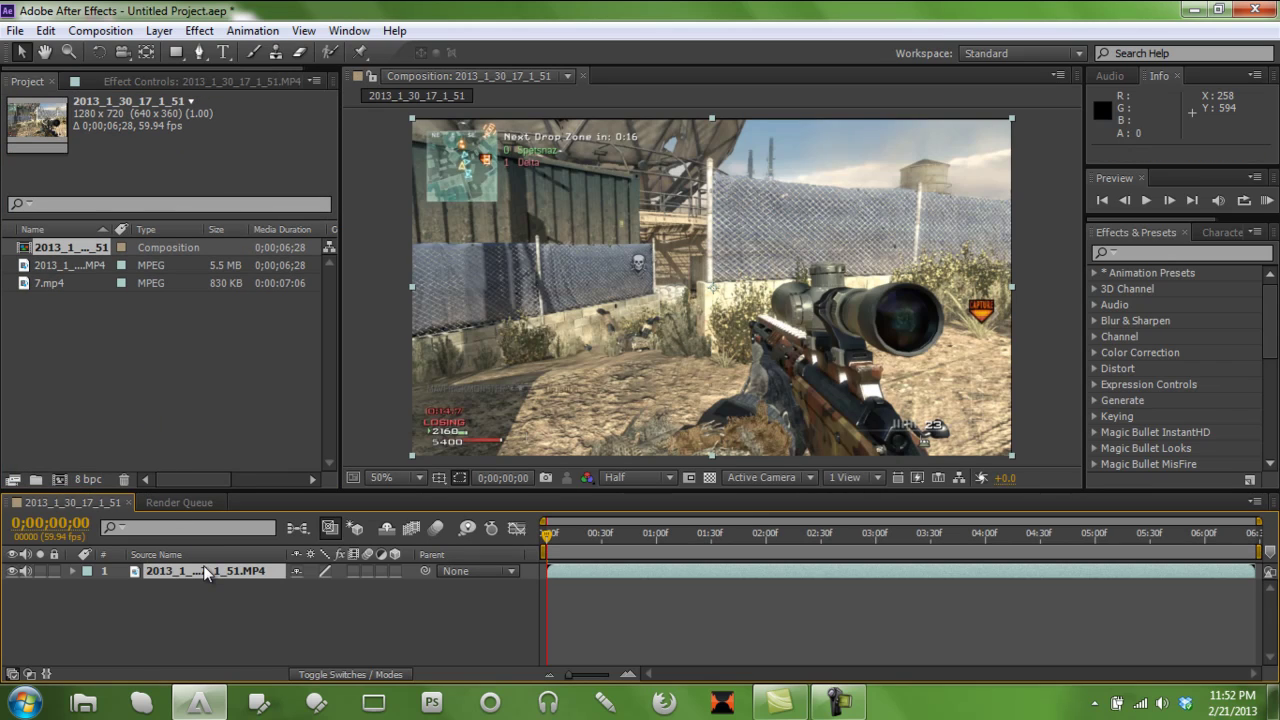
key(s)
click(320, 587)
text(101)
key(Return)
key(s)
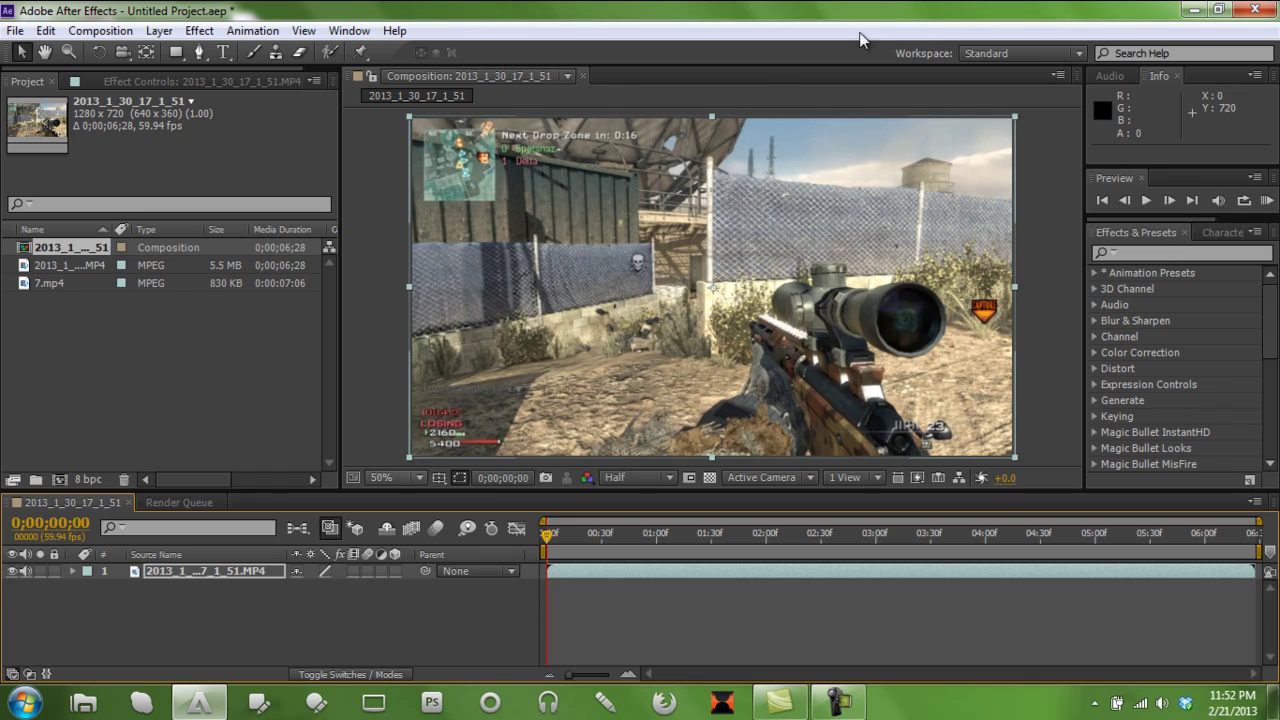
Scrub the timeline to locate the scope-in moment at 1;32.
click(929, 532)
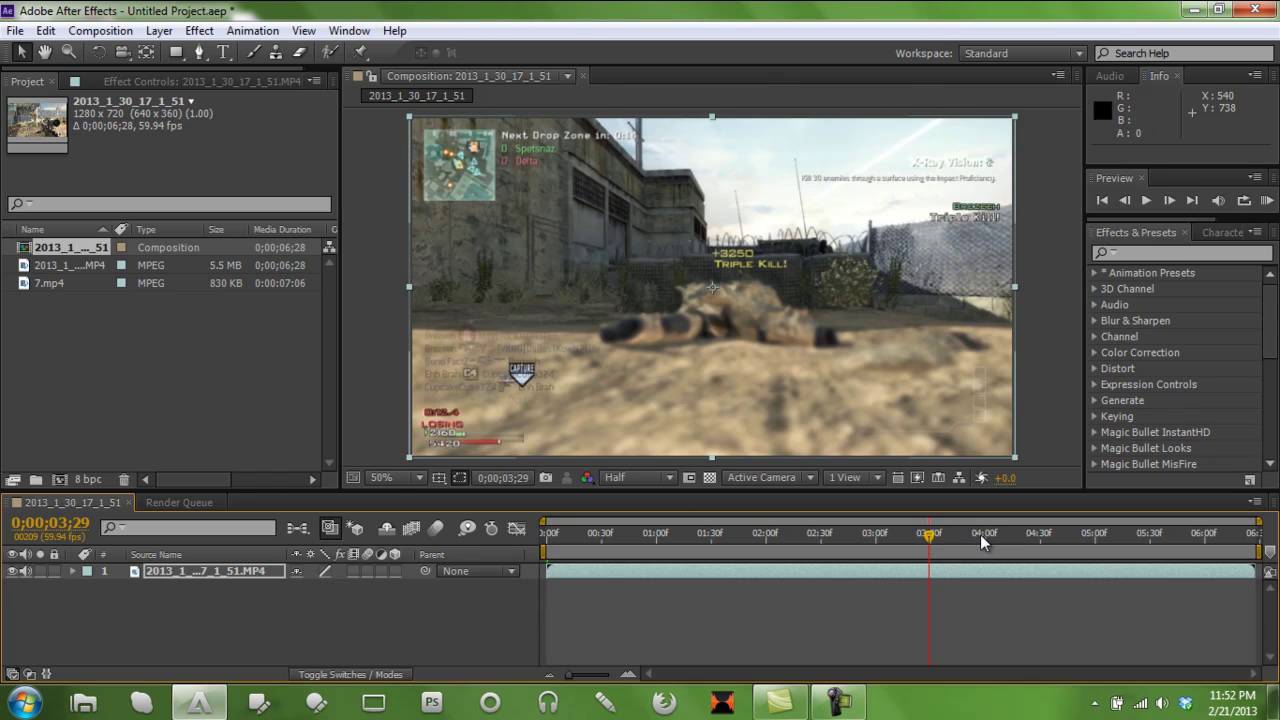
click(996, 538)
click(910, 537)
click(872, 537)
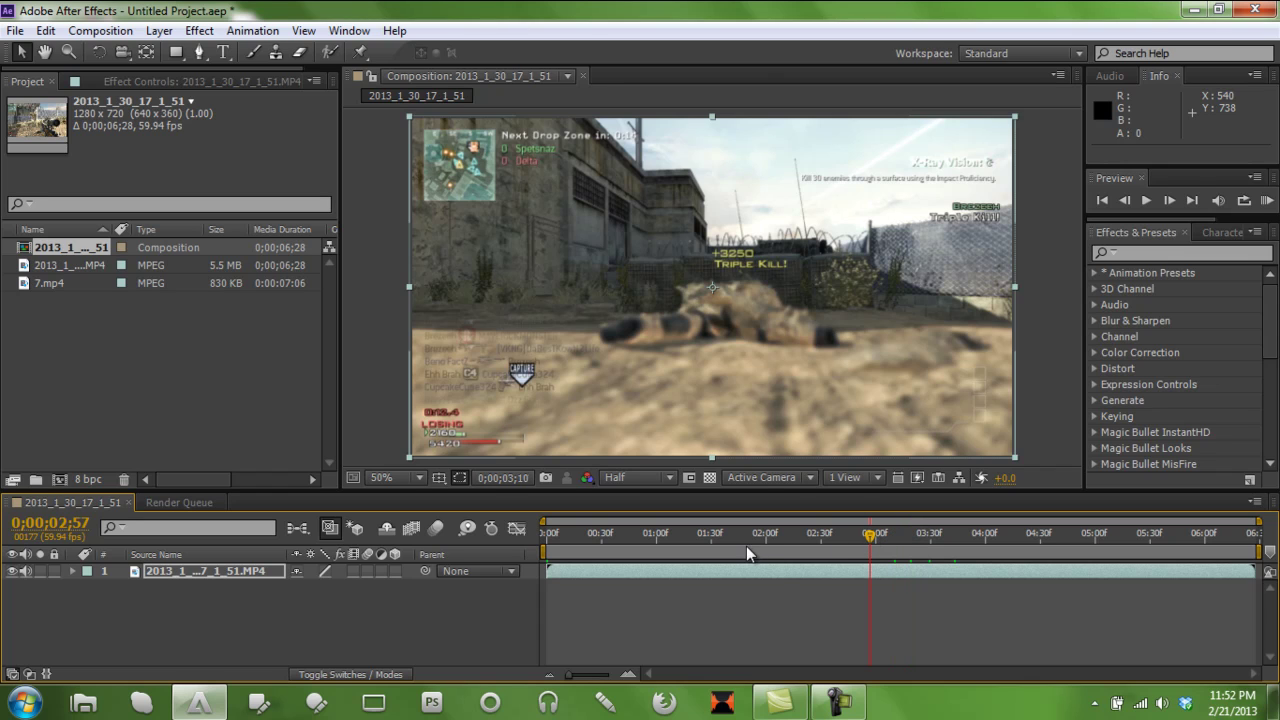
click(840, 537)
click(821, 537)
drag(819, 537, 710, 538)
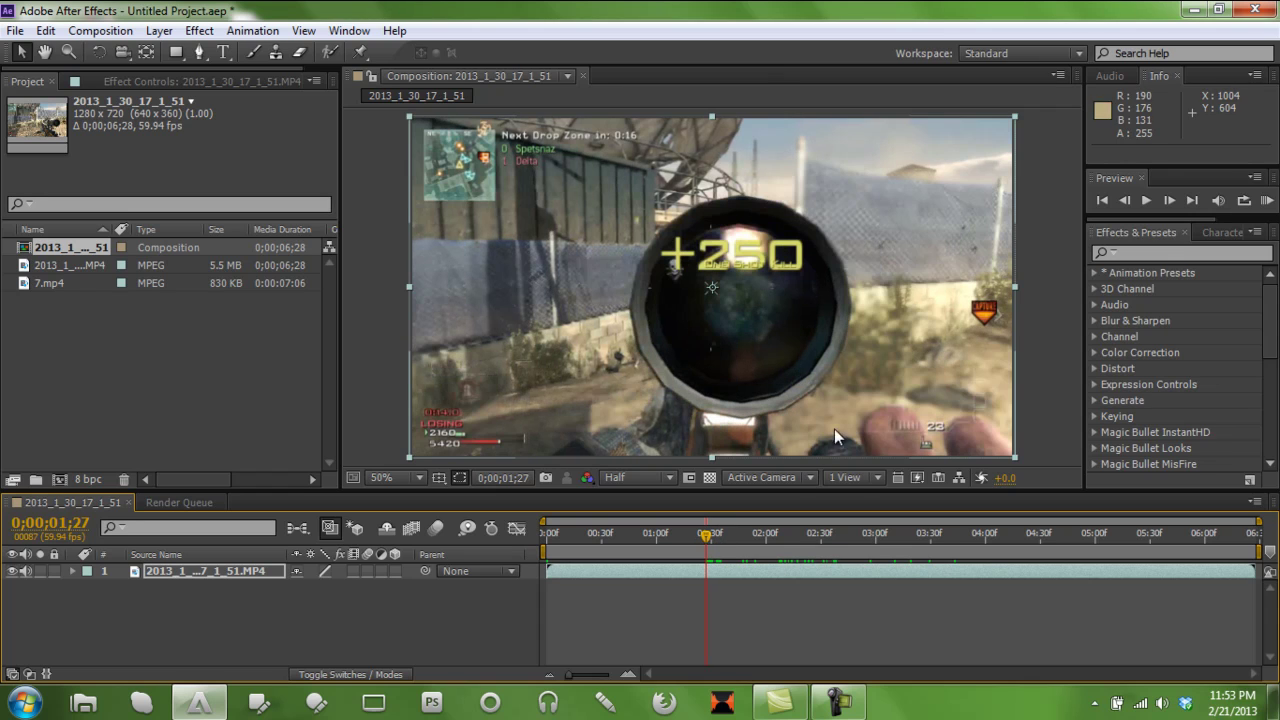
click(1168, 204)
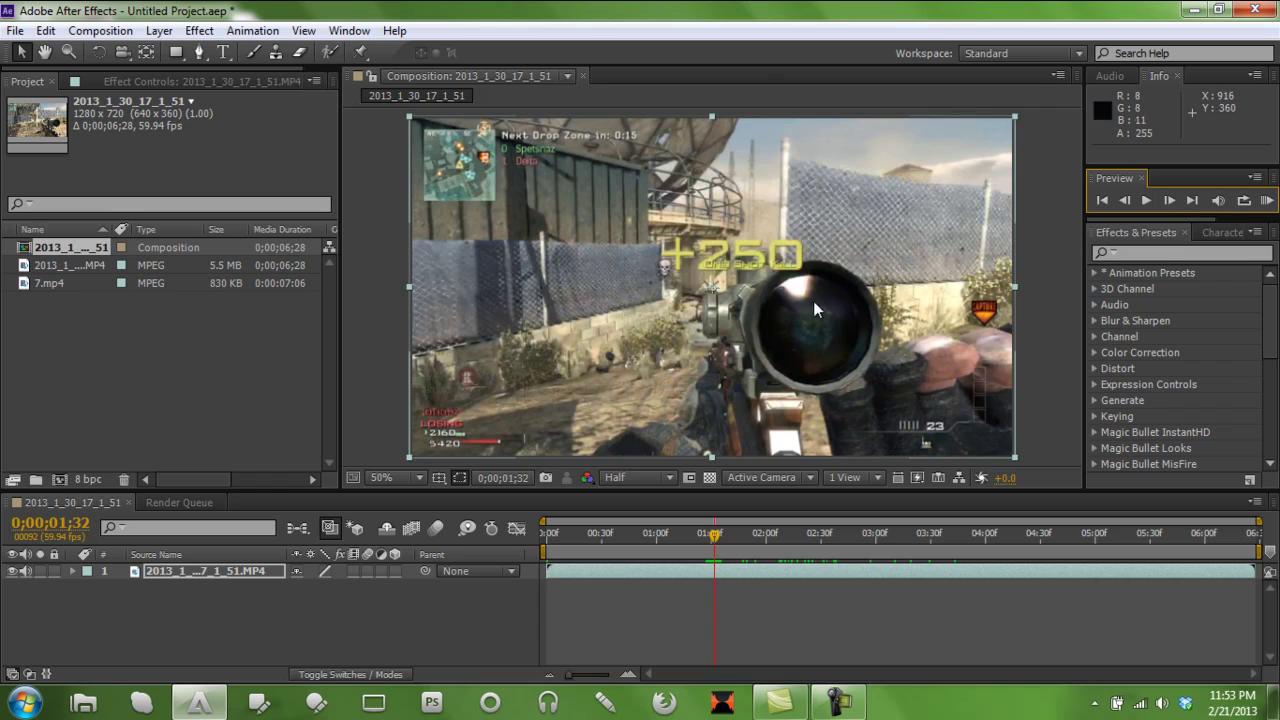
Apply Twixtor Pro to the clip with a 59.94 input frame rate.
right_click(203, 570)
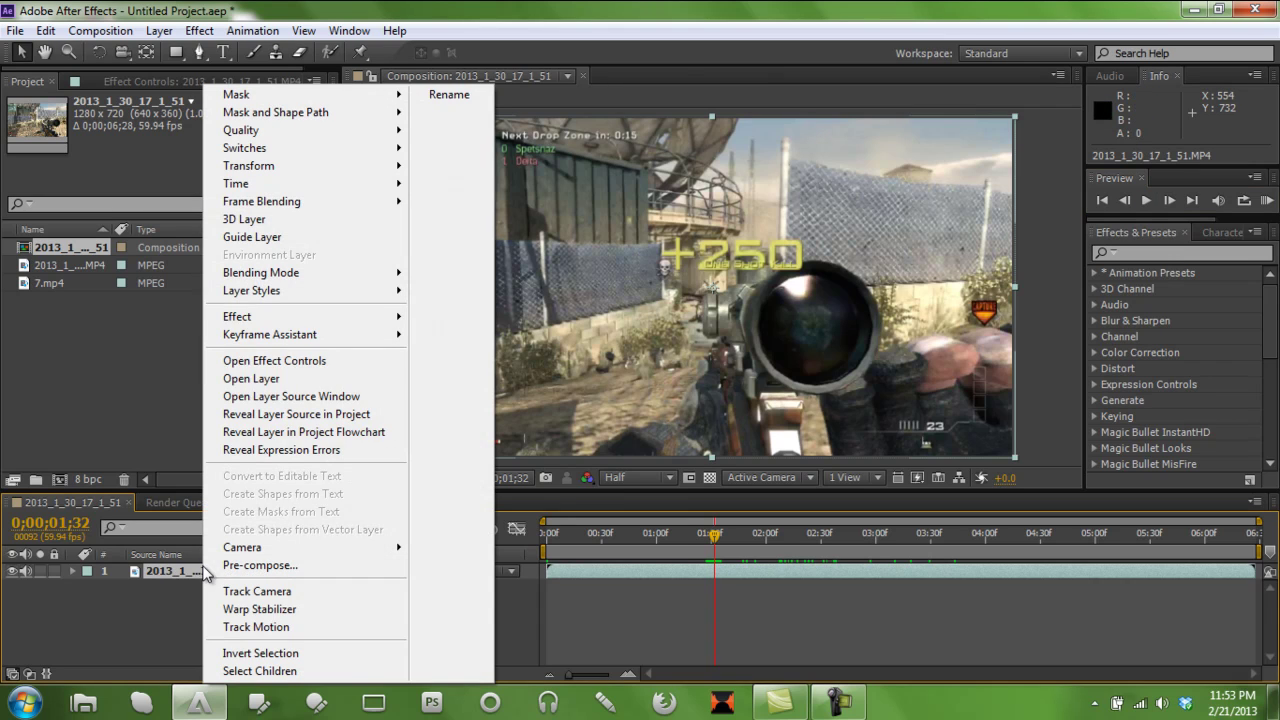
mouse_move(360, 316)
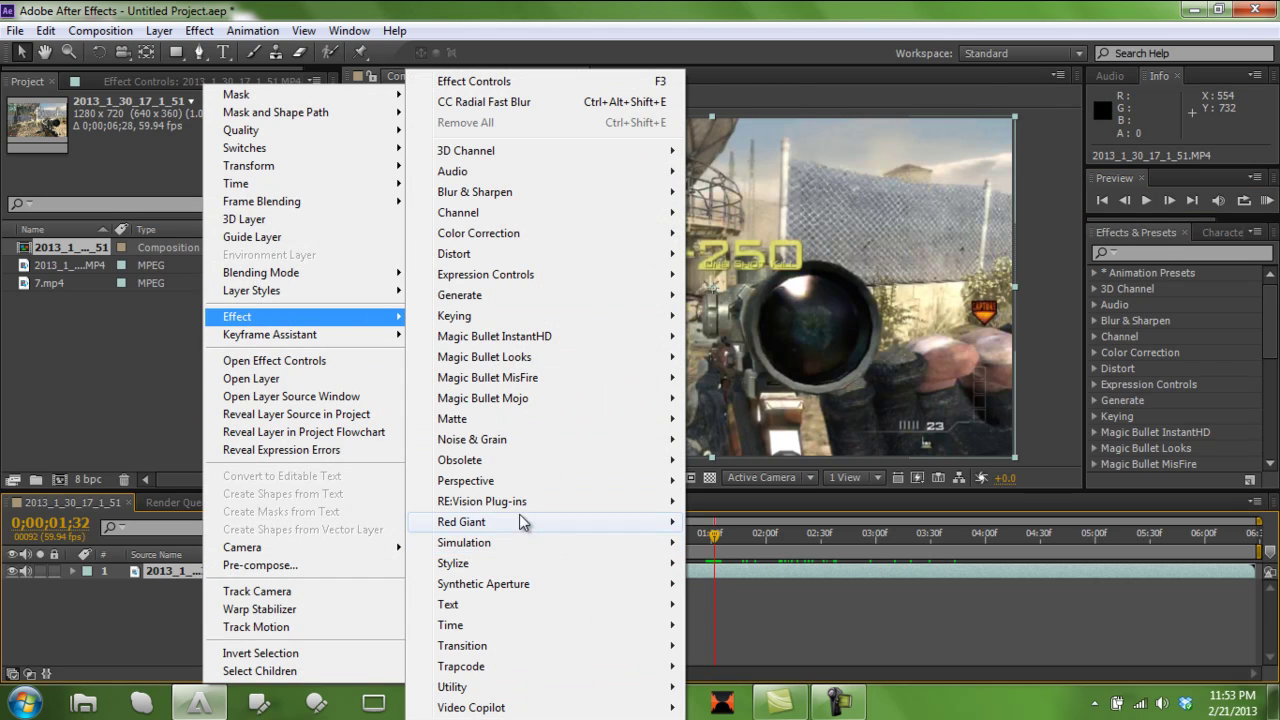
mouse_move(528, 505)
click(745, 602)
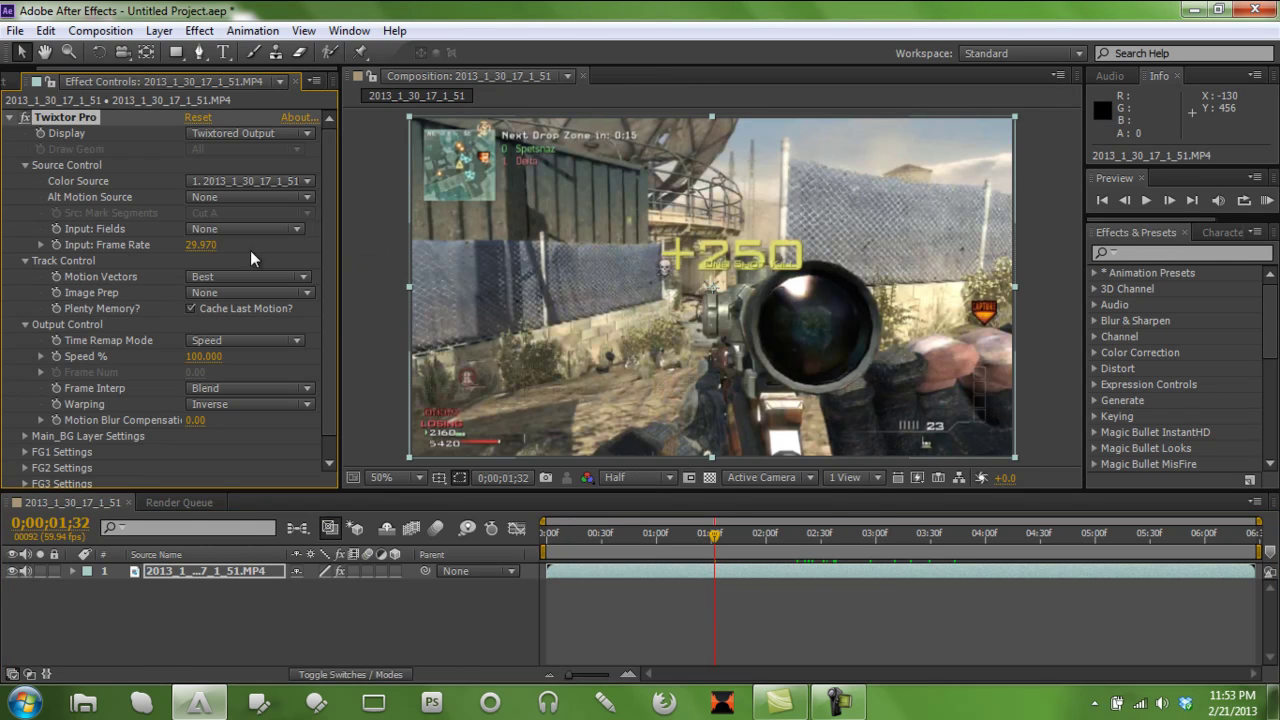
click(193, 247)
text(59.94)
key(Return)
click(200, 246)
key(Return)
Set Twixtor to Contrast/Edge Enhance, Motion Weighted Blend, and Inverse w/ Smart Blend warping.
click(200, 292)
click(235, 337)
click(215, 388)
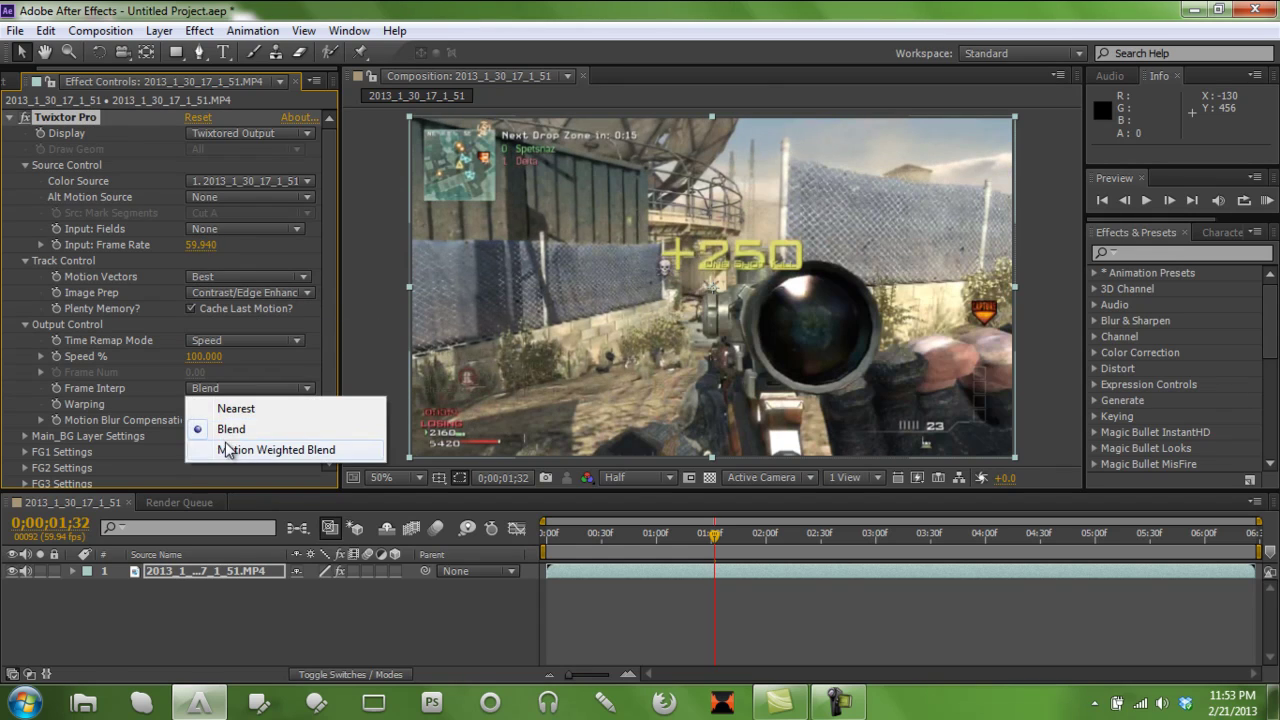
click(235, 451)
click(236, 404)
click(237, 445)
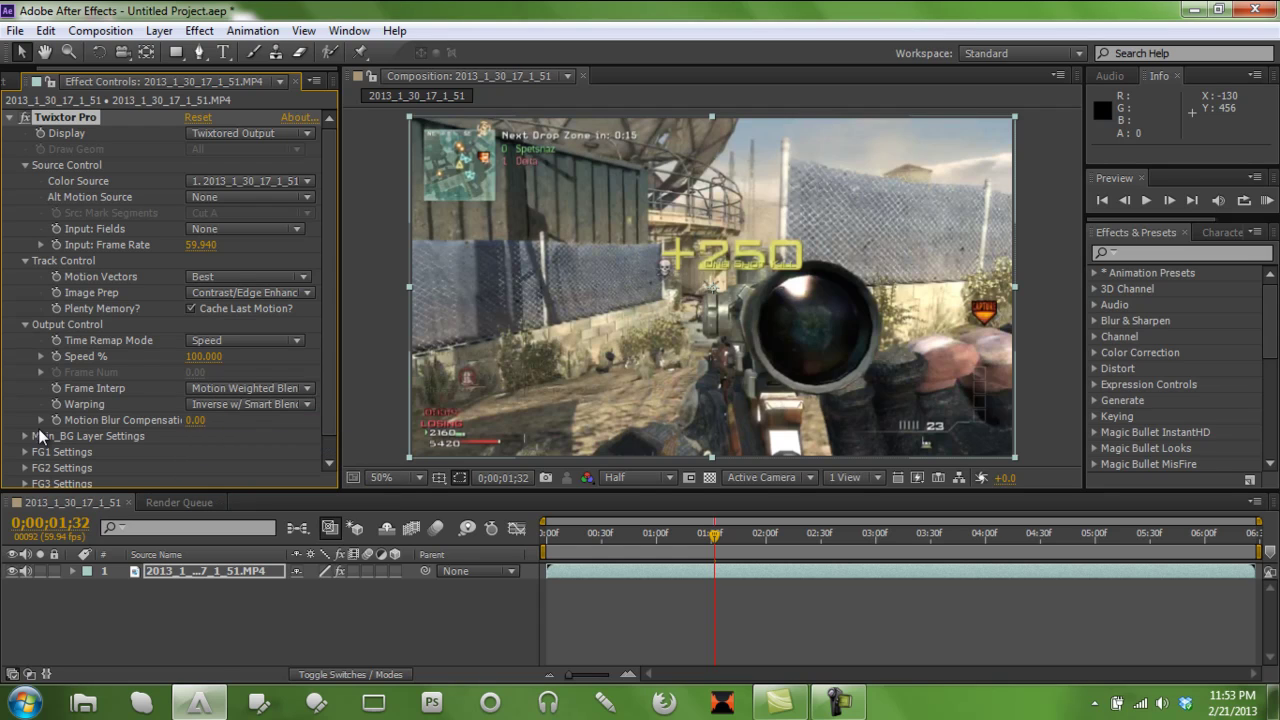
Set Main_BG sensitivity to 60 and FG1 matte channel Alpha with motion sensitivity 60.
click(26, 436)
click(196, 448)
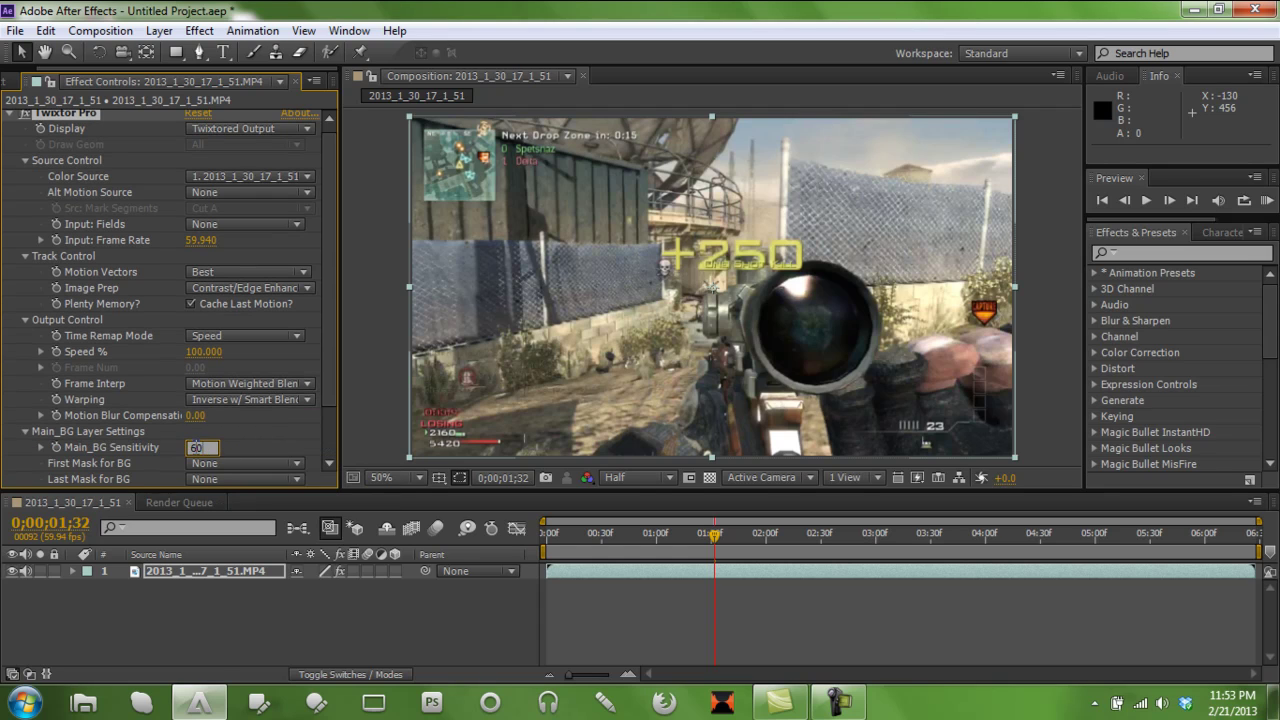
text(60)
key(Return)
click(27, 432)
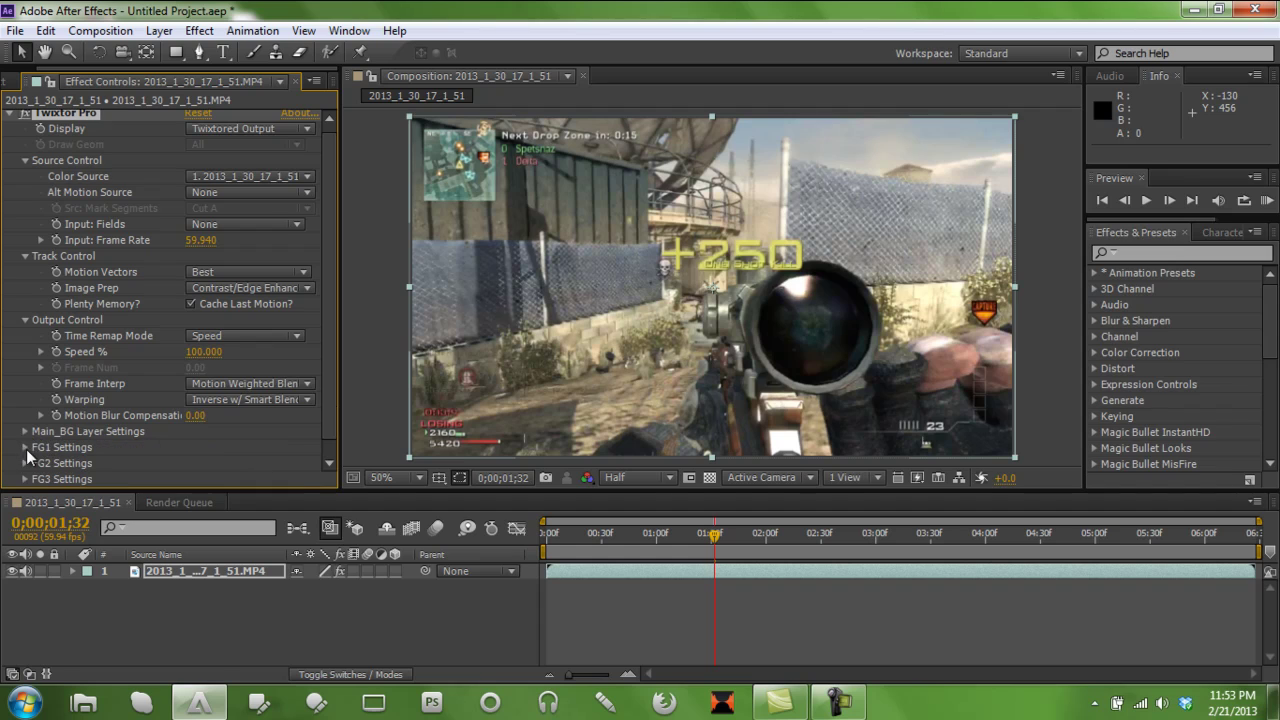
click(26, 447)
scroll(197, 459, down, 2)
click(236, 418)
click(230, 494)
click(197, 431)
text(60)
key(Return)
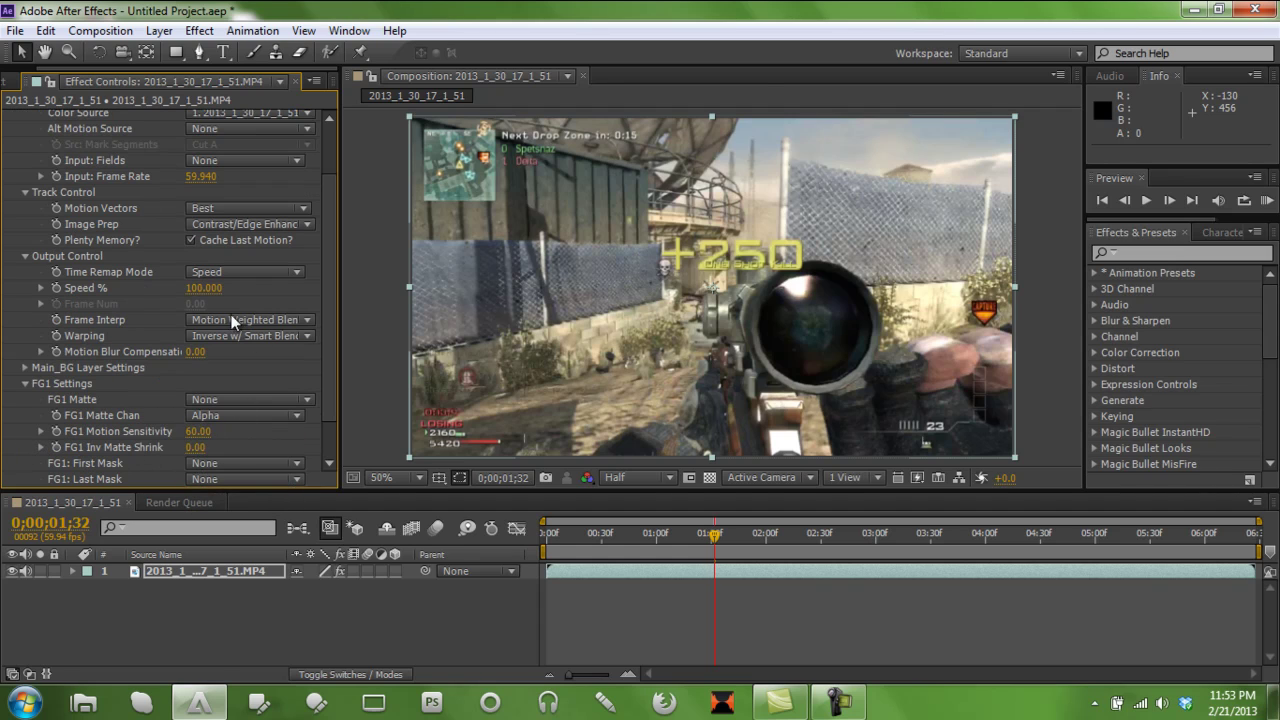
click(1169, 200)
click(1169, 200)
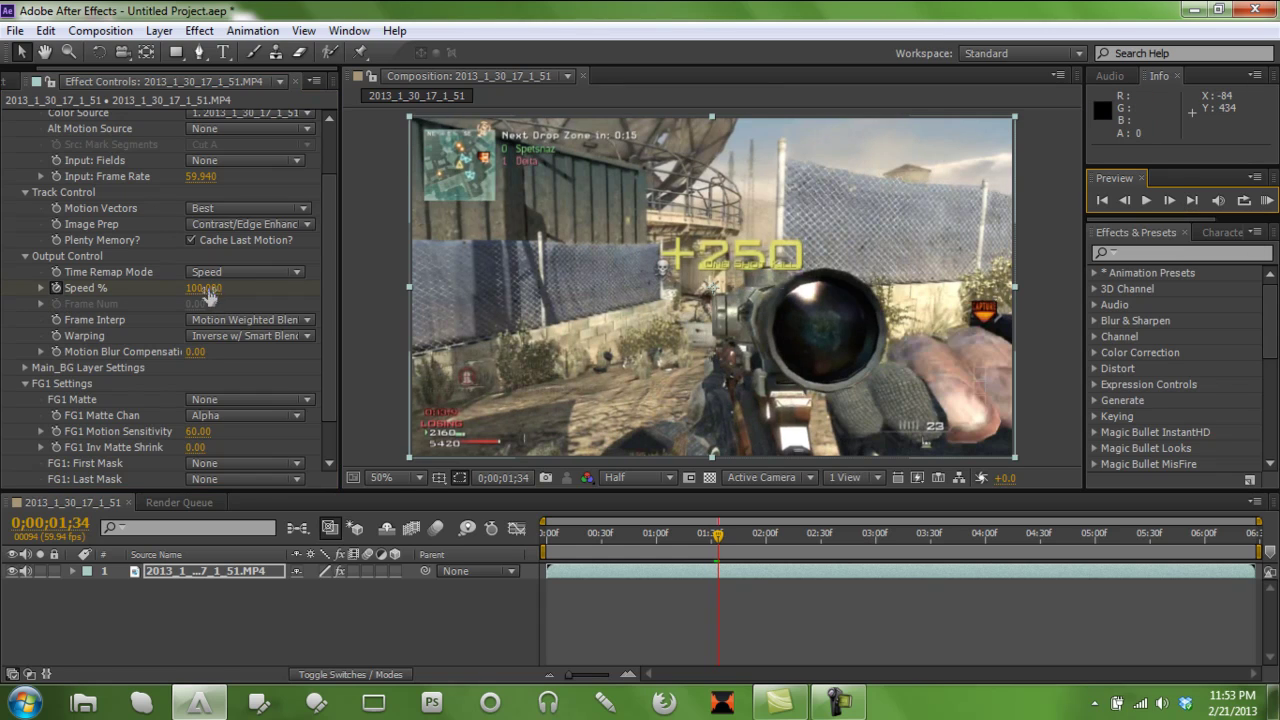
Reveal Twixtor Speed %, step to 0;00;01;35, and keyframe the speed at 2%.
click(217, 578)
key(u)
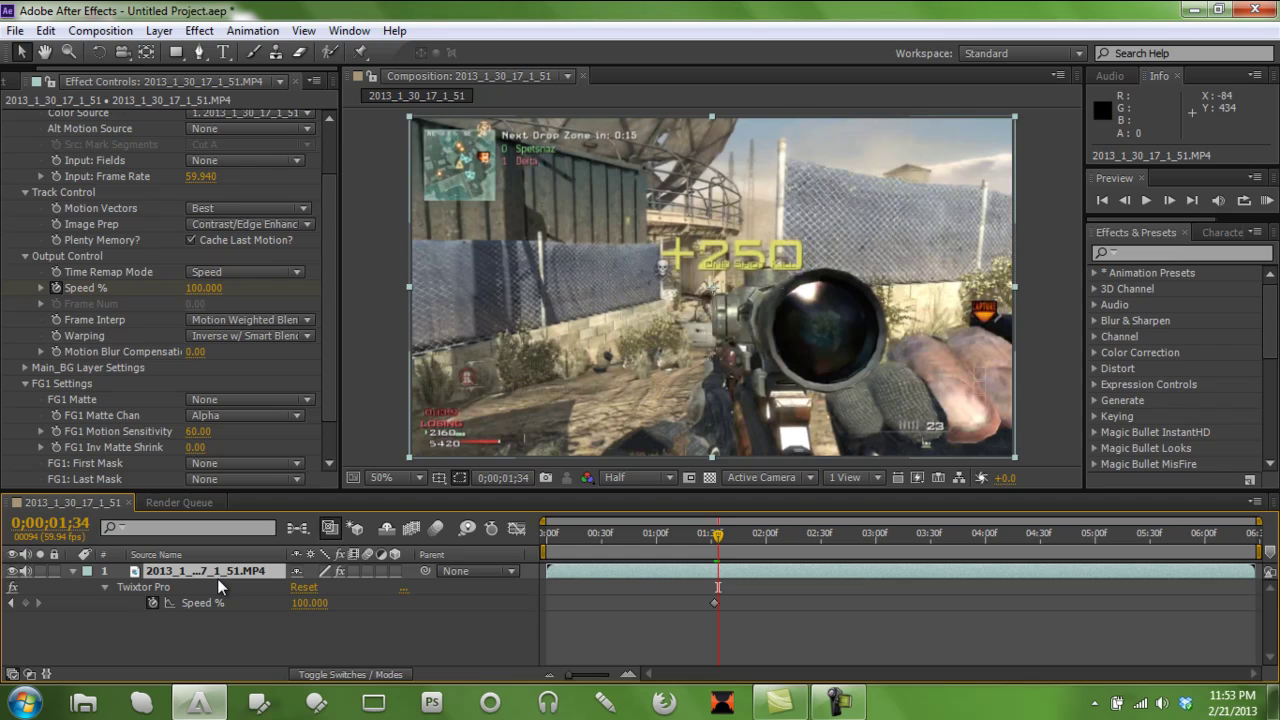
click(7, 613)
click(12, 604)
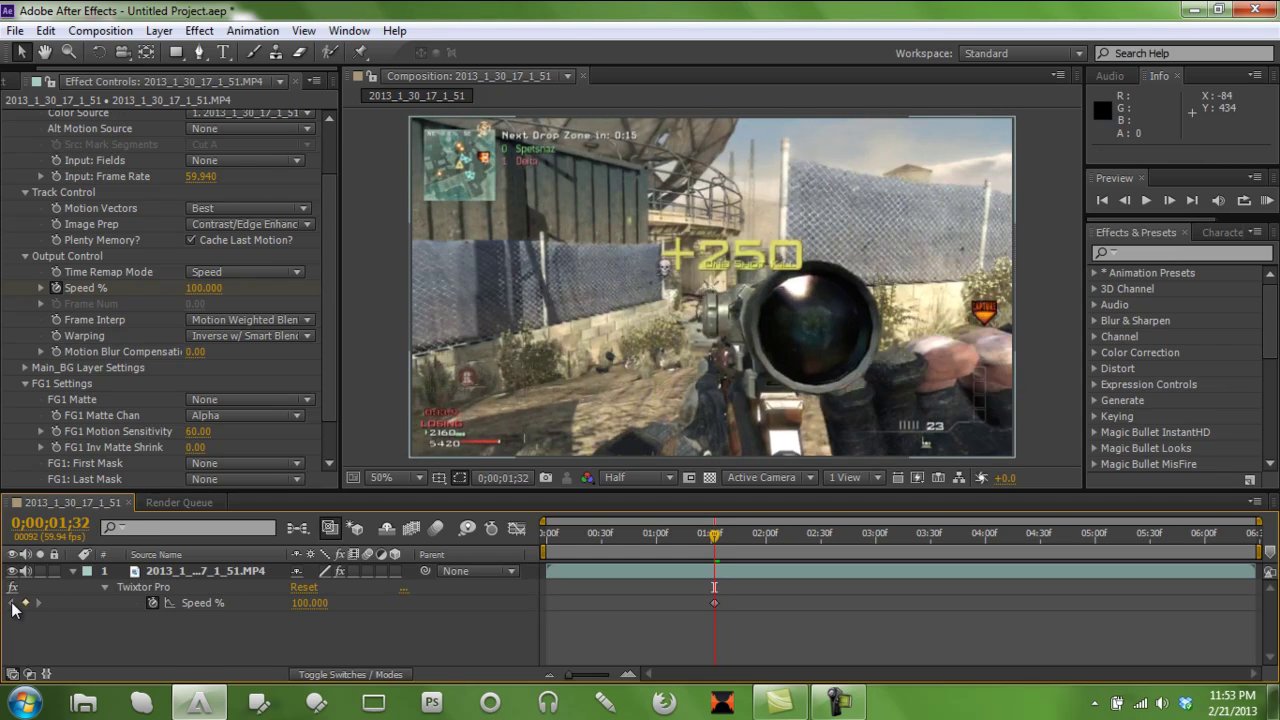
click(1169, 202)
click(1169, 202)
click(1169, 202)
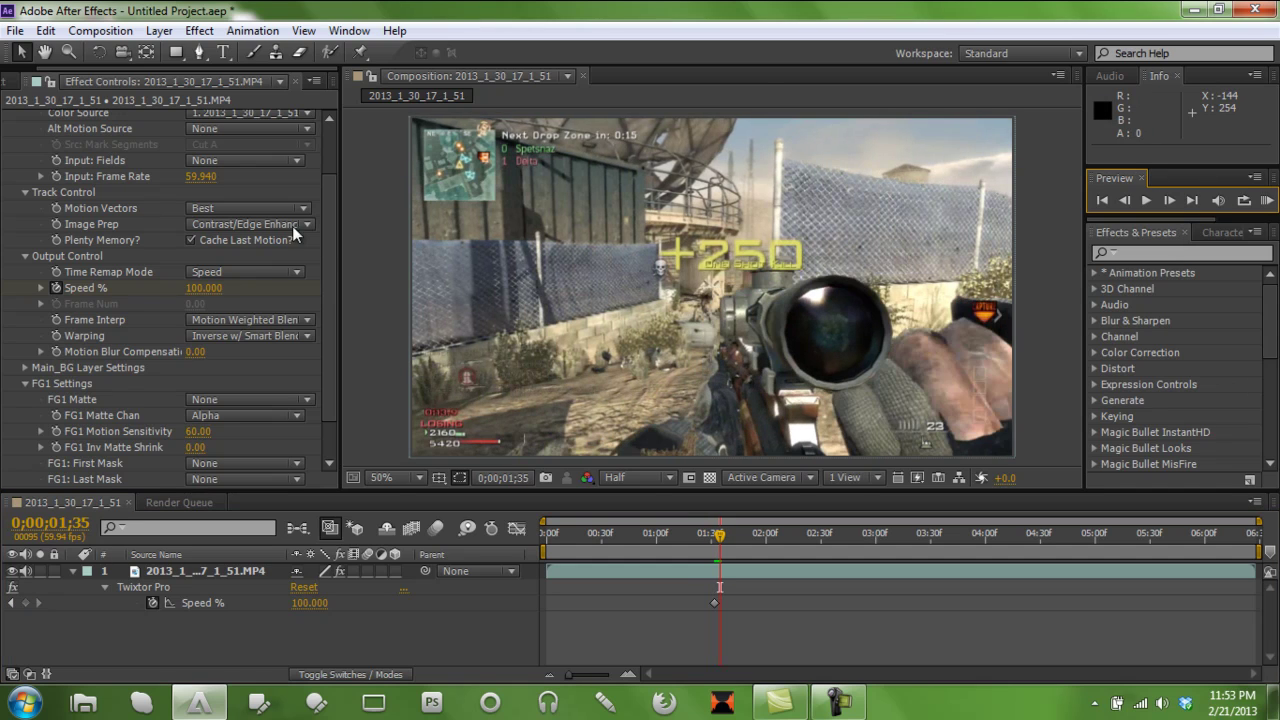
click(204, 288)
text(2)
key(Return)
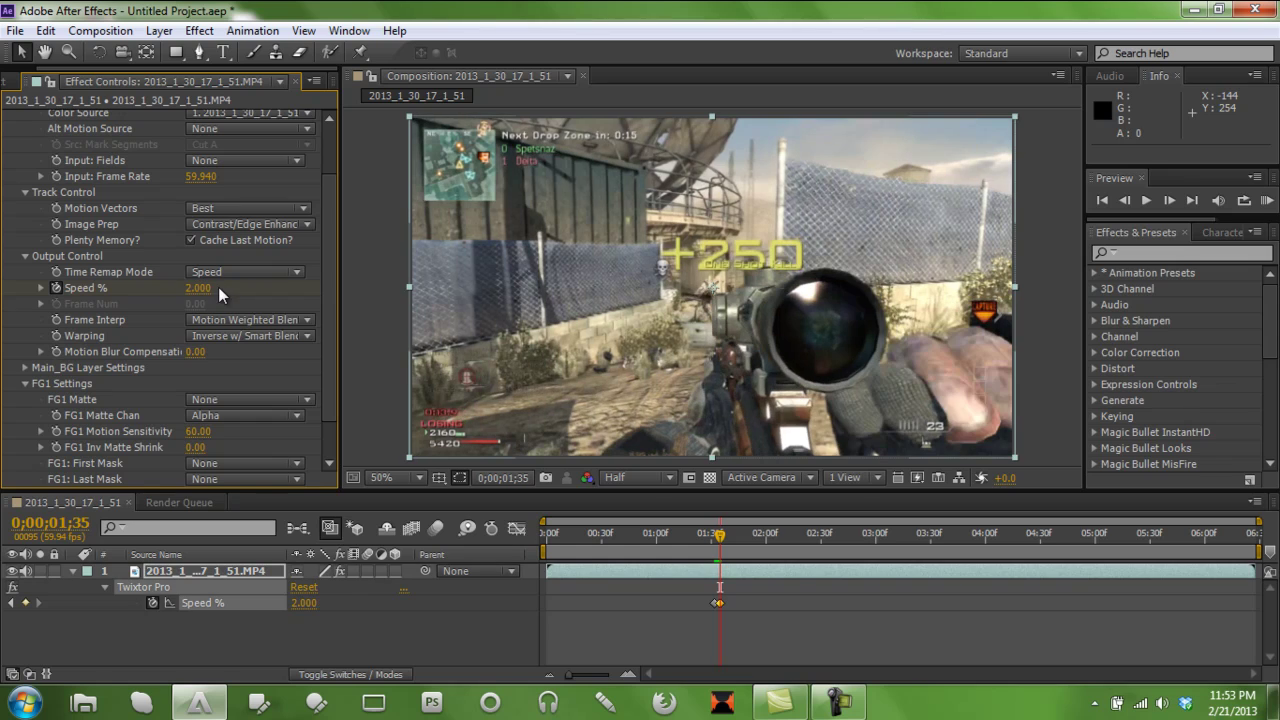
click(74, 573)
click(67, 608)
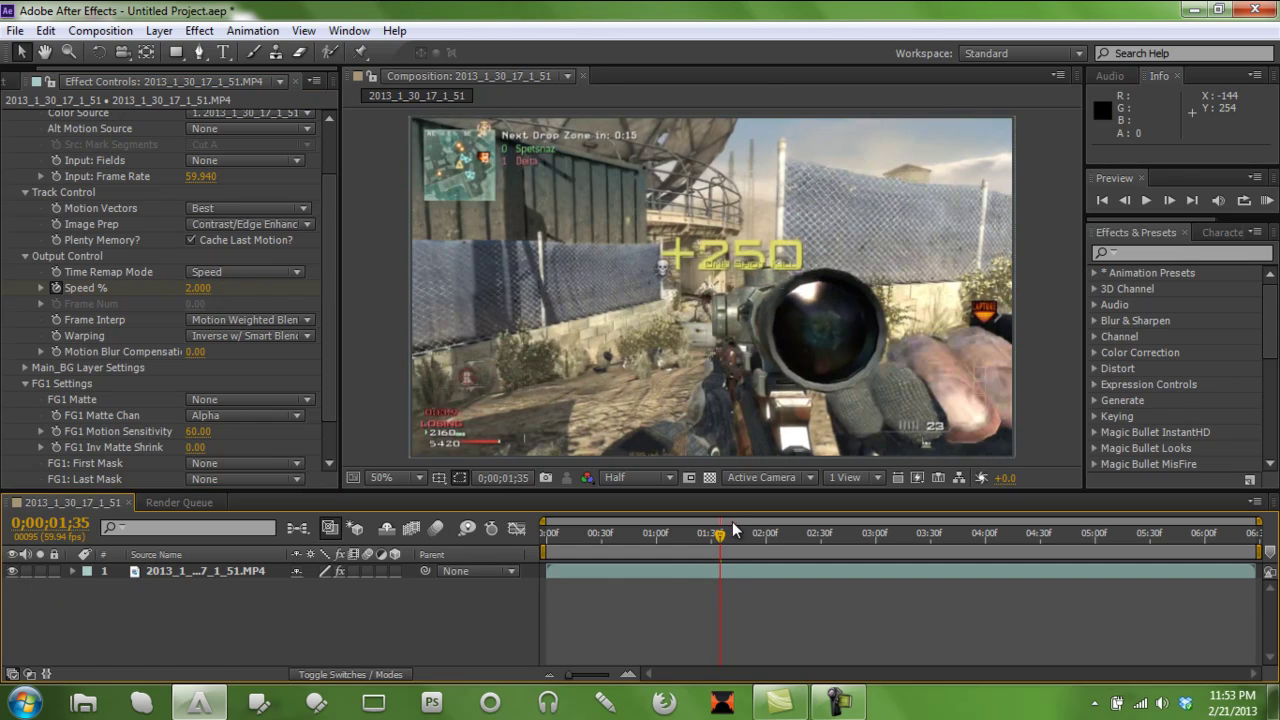
Add a new Black Solid 1 layer to the composition.
right_click(257, 587)
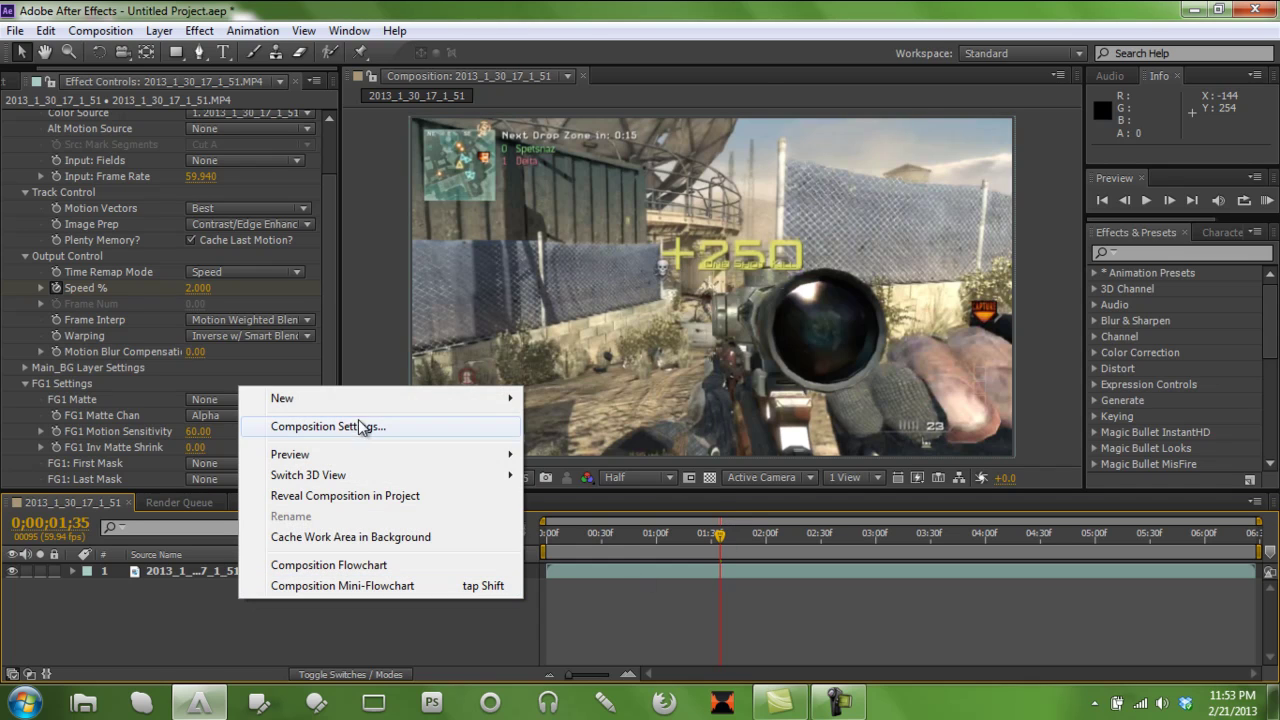
mouse_move(440, 400)
click(571, 446)
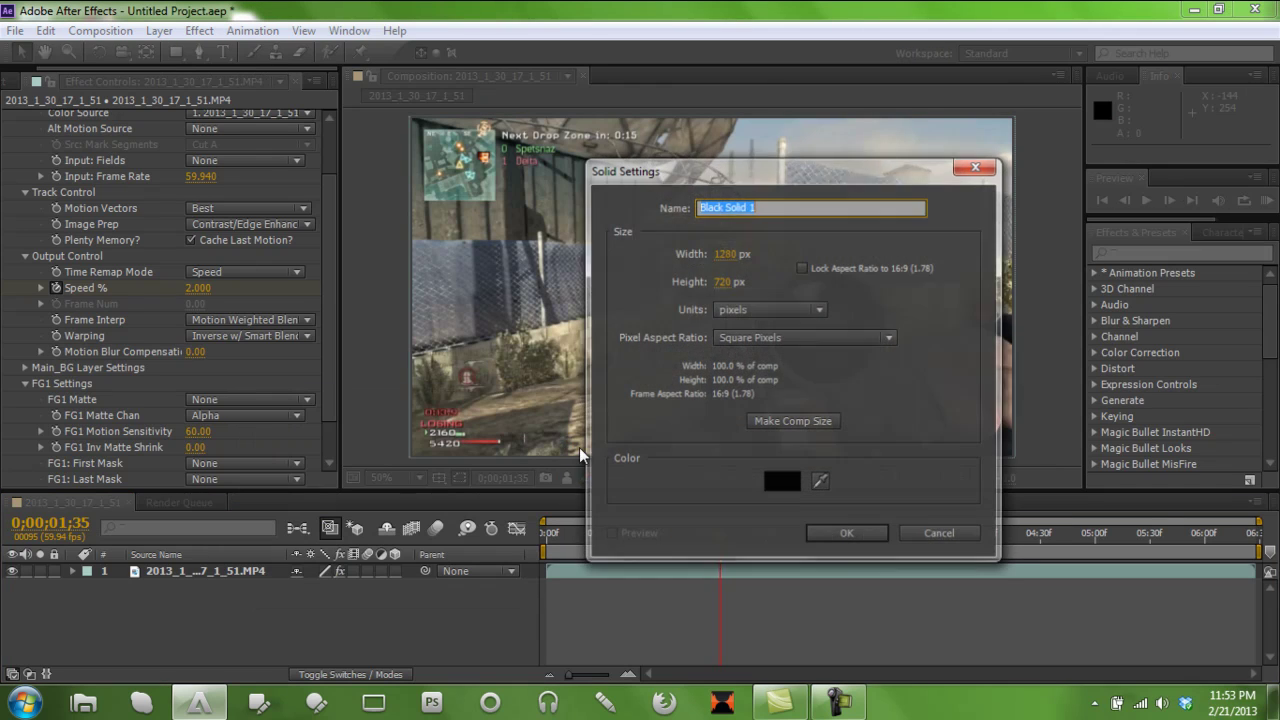
click(837, 537)
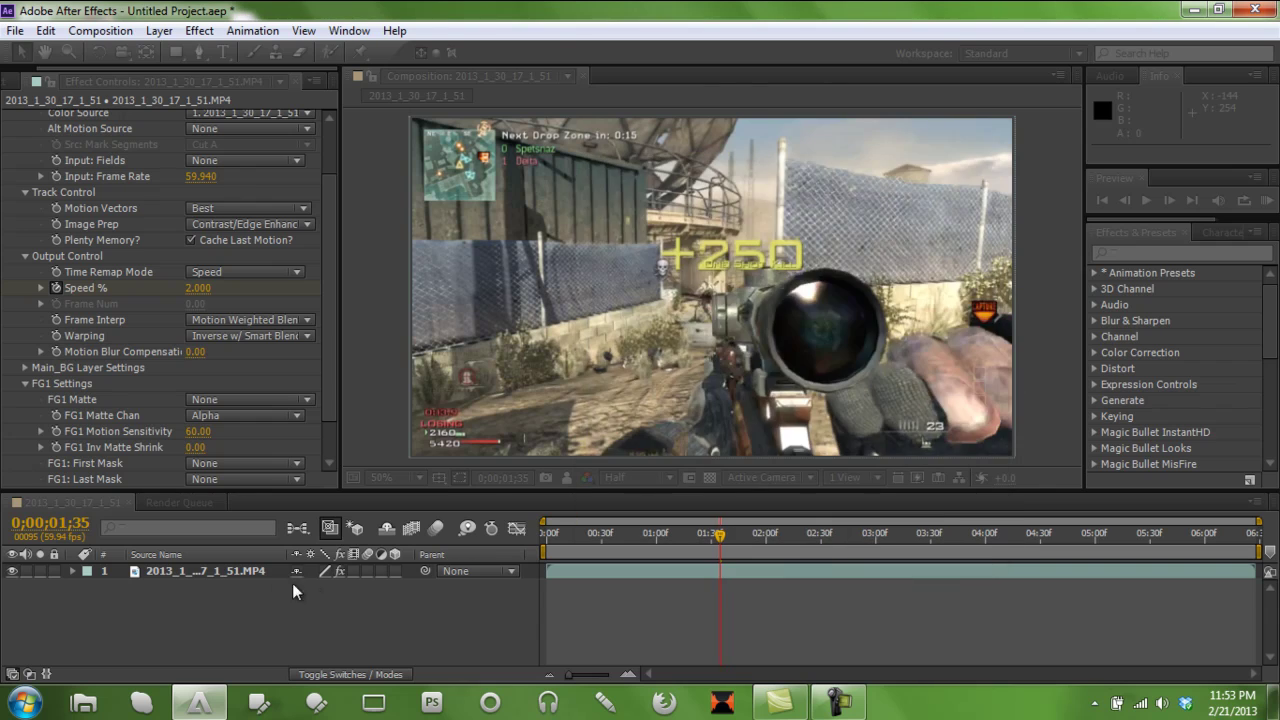
Apply Optical Flares to Black Solid 1, render On Transparent, and move the flare onto the scope.
right_click(224, 576)
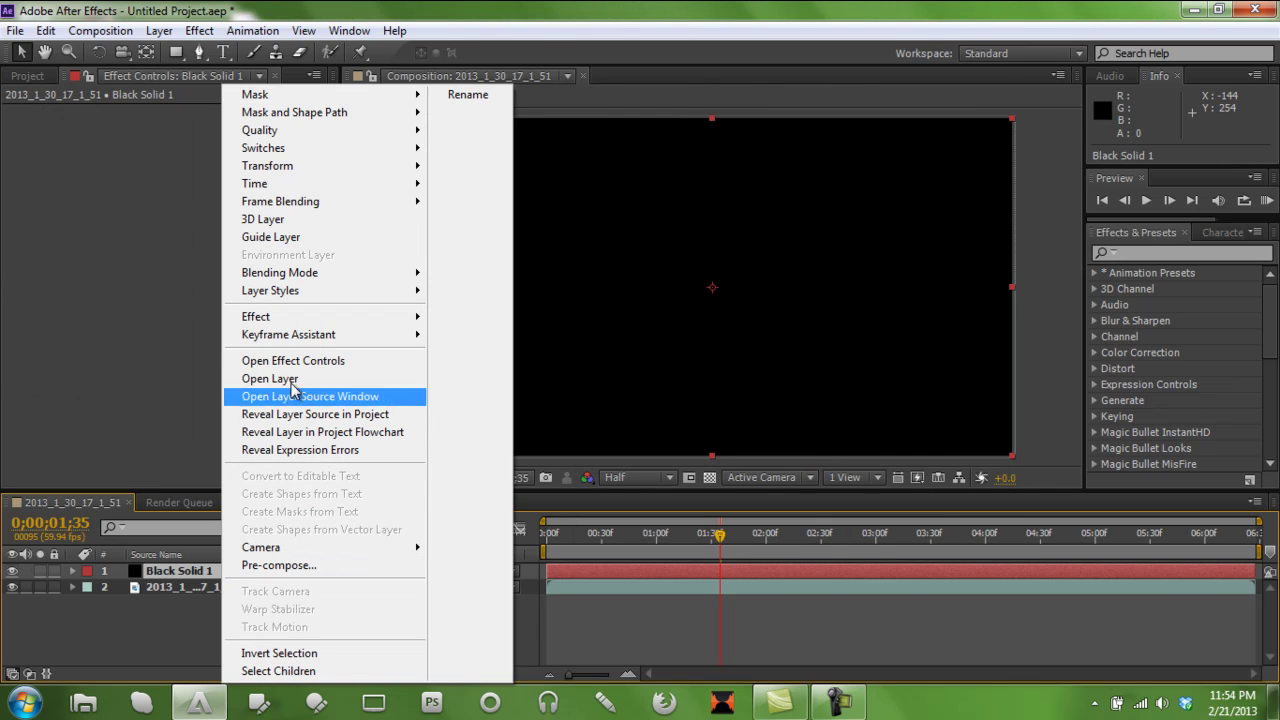
mouse_move(320, 318)
mouse_move(523, 334)
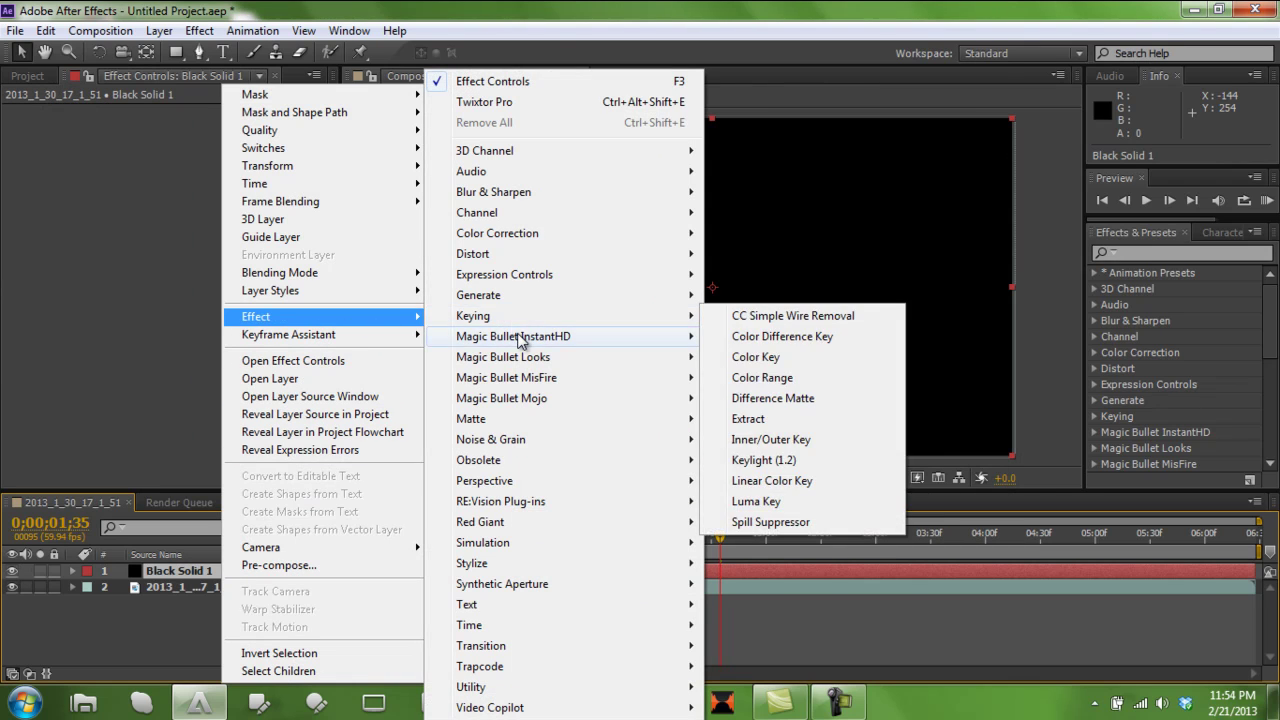
mouse_move(674, 708)
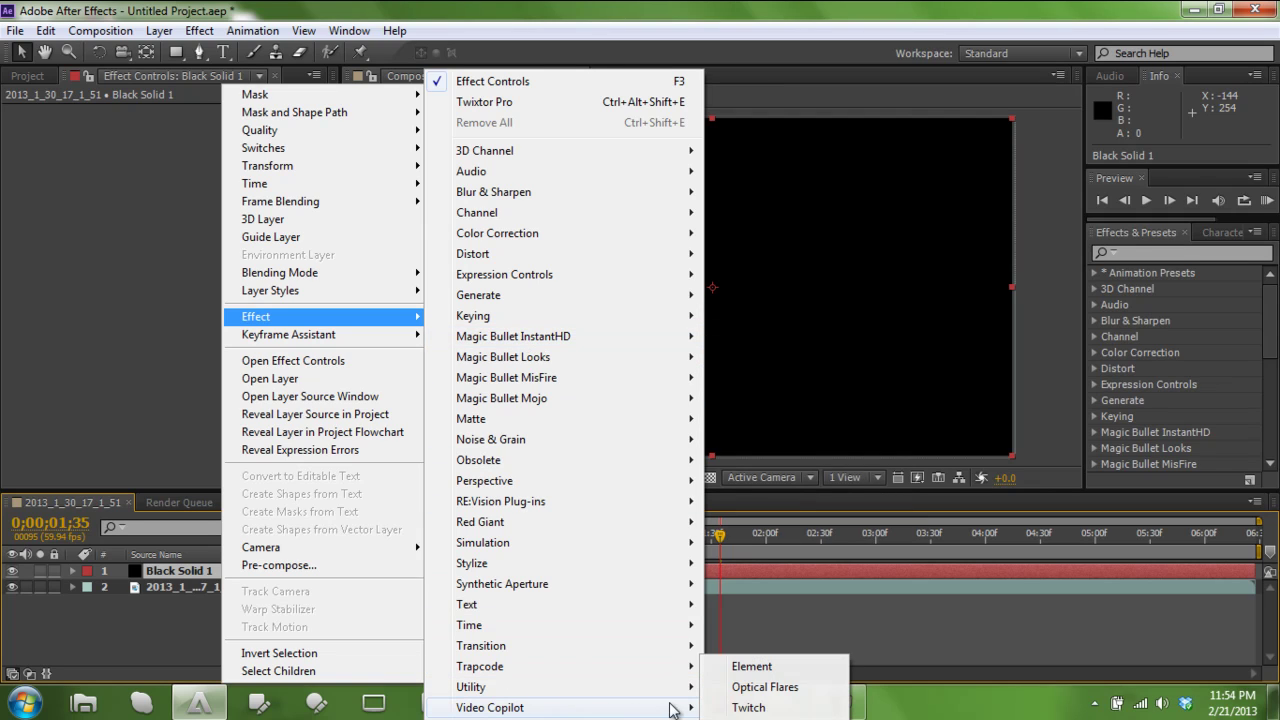
click(757, 690)
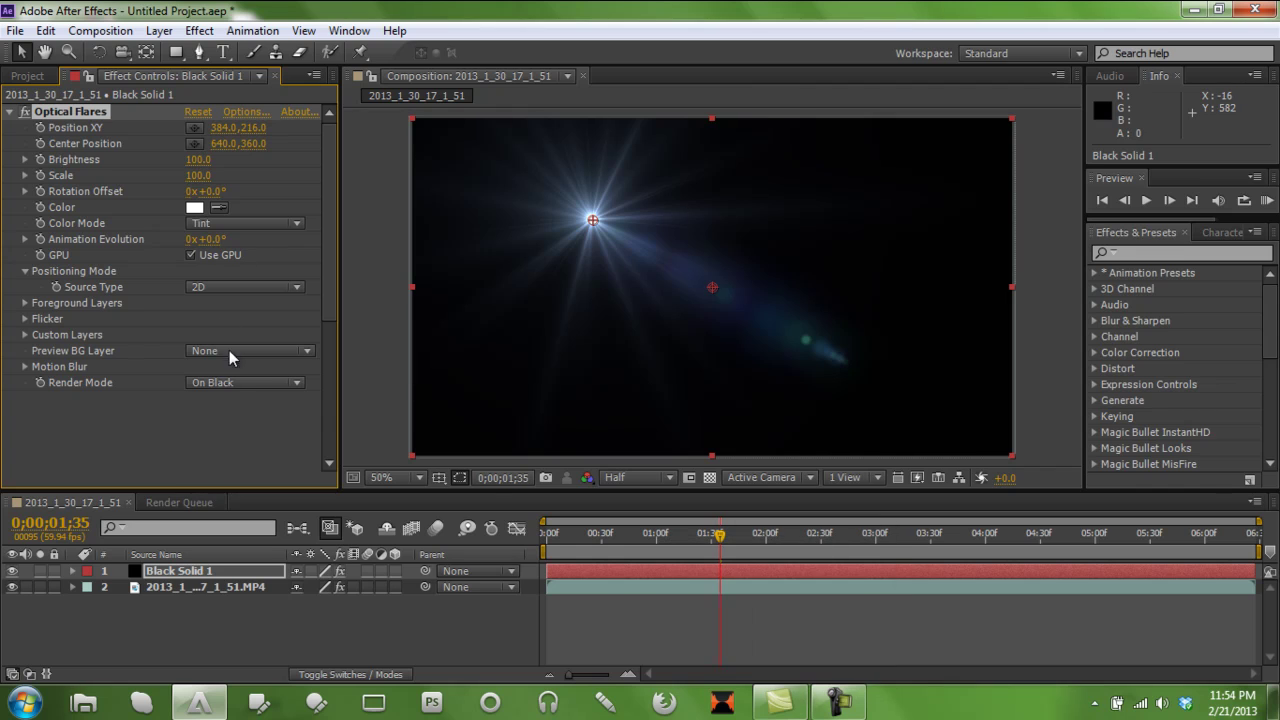
click(234, 384)
click(255, 423)
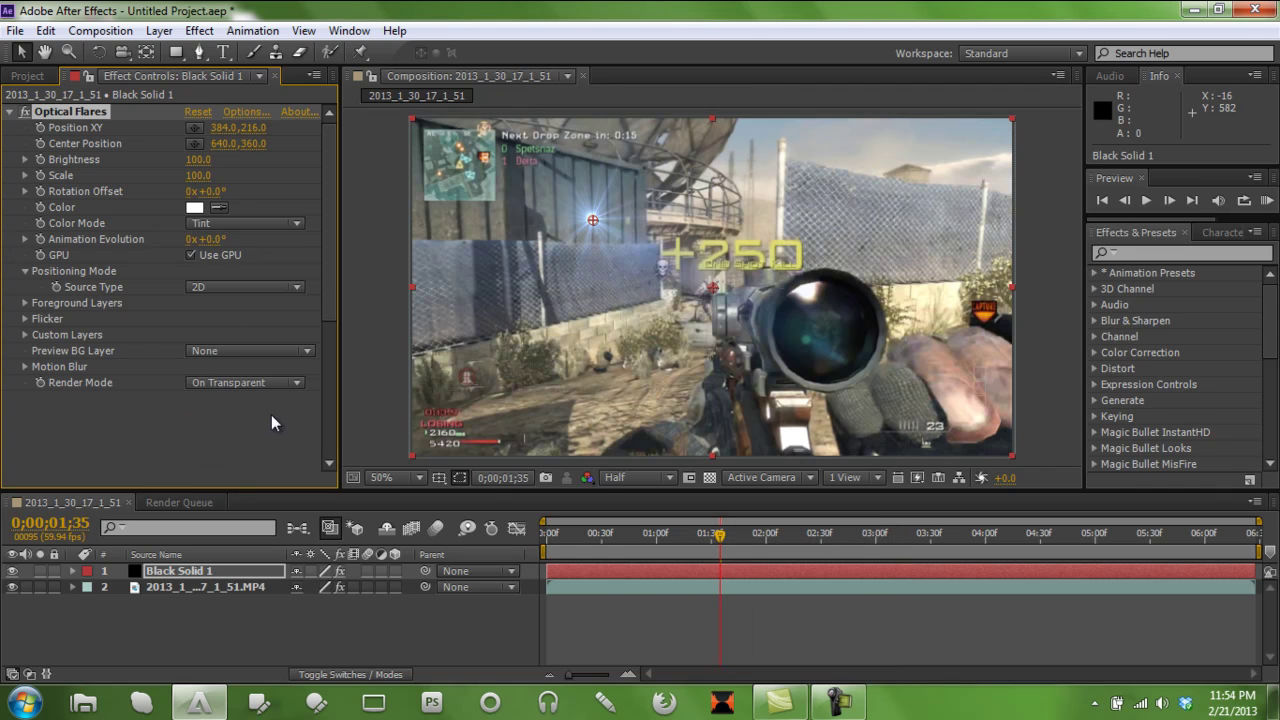
drag(697, 268, 772, 300)
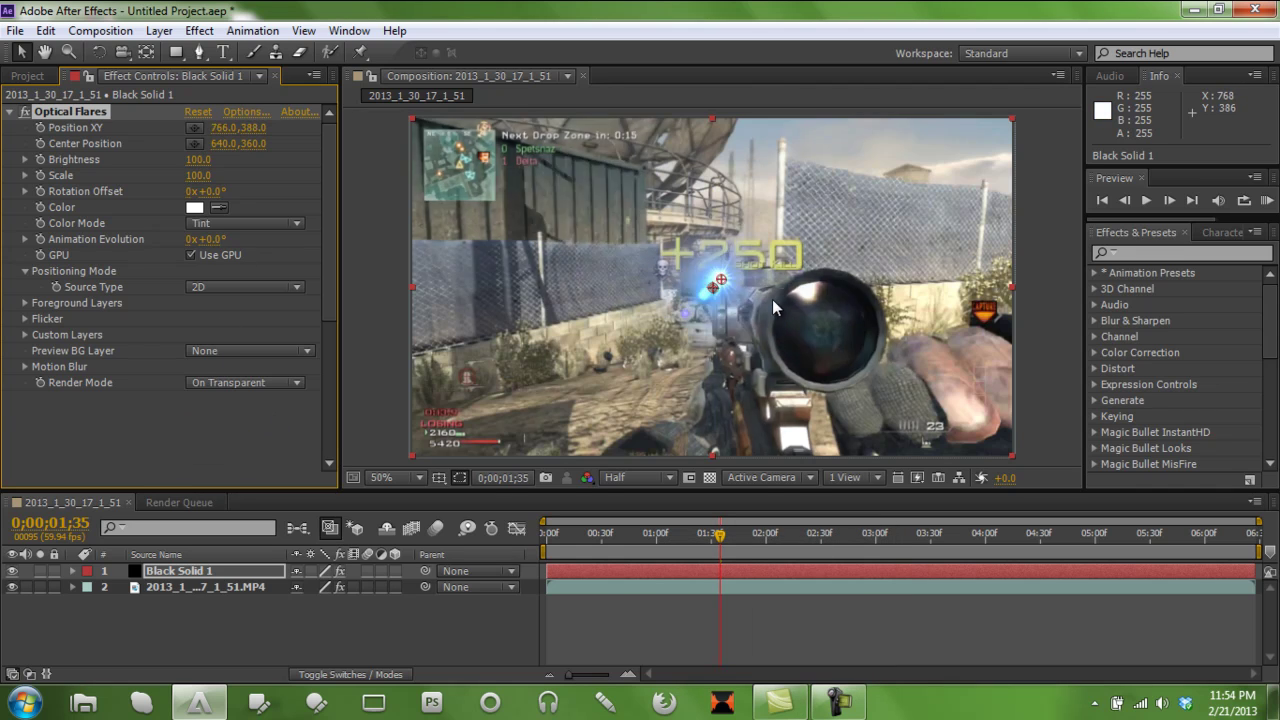
click(228, 588)
Reveal the Twixtor Speed % keyframes and step back to the 100% speed frame.
key(u)
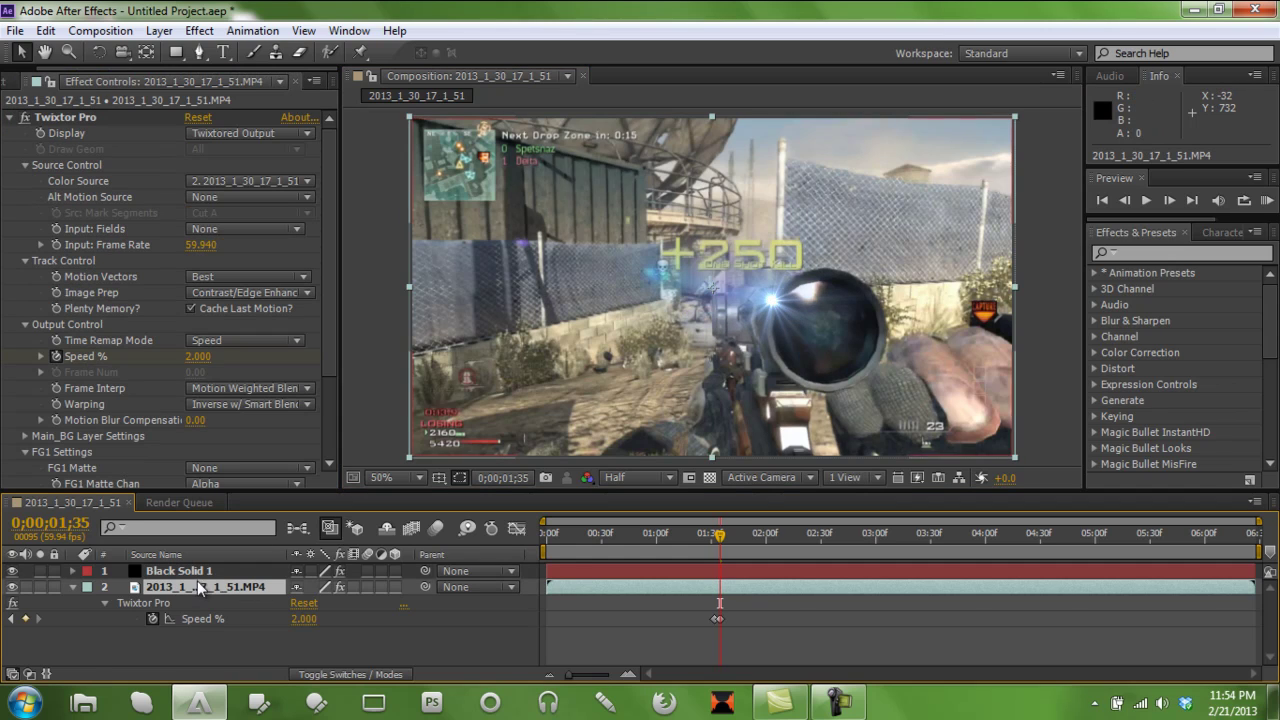
click(1124, 201)
click(1124, 201)
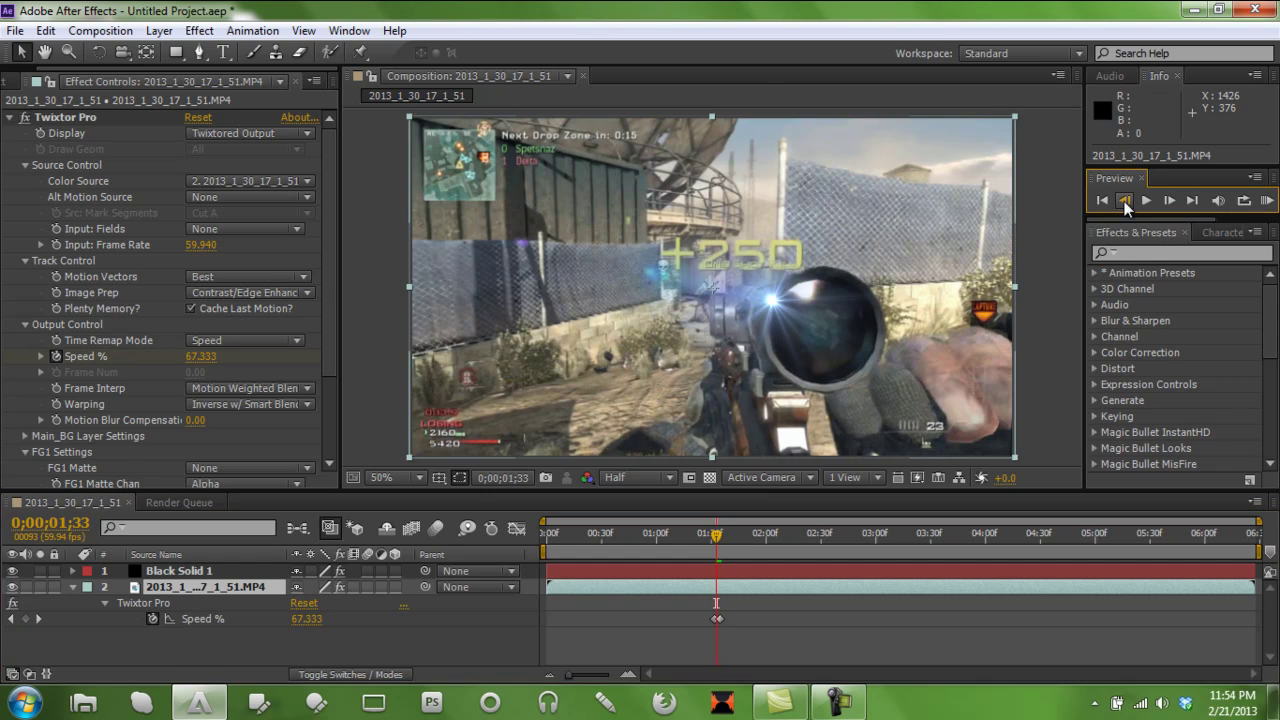
click(1125, 201)
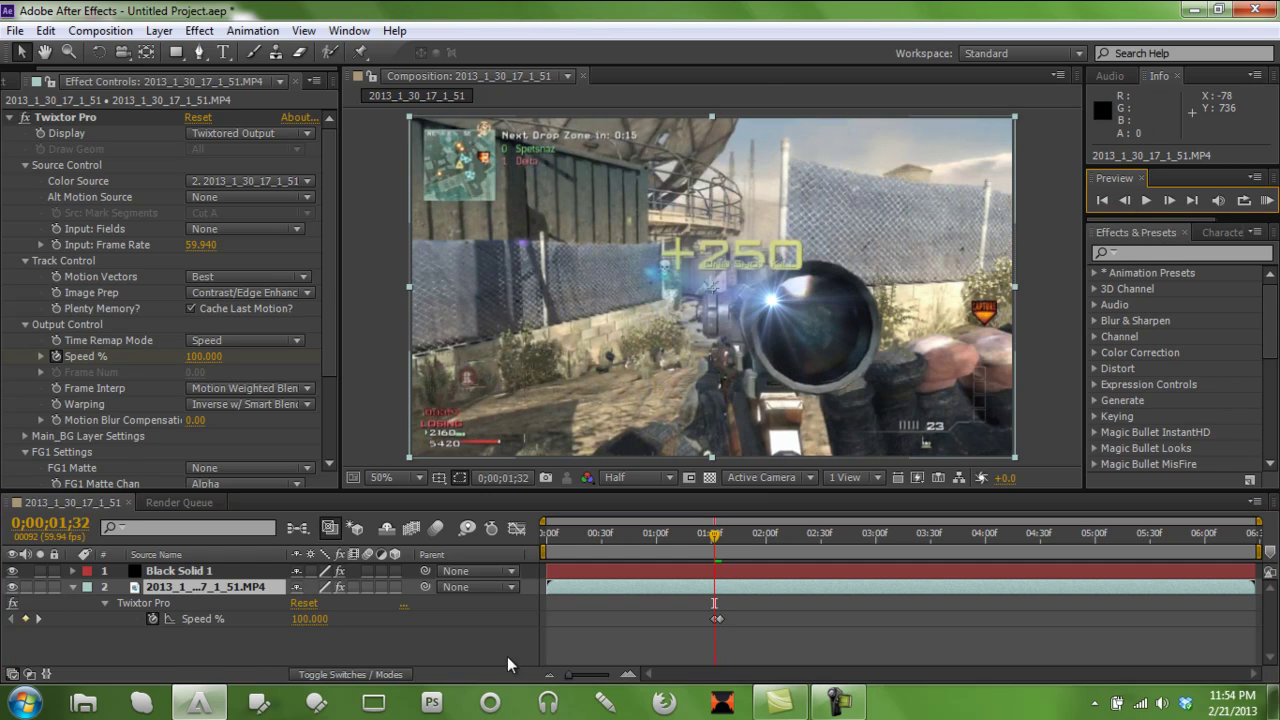
click(630, 677)
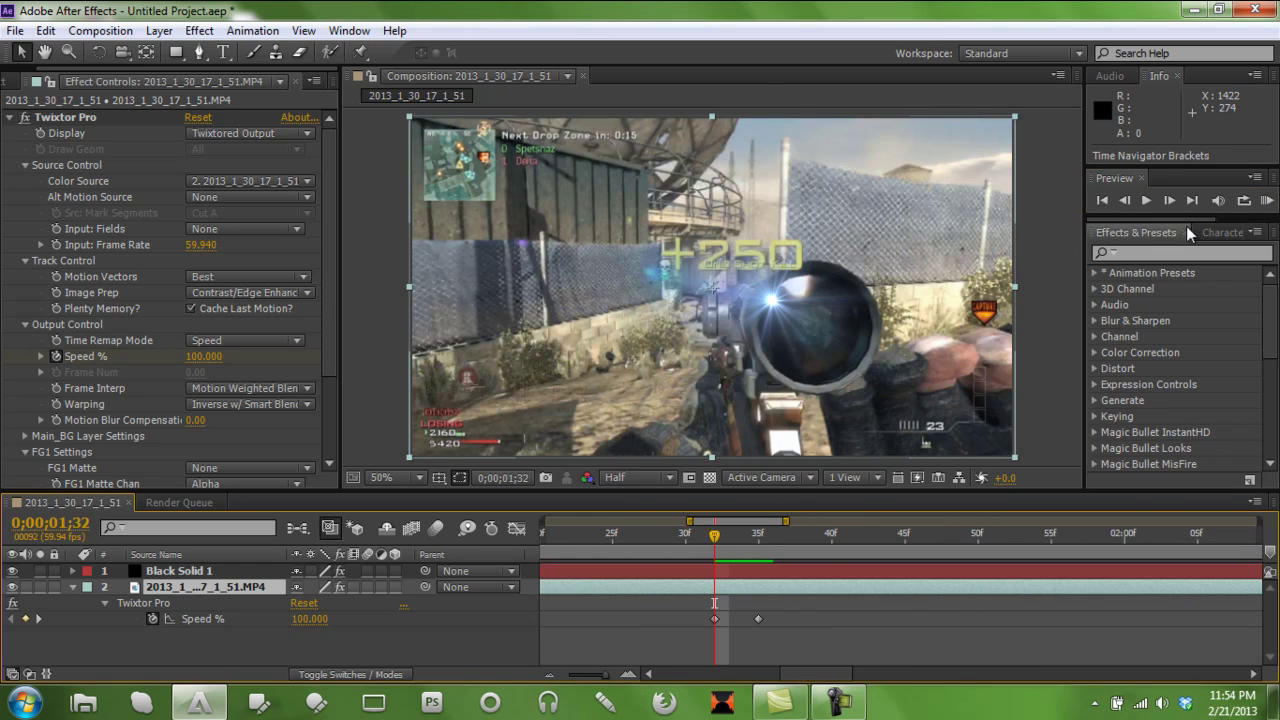
Jump between the 2% and 100% Speed % keyframes frame by frame.
click(1169, 201)
click(1169, 201)
click(1169, 201)
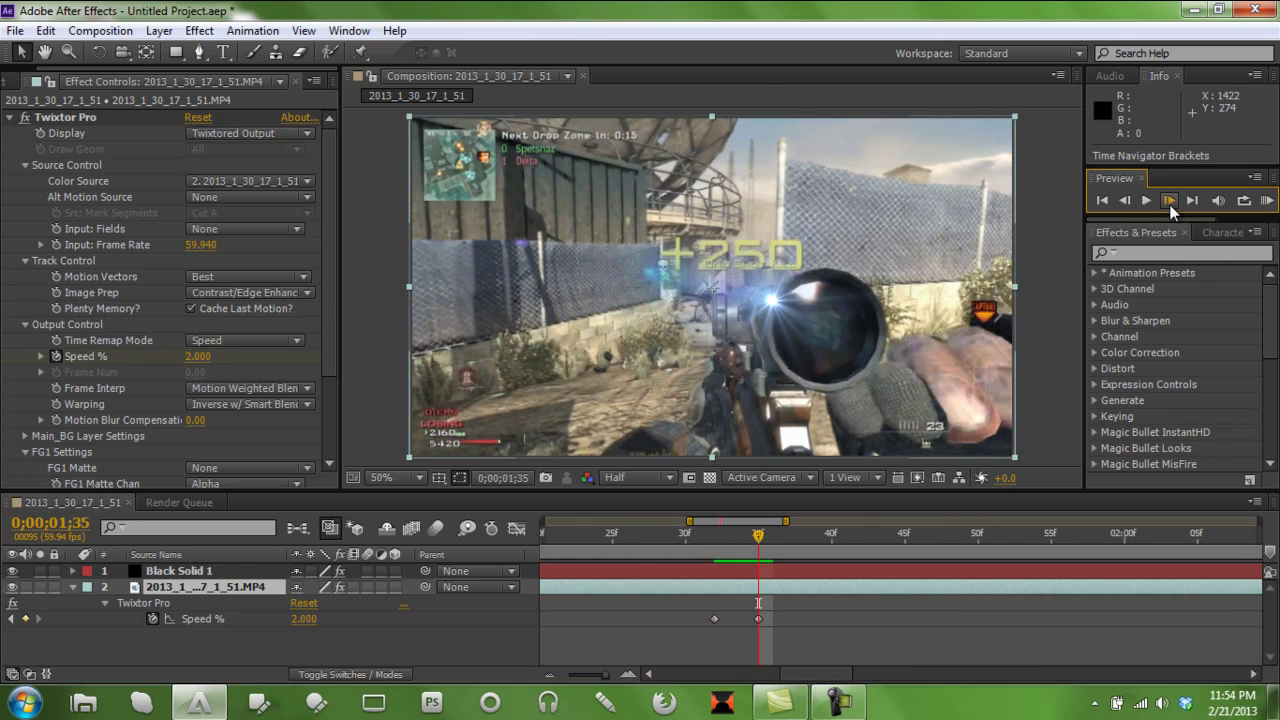
click(1131, 198)
click(1131, 198)
click(1131, 198)
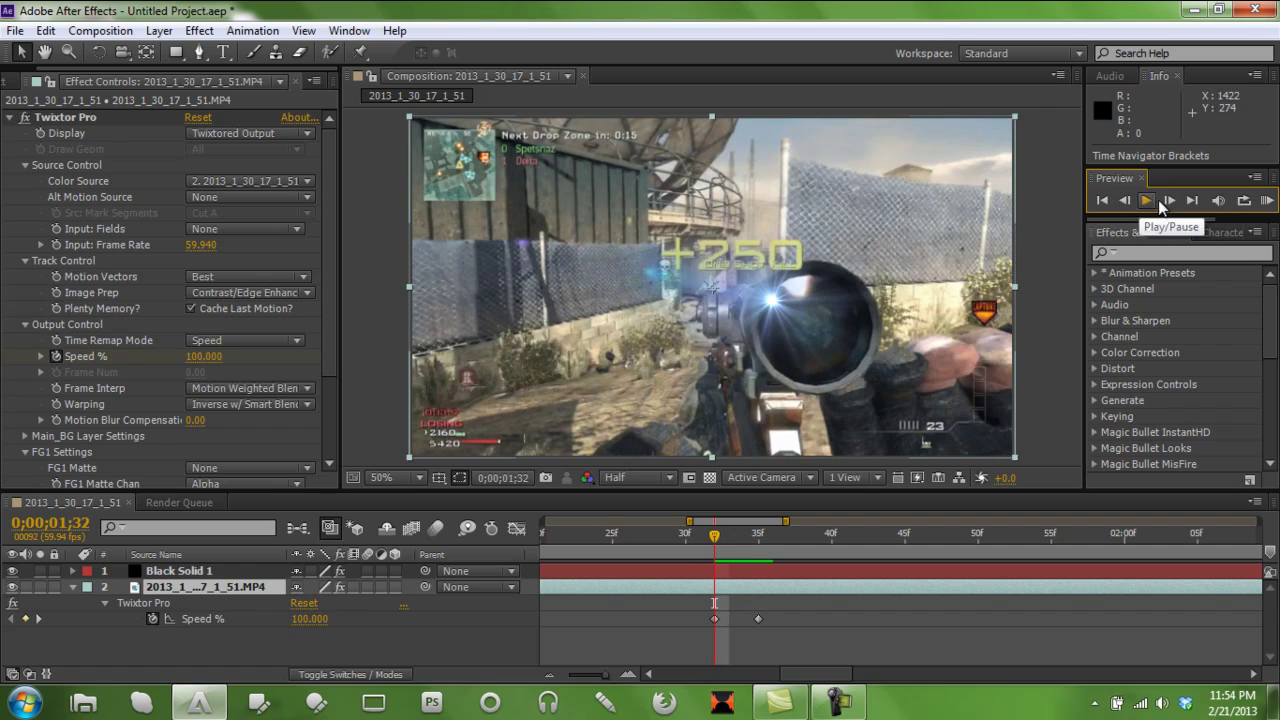
Stop on the 34.667% speed frame at 0;00;01;34 and select Black Solid 1.
click(1169, 201)
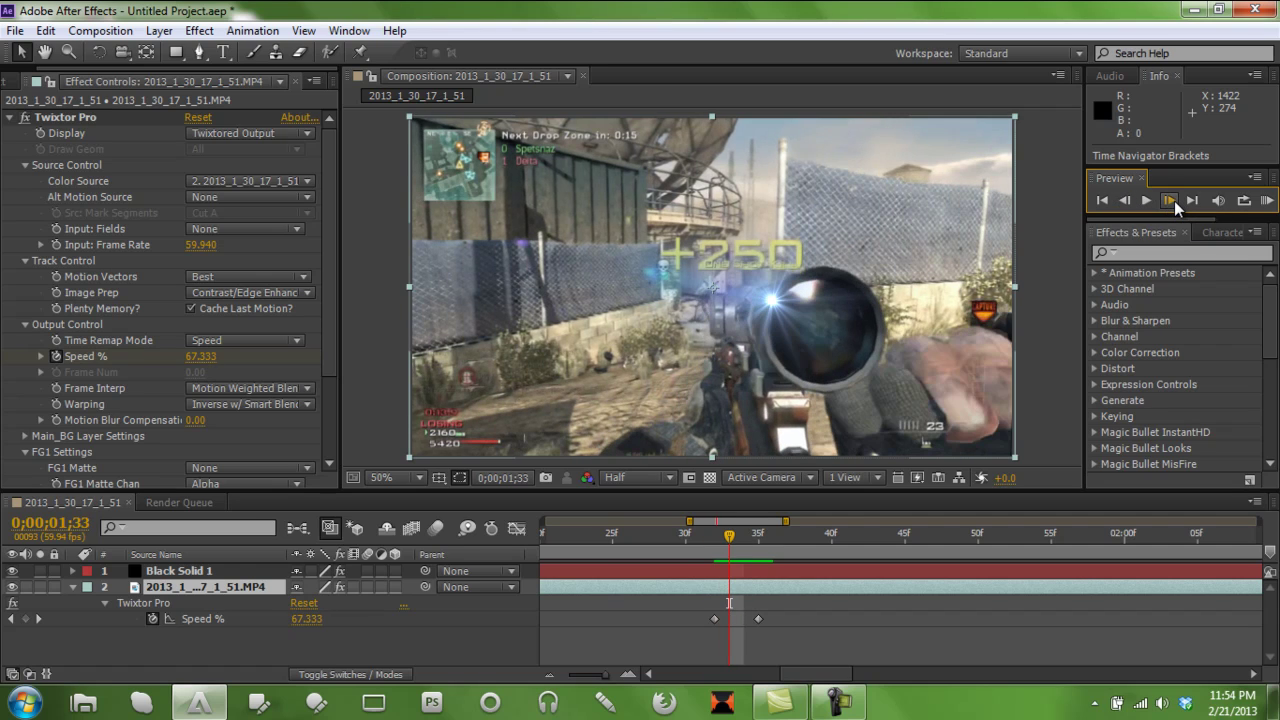
click(1174, 201)
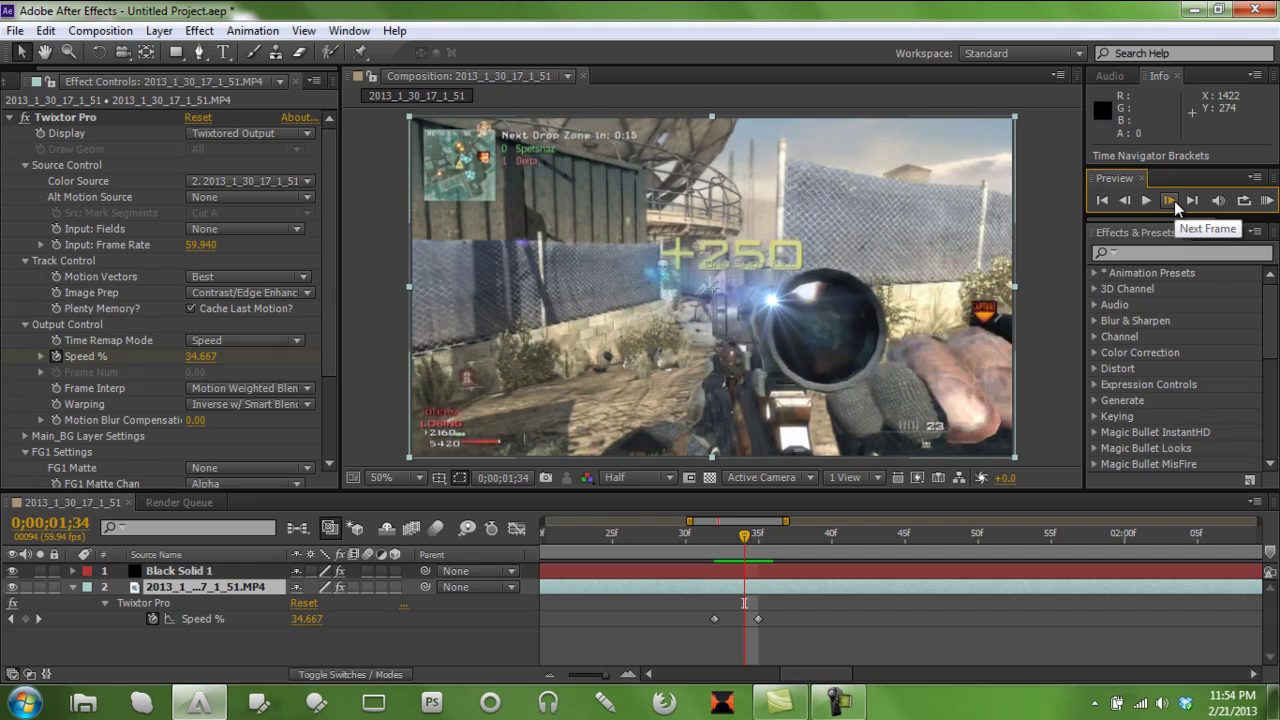
click(1127, 202)
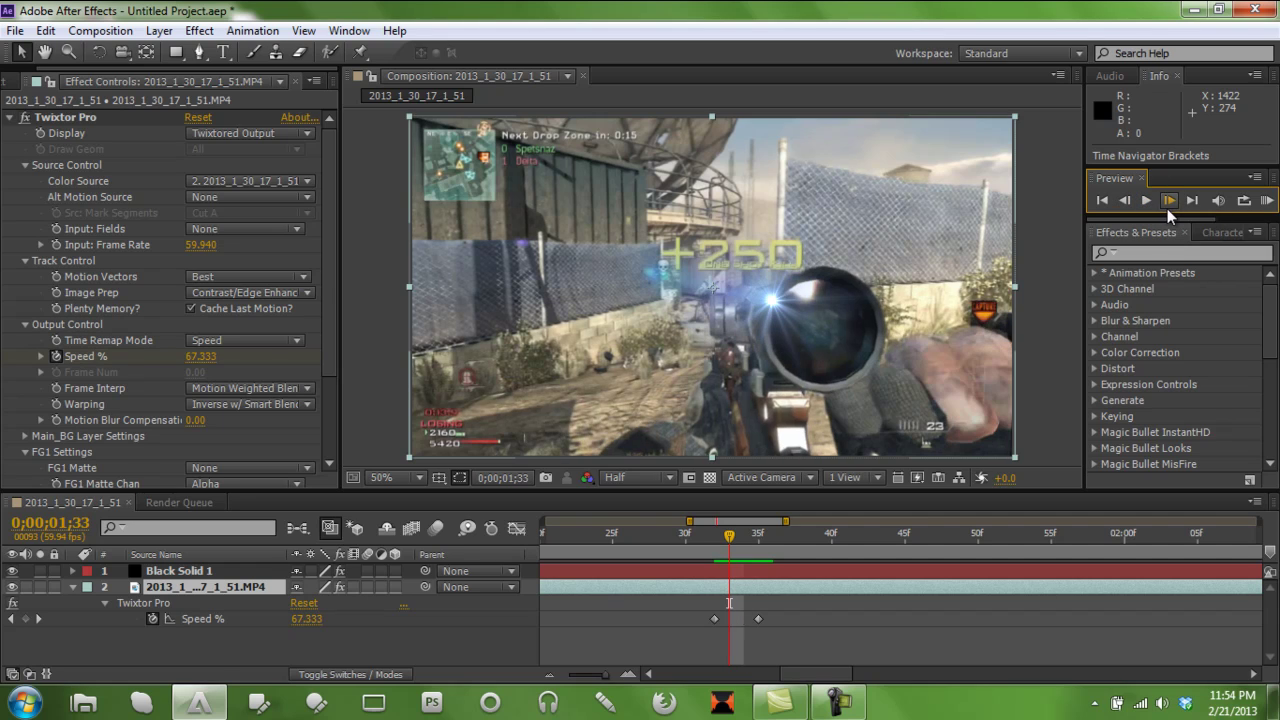
click(1168, 203)
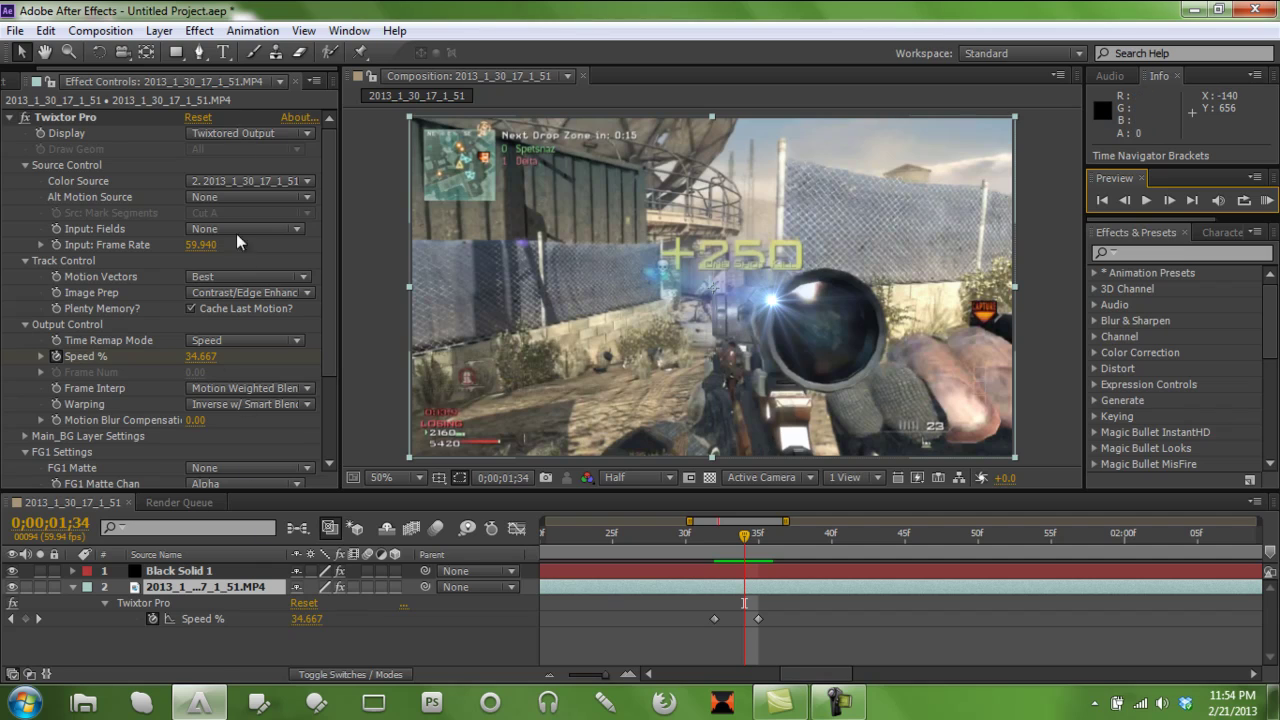
click(190, 574)
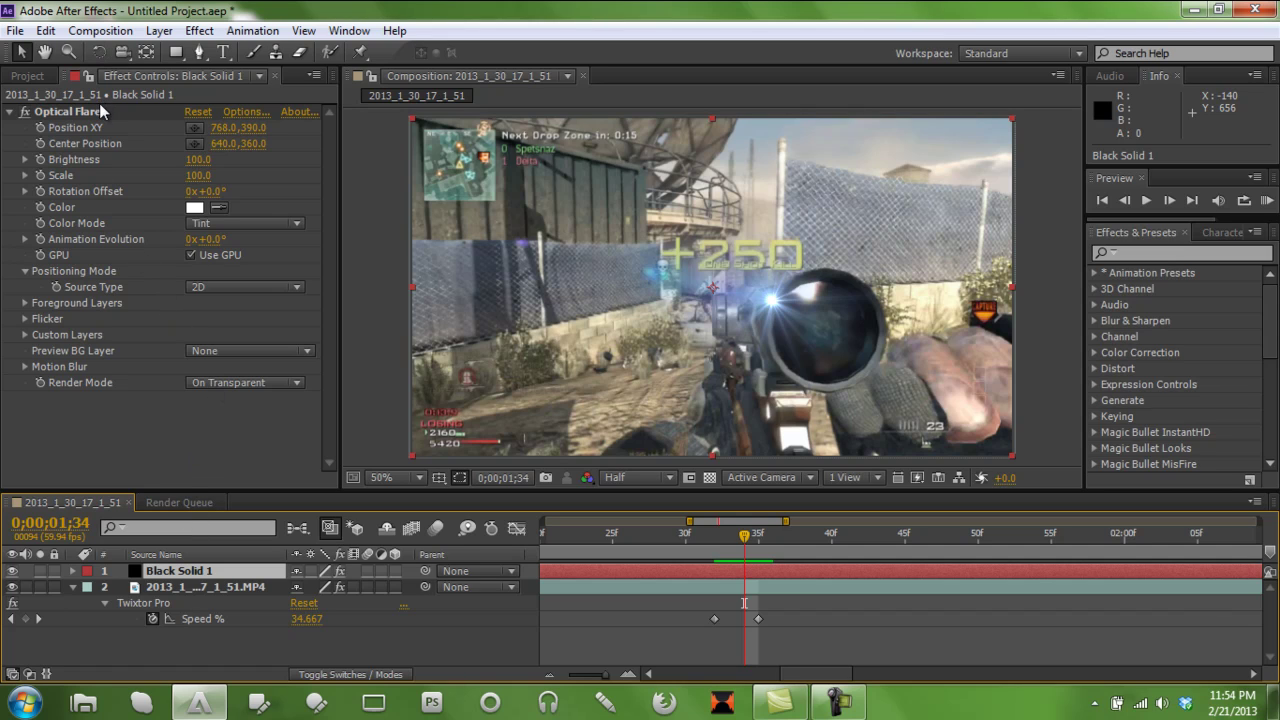
Keep Render Mode On Transparent and move the flare to Position 906.0, 448.0 on the scope lens.
right_click(196, 571)
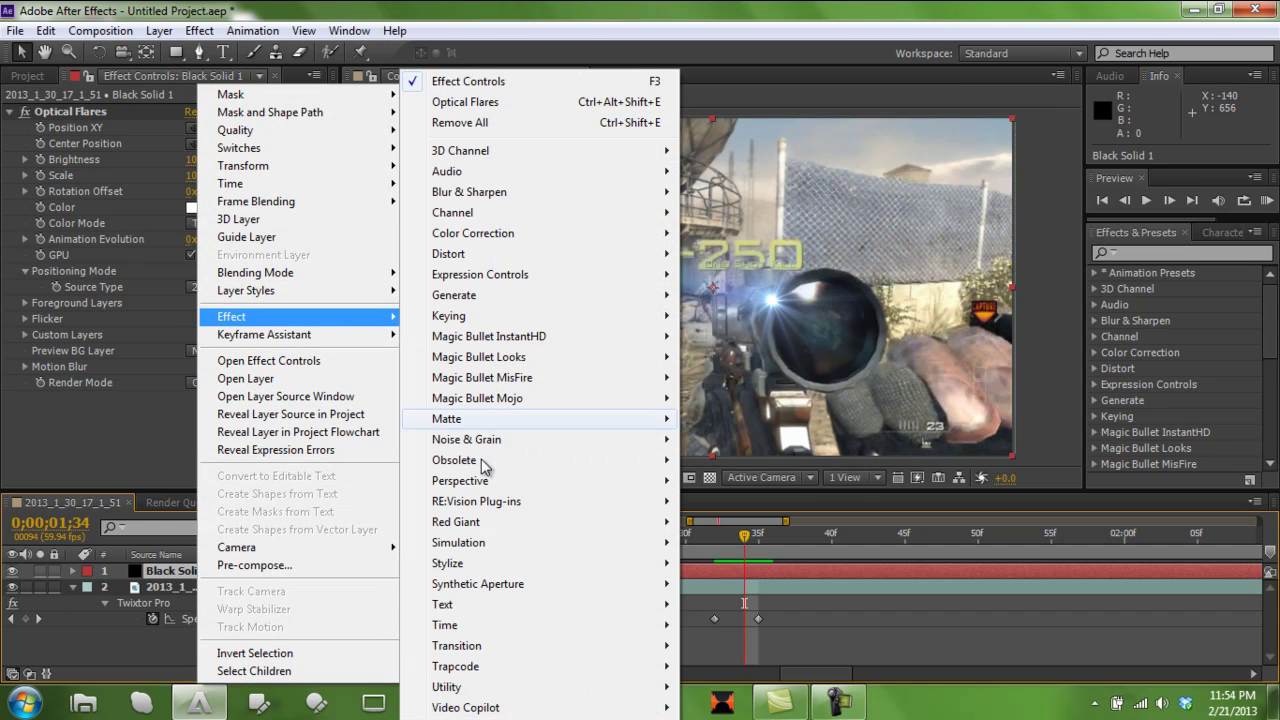
mouse_move(517, 708)
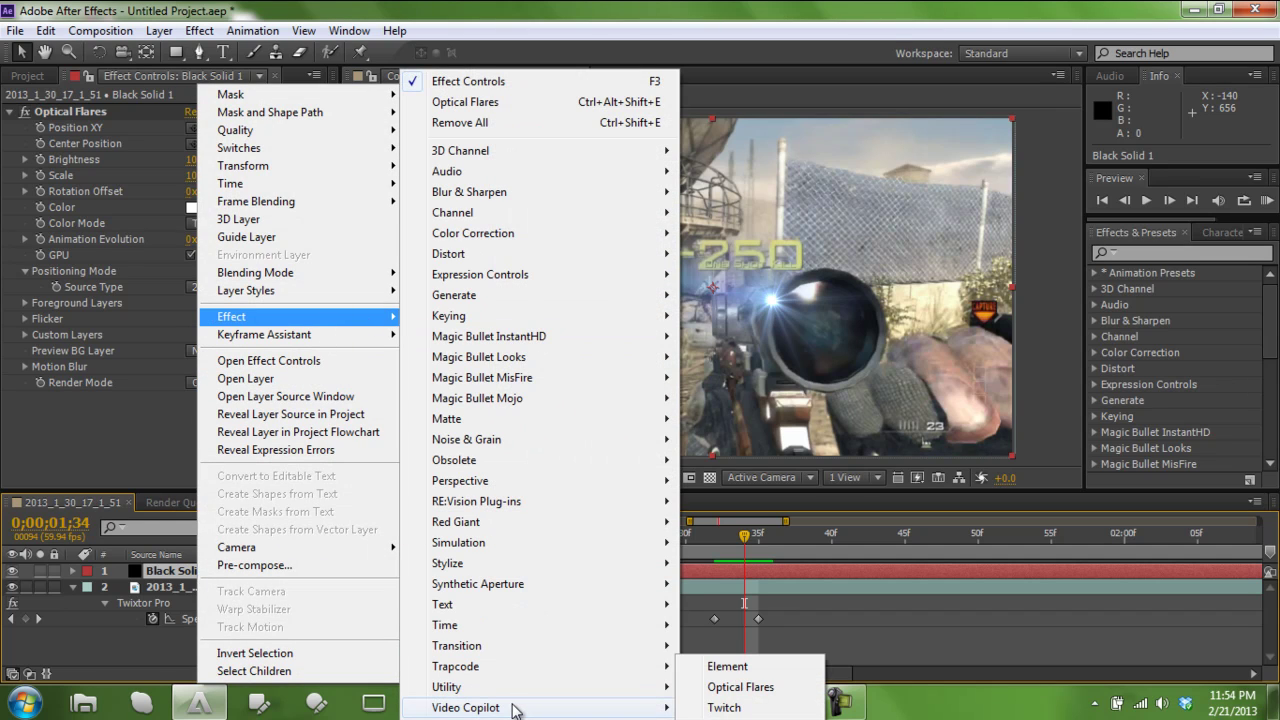
click(119, 466)
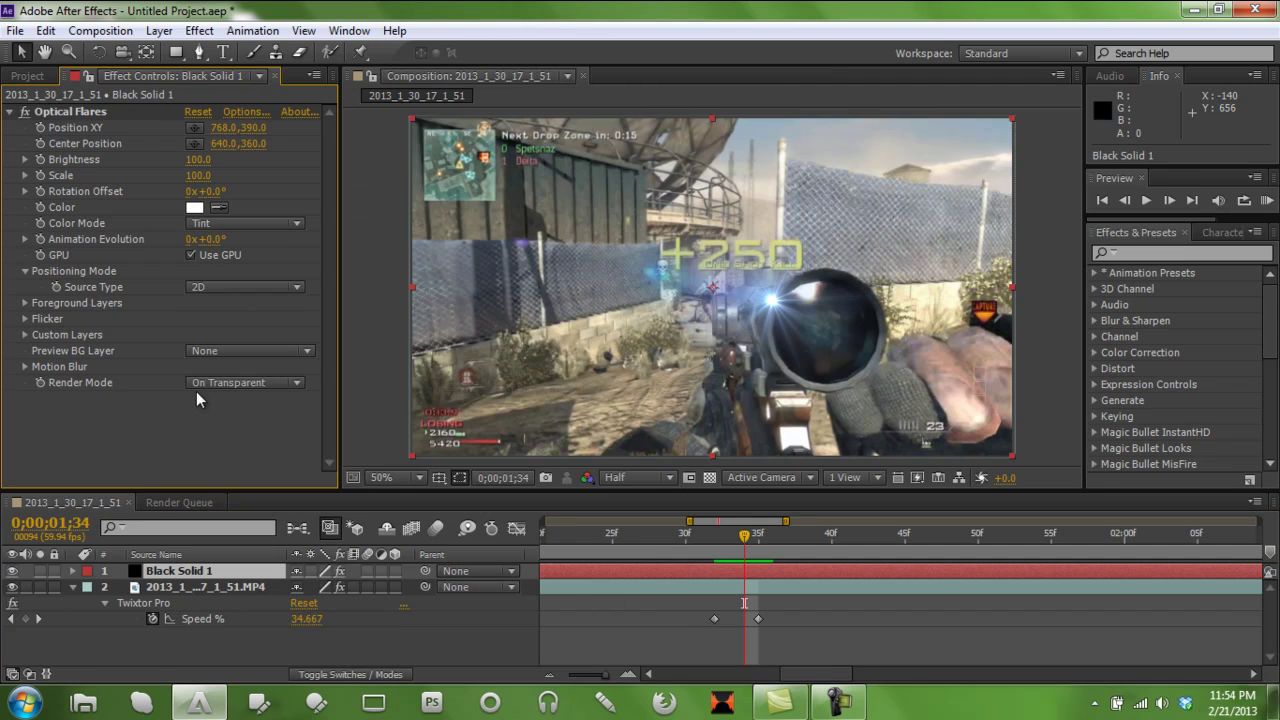
click(257, 388)
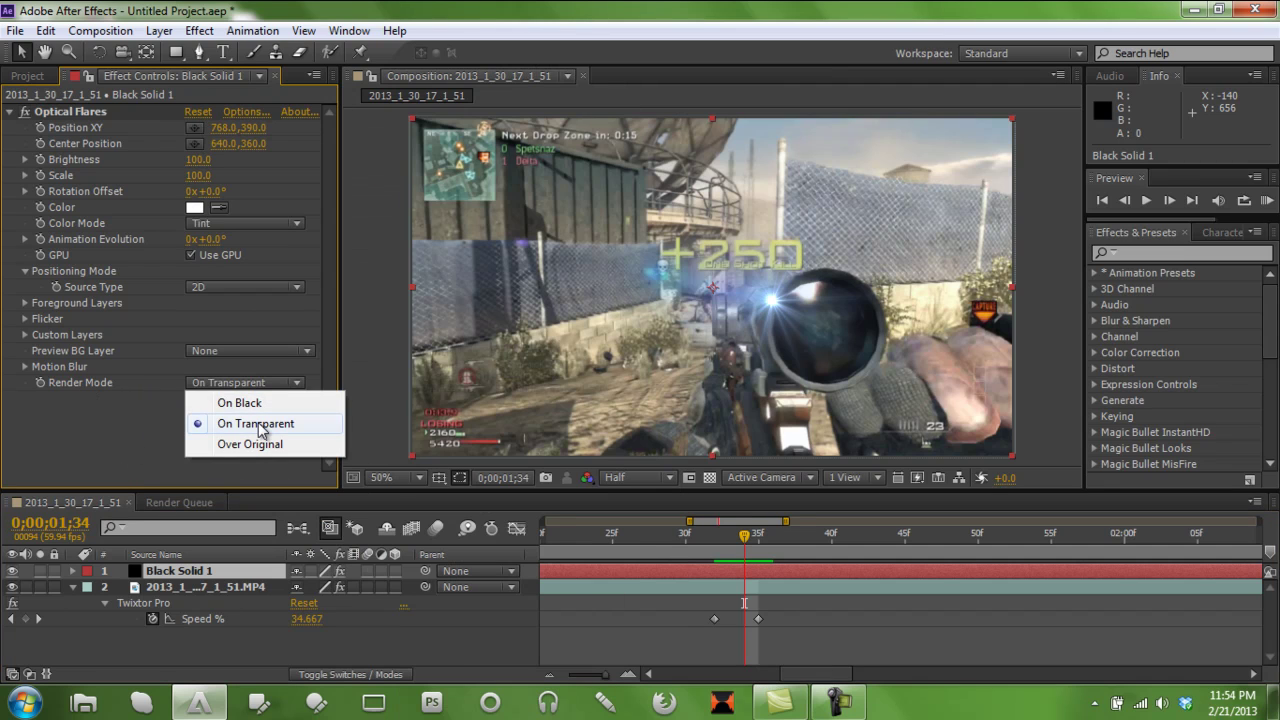
click(258, 425)
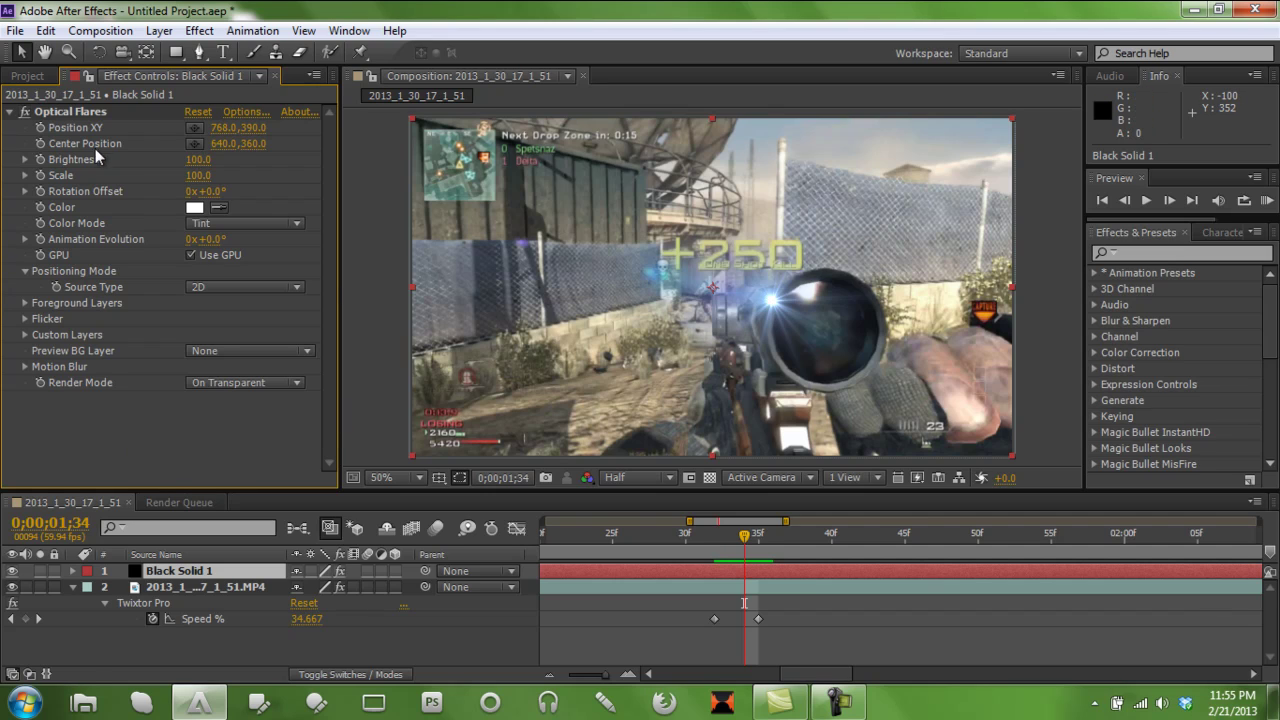
click(86, 115)
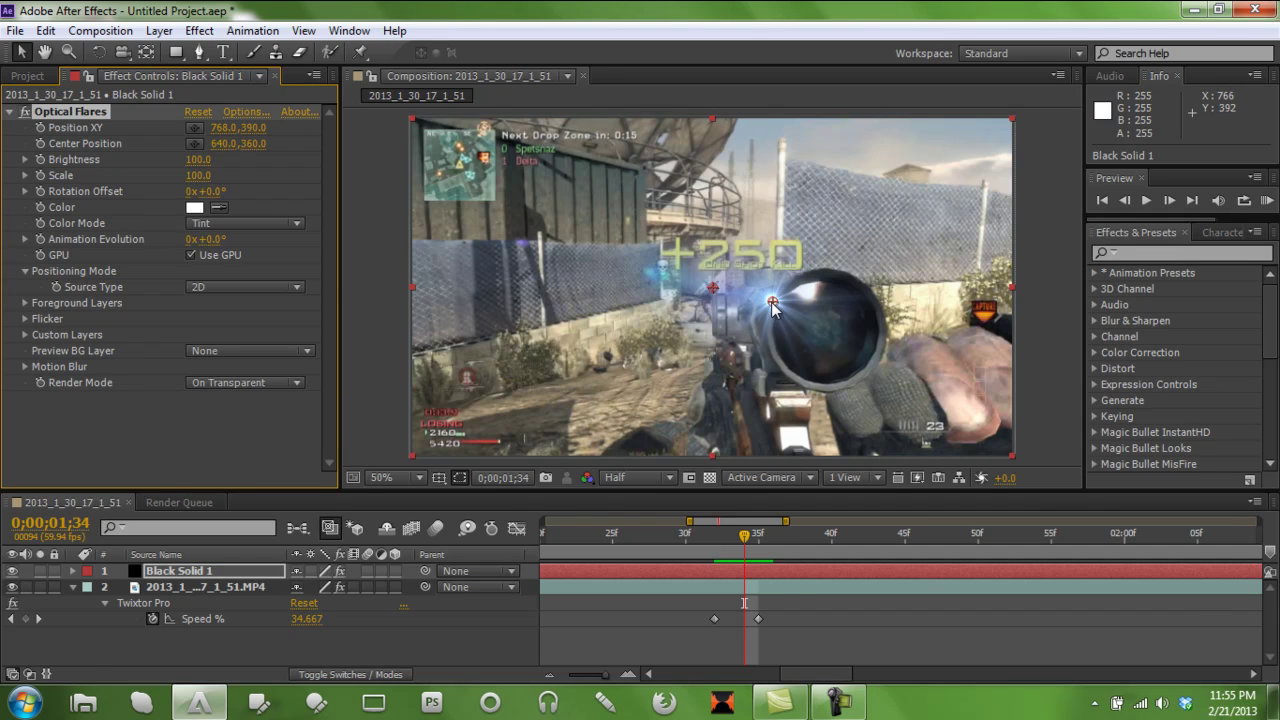
drag(773, 303, 839, 334)
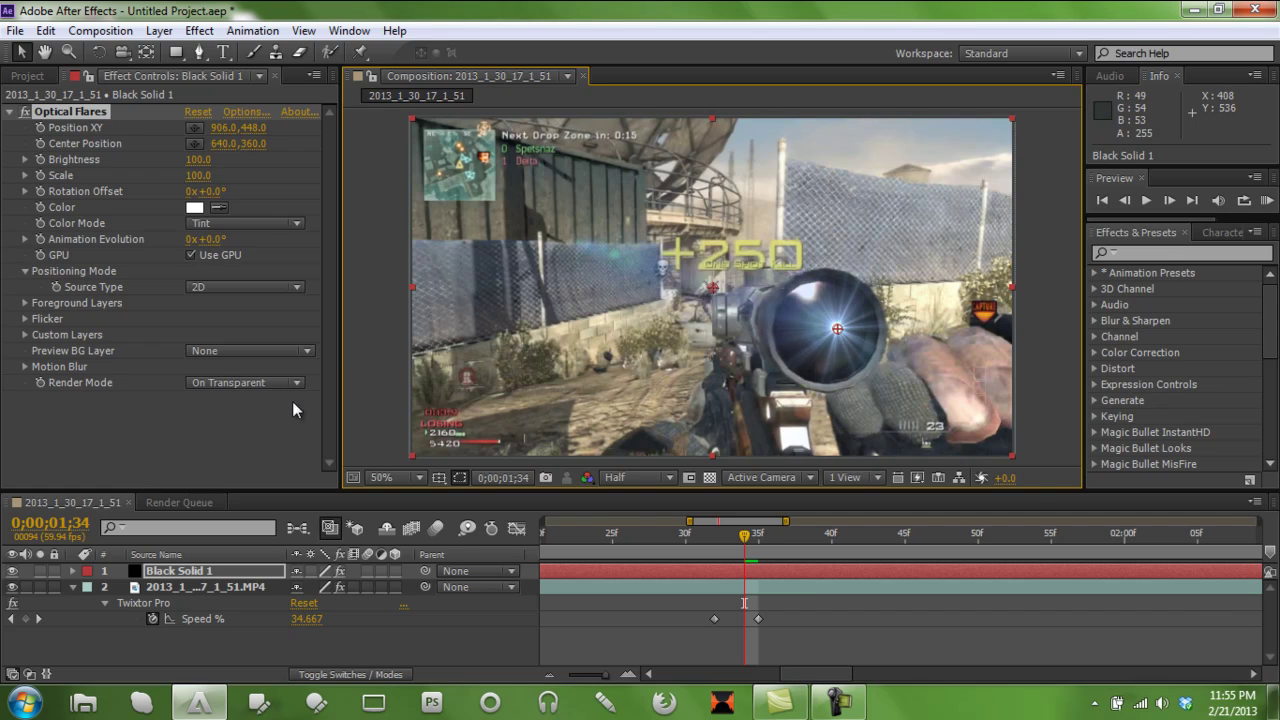
In the custom preset folder, try the Motion Lights and Motion Tracked Scope flare presets.
click(241, 116)
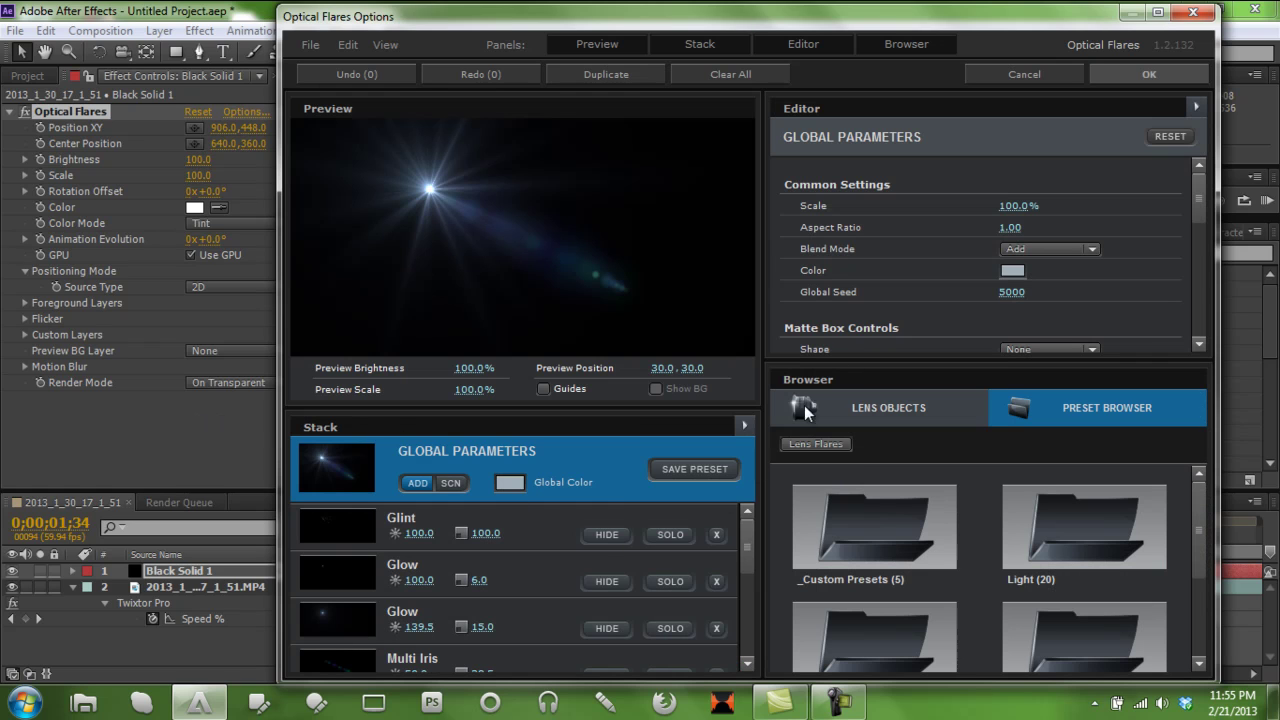
double_click(902, 526)
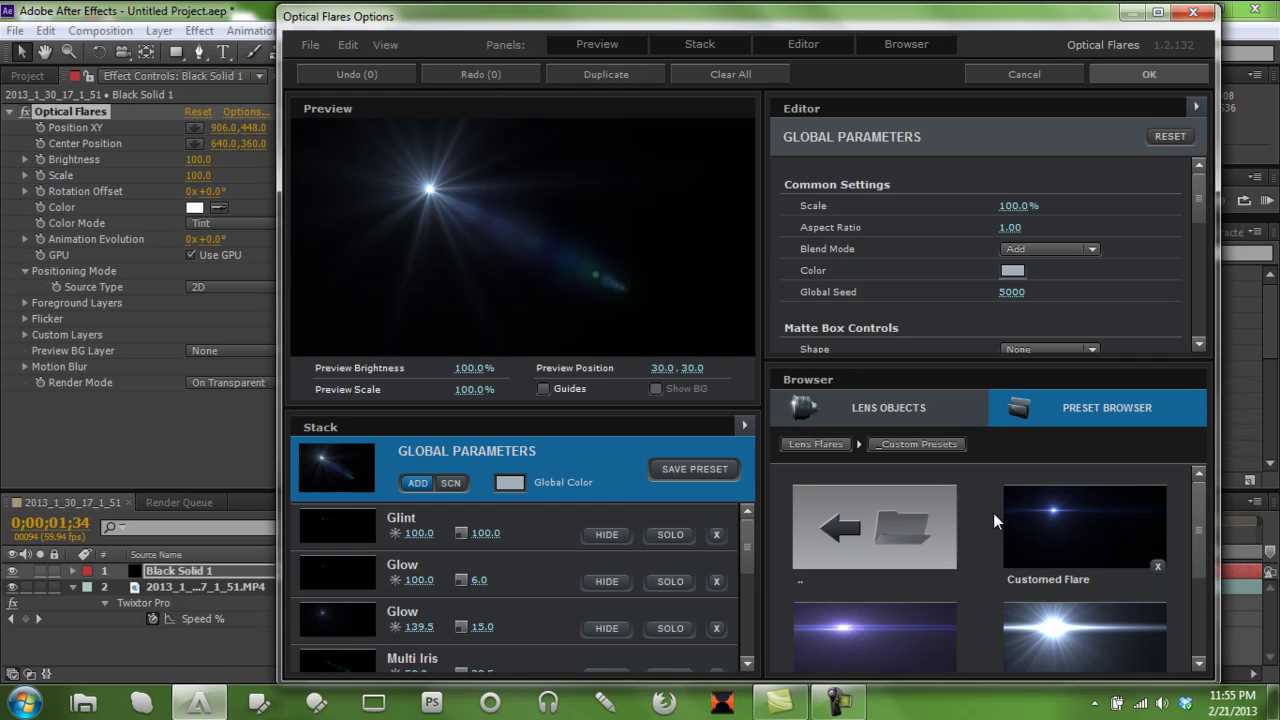
drag(1201, 498, 1199, 565)
click(863, 557)
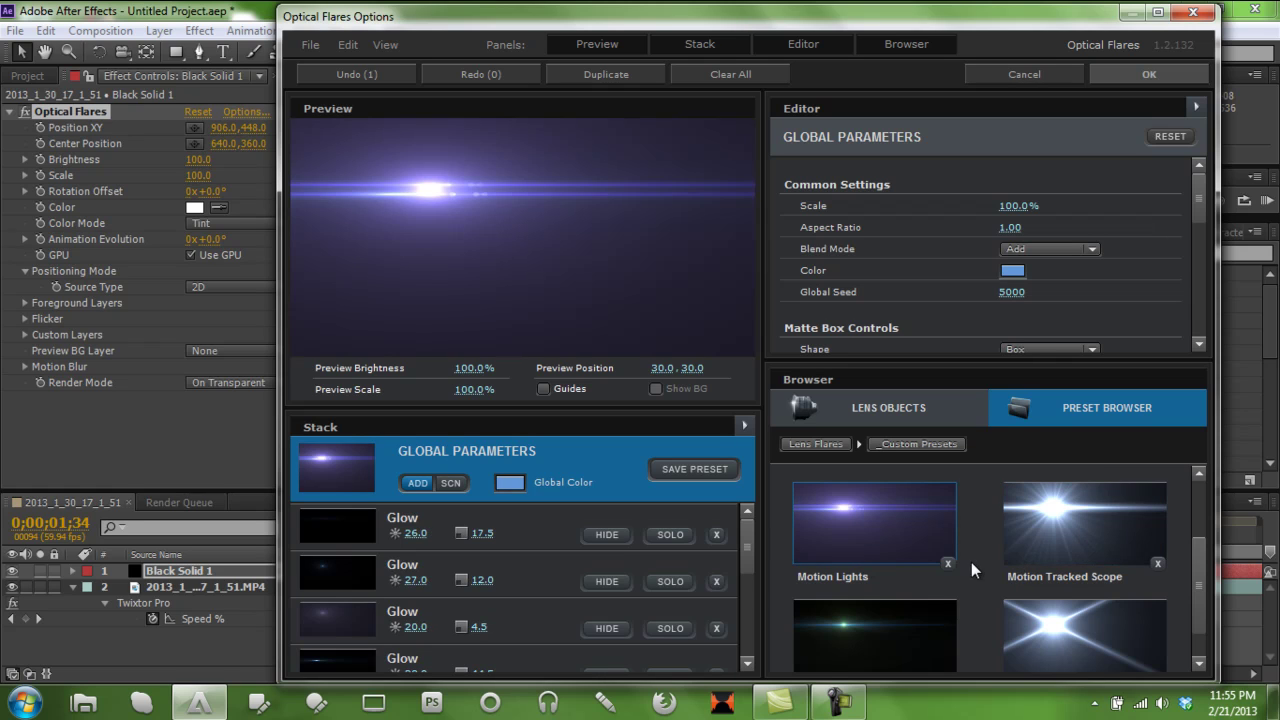
scroll(971, 562, up, 1)
click(1066, 568)
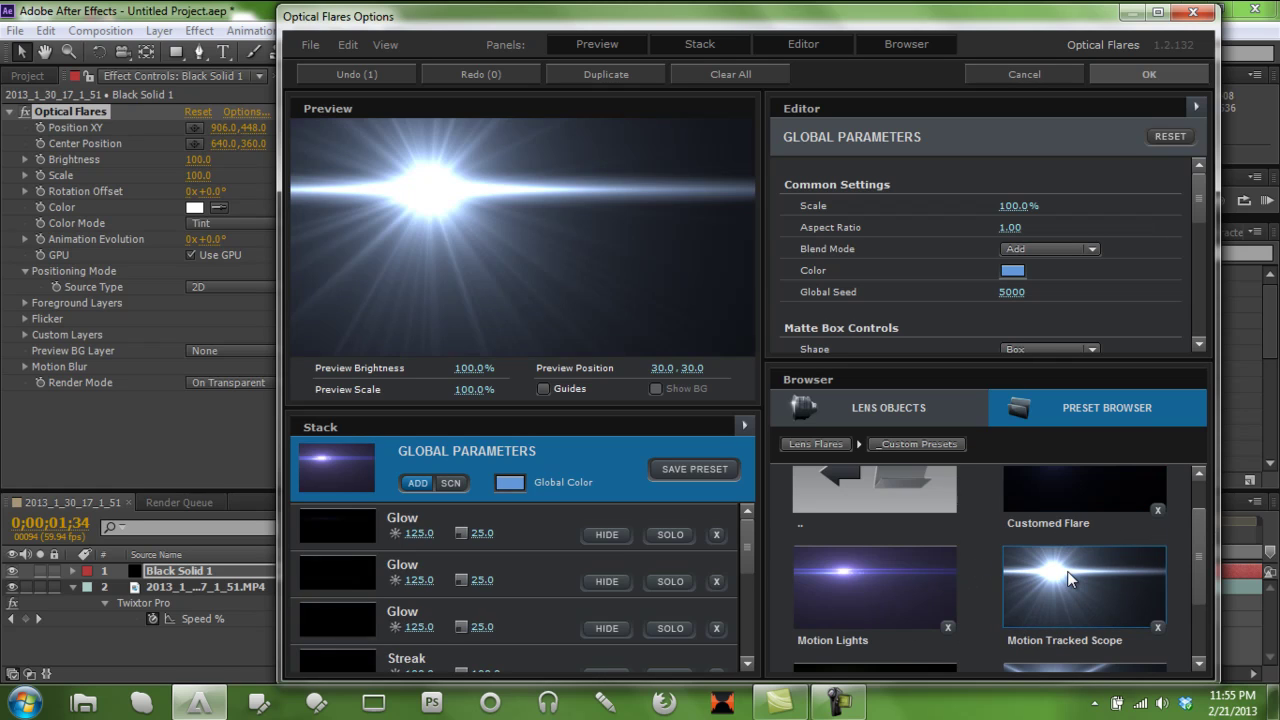
click(879, 583)
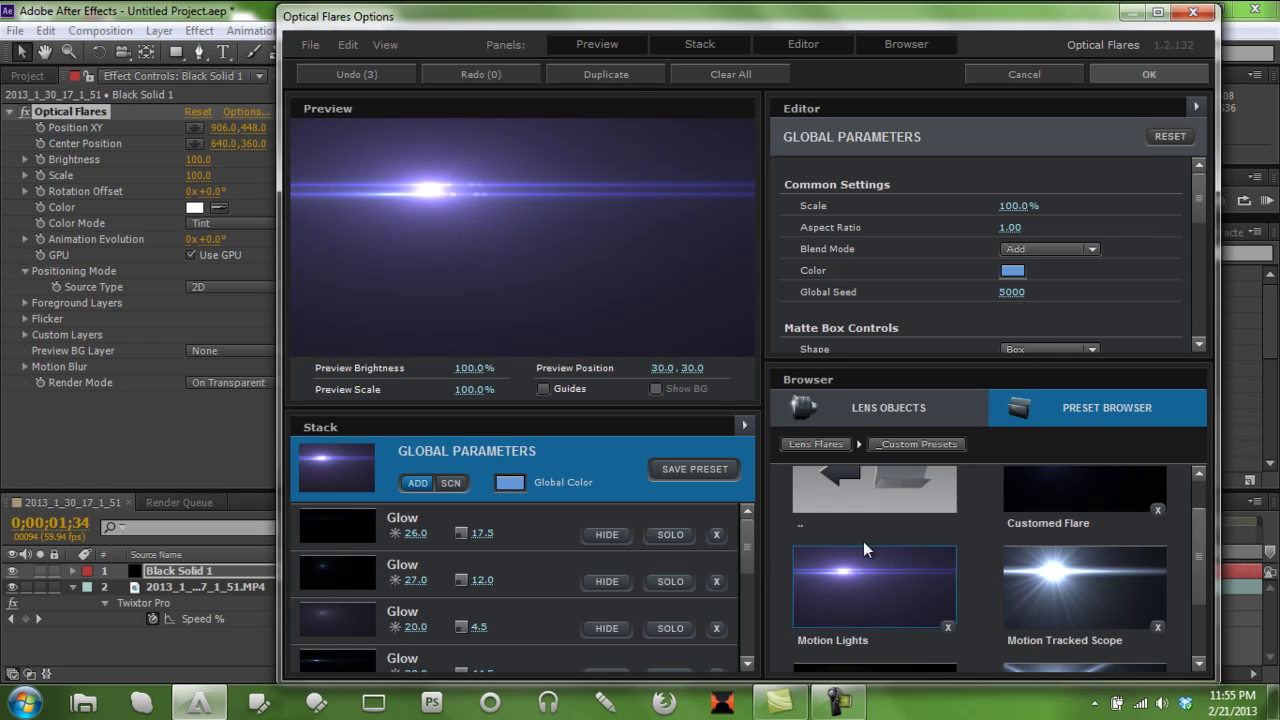
From Natural Flares, try Blue Steel and then load the Sankor 16 preset.
scroll(975, 605, up, 1)
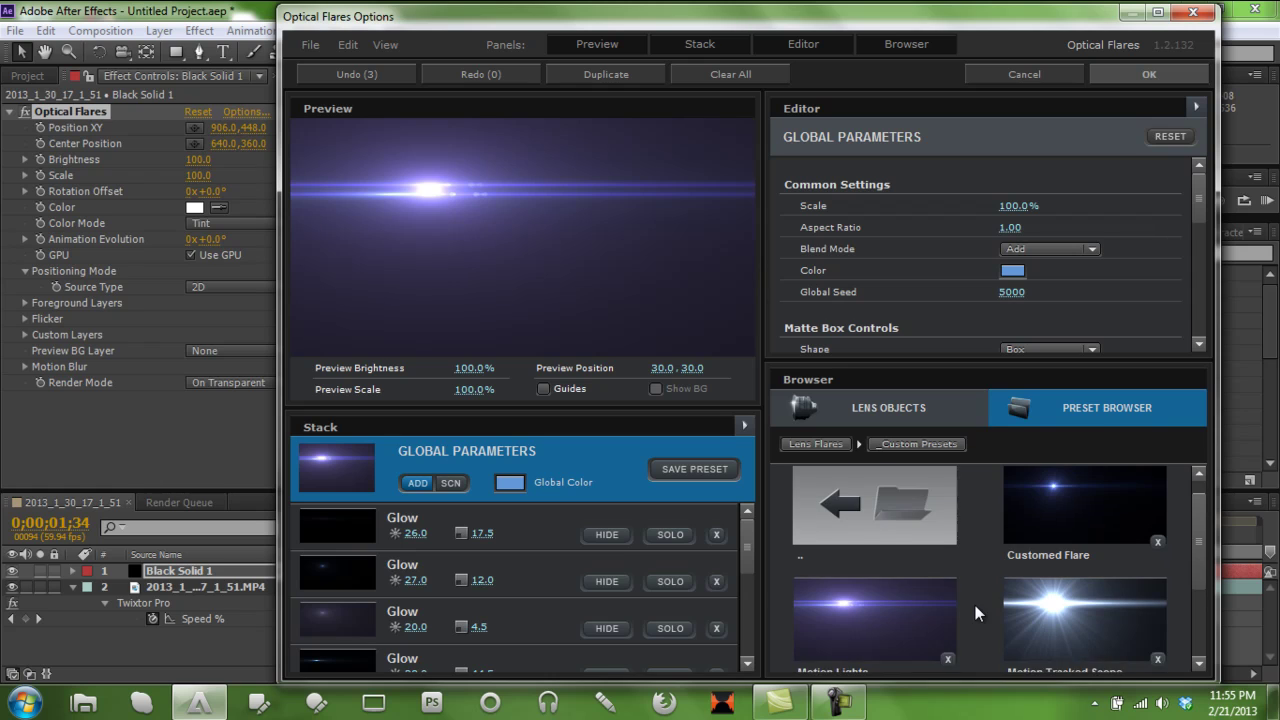
click(873, 511)
scroll(963, 534, down, 1)
scroll(970, 550, down, 2)
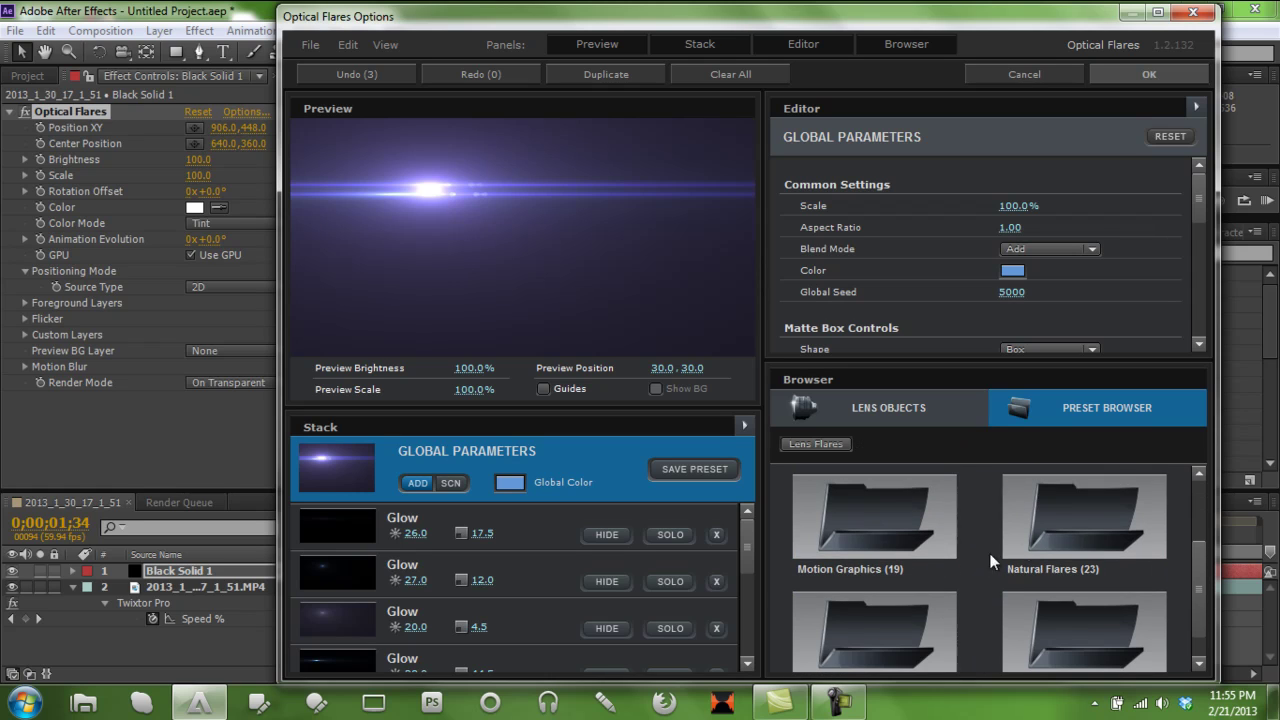
click(1048, 530)
scroll(975, 576, down, 1)
scroll(975, 576, down, 3)
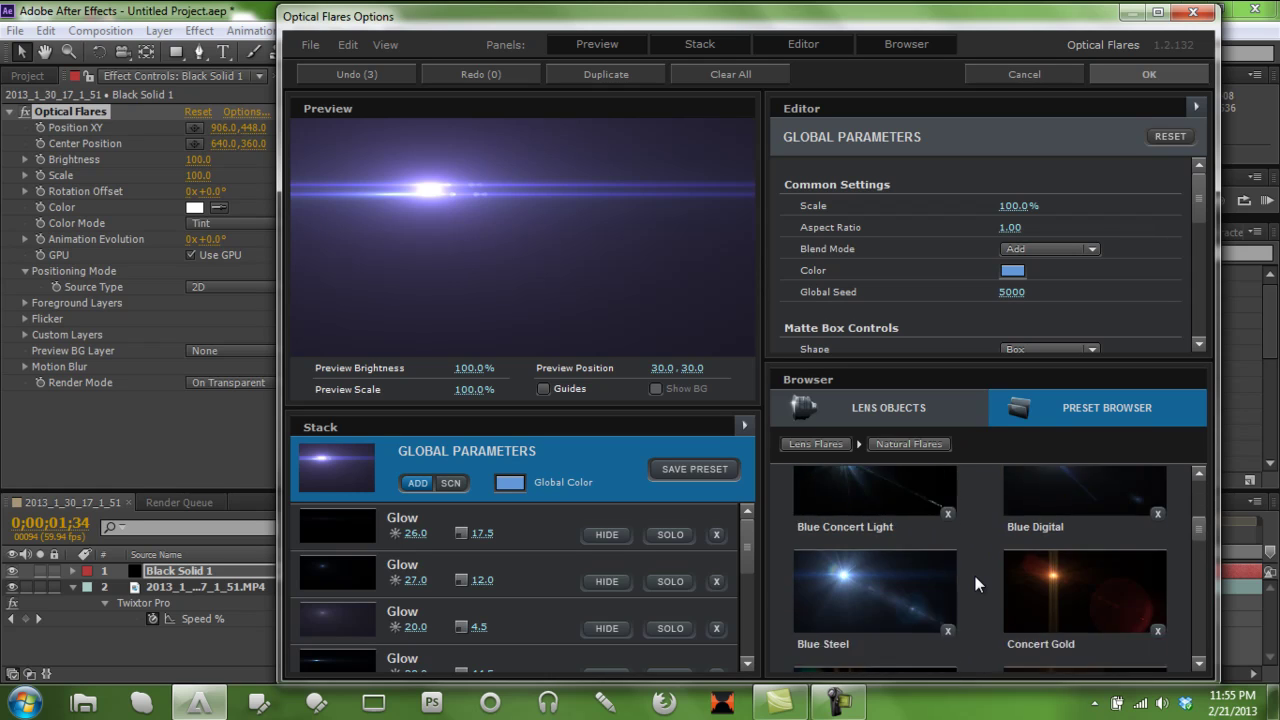
click(916, 547)
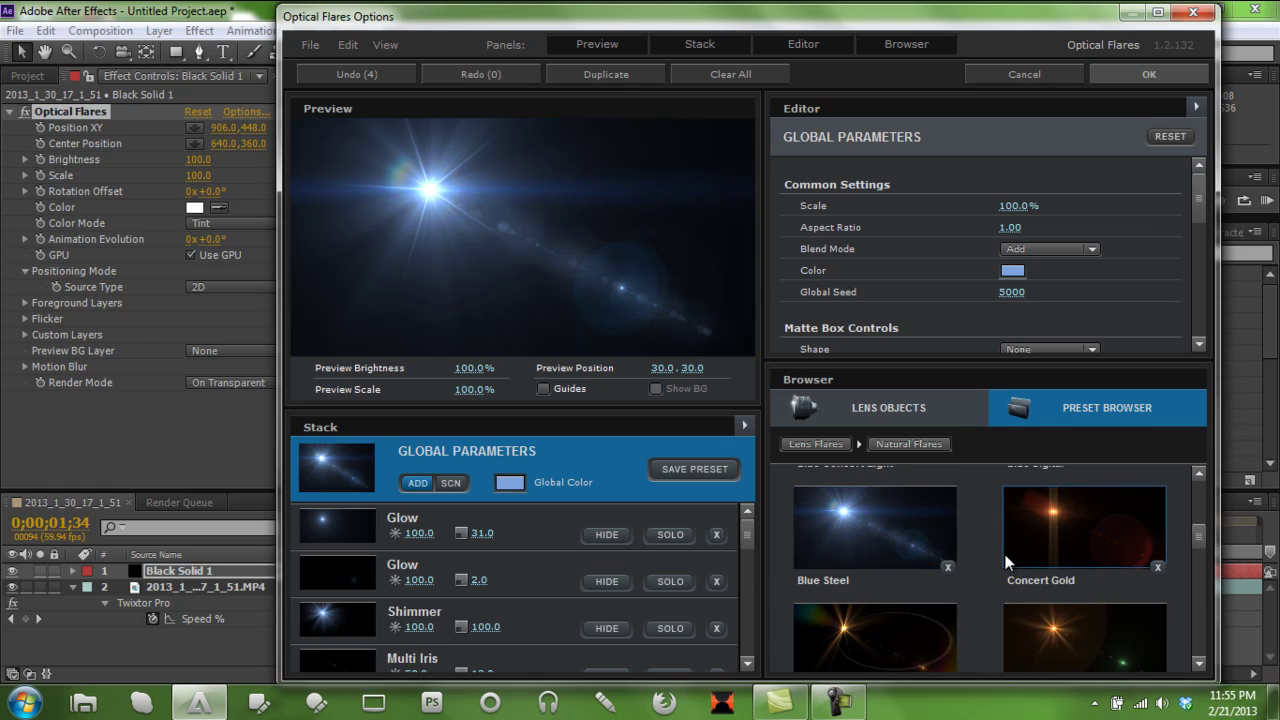
scroll(1005, 555, down, 6)
scroll(1007, 563, down, 5)
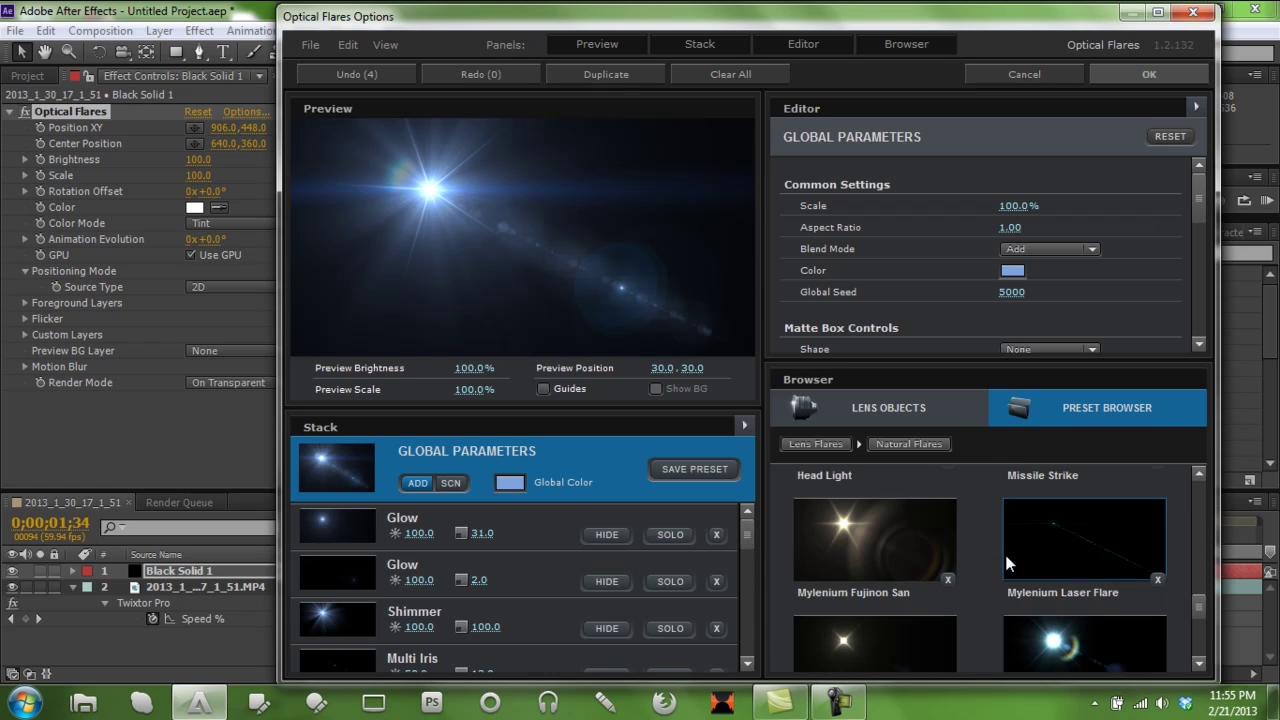
click(1070, 584)
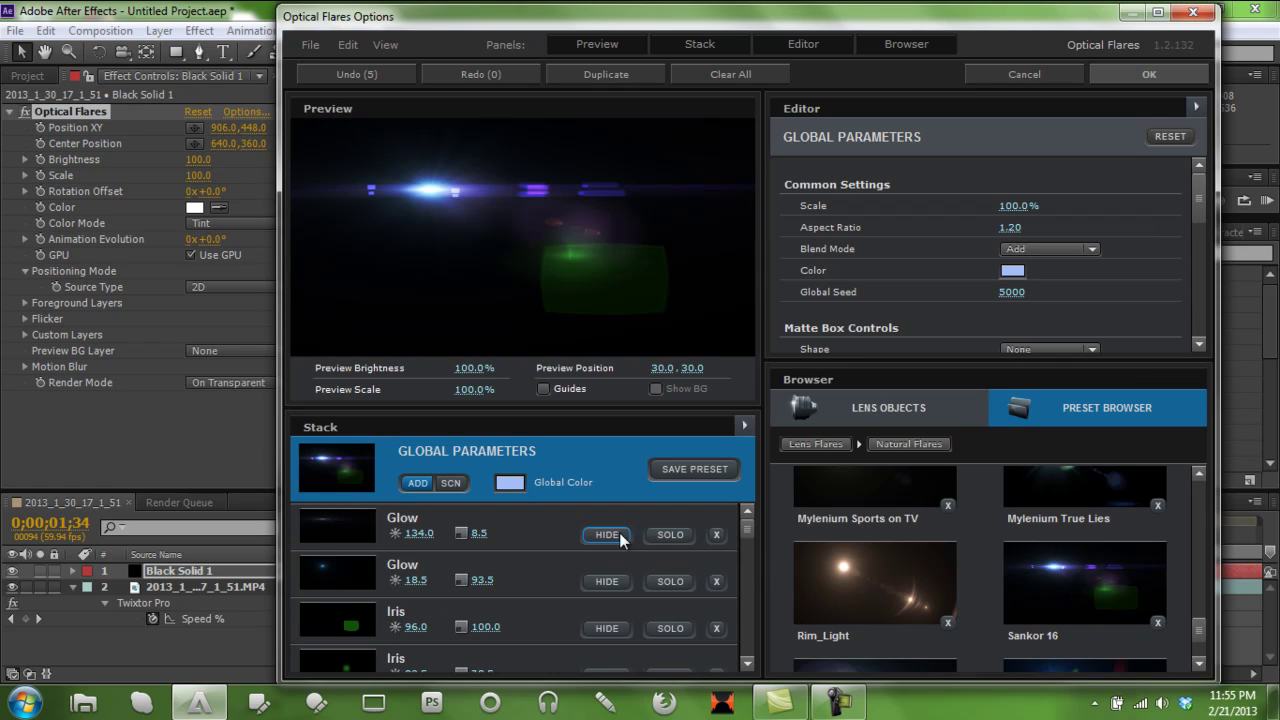
Delete the green Iris element and several more Iris rows, undoing two deletions.
click(716, 630)
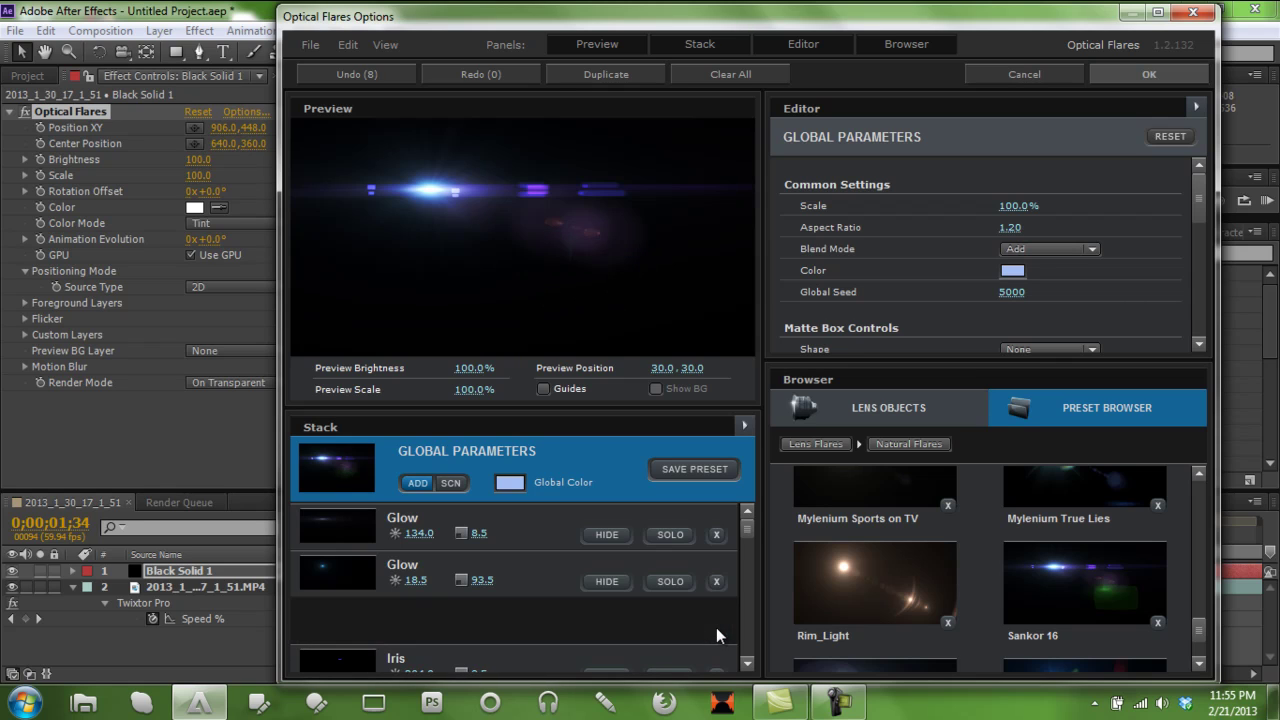
click(716, 630)
click(716, 630)
click(716, 630)
click(716, 630)
click(716, 630)
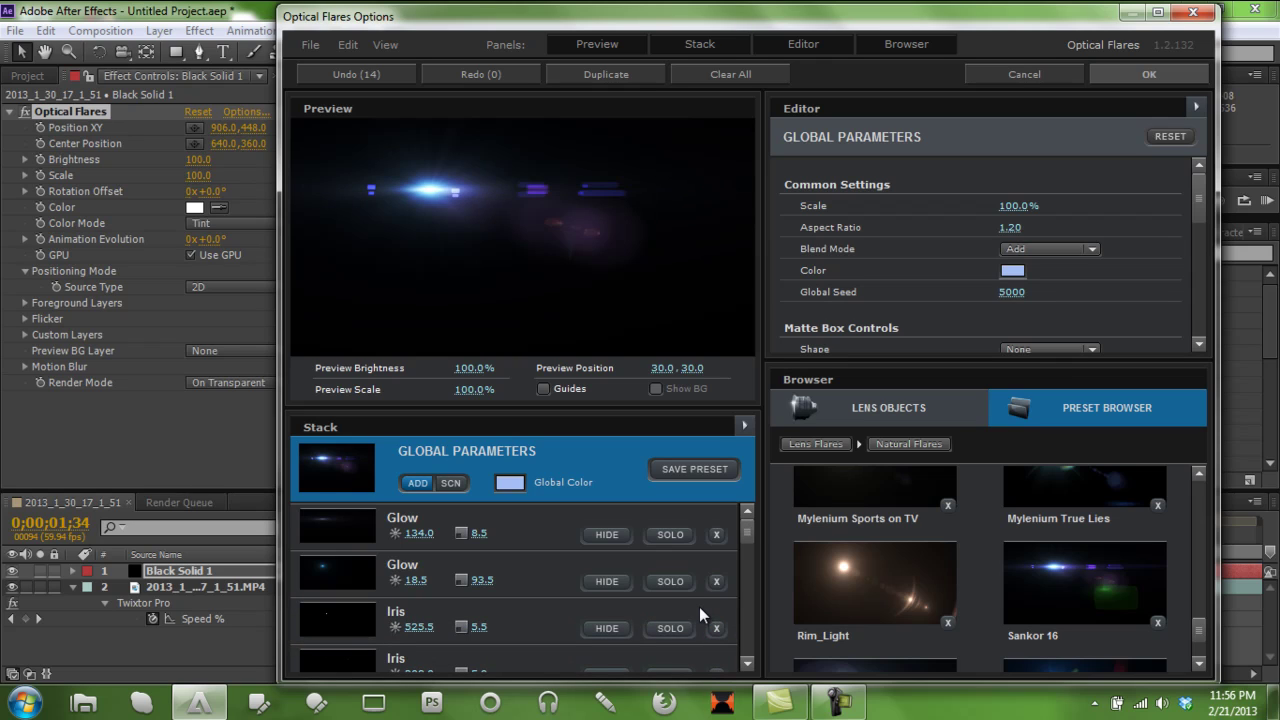
key(ctrl+z)
key(ctrl+z)
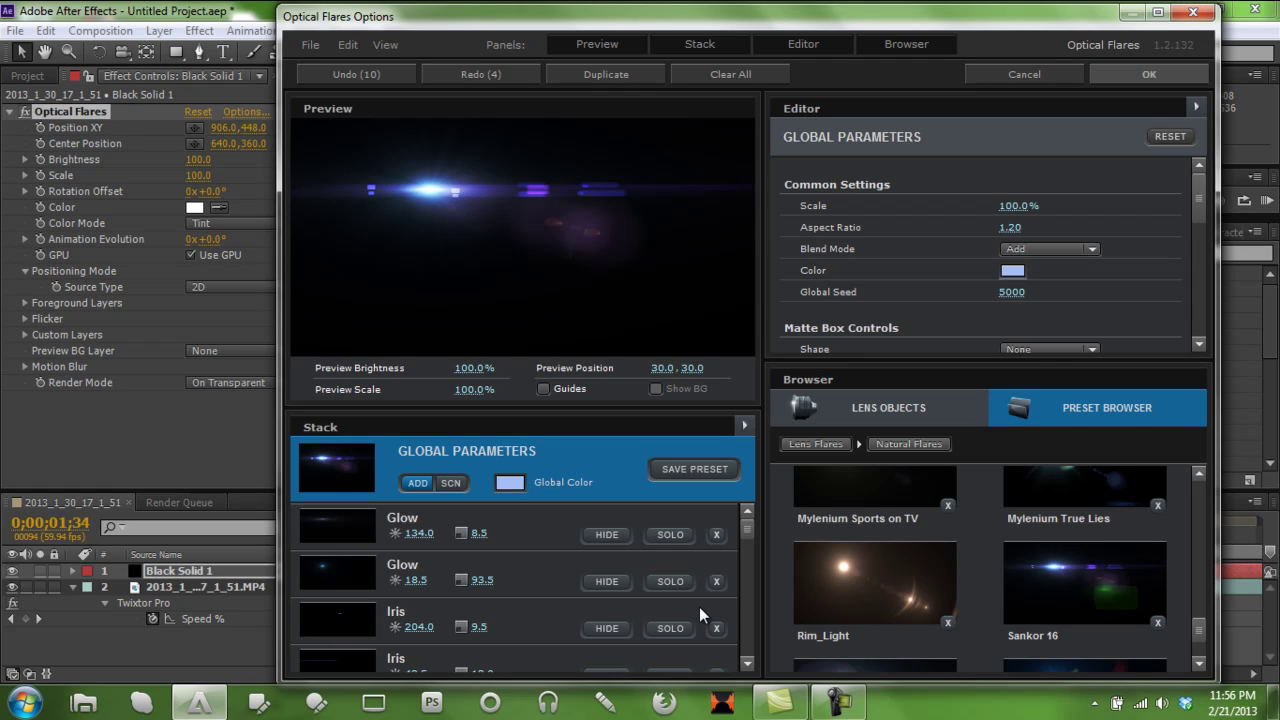
click(714, 628)
Delete the long run of Iris elements, including 525.5, 208.0, 179.0 and 622.5.
scroll(714, 628, down, 2)
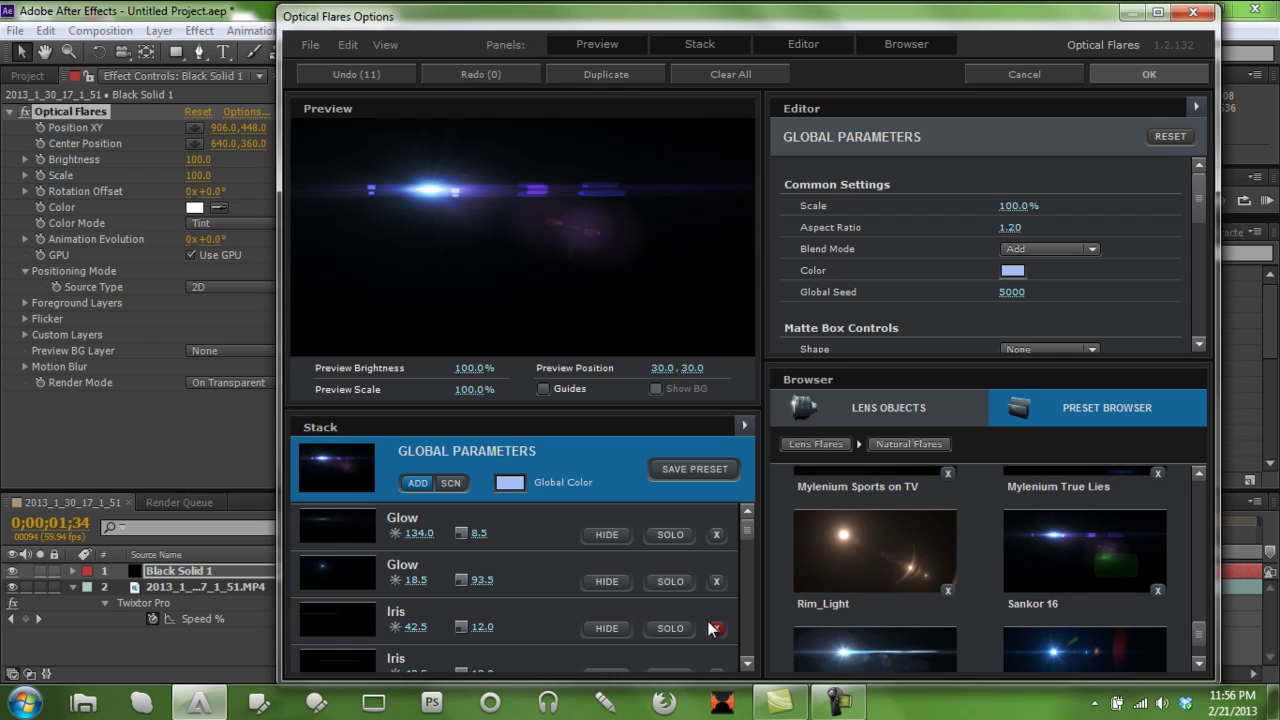
scroll(744, 535, down, 4)
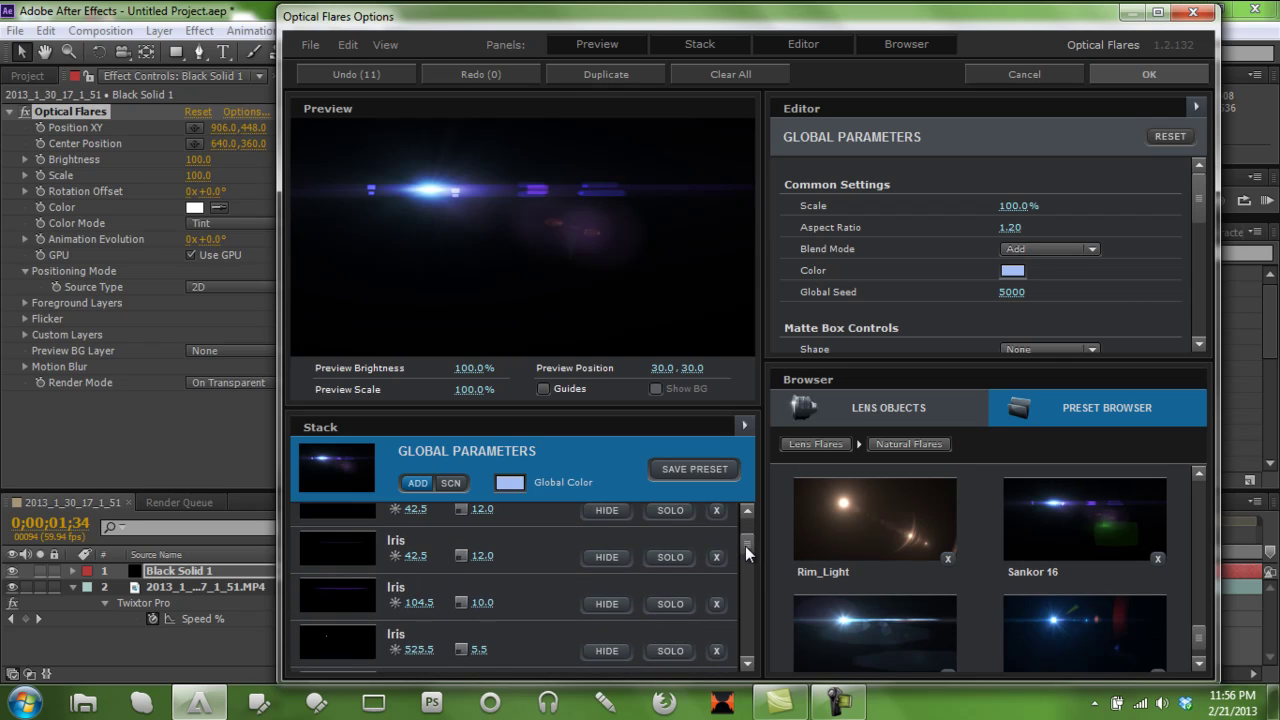
click(716, 578)
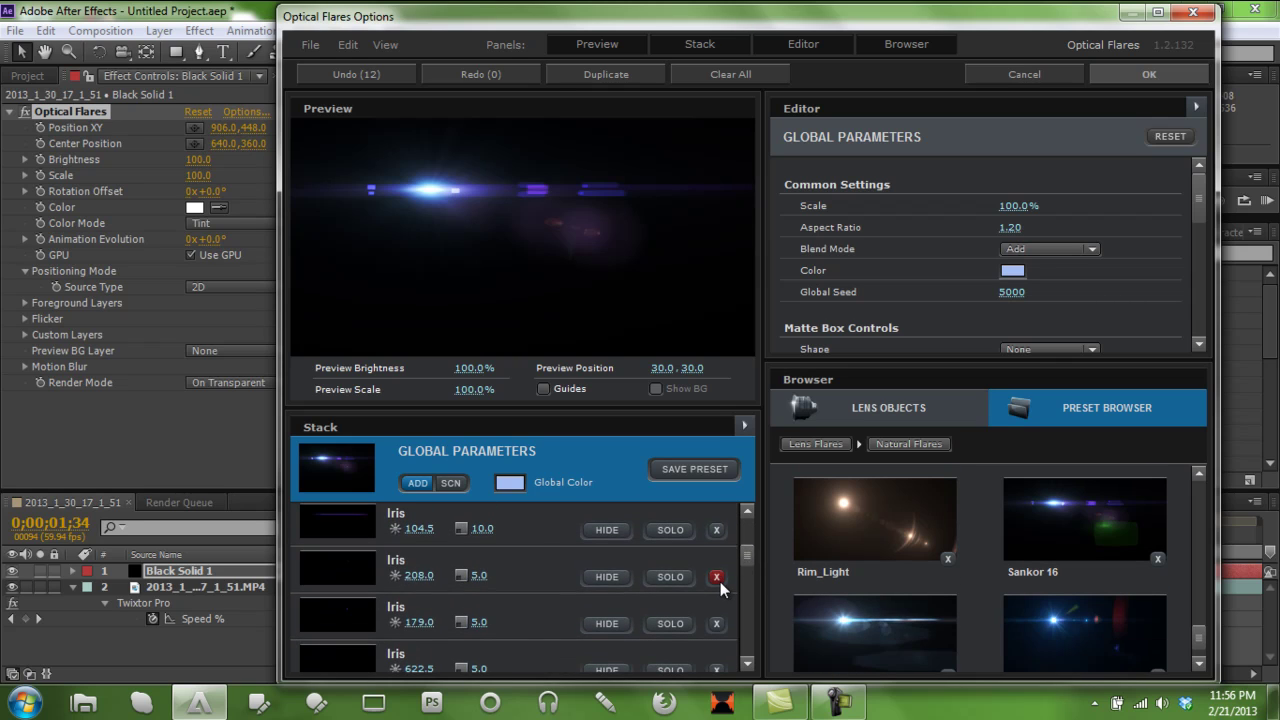
click(717, 578)
click(717, 578)
click(717, 578)
click(717, 578)
click(717, 578)
click(717, 578)
click(717, 578)
click(717, 578)
click(717, 578)
click(717, 578)
click(717, 578)
Delete four Multi Iris elements, starting with the 210.0 / 4.5 one.
click(719, 580)
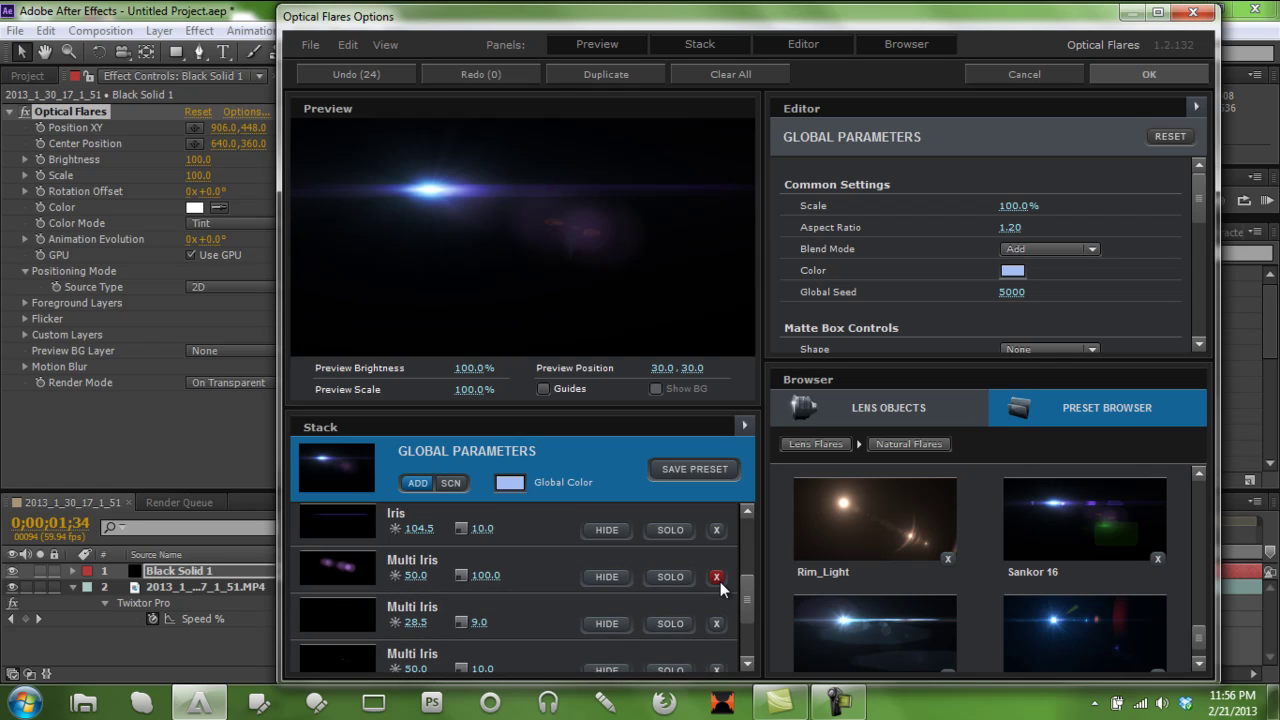
click(717, 578)
click(717, 578)
click(717, 578)
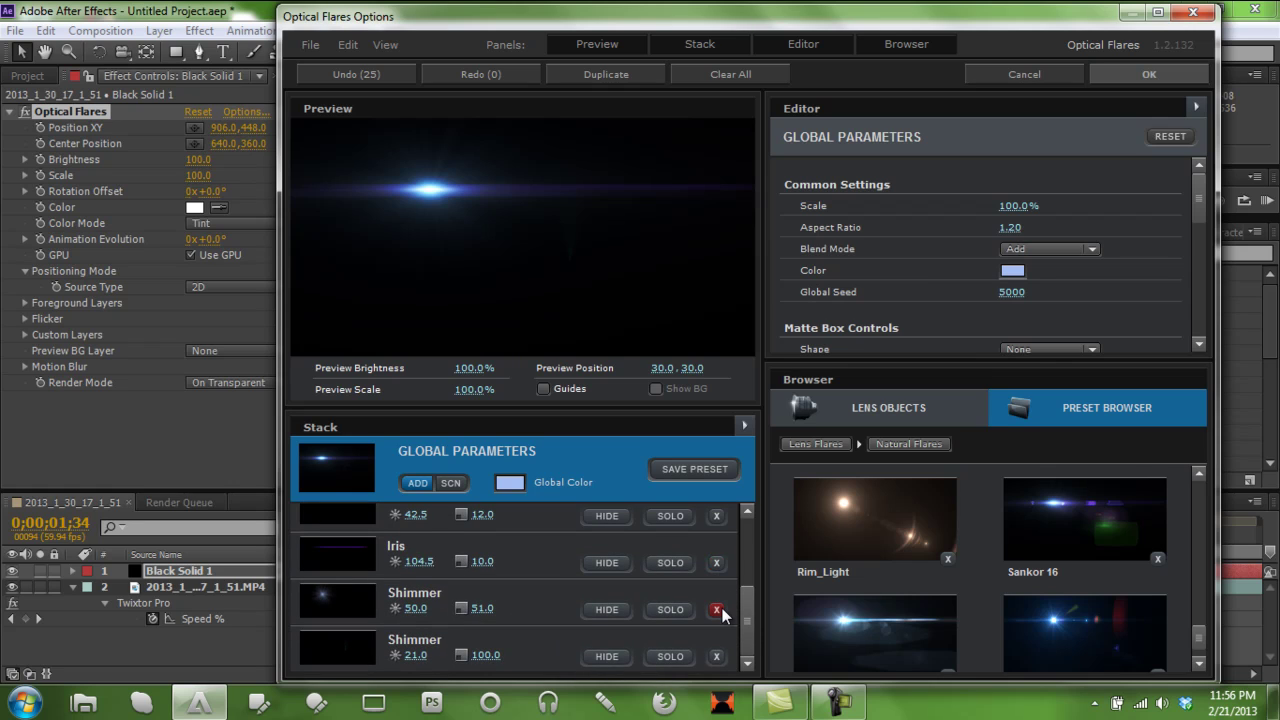
Compare Shimmer removals with undo, keeping the 50.0 / 51.0 Shimmer and dropping another.
click(717, 610)
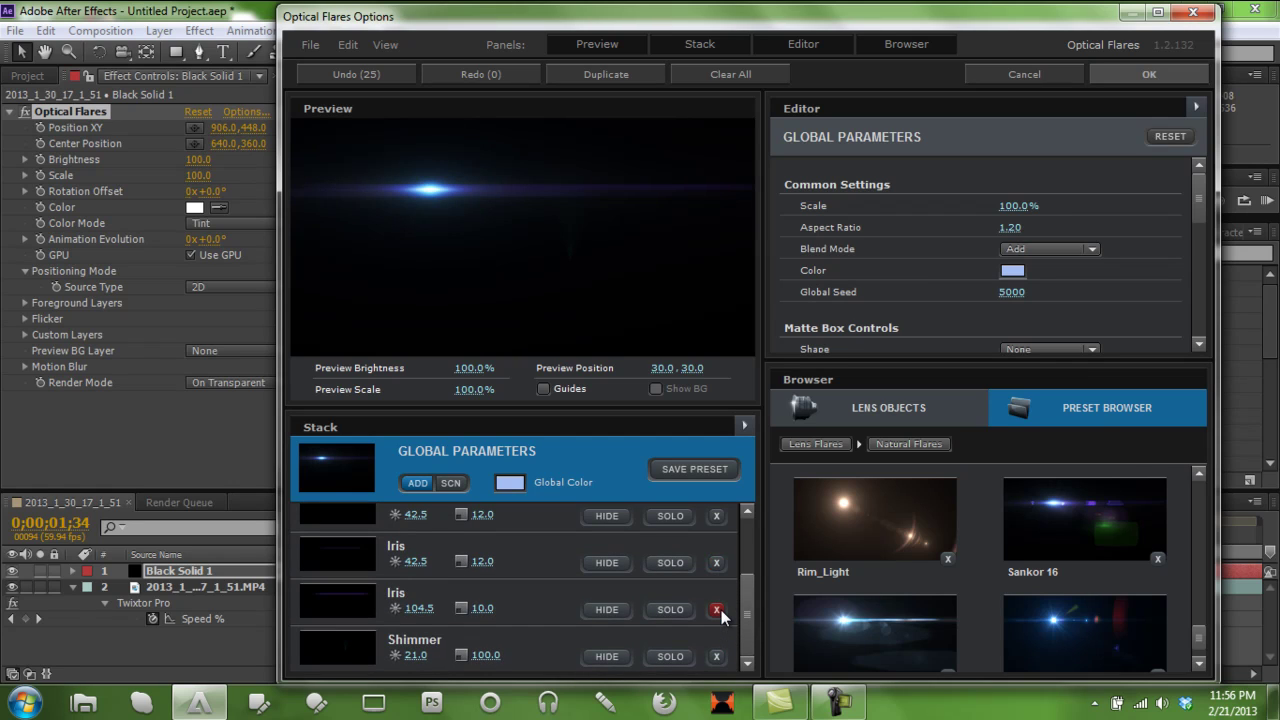
key(ctrl+z)
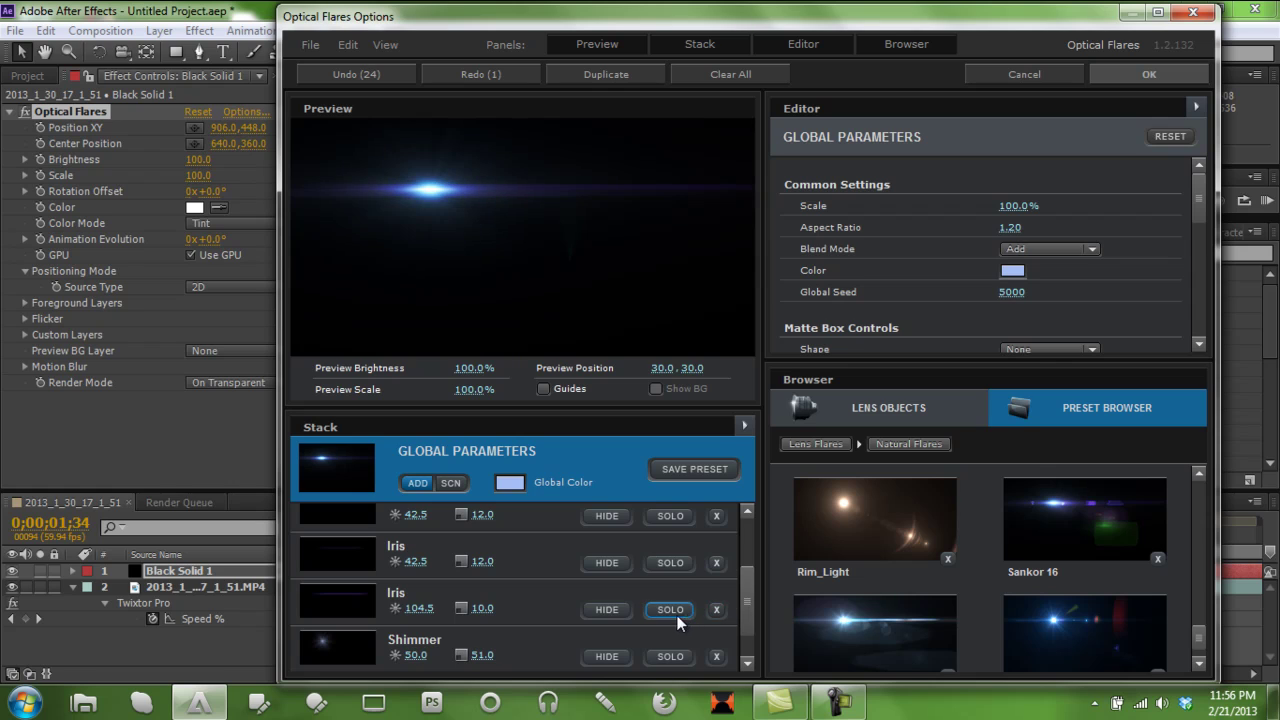
click(717, 657)
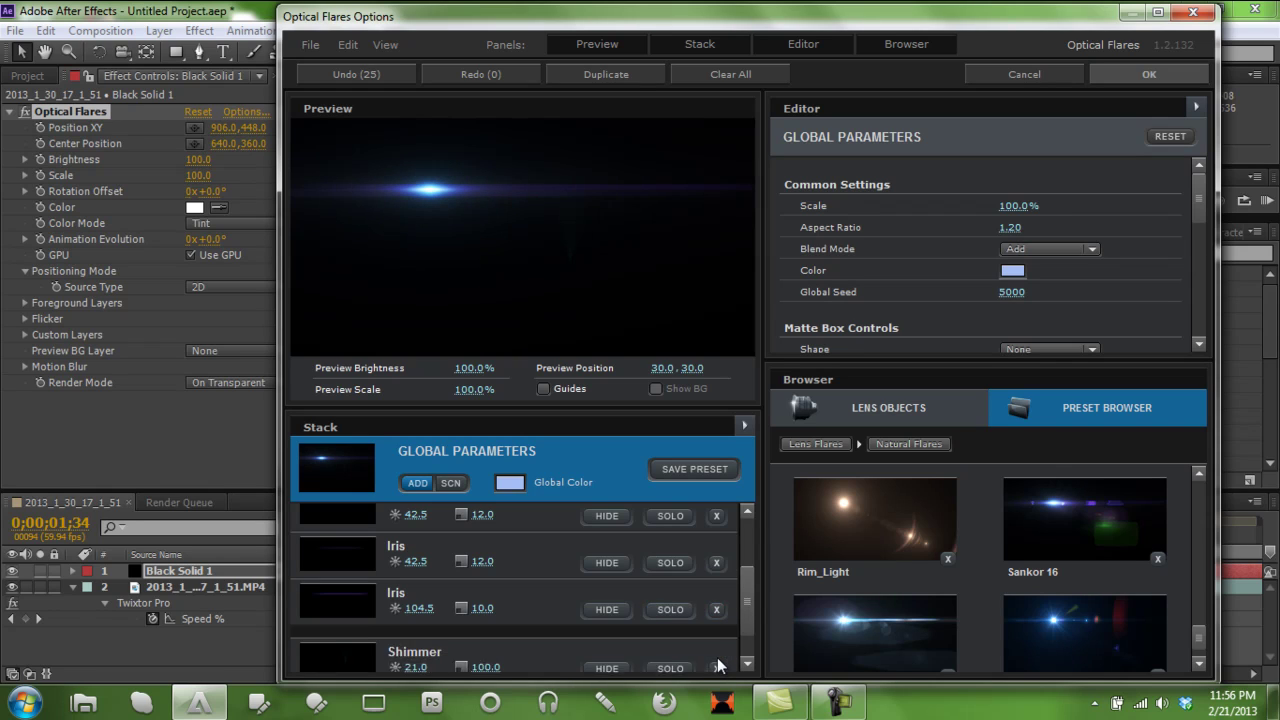
key(ctrl+z)
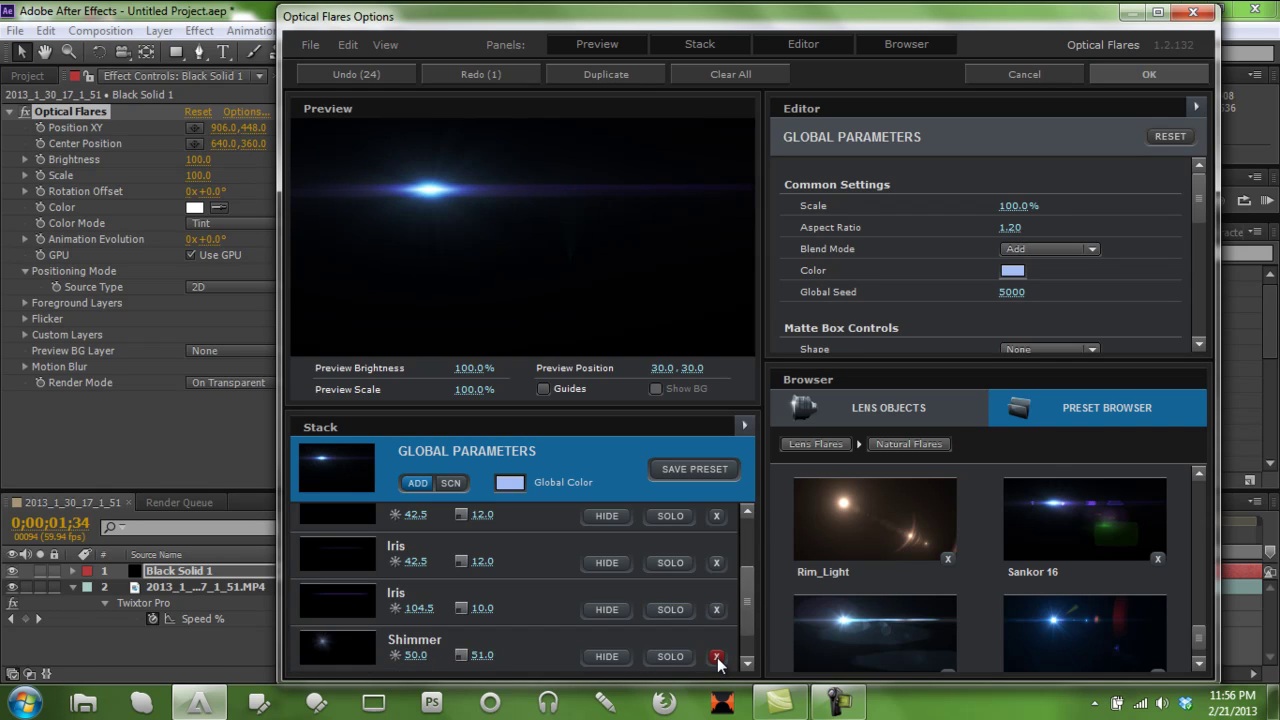
click(717, 657)
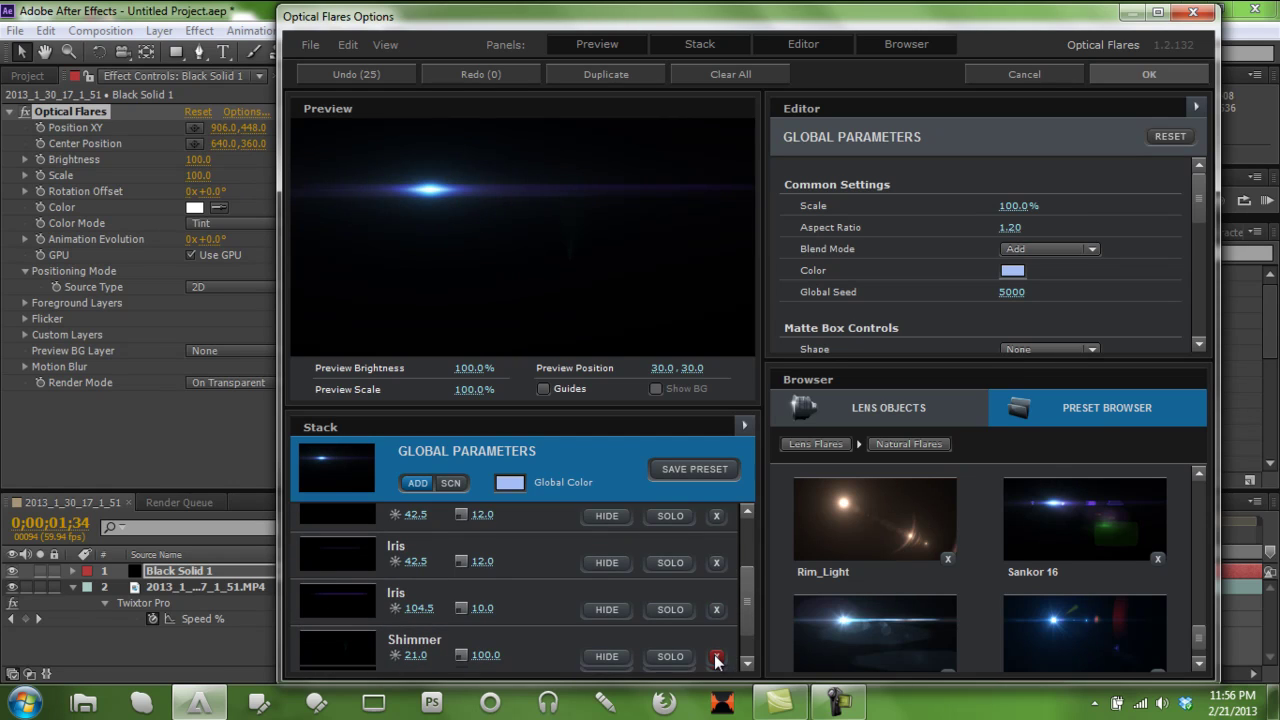
key(ctrl+z)
click(717, 657)
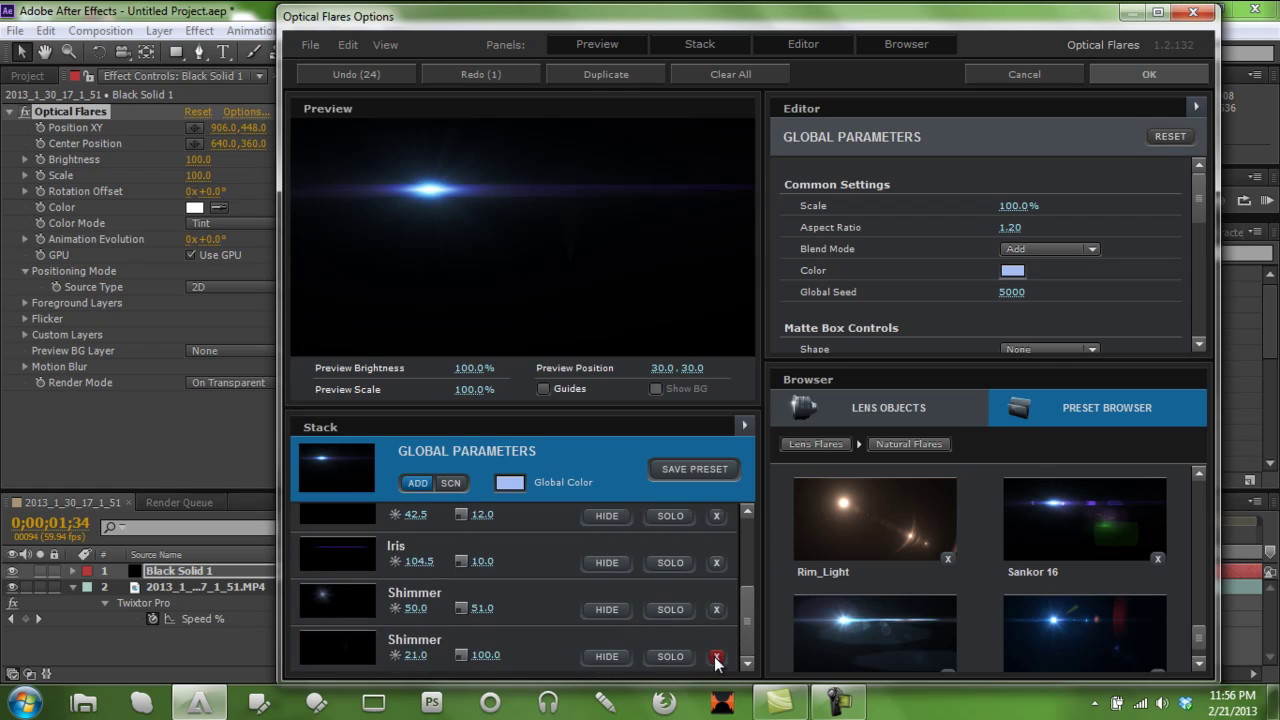
Hide the last Iris element to compare, then show it again.
scroll(713, 655, up, 2)
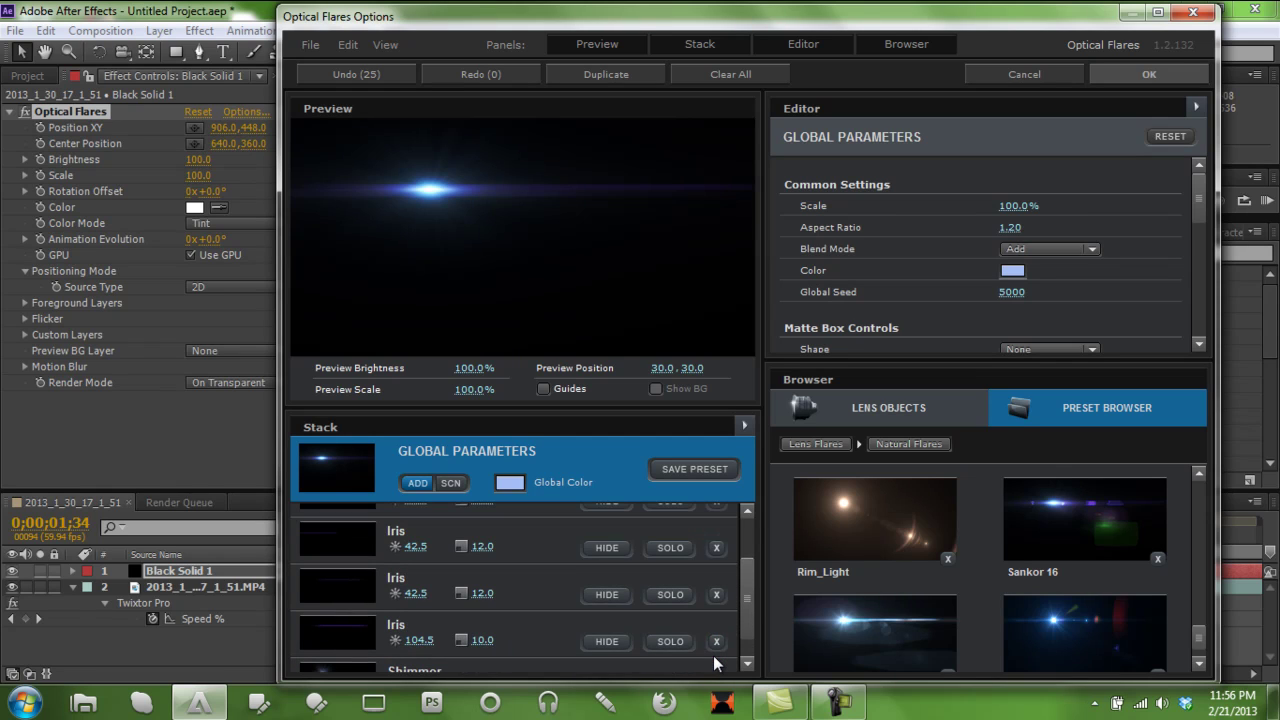
click(606, 642)
click(606, 642)
scroll(550, 614, up, 1)
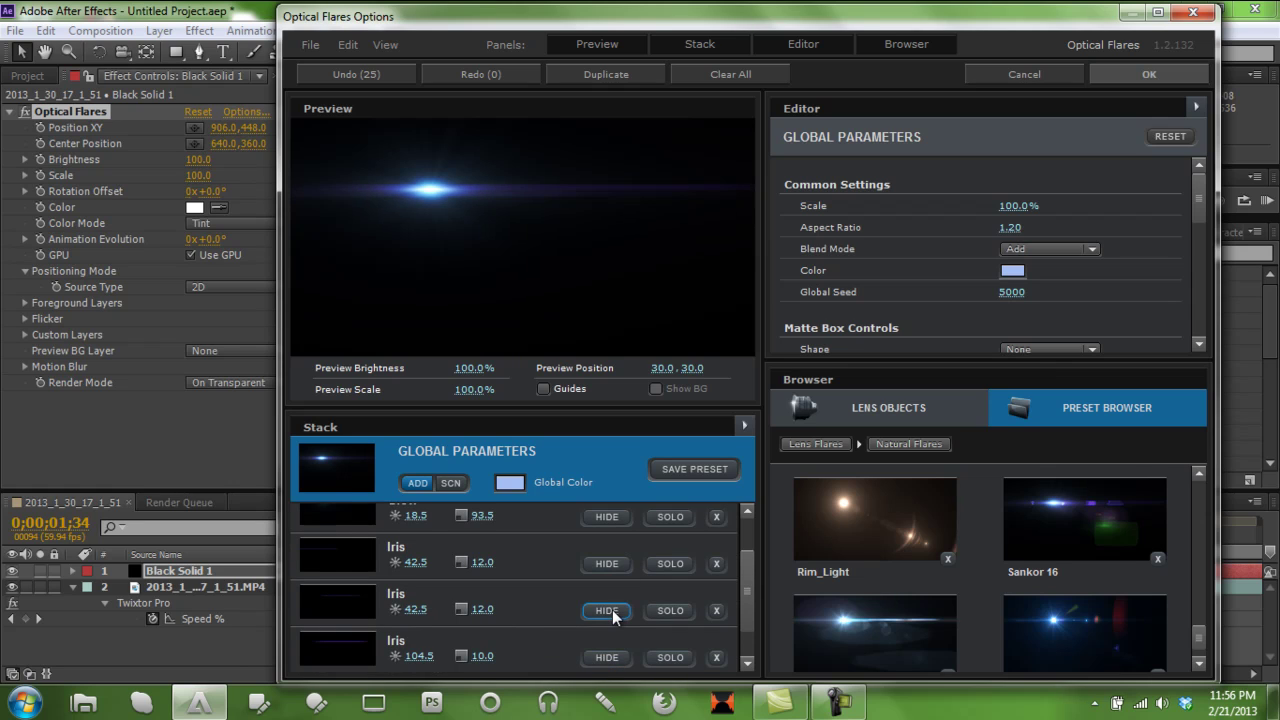
scroll(612, 609, down, 1)
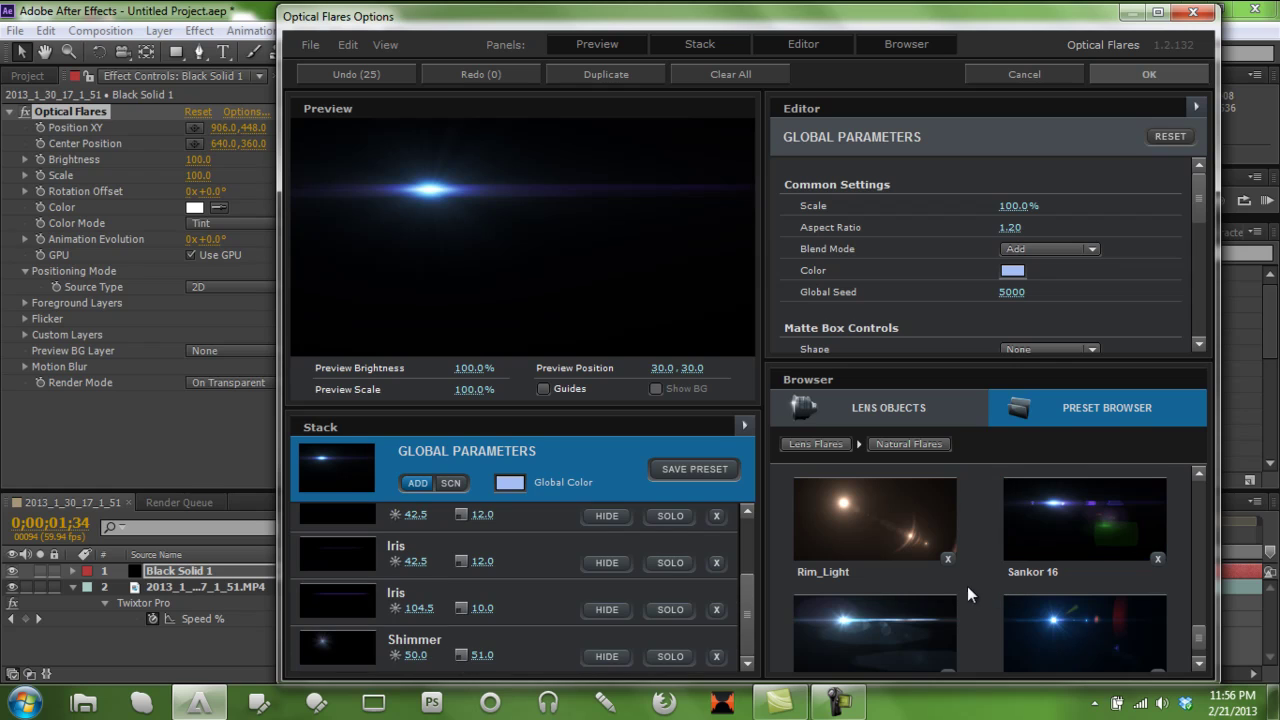
scroll(975, 579, up, 10)
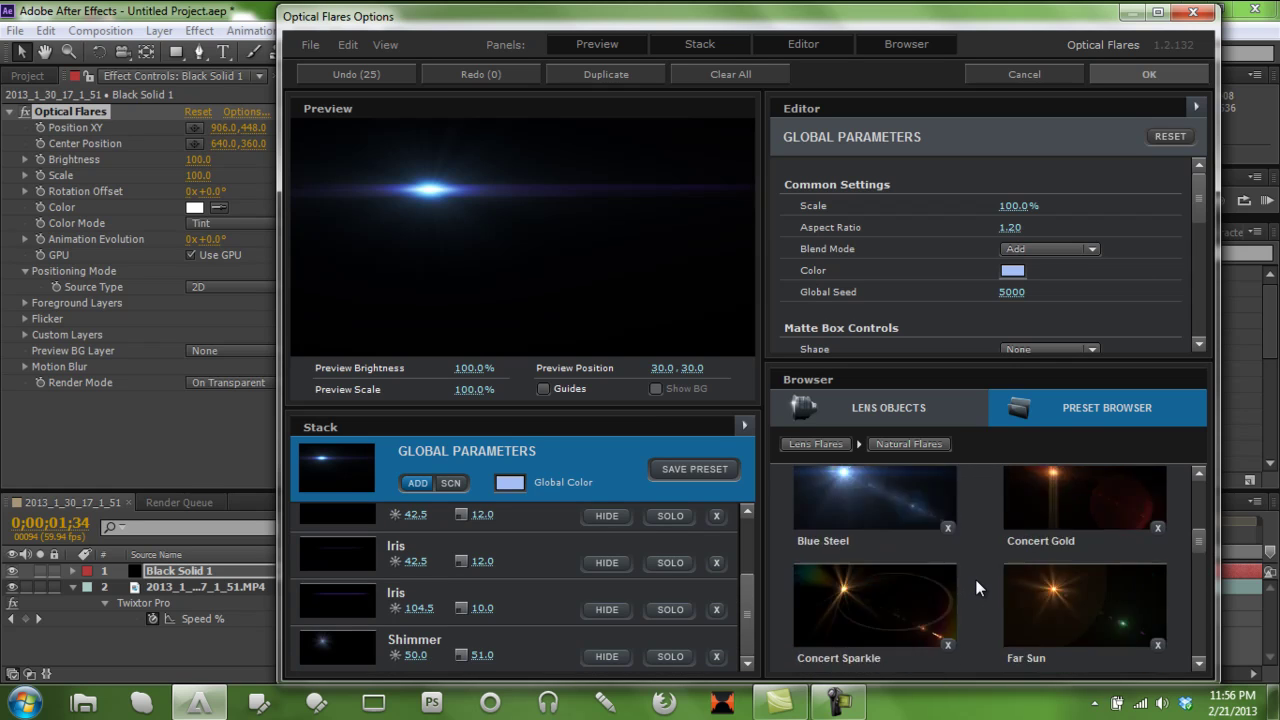
scroll(975, 579, up, 2)
In Motion Graphics, try 50mm Prime, then load a wide-streak preset instead.
click(911, 550)
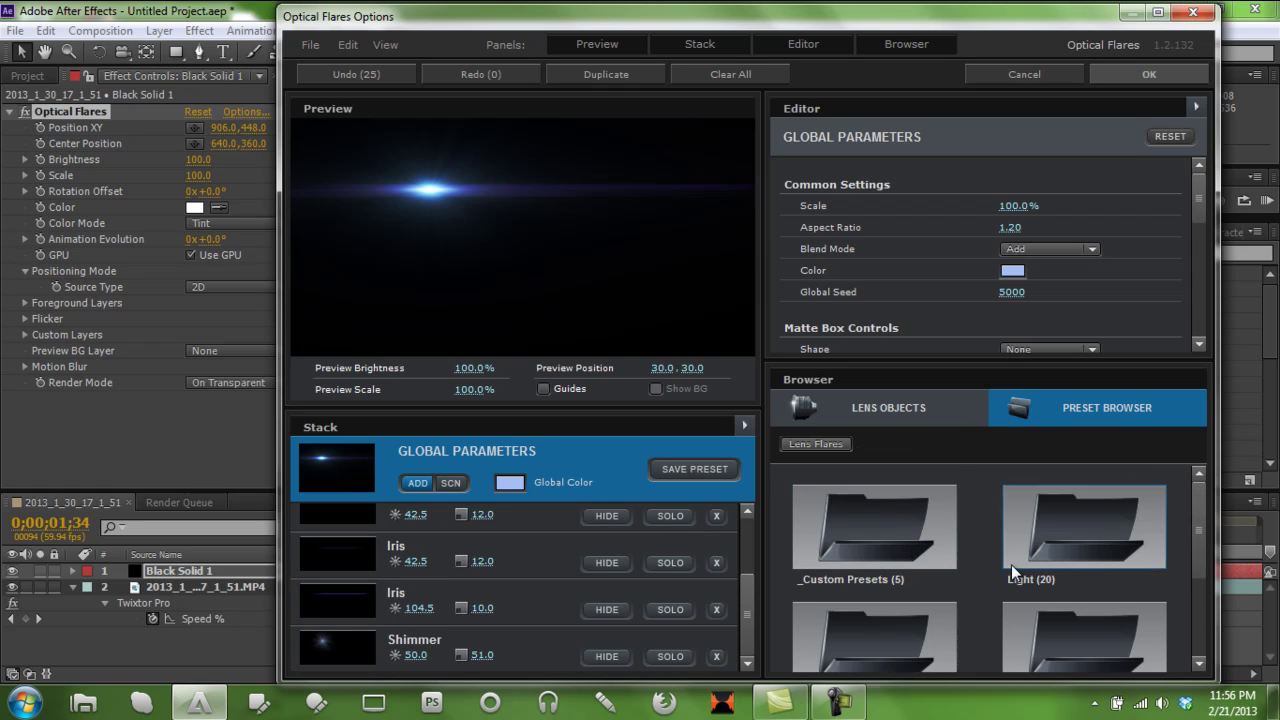
scroll(1011, 564, down, 3)
click(927, 512)
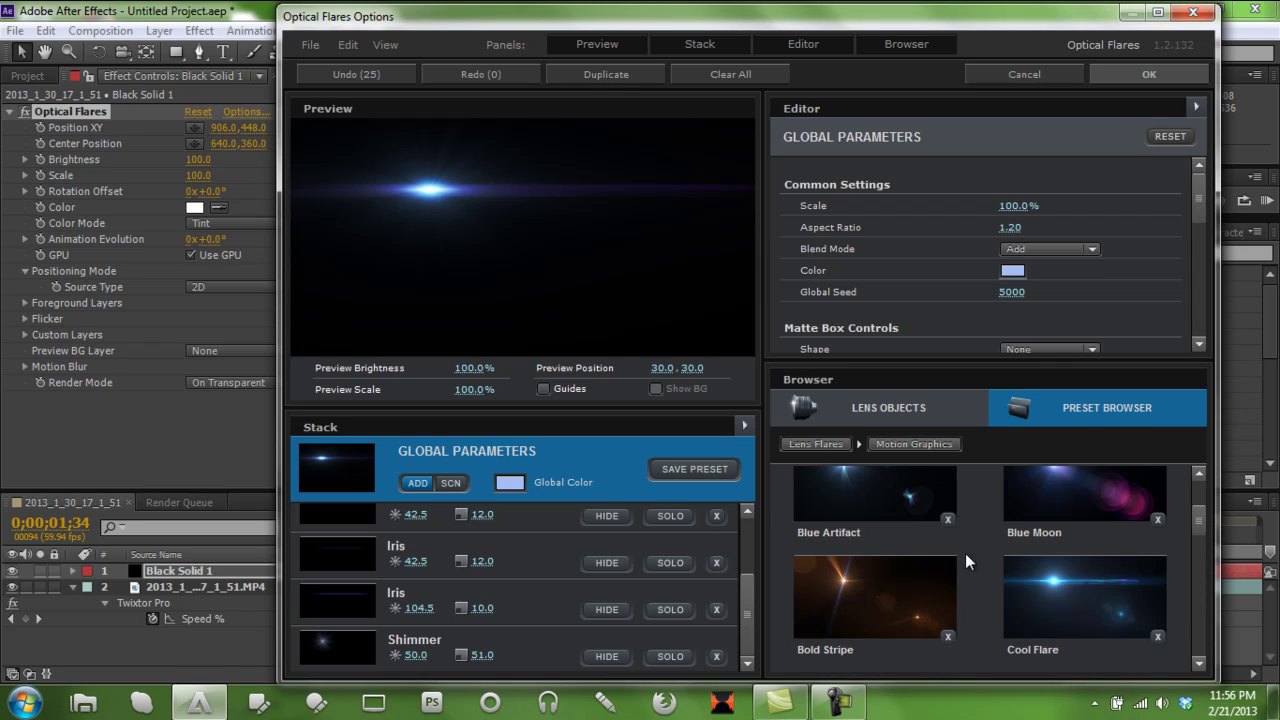
scroll(979, 567, up, 3)
scroll(979, 567, down, 2)
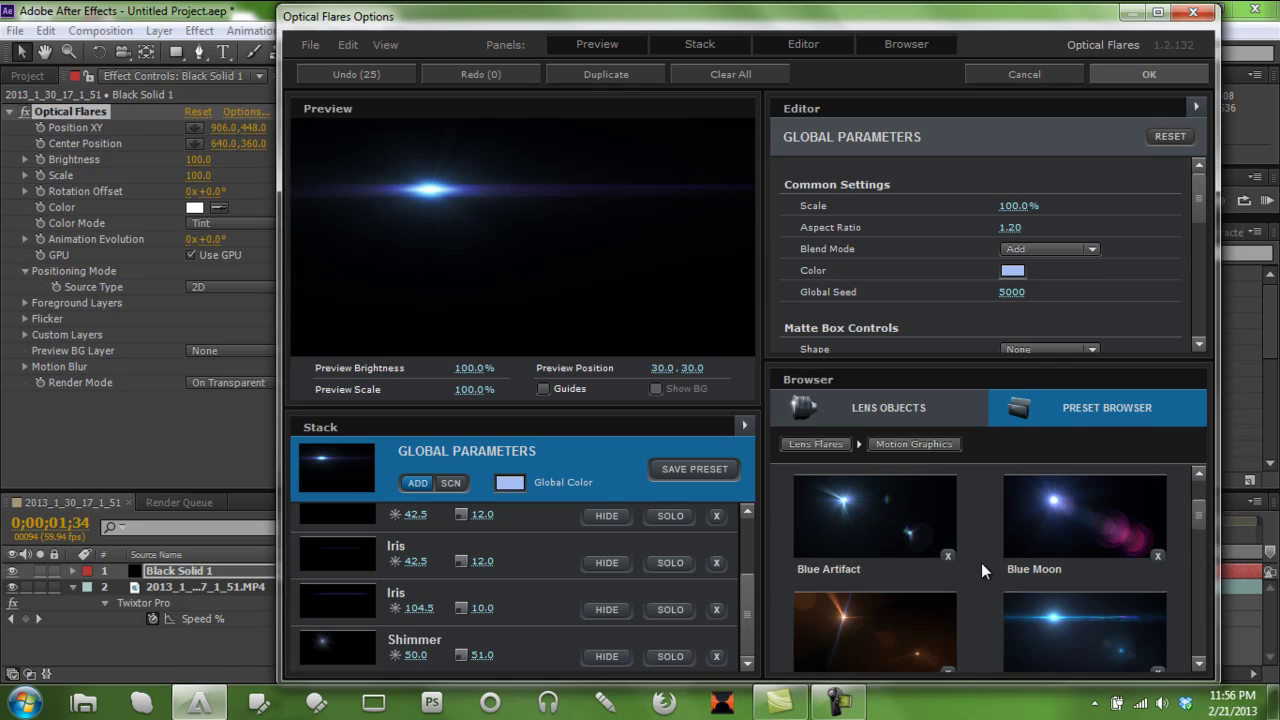
scroll(992, 537, up, 1)
click(1015, 505)
scroll(974, 539, down, 2)
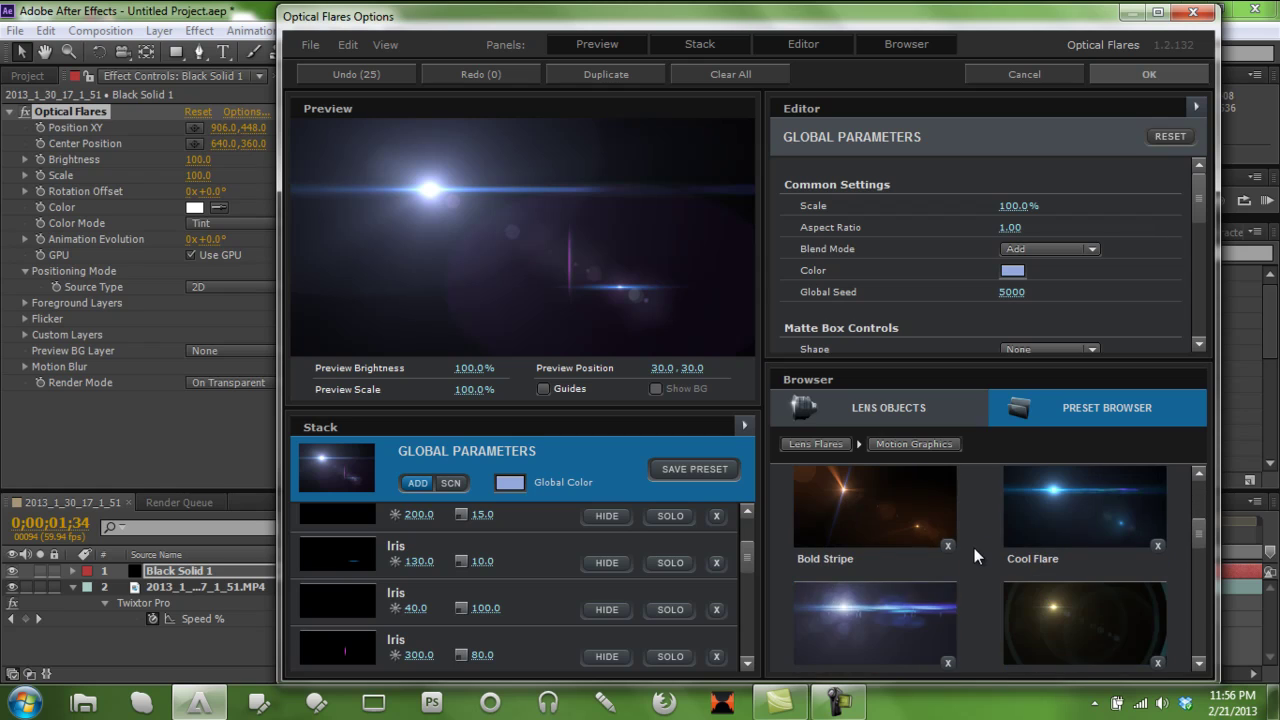
click(908, 612)
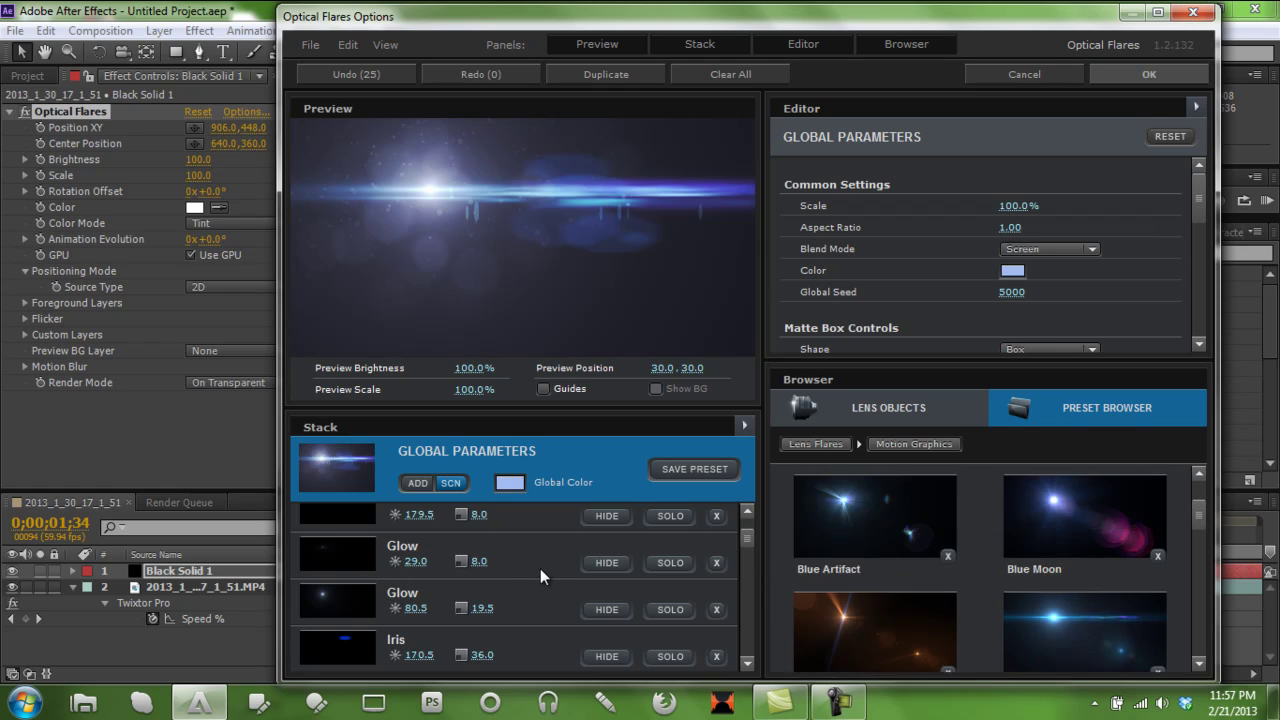
Remove the Iris elements, including both Iris 170.5 rows and Iris 570.5/7.0.
drag(744, 541, 744, 545)
click(716, 581)
click(716, 581)
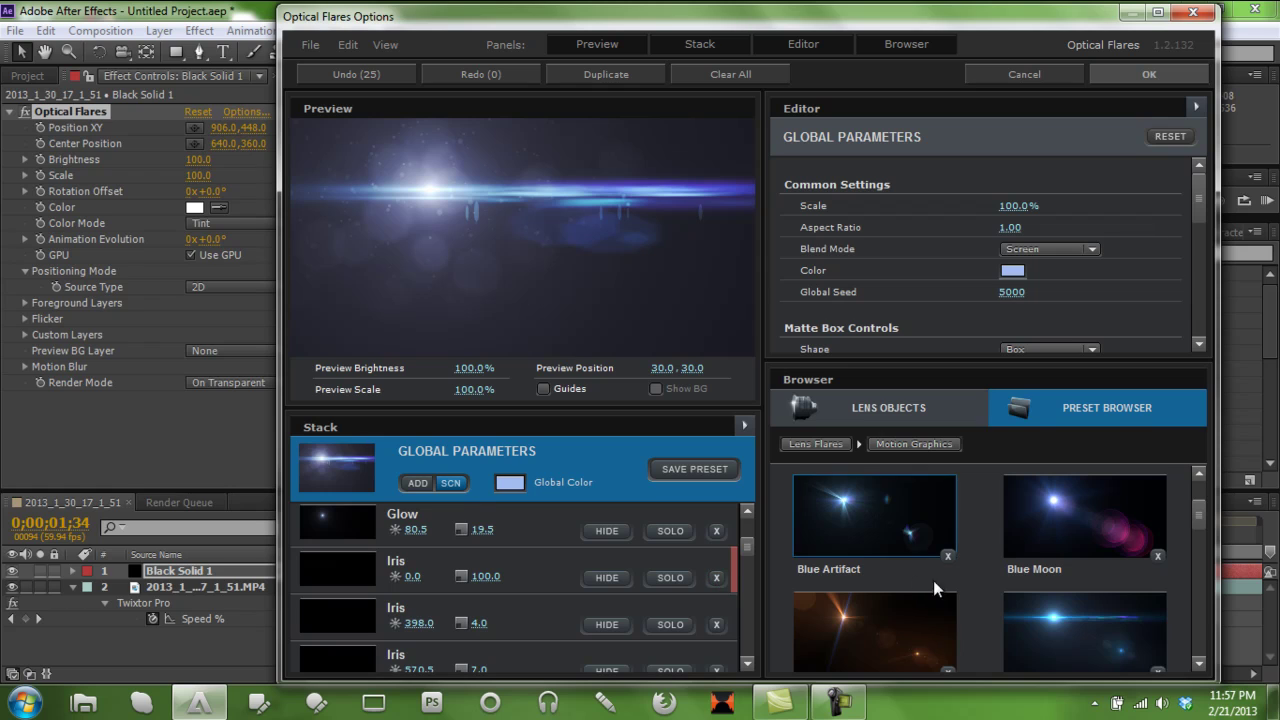
scroll(978, 574, up, 2)
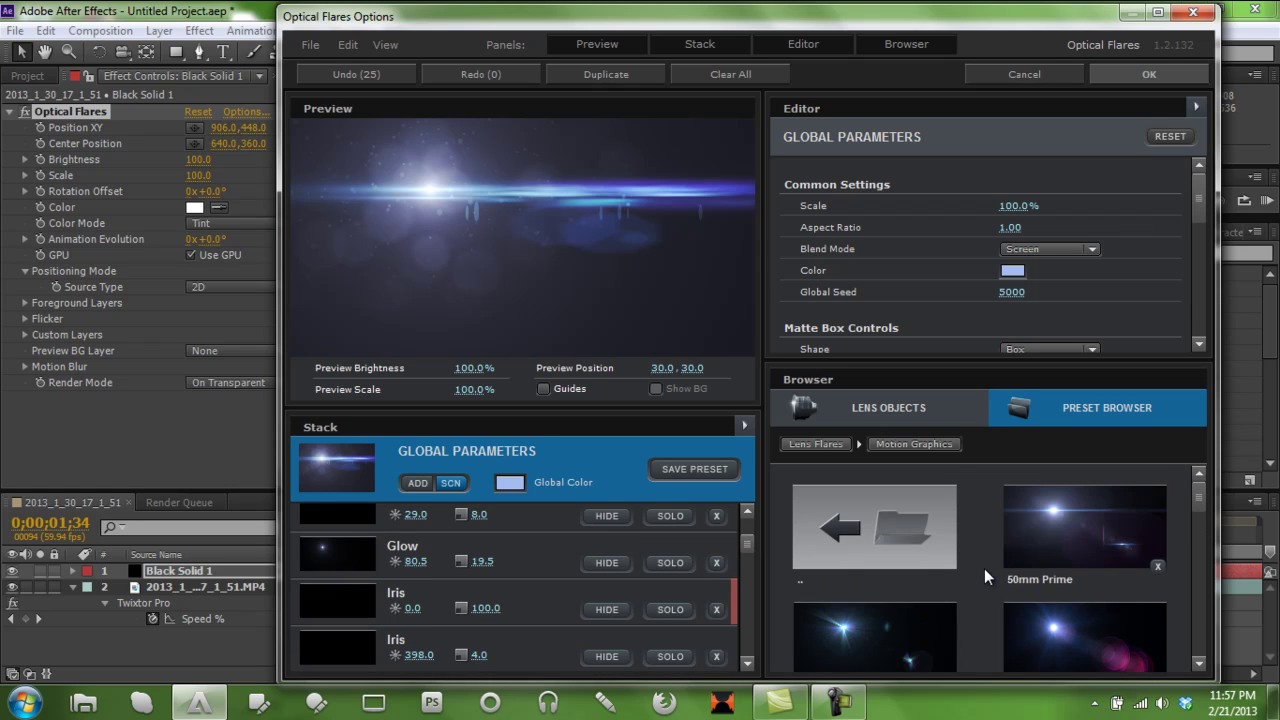
scroll(984, 568, down, 3)
scroll(984, 568, down, 1)
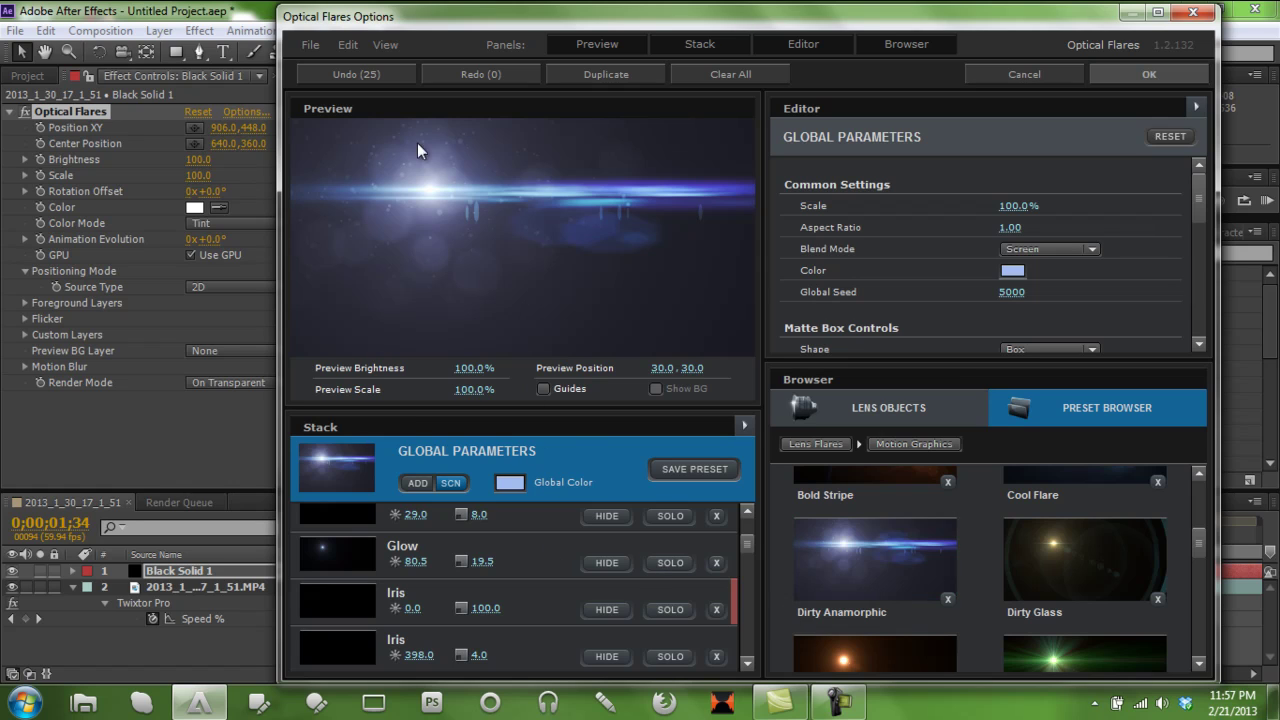
click(717, 610)
click(717, 610)
click(717, 610)
click(717, 610)
click(717, 610)
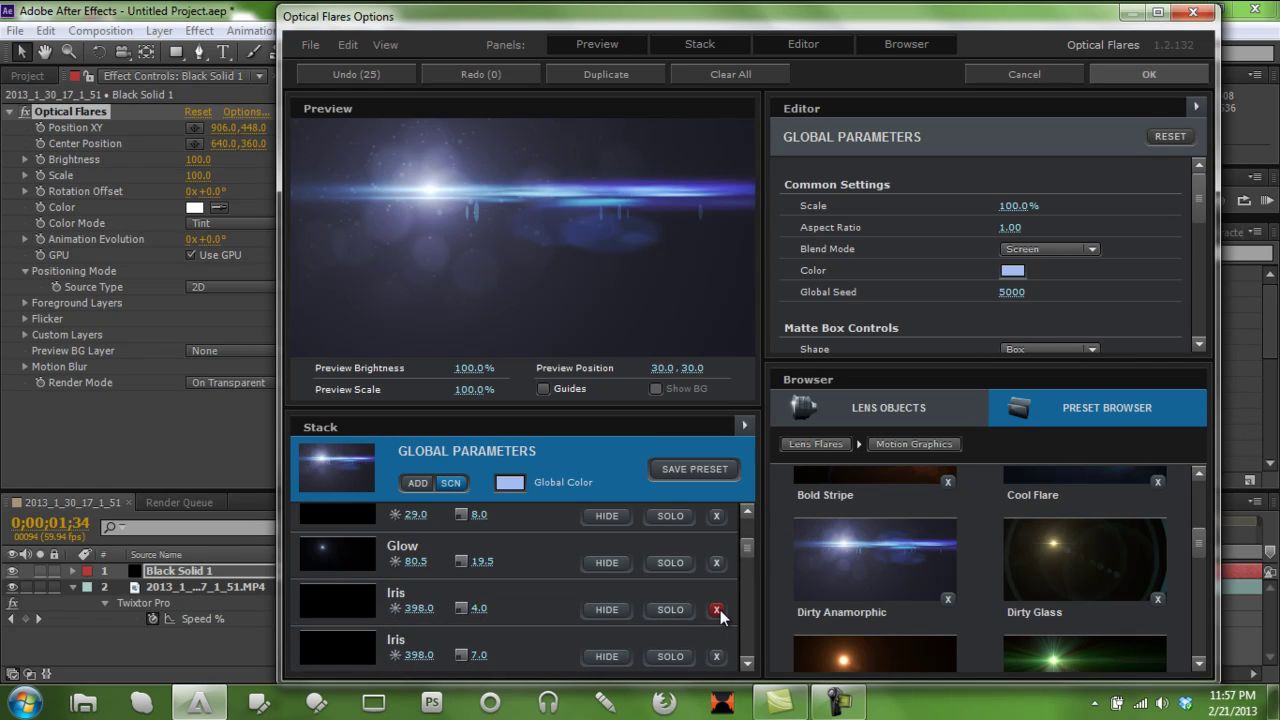
click(717, 610)
click(717, 610)
Remove the three Lens Orbs and most Multi Iris elements, including 240.5/24.5 and 77.0/100.0.
click(717, 610)
click(717, 610)
click(717, 610)
click(717, 610)
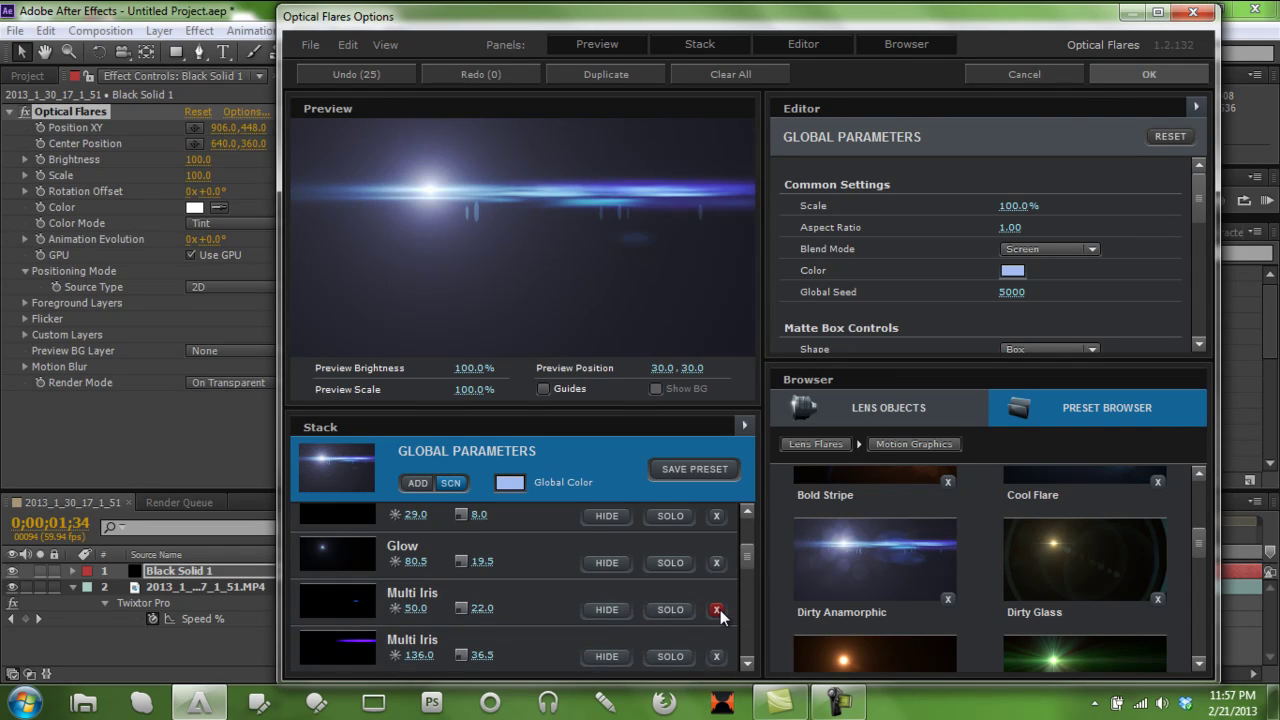
click(720, 610)
click(720, 610)
click(720, 610)
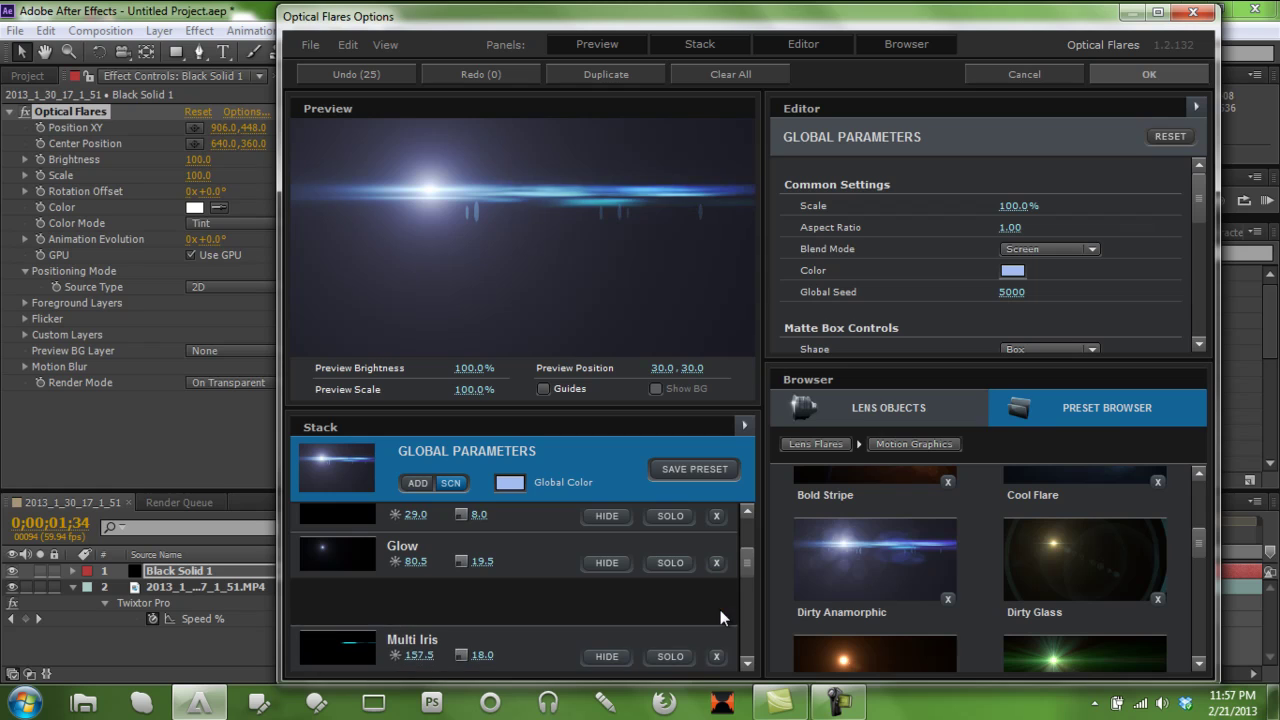
click(720, 610)
click(720, 611)
click(723, 615)
click(723, 615)
click(723, 615)
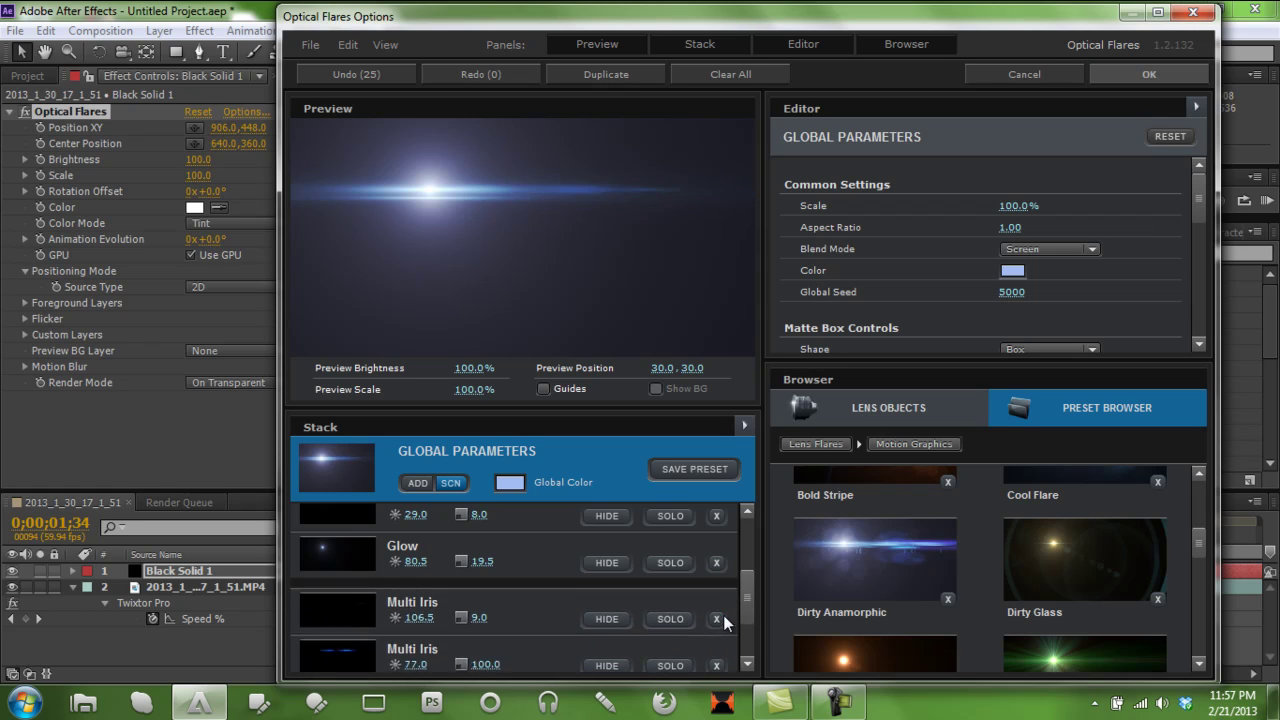
click(723, 615)
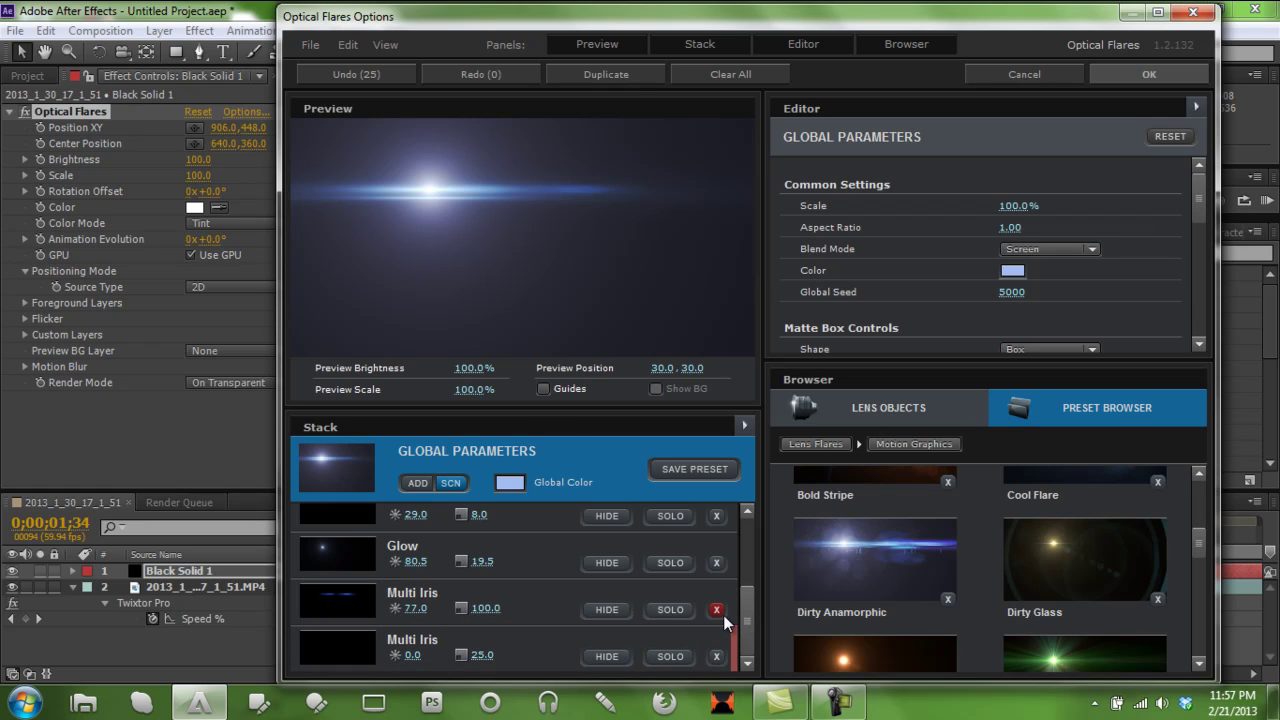
click(723, 615)
Undo three deletions, remove Multi Iris 106.5/9.0 and (0.0, 25.0), and apply the flare.
key(ctrl+z)
key(ctrl+z)
key(ctrl+z)
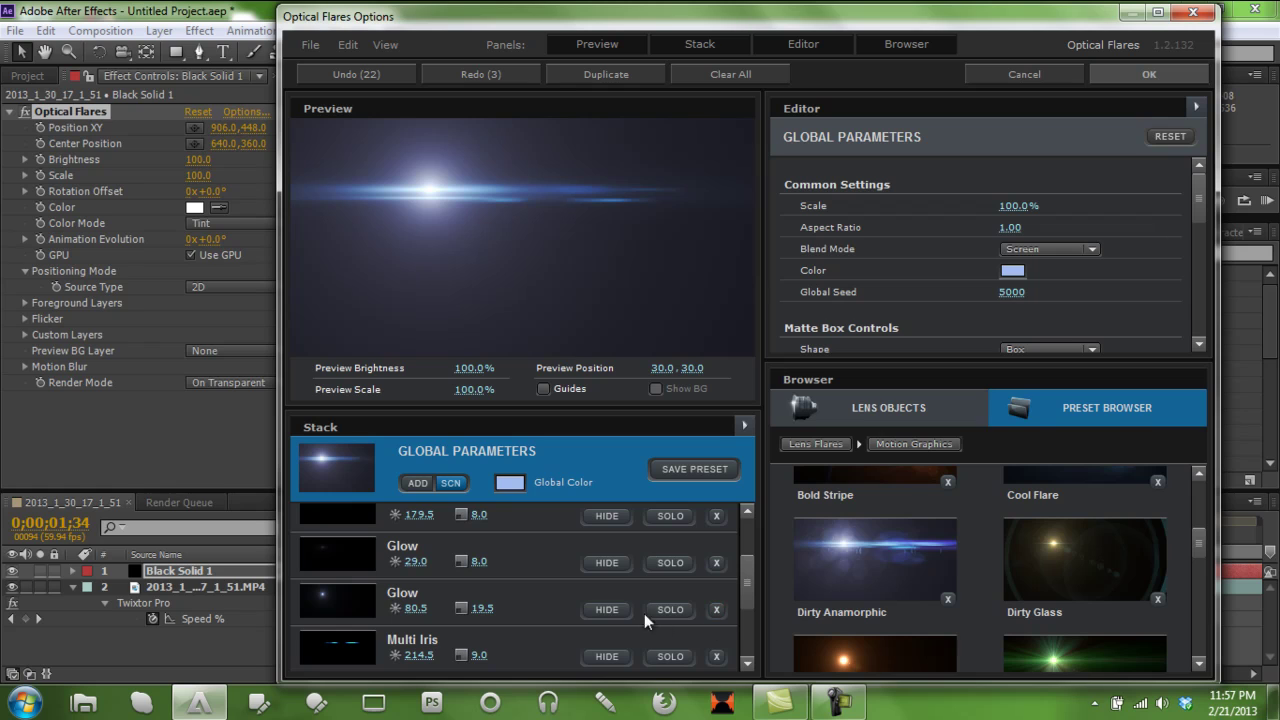
drag(751, 583, 754, 648)
click(623, 556)
click(623, 556)
click(725, 560)
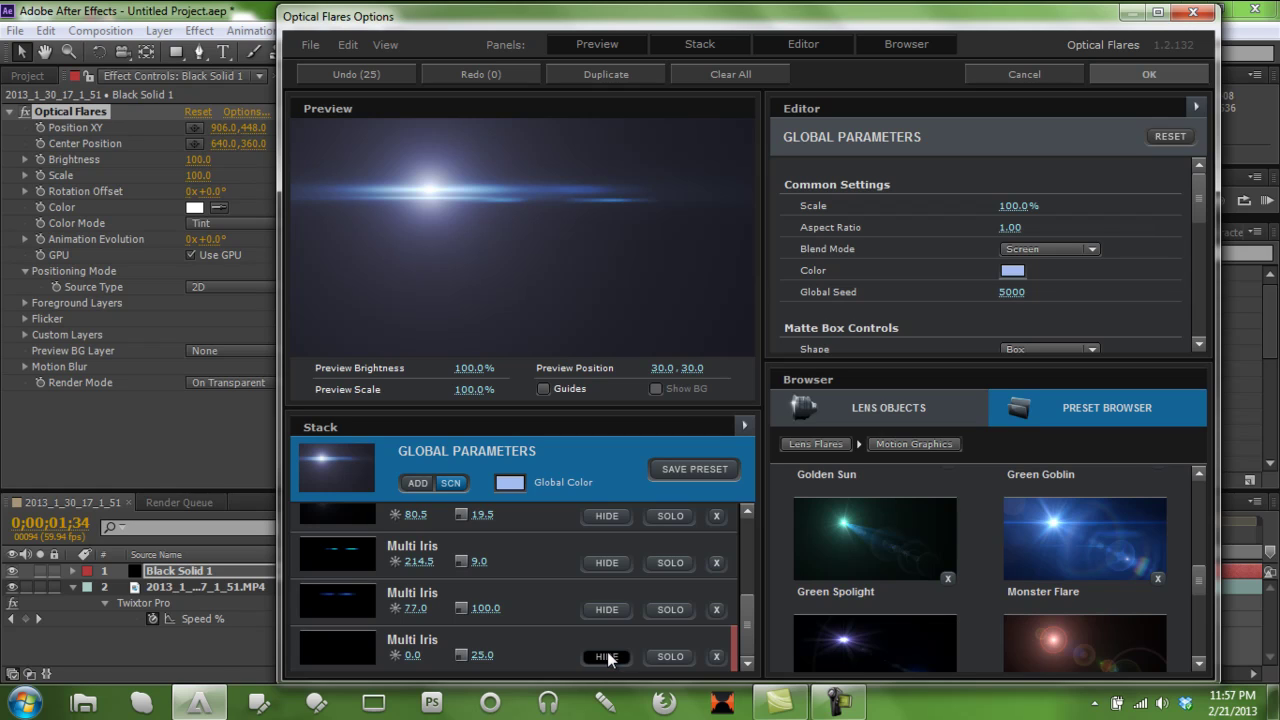
click(716, 657)
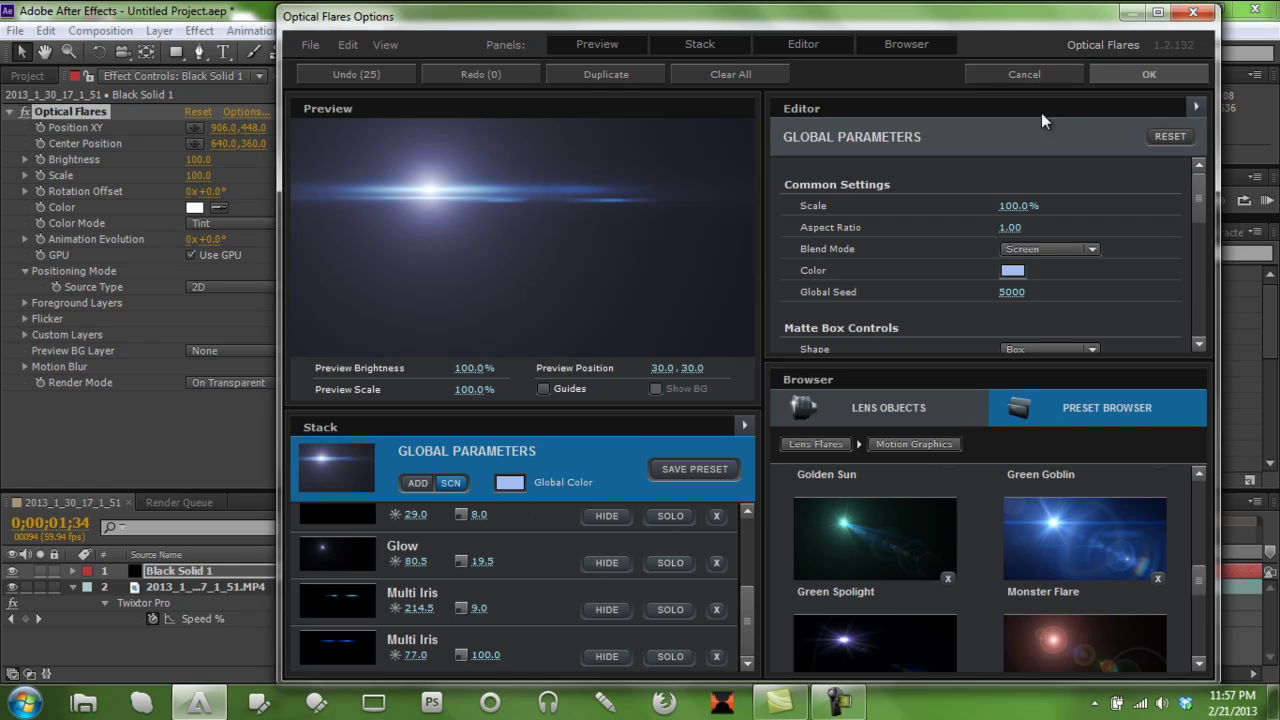
click(1108, 69)
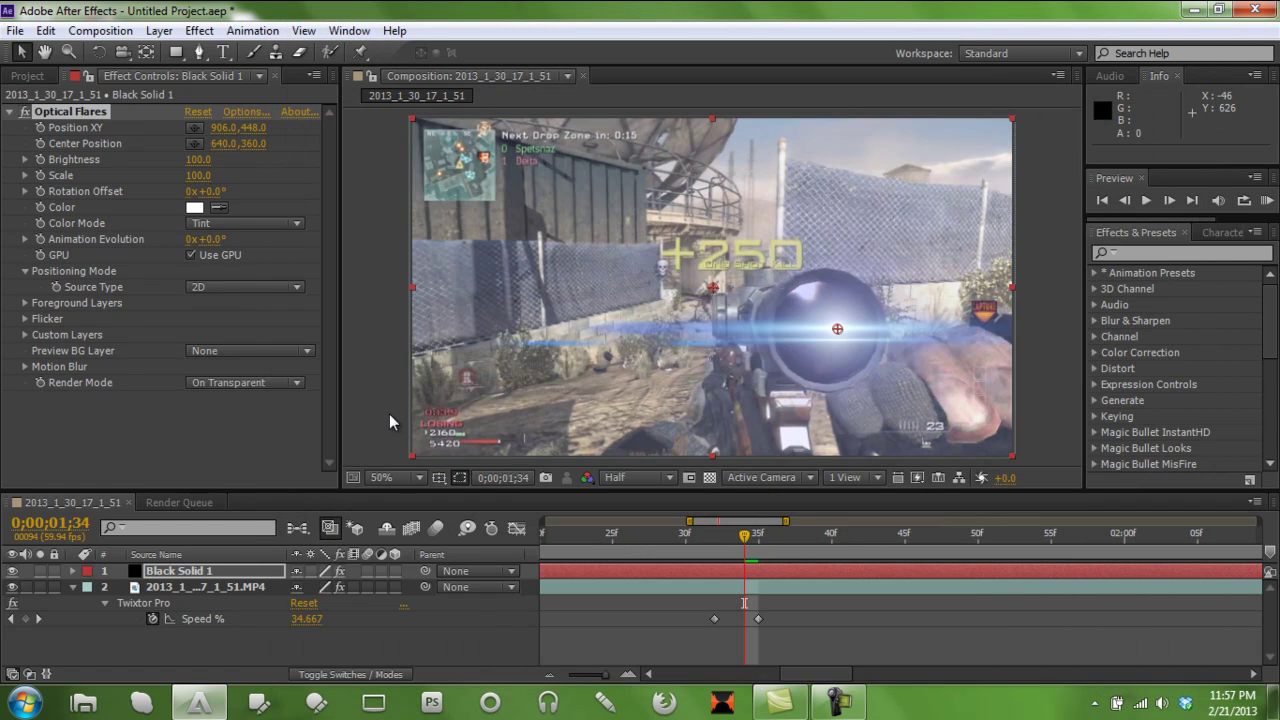
click(246, 112)
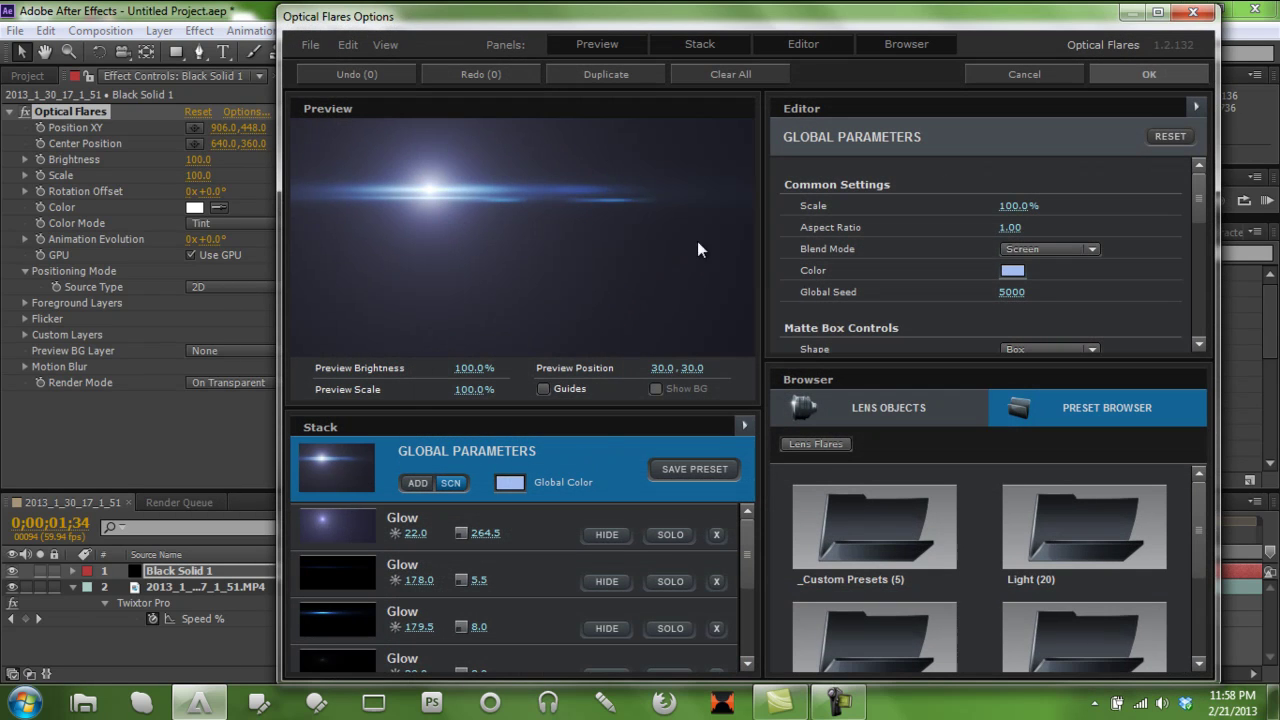
click(890, 405)
click(882, 552)
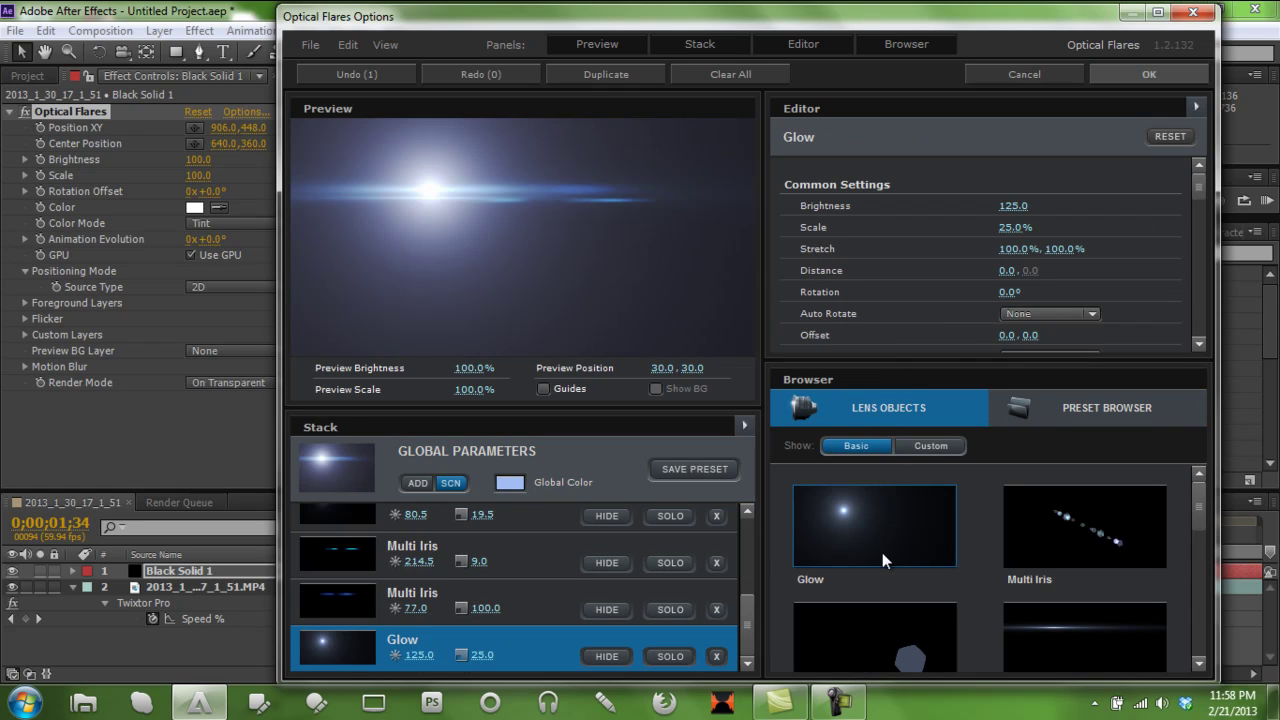
click(882, 552)
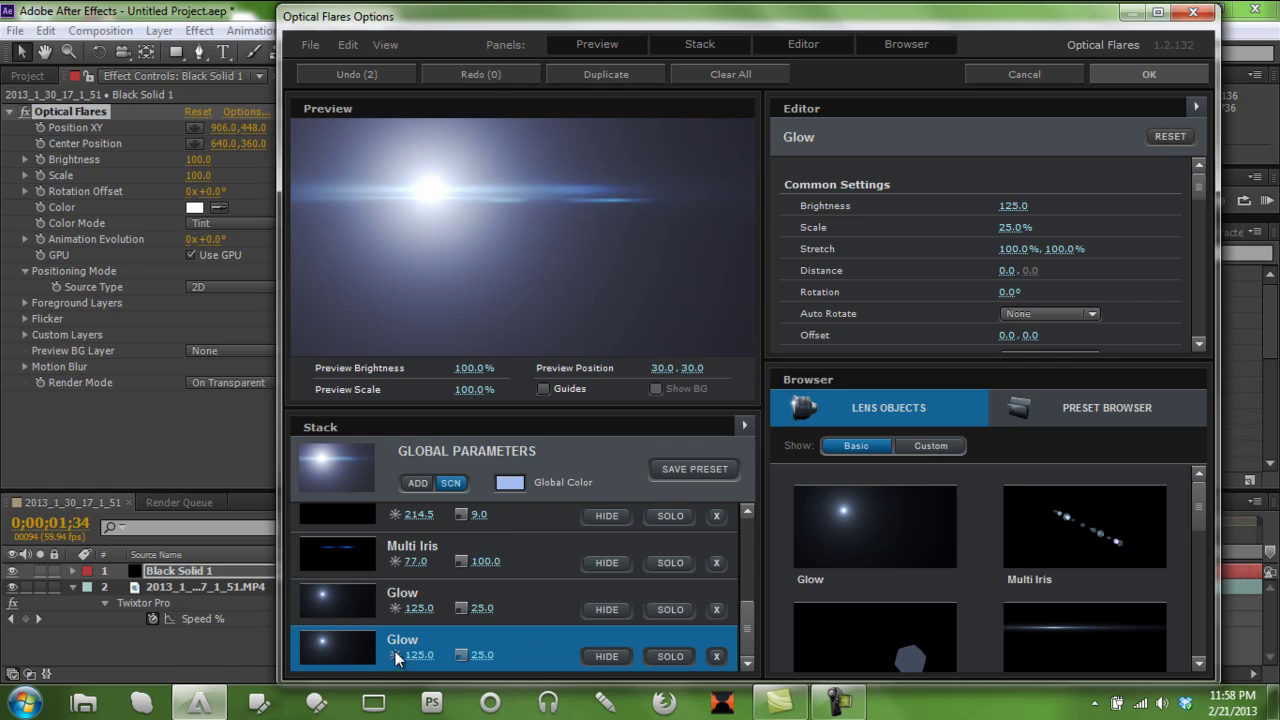
click(1141, 72)
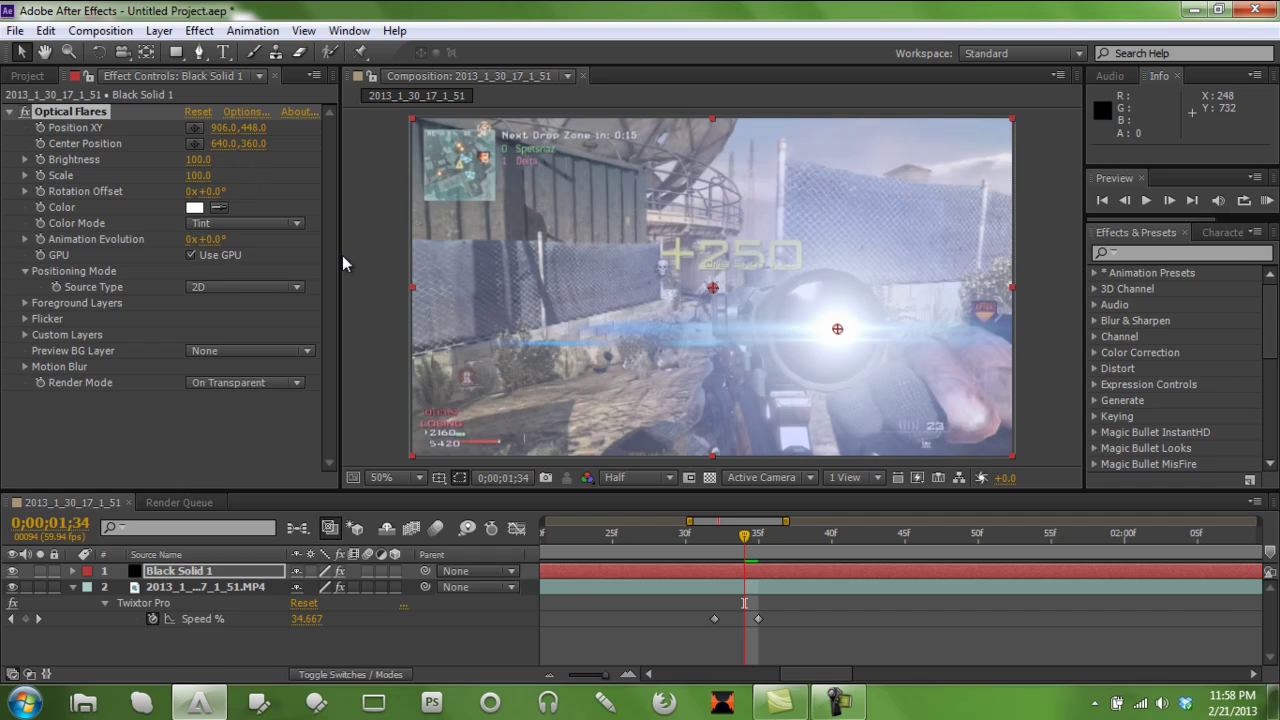
click(206, 574)
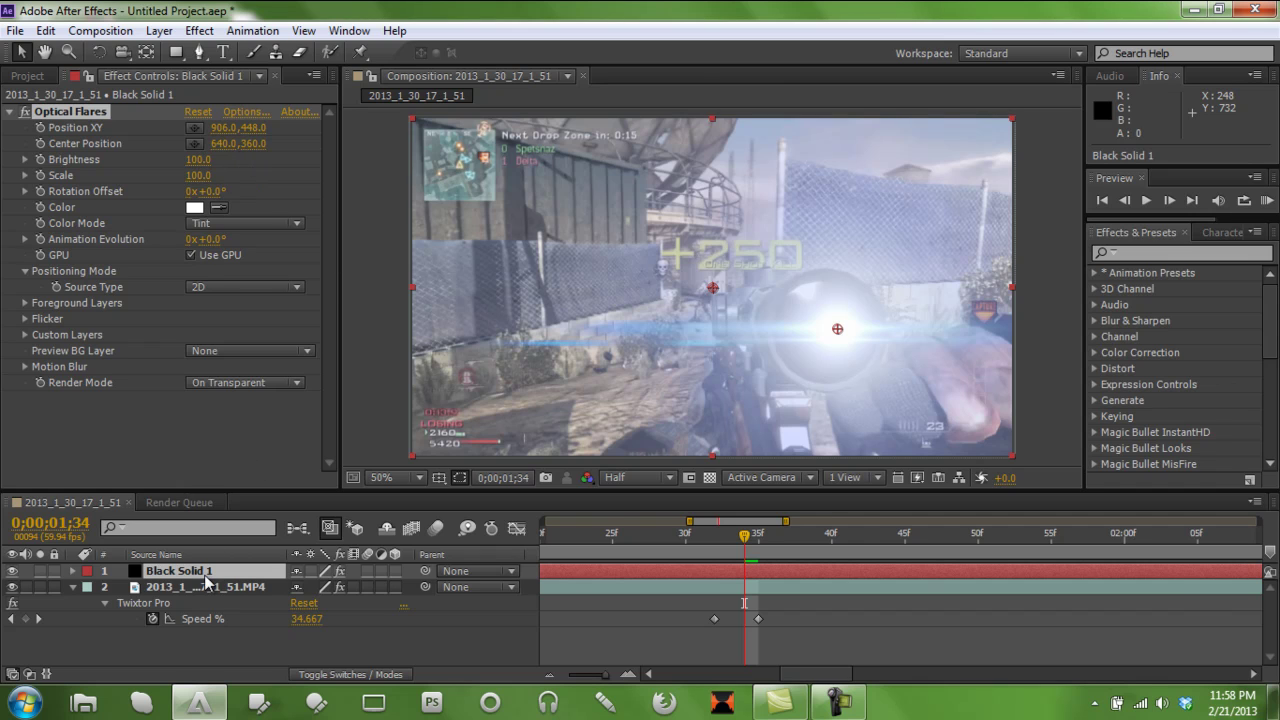
click(240, 112)
drag(742, 533, 739, 656)
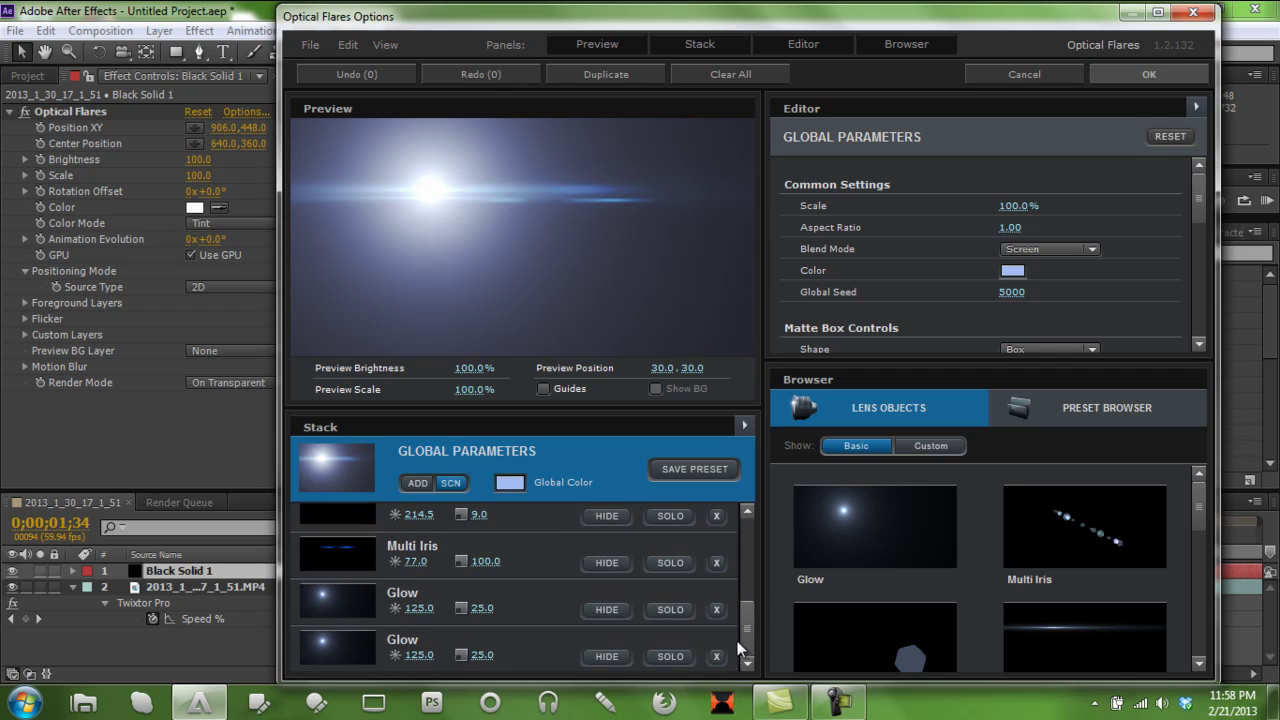
click(716, 656)
click(716, 656)
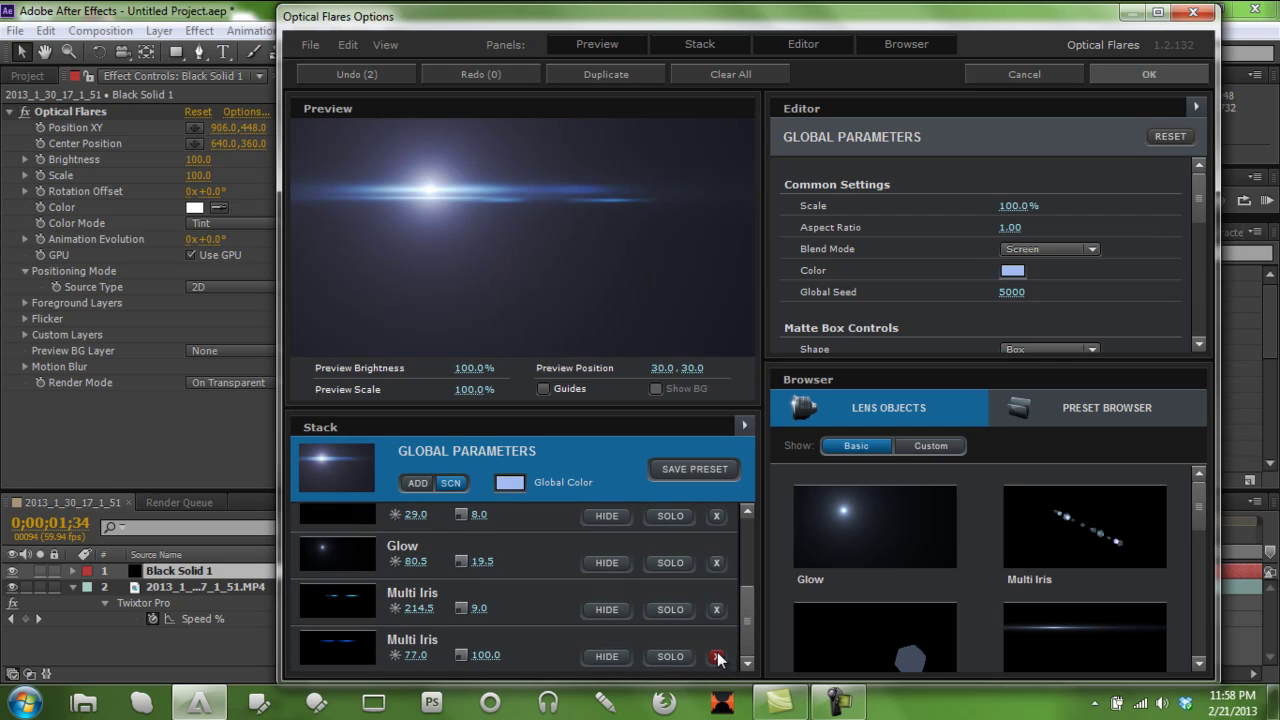
click(1149, 74)
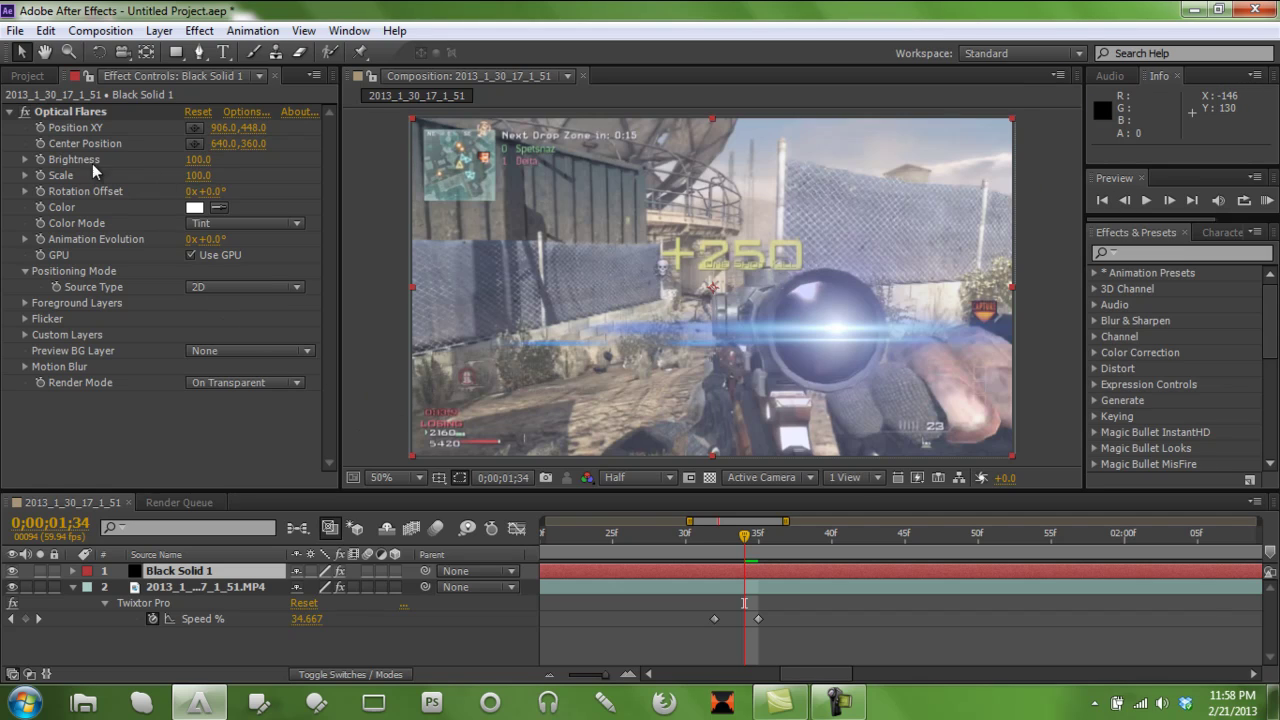
Keyframe the flare's Brightness at 0 on 0;00;01;33 and at 100 on 0;00;01;34.
click(40, 159)
click(1124, 200)
click(198, 159)
text(0)
key(Return)
click(1168, 200)
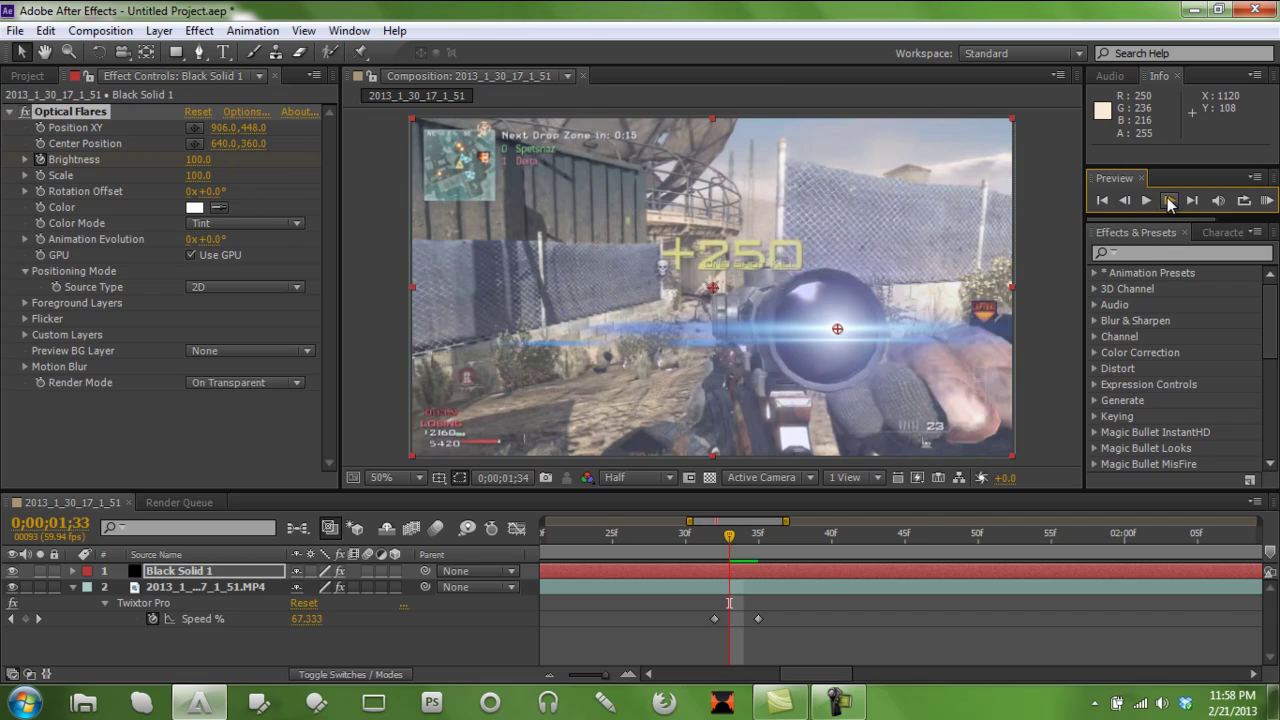
click(550, 676)
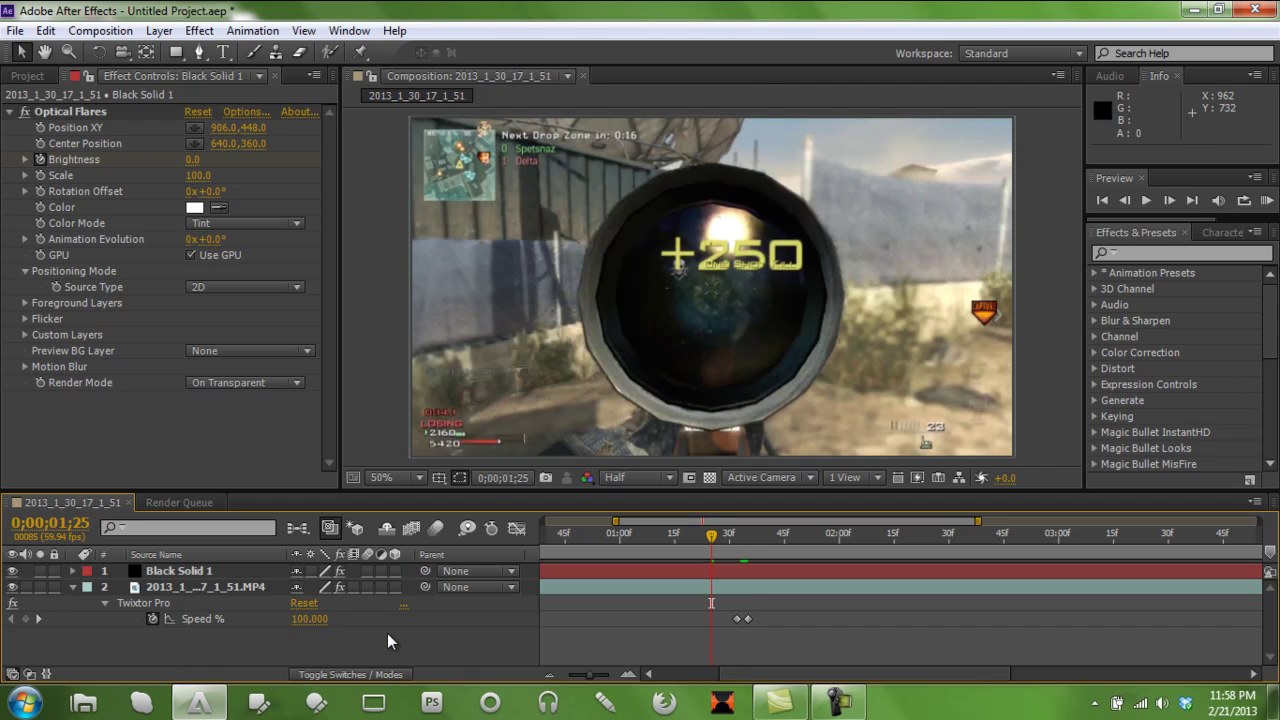
key(shift+Page_Down)
key(shift+Page_Down)
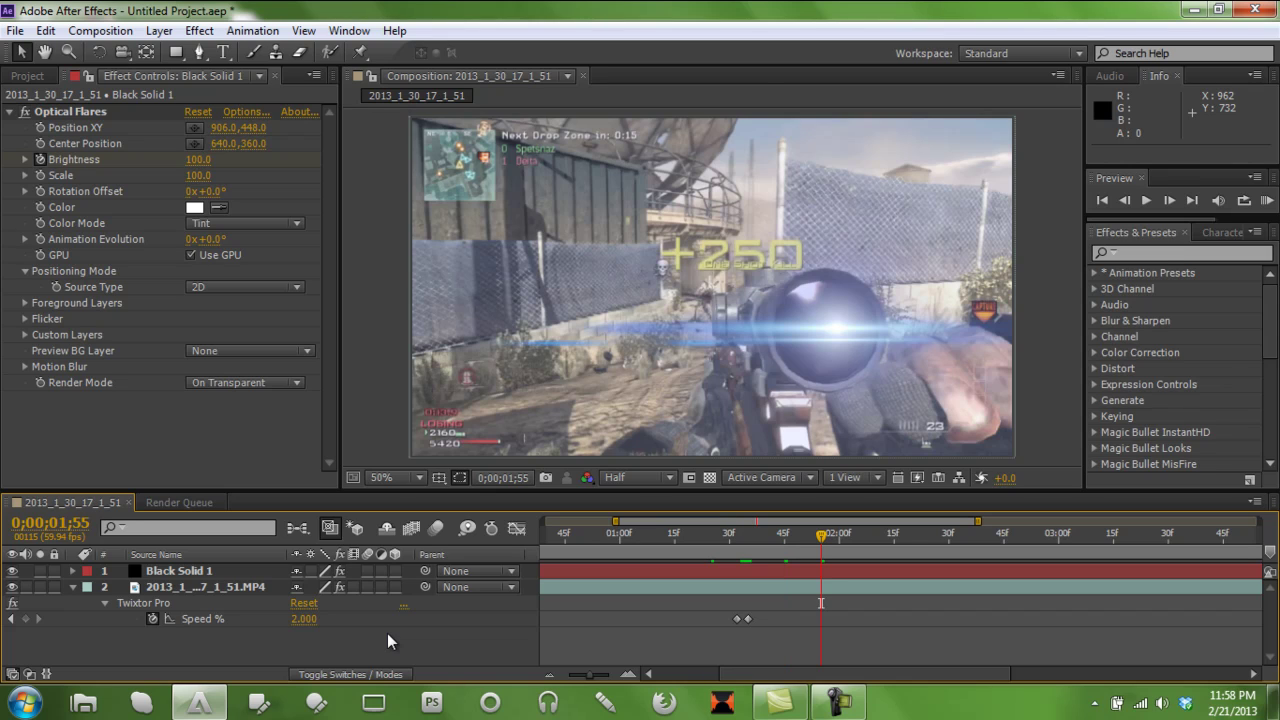
key(shift+Page_Down)
key(shift+Page_Down)
key(shift+Page_Down)
key(shift+Page_Down)
key(shift+Page_Down)
key(shift+Page_Down)
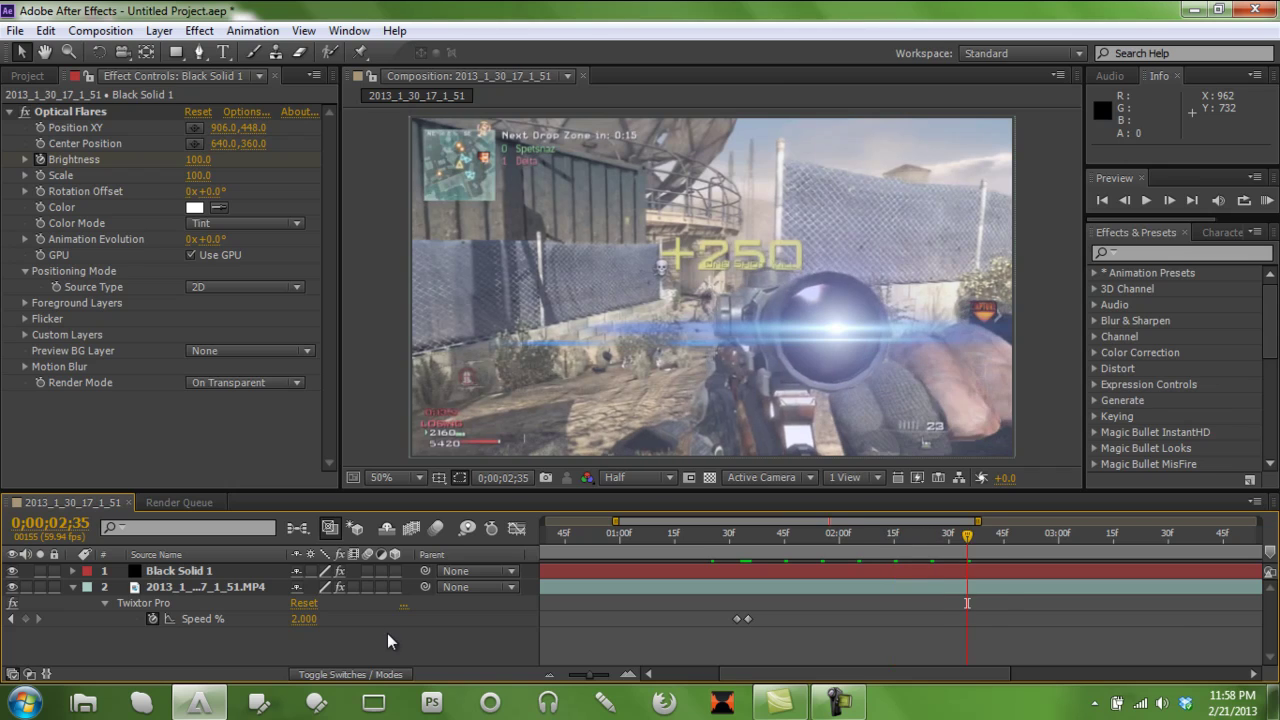
key(shift+Page_Down)
key(shift+Page_Down)
key(shift+Page_Down)
key(shift+Page_Down)
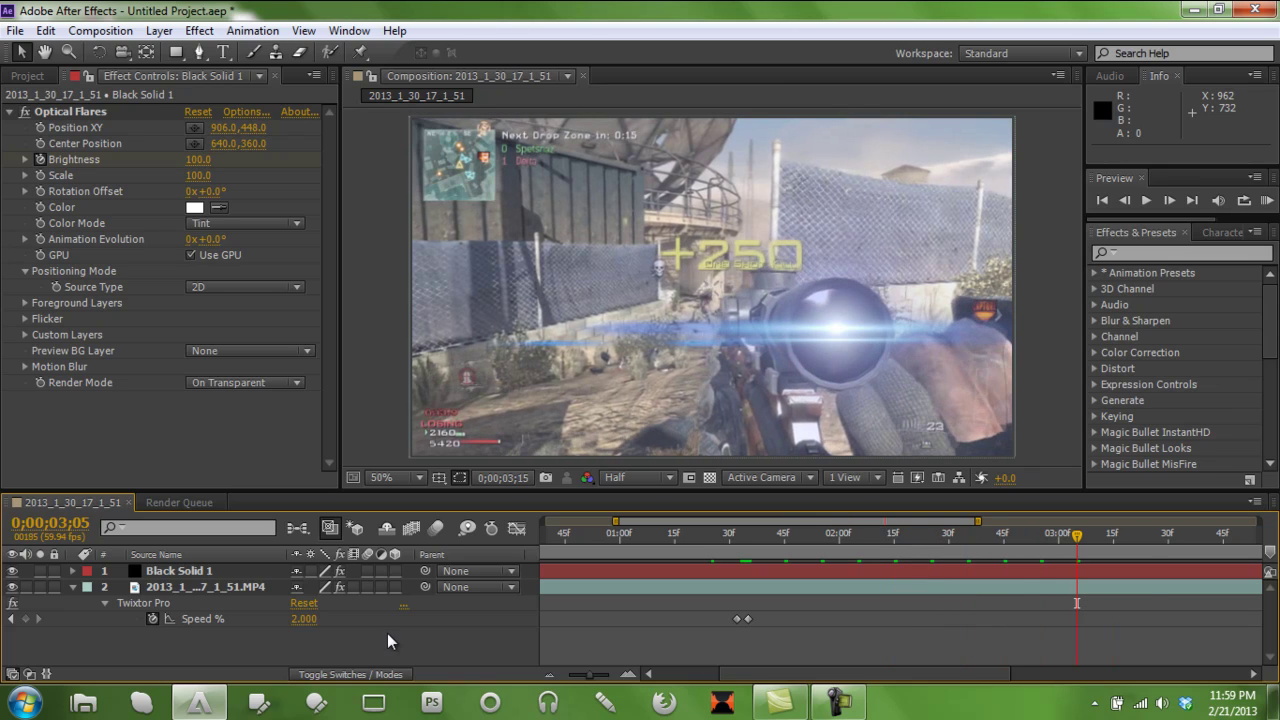
key(shift+Page_Down)
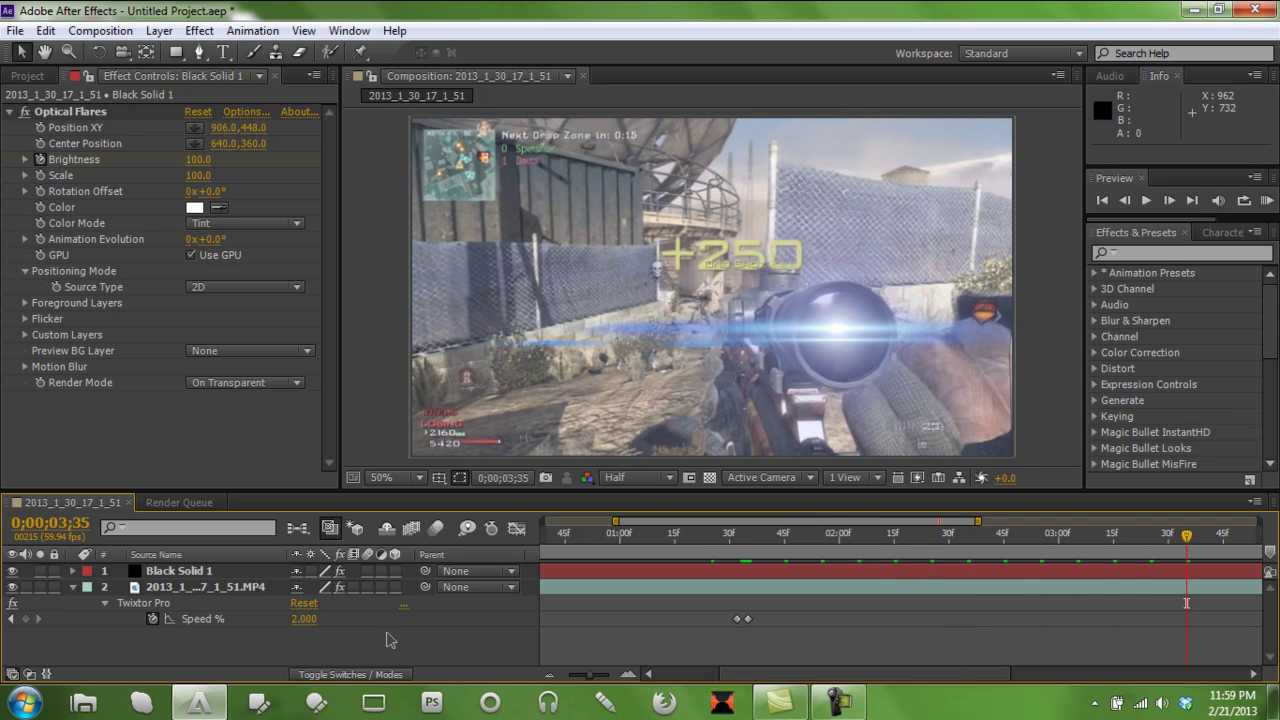
key(shift+Page_Down)
Zoom the timeline out and toggle the layer column between layer and source names.
click(555, 669)
click(555, 669)
click(555, 670)
click(555, 677)
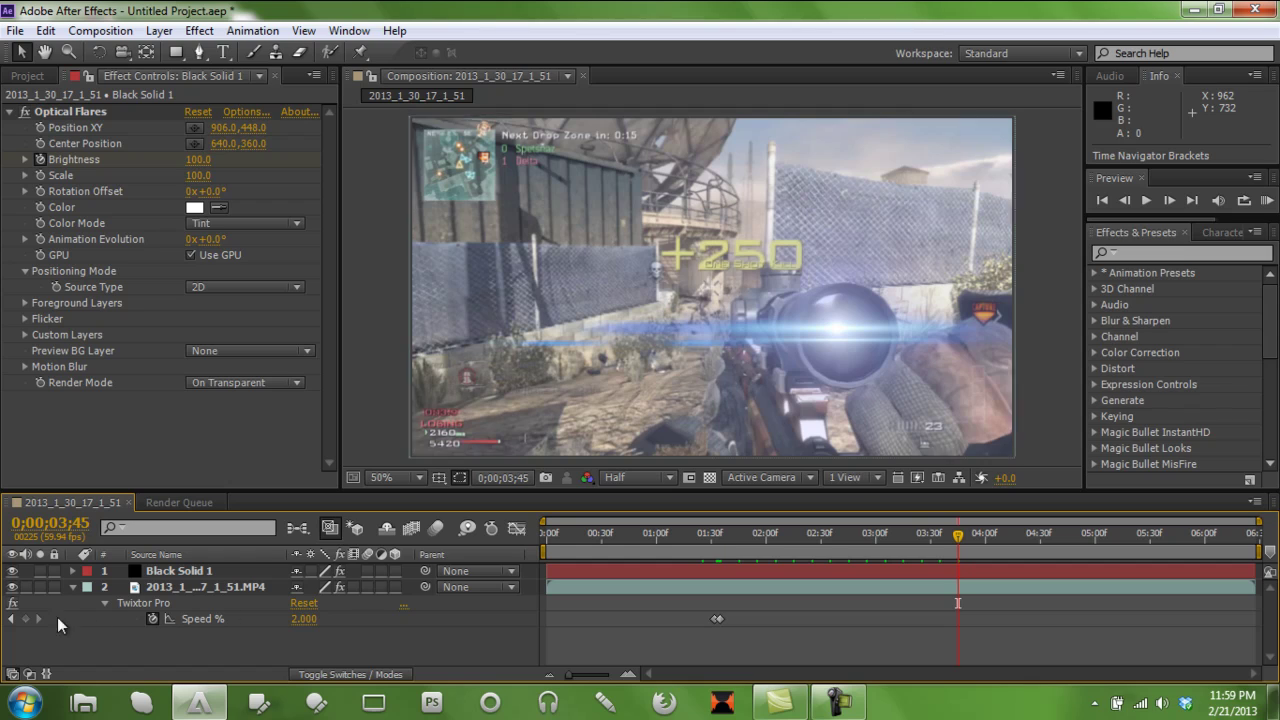
click(180, 555)
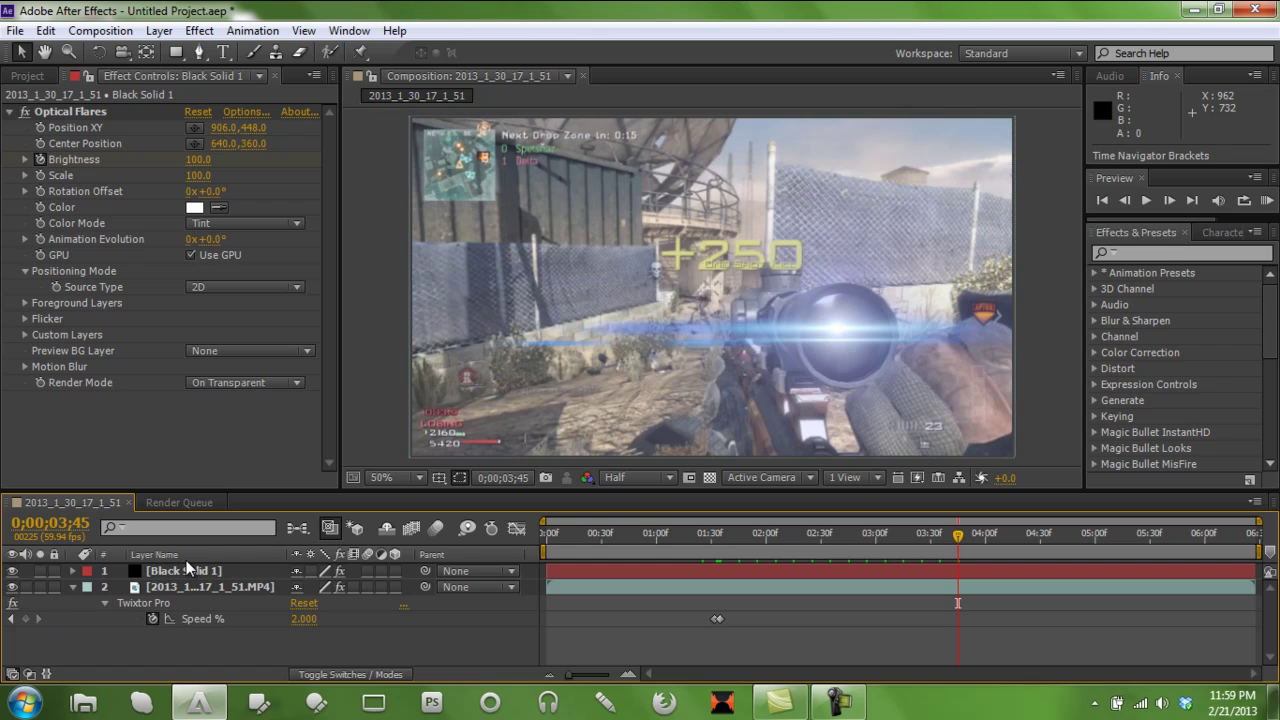
click(180, 555)
click(185, 571)
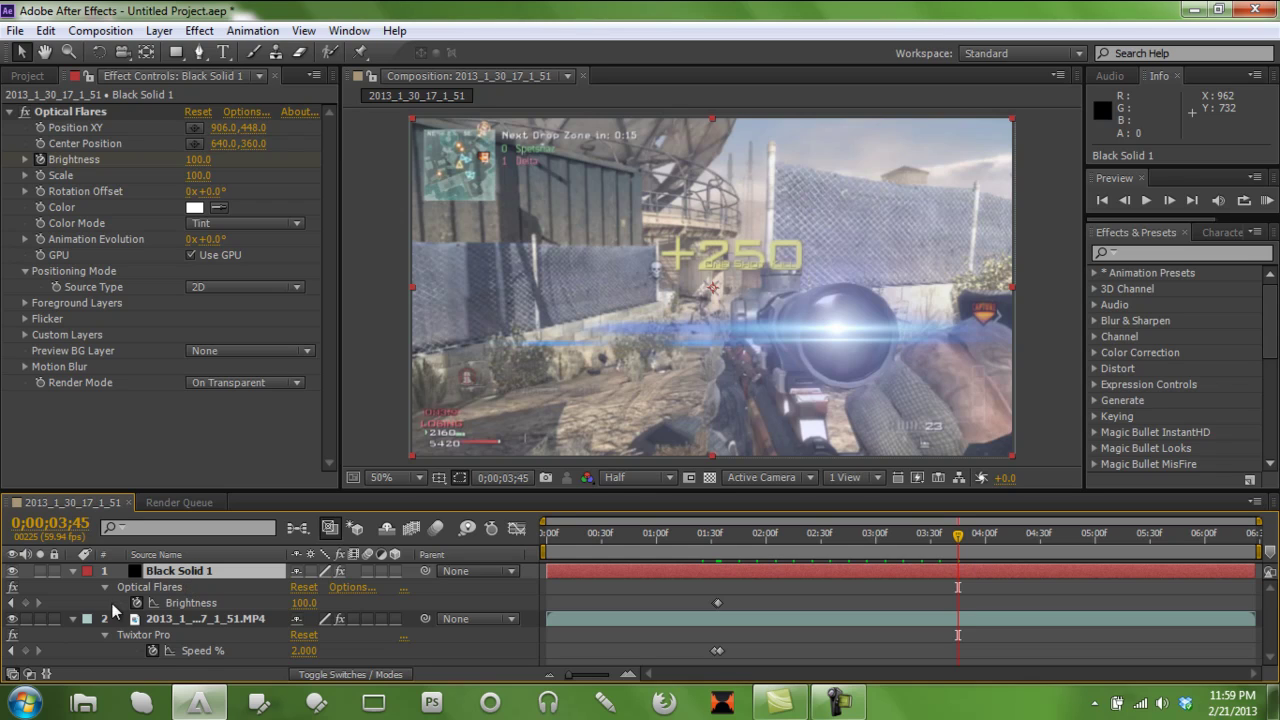
Keyframe the flare Brightness at 0;00;02;56, then set it to 0 one frame later.
click(12, 603)
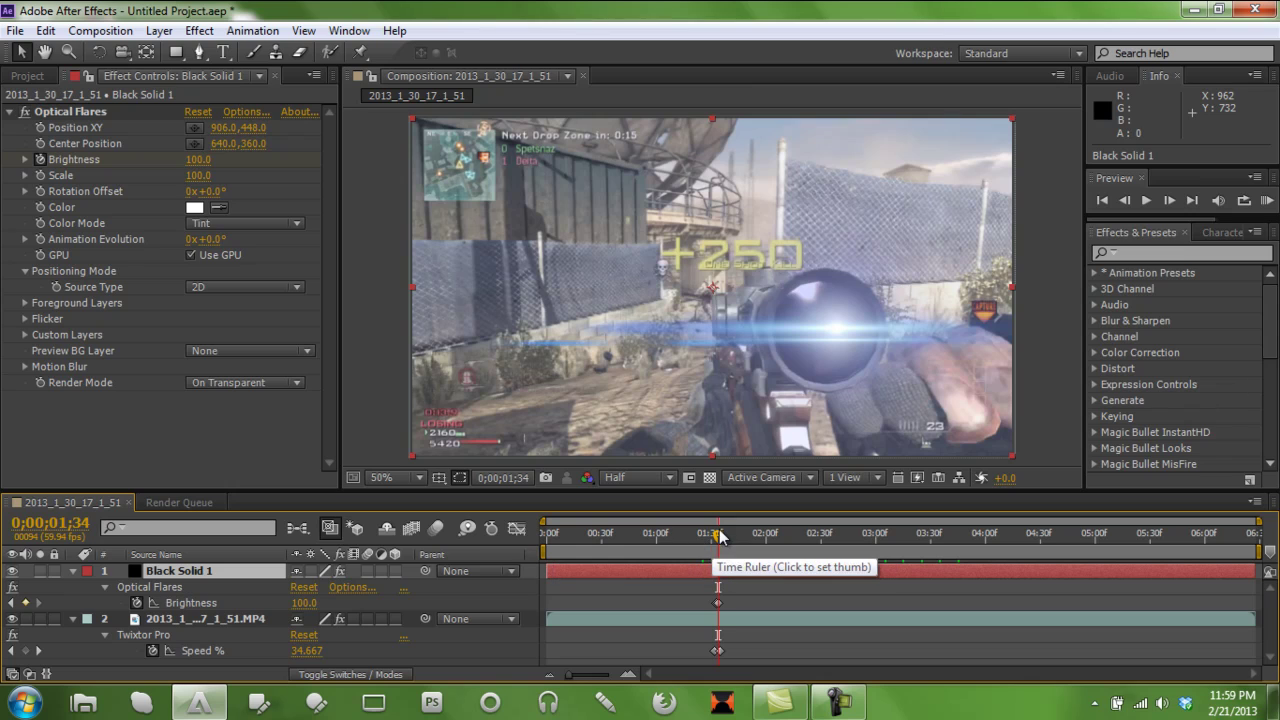
mouse_move(720, 540)
mouse_down()
mouse_move(814, 540)
mouse_move(723, 540)
mouse_up()
drag(820, 547, 879, 553)
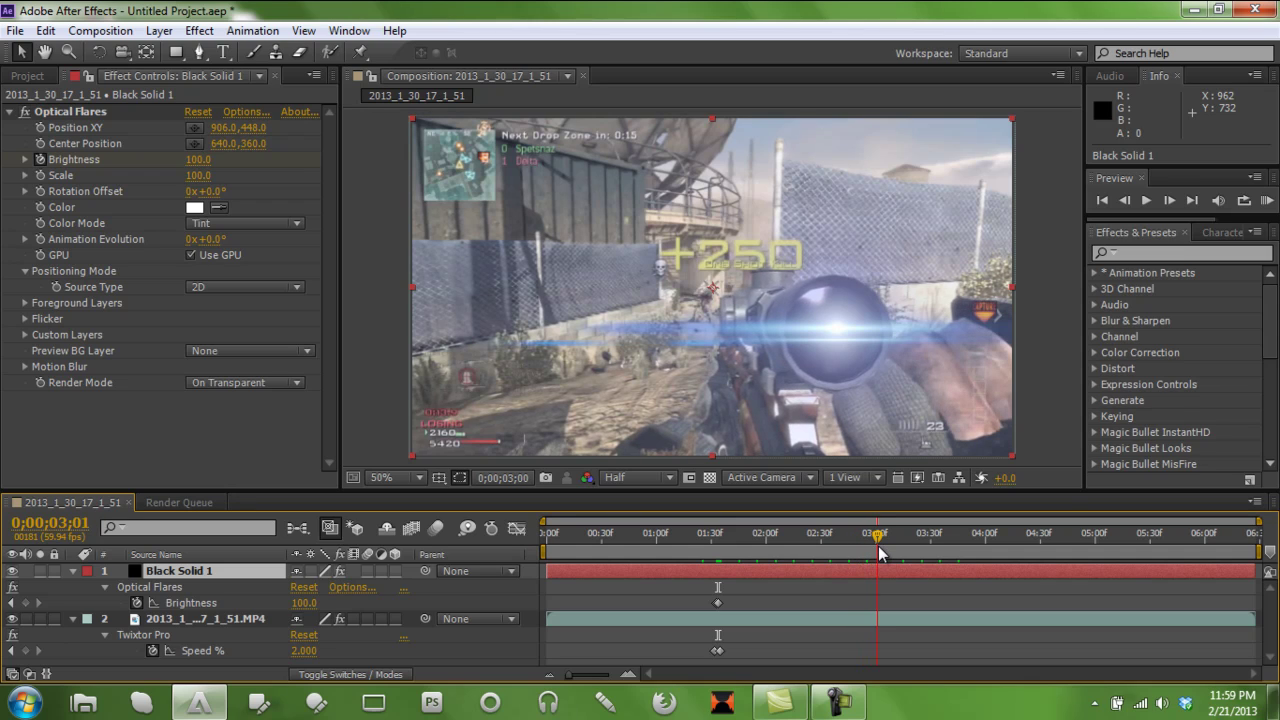
click(25, 602)
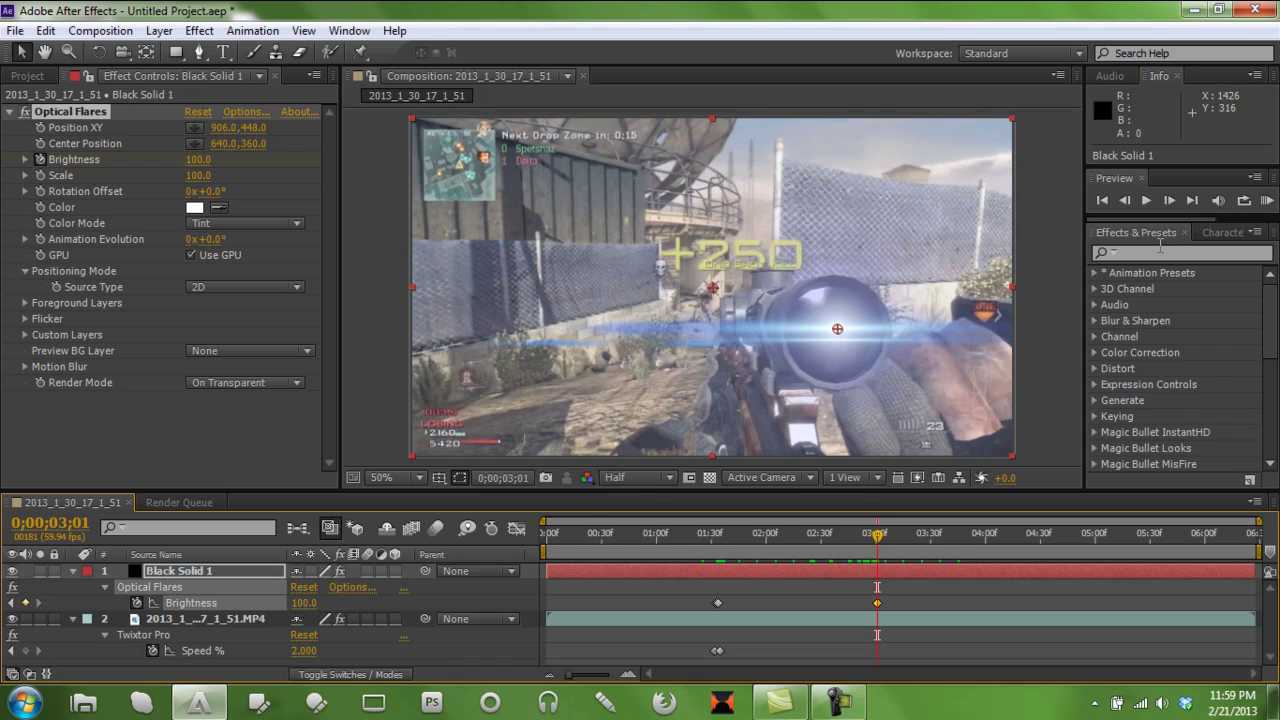
click(1166, 209)
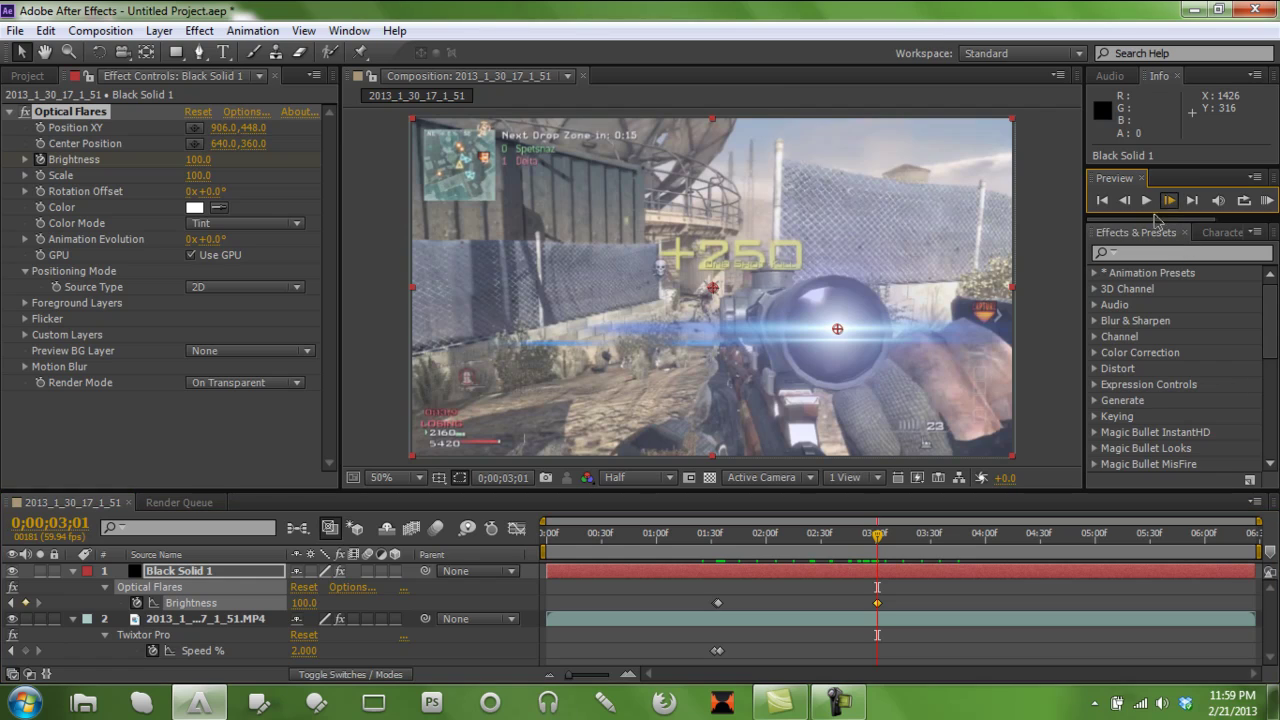
click(313, 602)
key(Return)
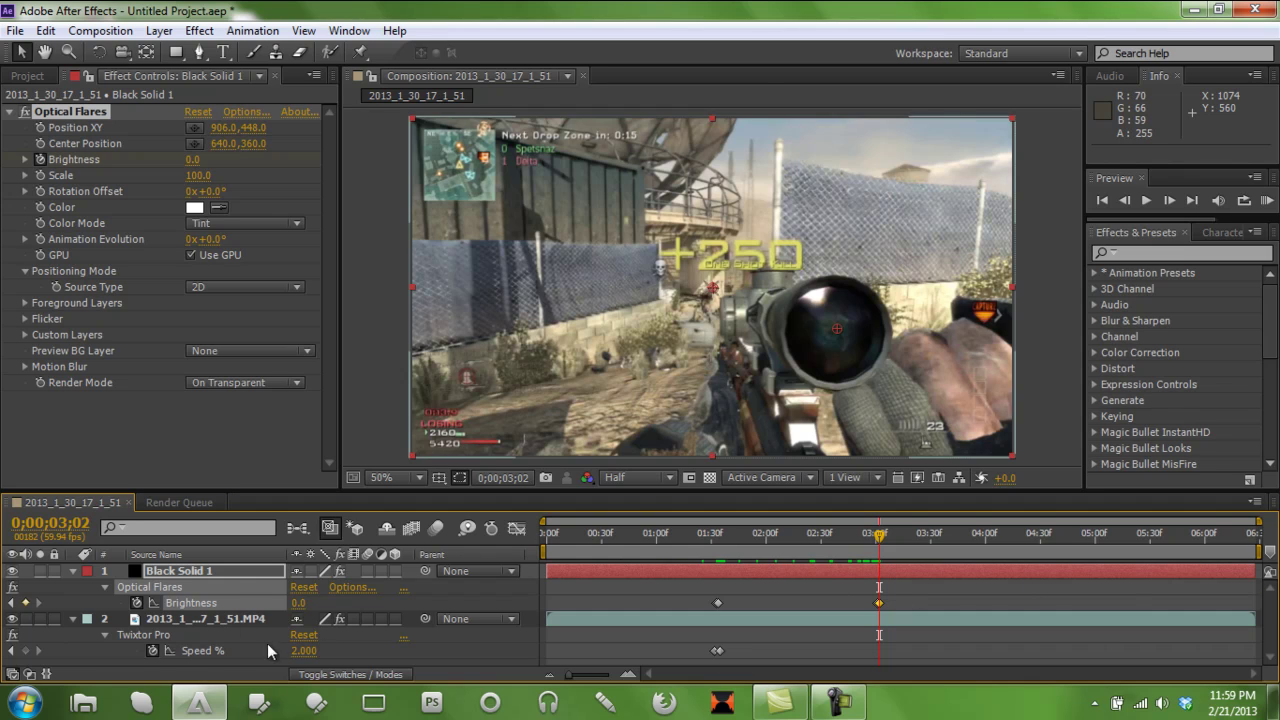
Select the flare solid and step through its Brightness keyframes to 0;00;03;01.
click(227, 574)
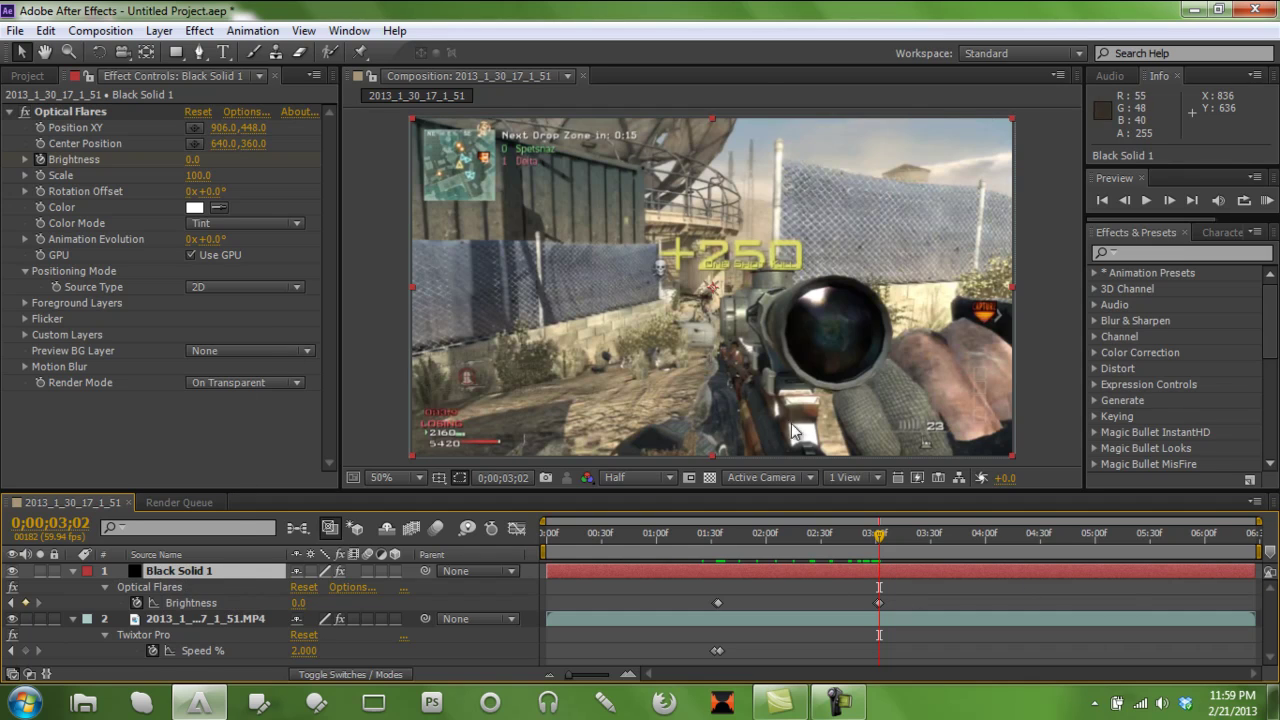
click(11, 603)
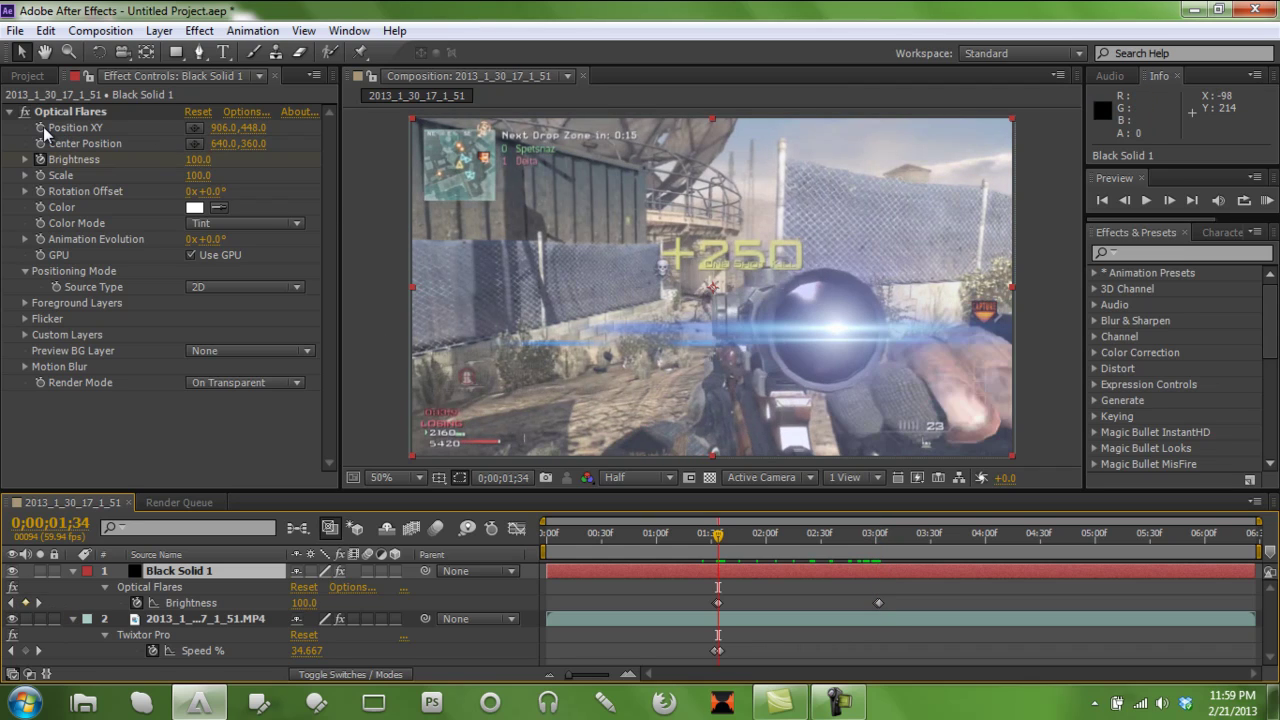
click(200, 605)
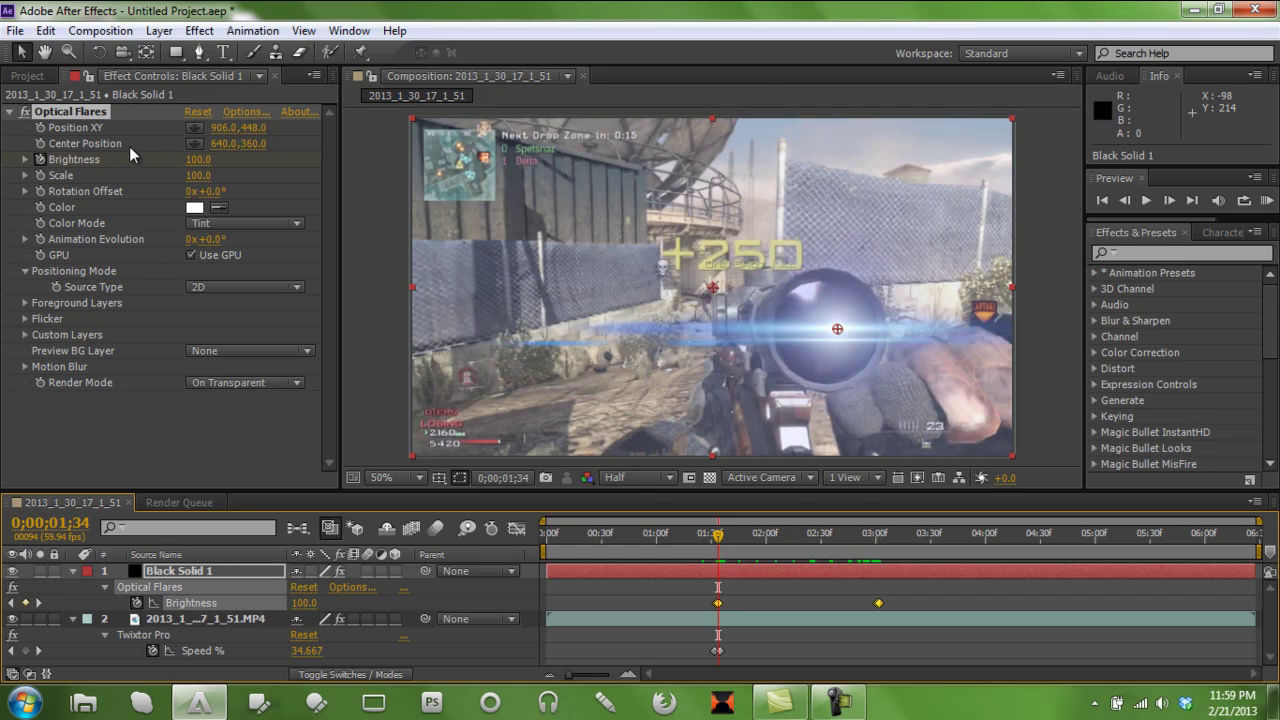
click(40, 130)
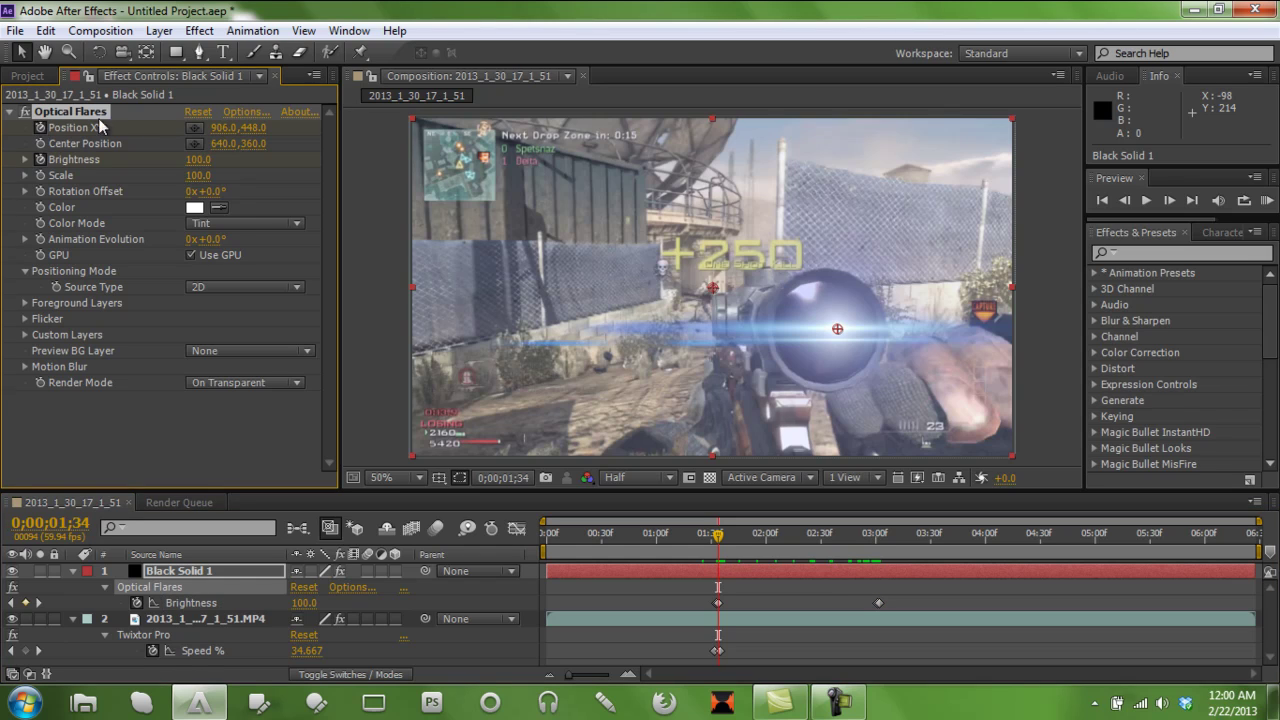
click(38, 603)
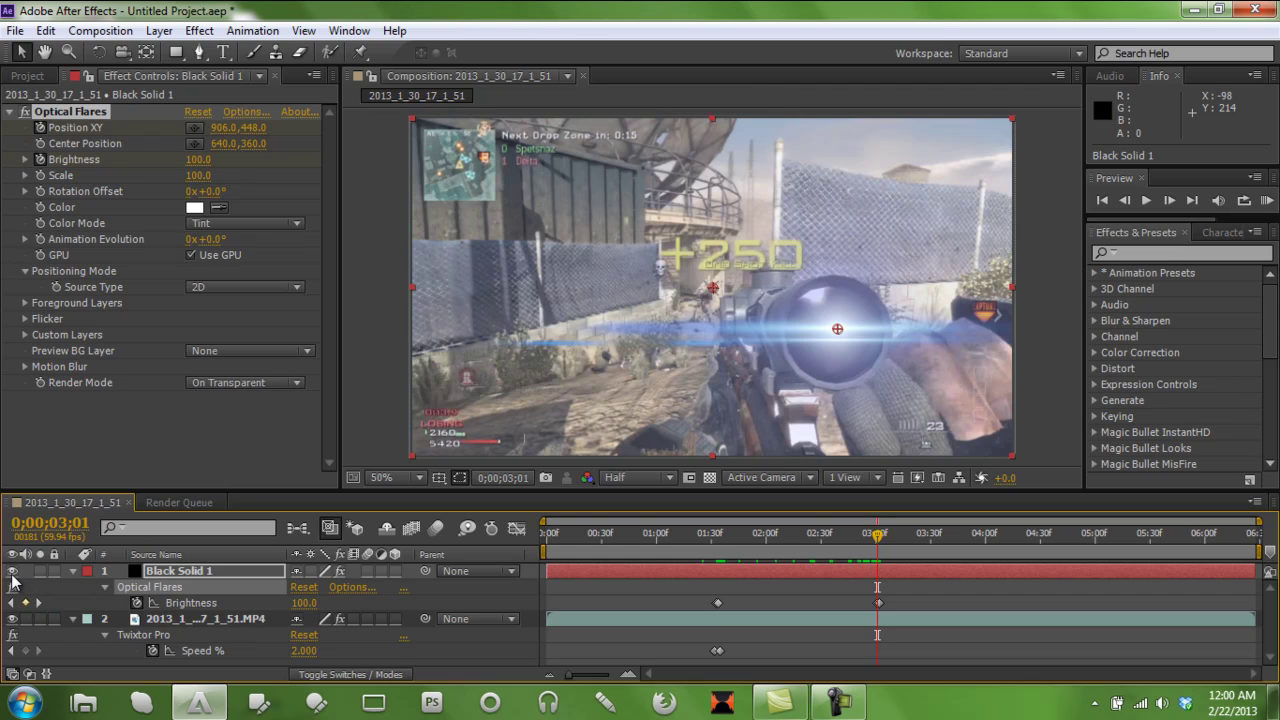
Hide Black Solid 1 and move the flare Position XY to 928.0, 450.0 over the scope.
click(12, 571)
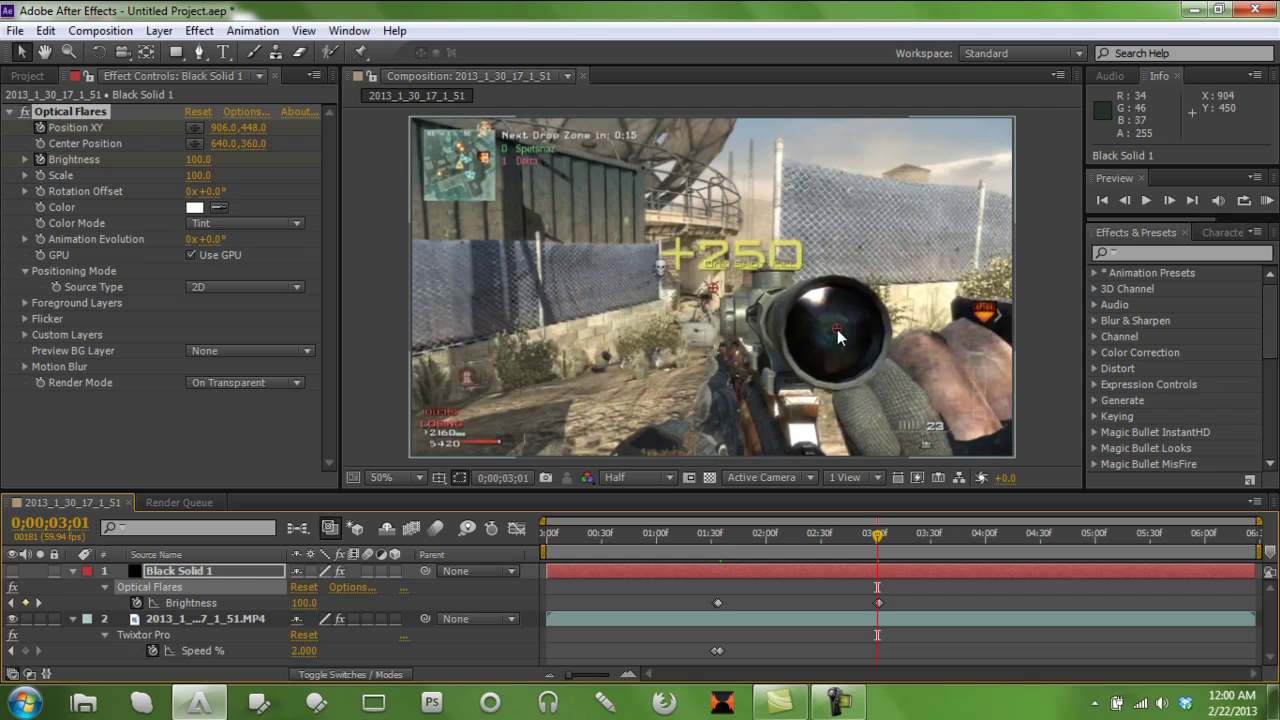
click(12, 603)
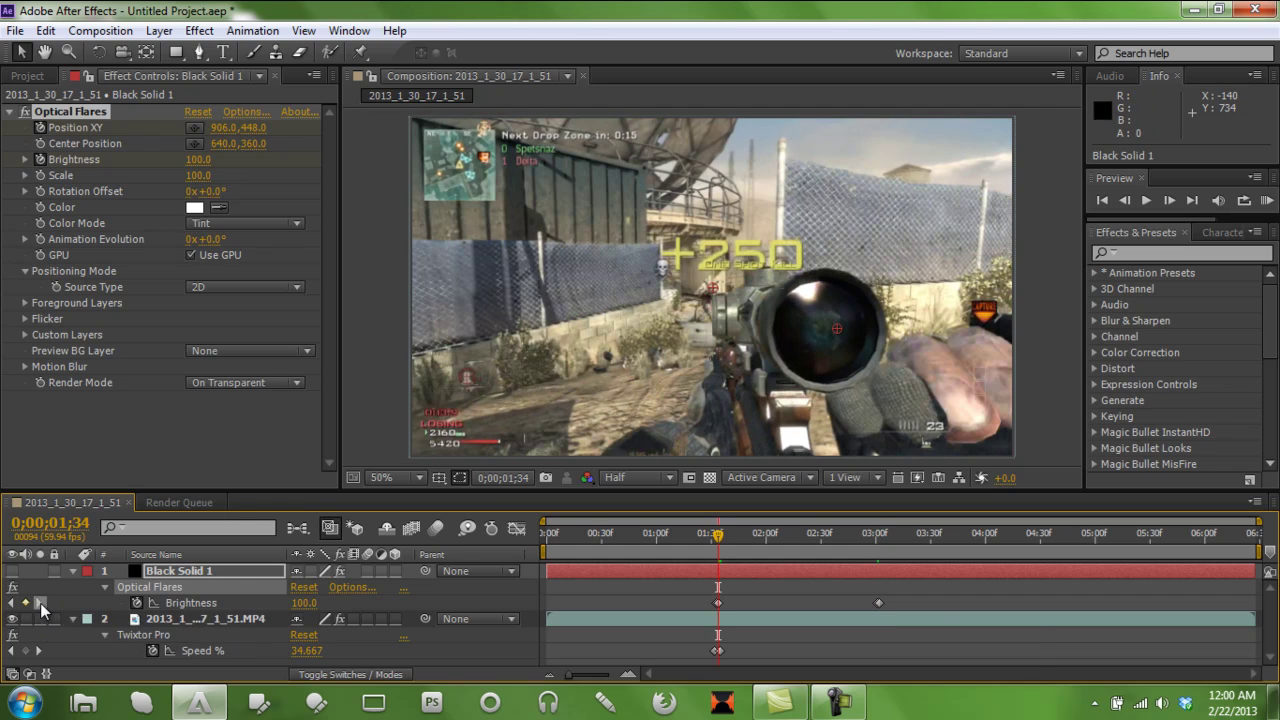
click(38, 603)
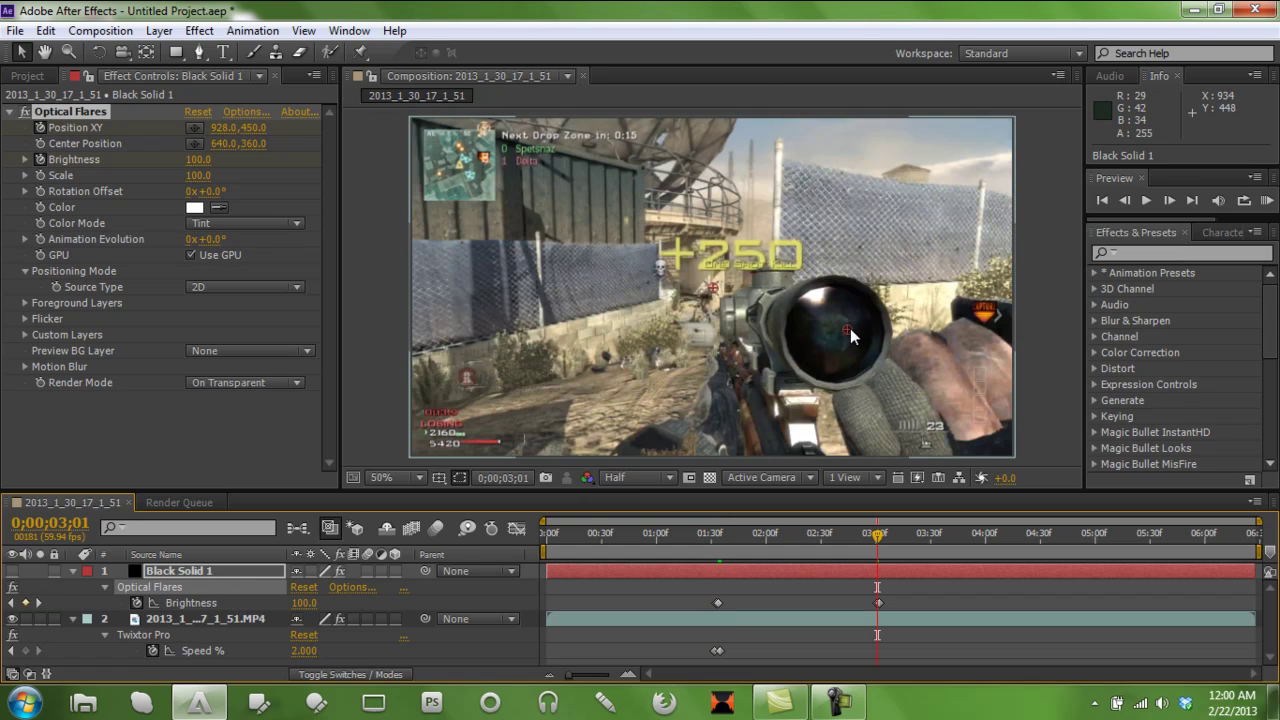
click(840, 703)
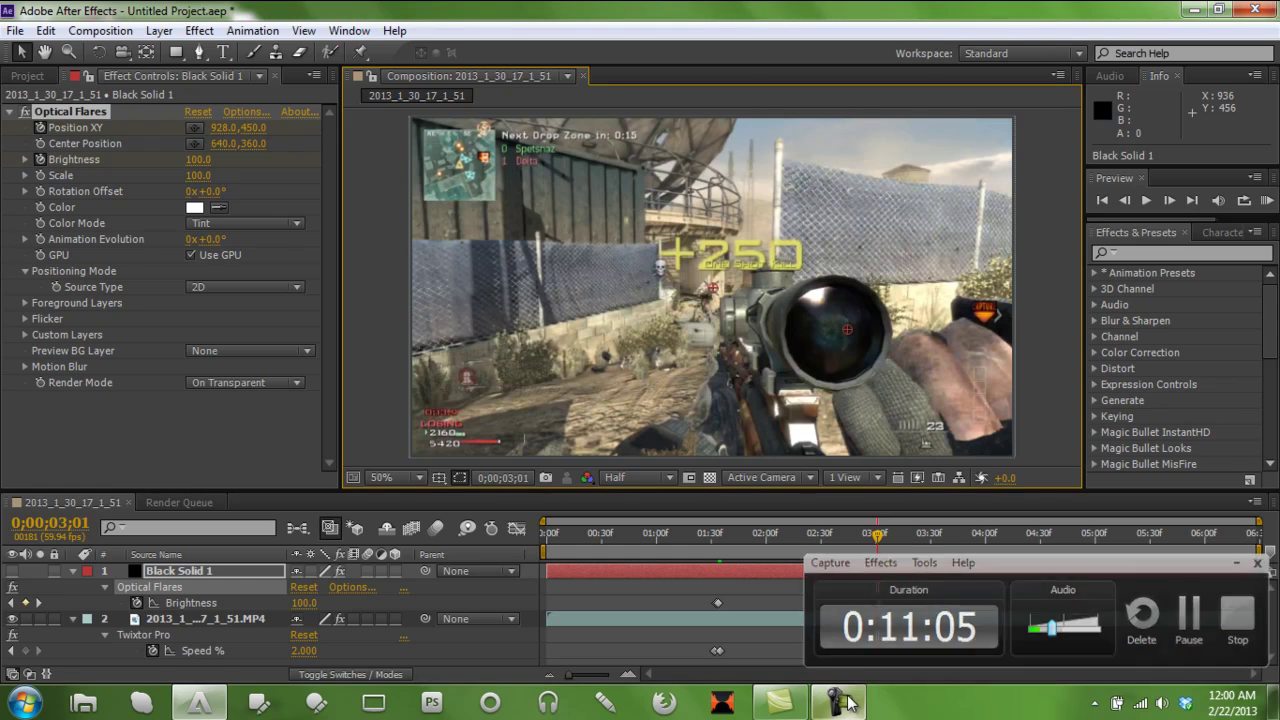
click(846, 703)
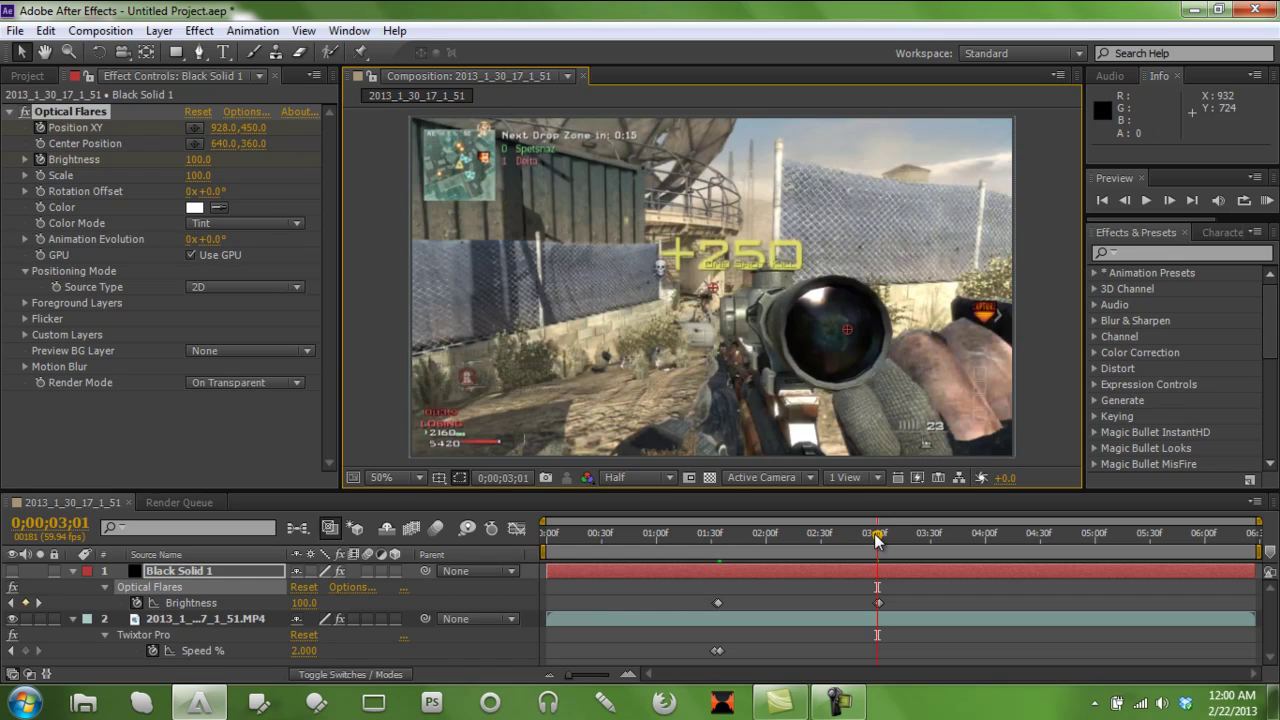
Scrub through the clip to confirm the flare tracks the scope, reading 917.6, 449.1 at 0;00;02;20.
drag(876, 540, 1064, 567)
drag(1154, 570, 803, 580)
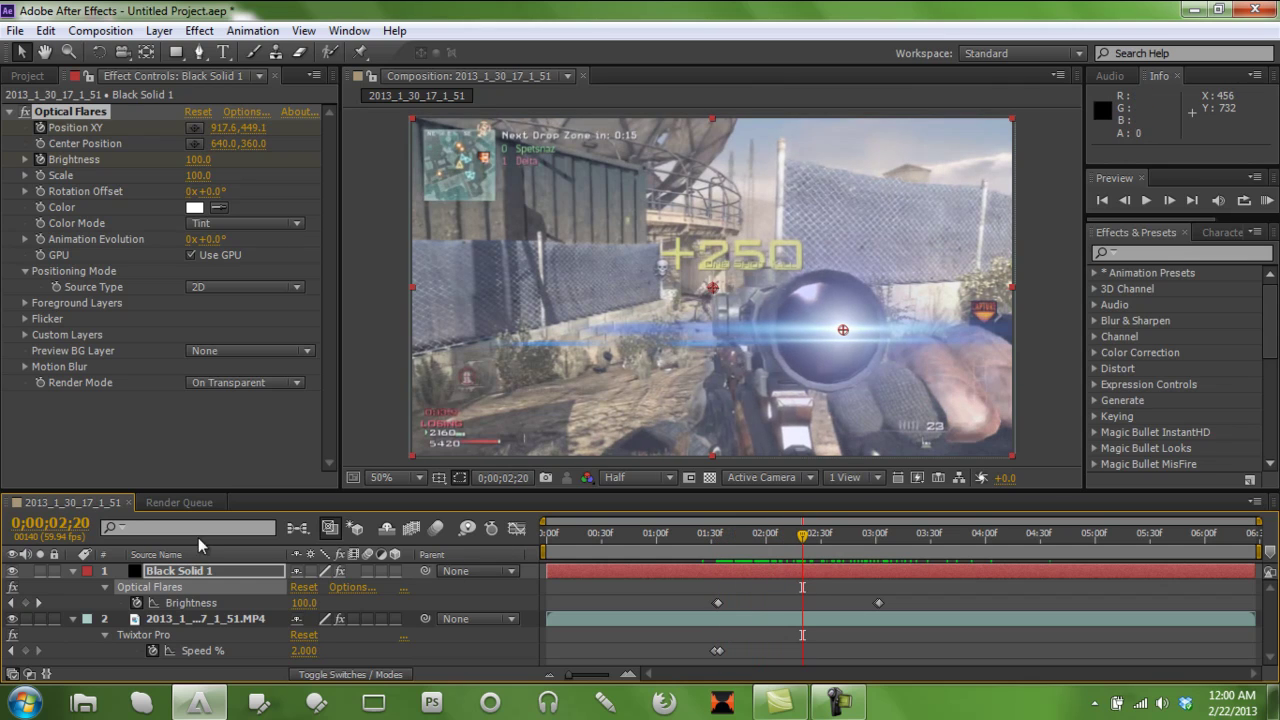
Collapse both layers and add a new adjustment layer on top.
click(72, 571)
click(72, 588)
right_click(345, 652)
mouse_move(457, 440)
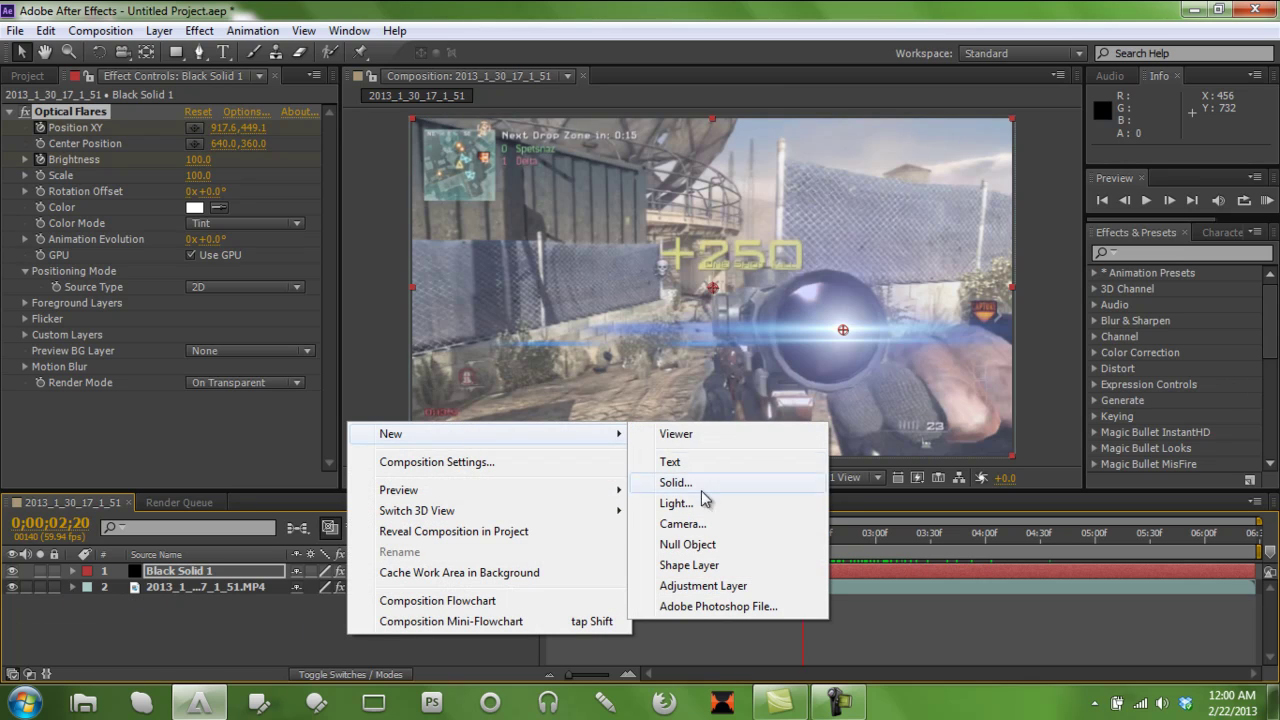
click(705, 587)
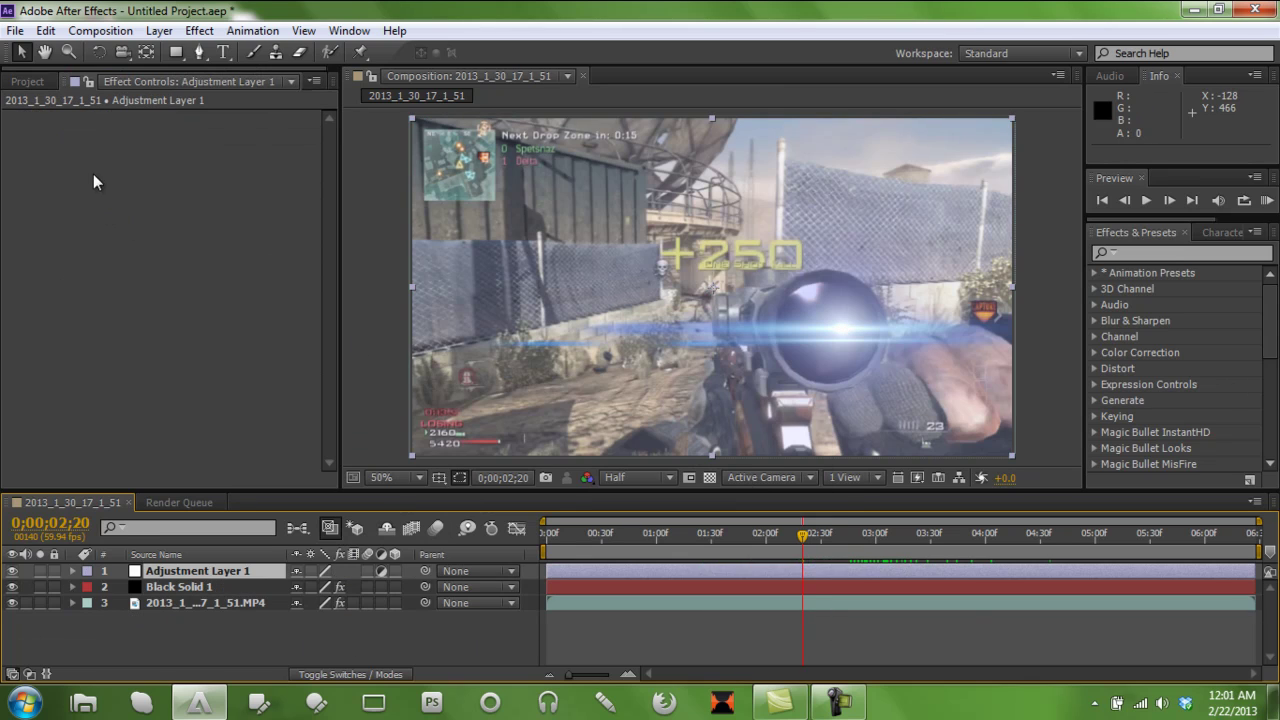
Apply Magic Bullet Looks to Adjustment Layer 1 and launch its Looks editor.
right_click(94, 177)
mouse_move(188, 320)
click(405, 319)
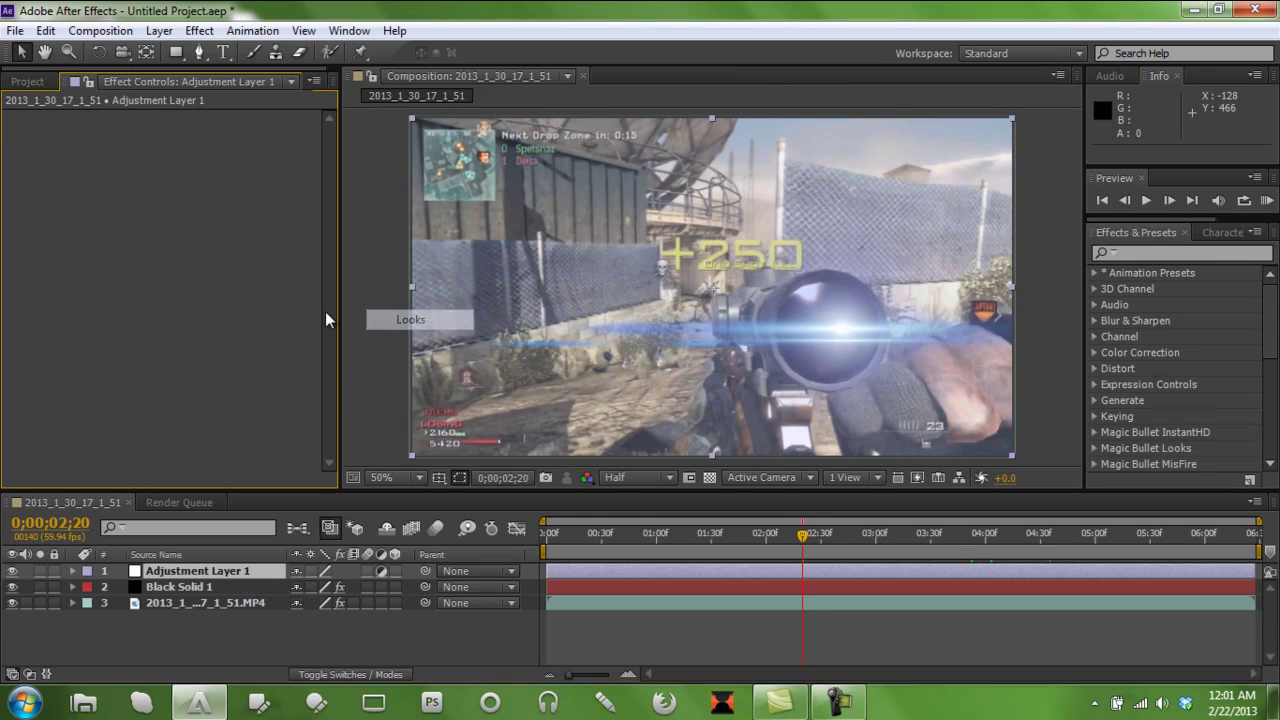
click(65, 172)
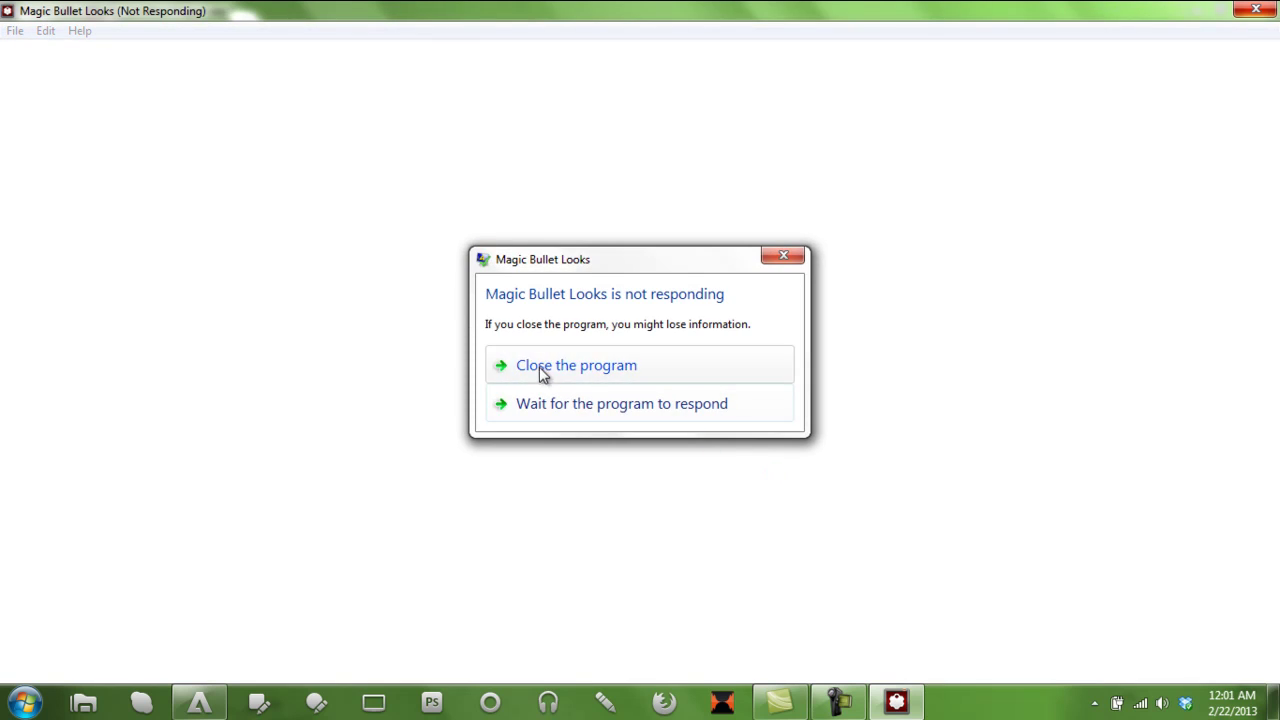
Close the frozen Looks editor window and reopen the Looks drawer.
click(541, 375)
click(775, 386)
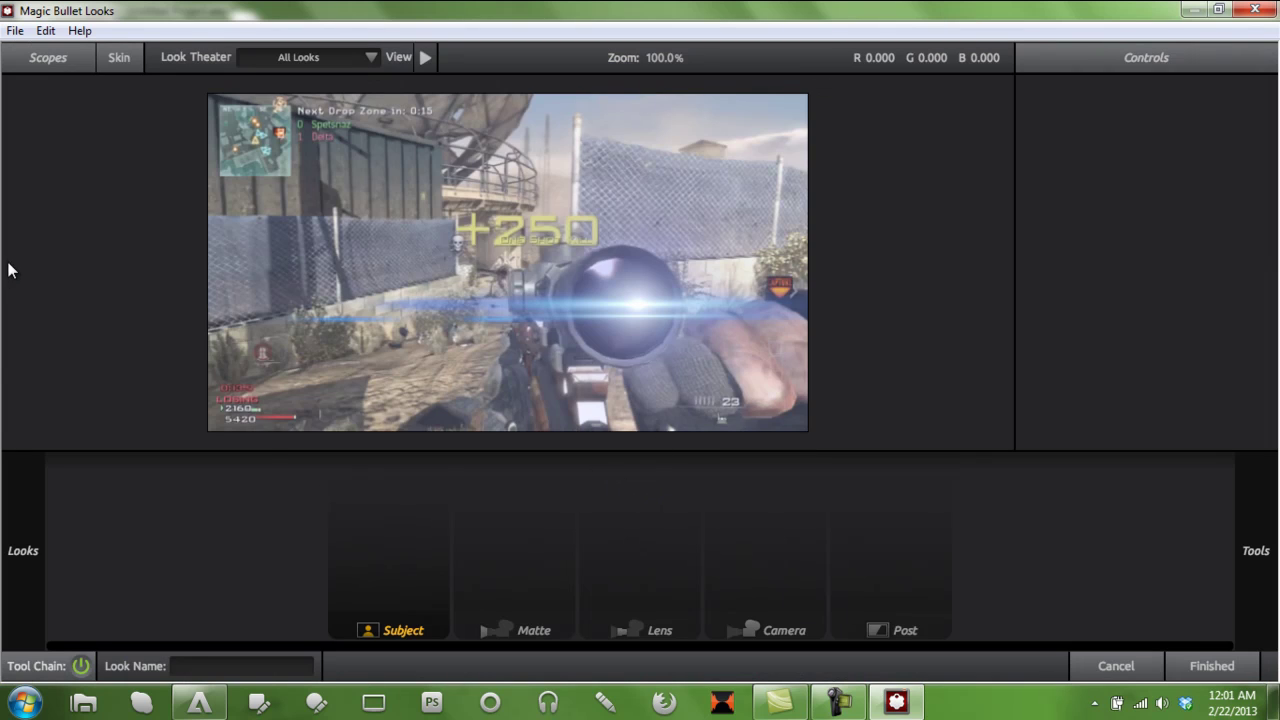
mouse_move(1, 268)
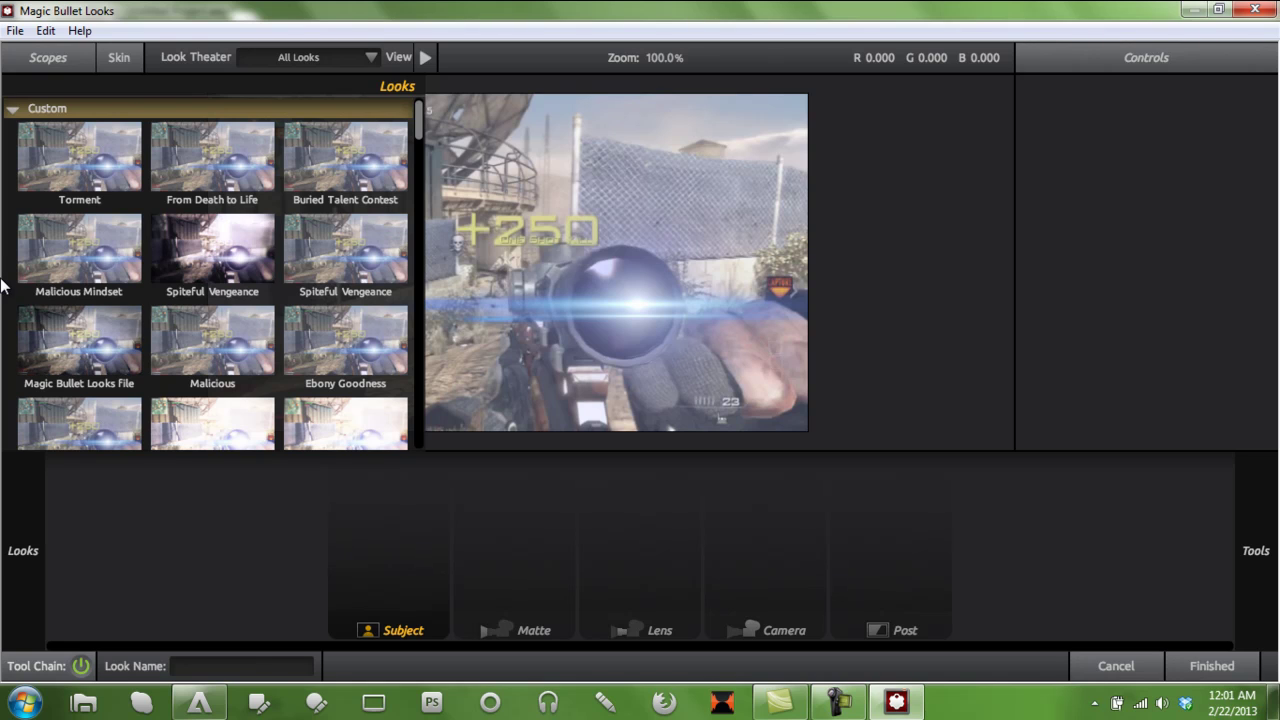
Audition Torment, From Death to Life, Malicious and other Custom looks, ending on Clean Bright.
click(55, 174)
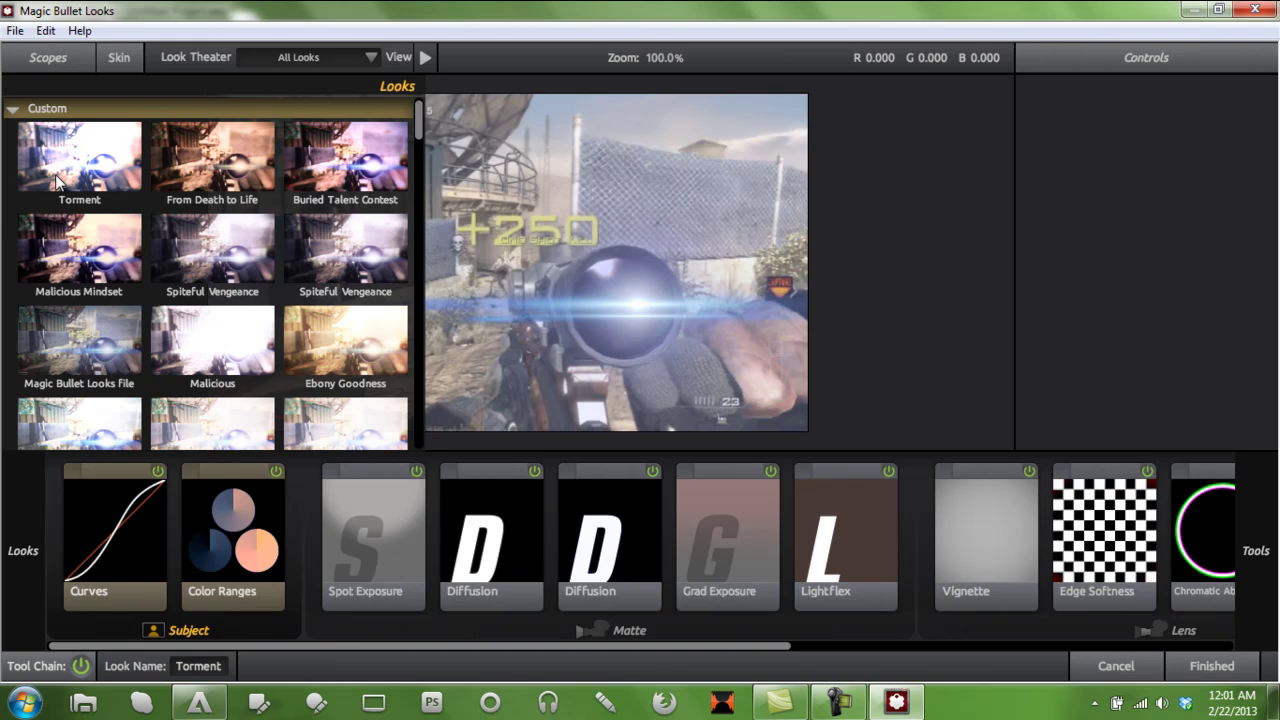
click(205, 175)
click(385, 162)
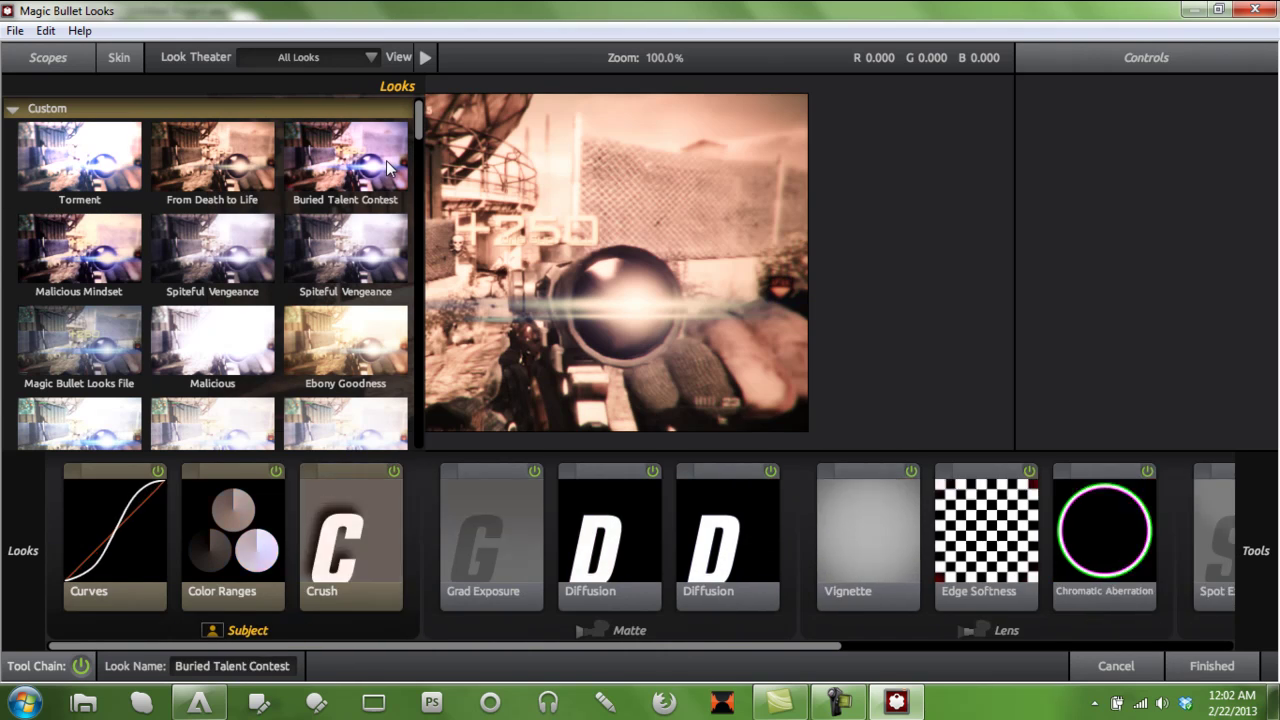
click(78, 252)
click(237, 267)
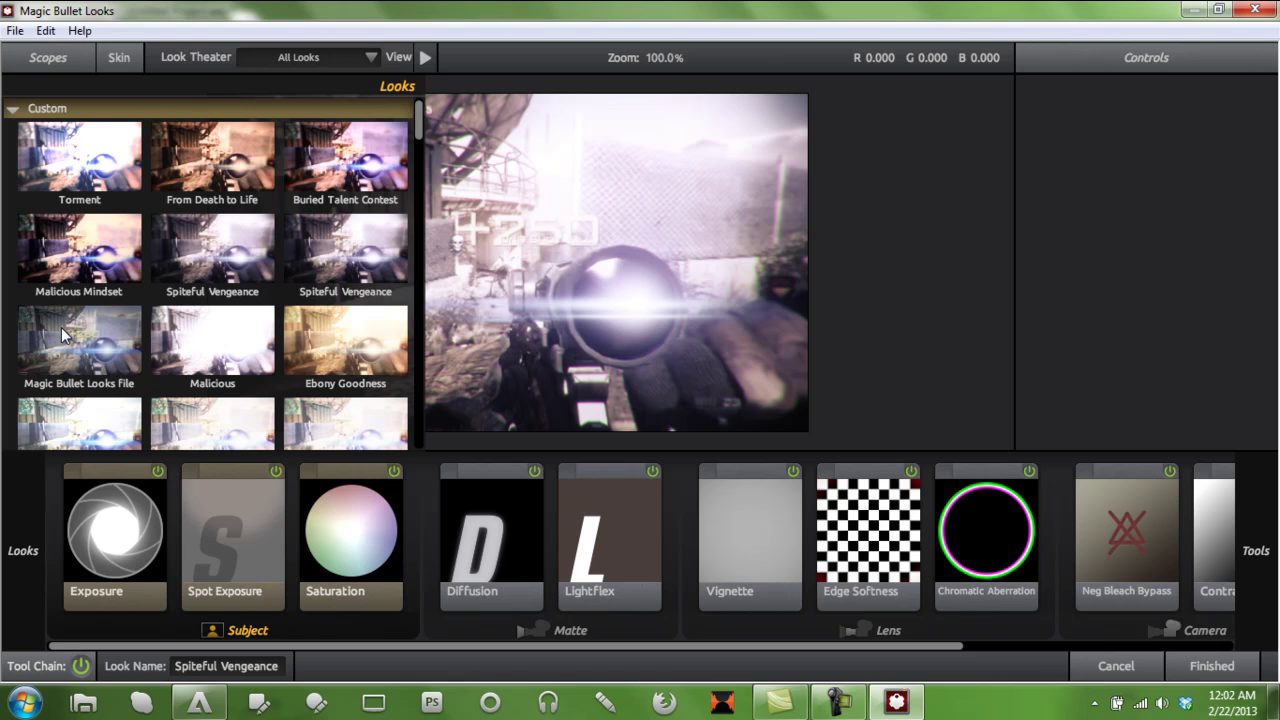
click(232, 346)
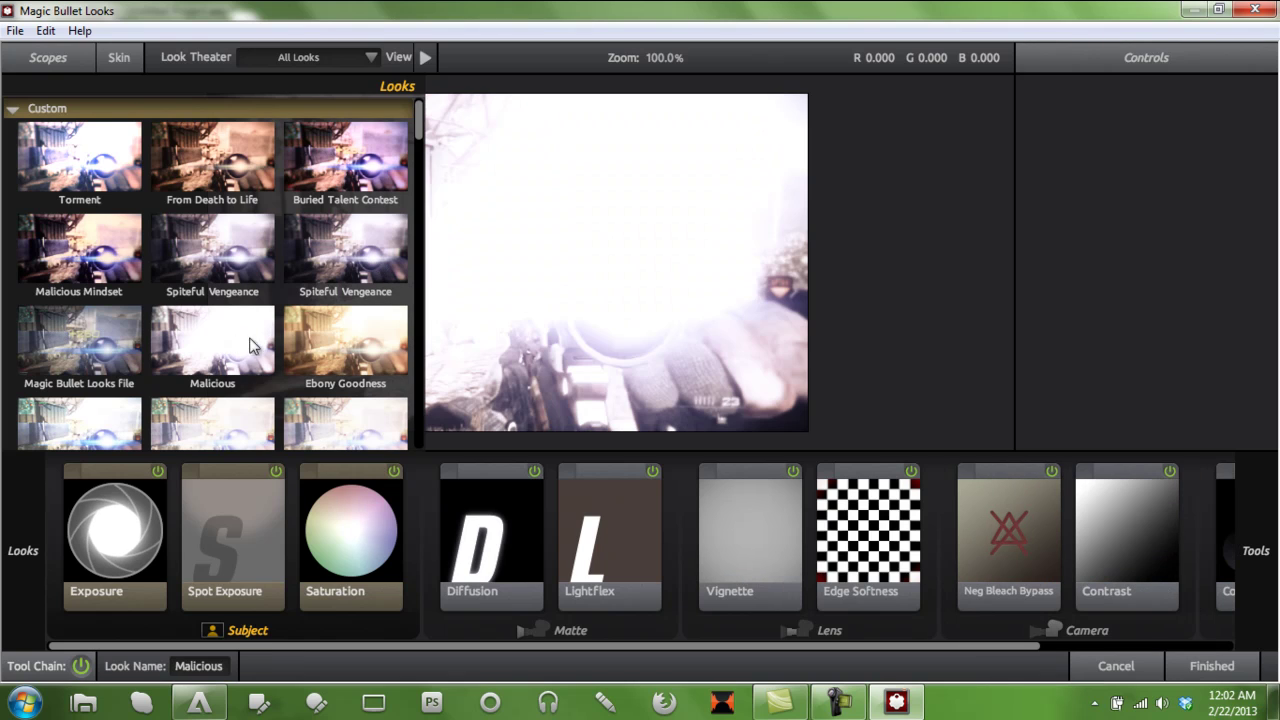
scroll(323, 354, down, 3)
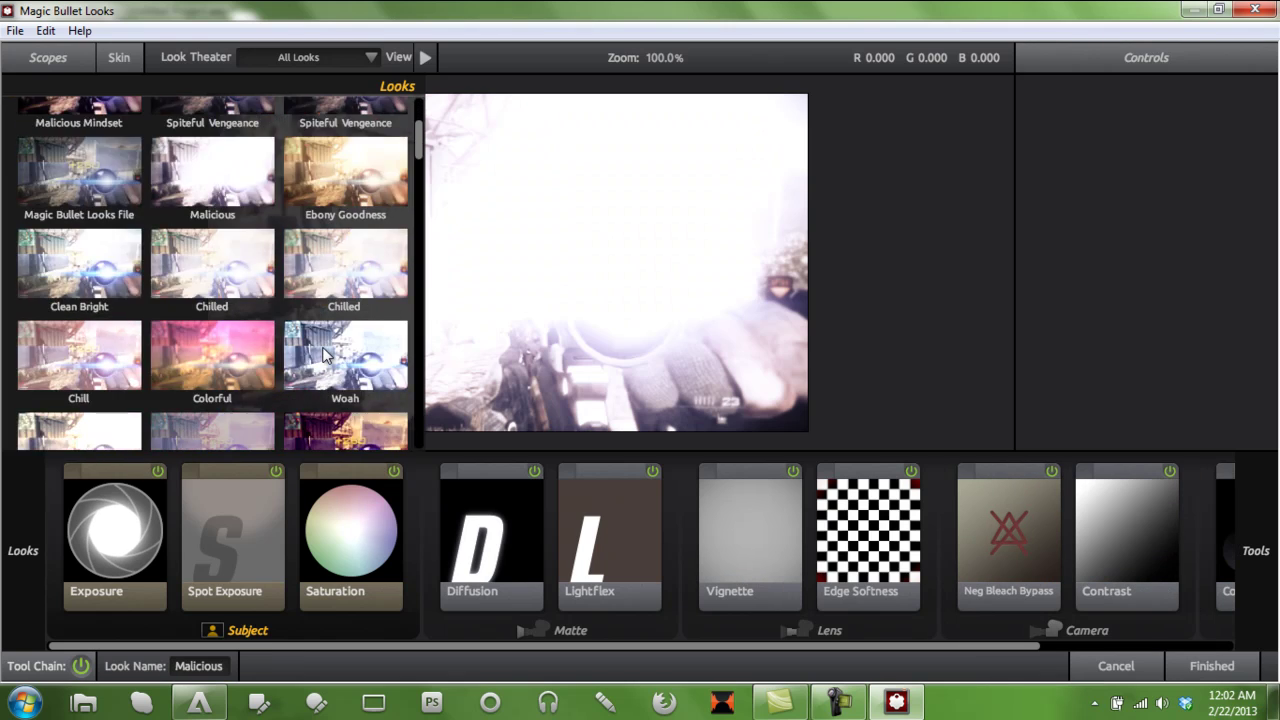
click(88, 291)
scroll(90, 290, up, 3)
Audition the DarK Pug looks (Pug 16, 2, 3, 5, 17), landing on Pug (15).
click(12, 108)
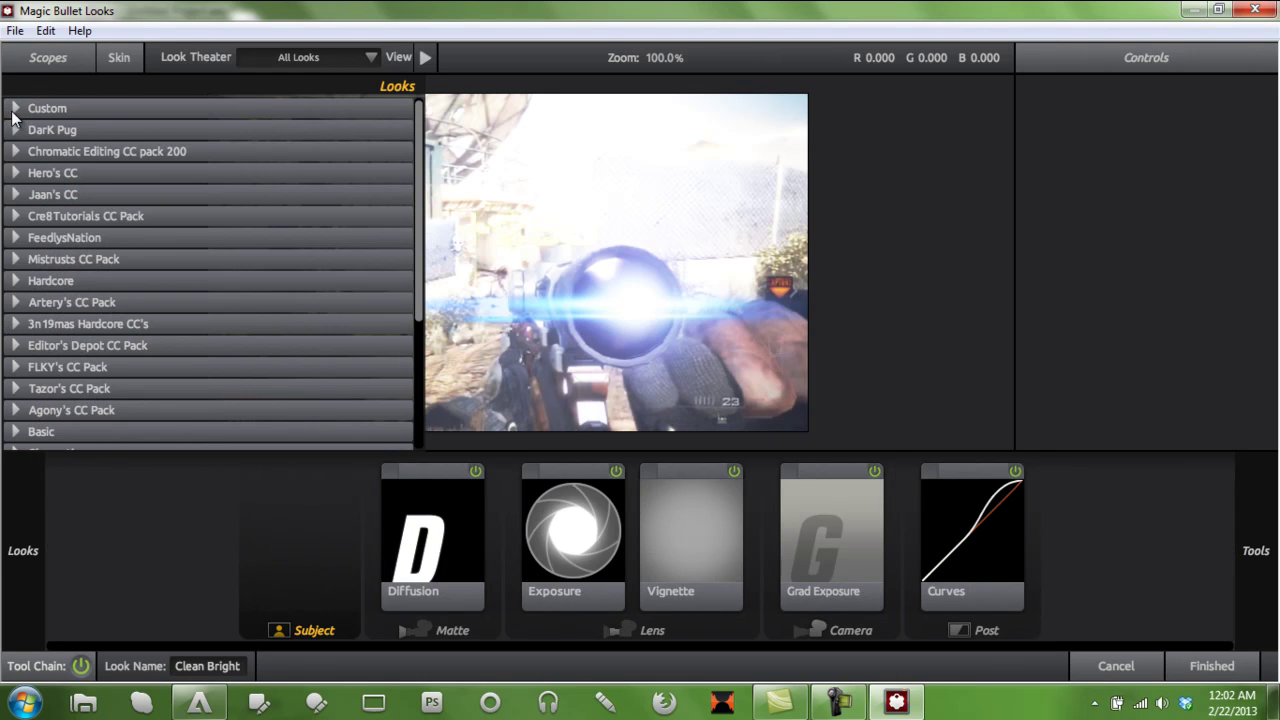
click(14, 131)
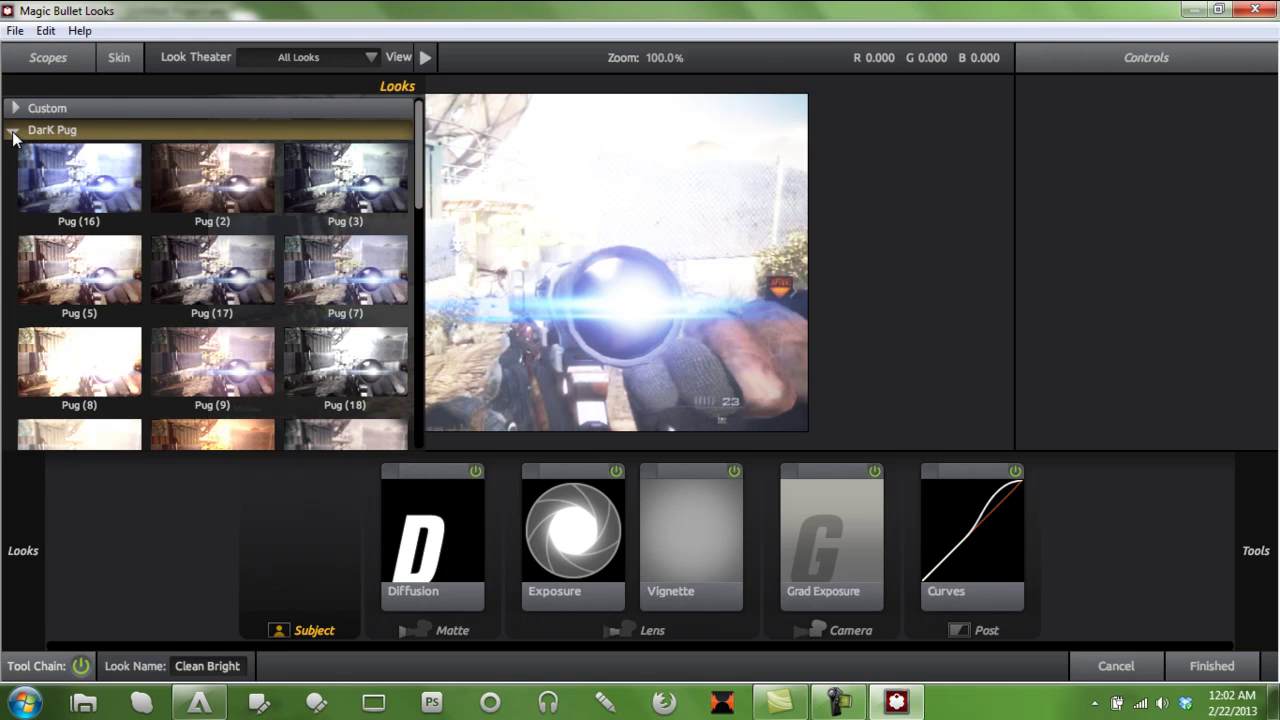
click(108, 193)
click(216, 206)
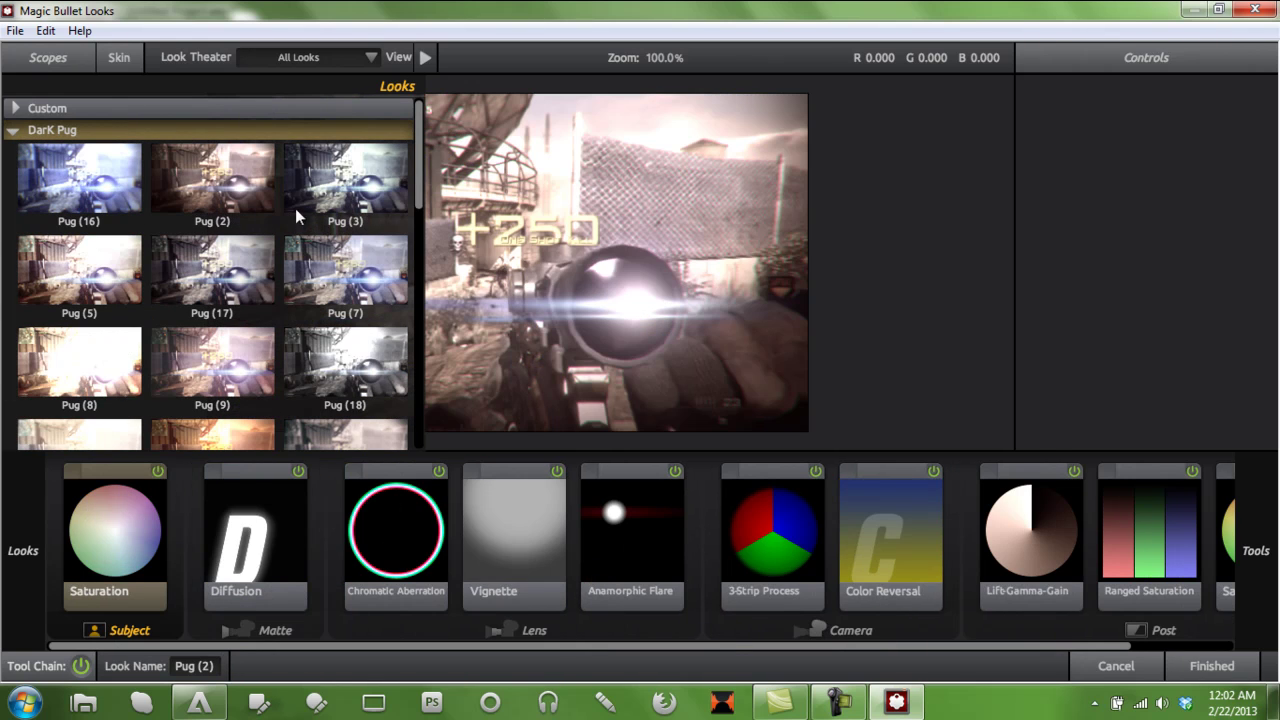
click(304, 210)
click(59, 276)
click(220, 276)
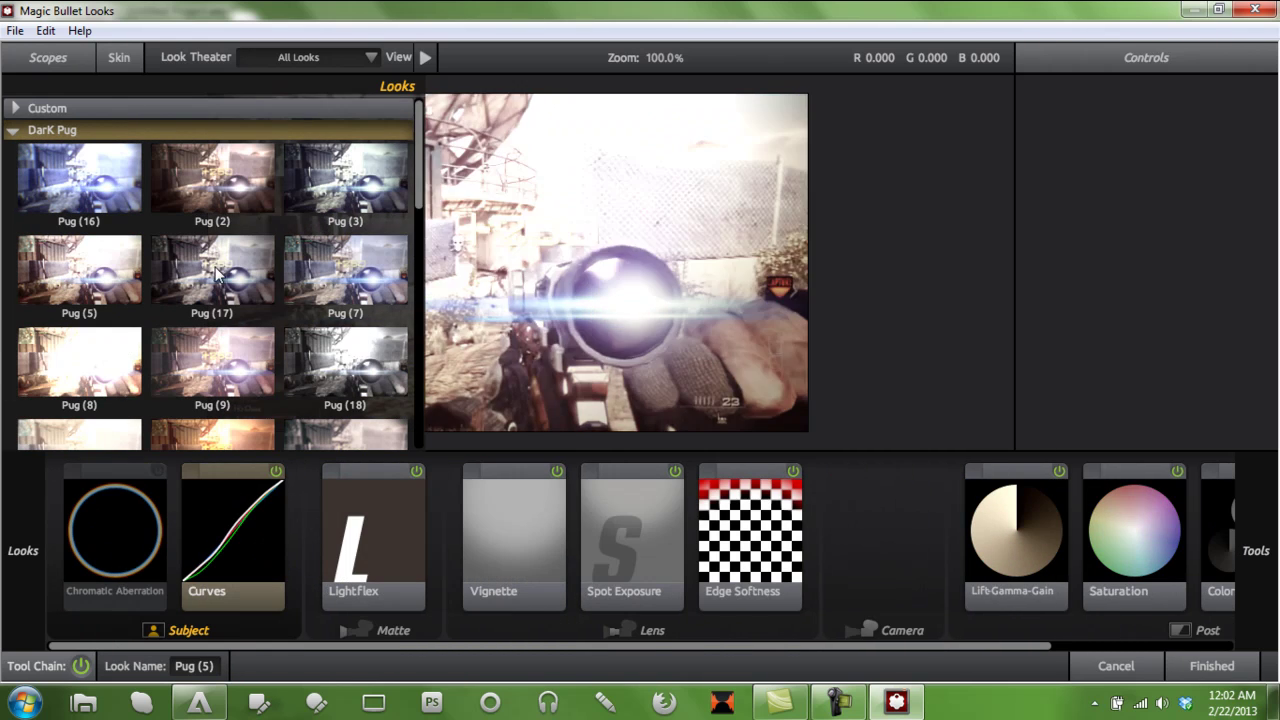
click(304, 279)
scroll(163, 309, down, 5)
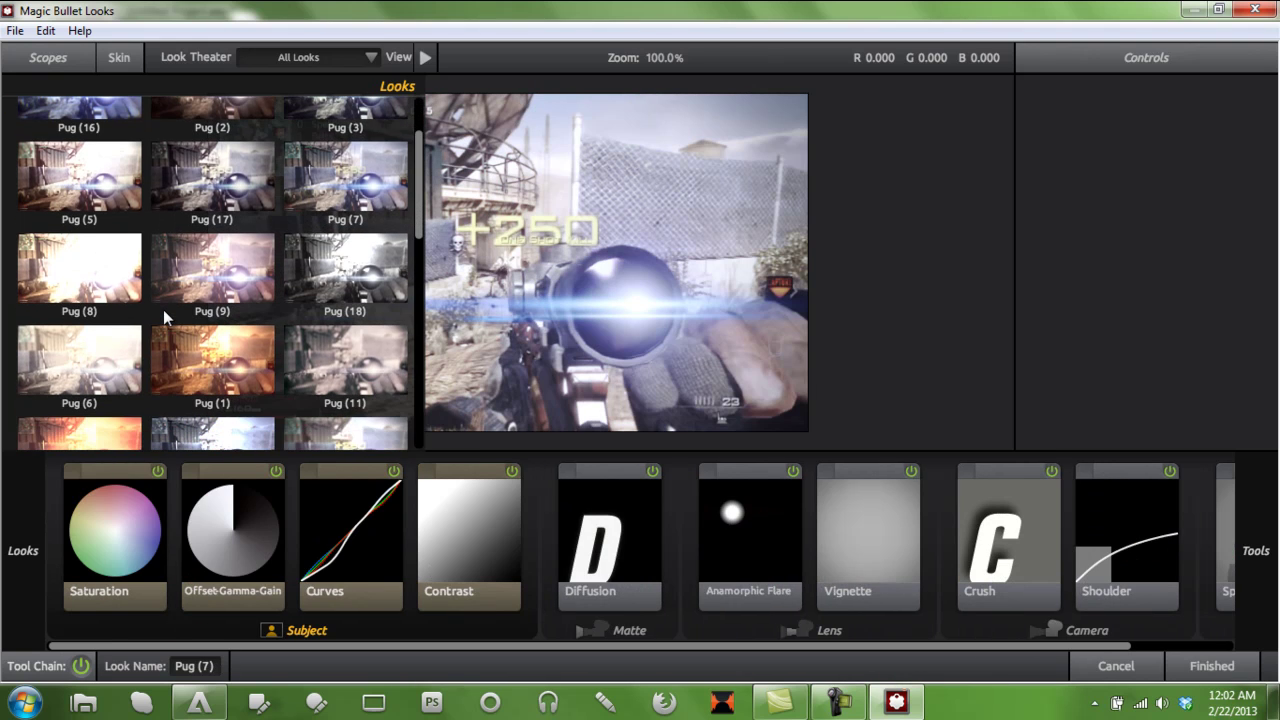
scroll(163, 309, down, 2)
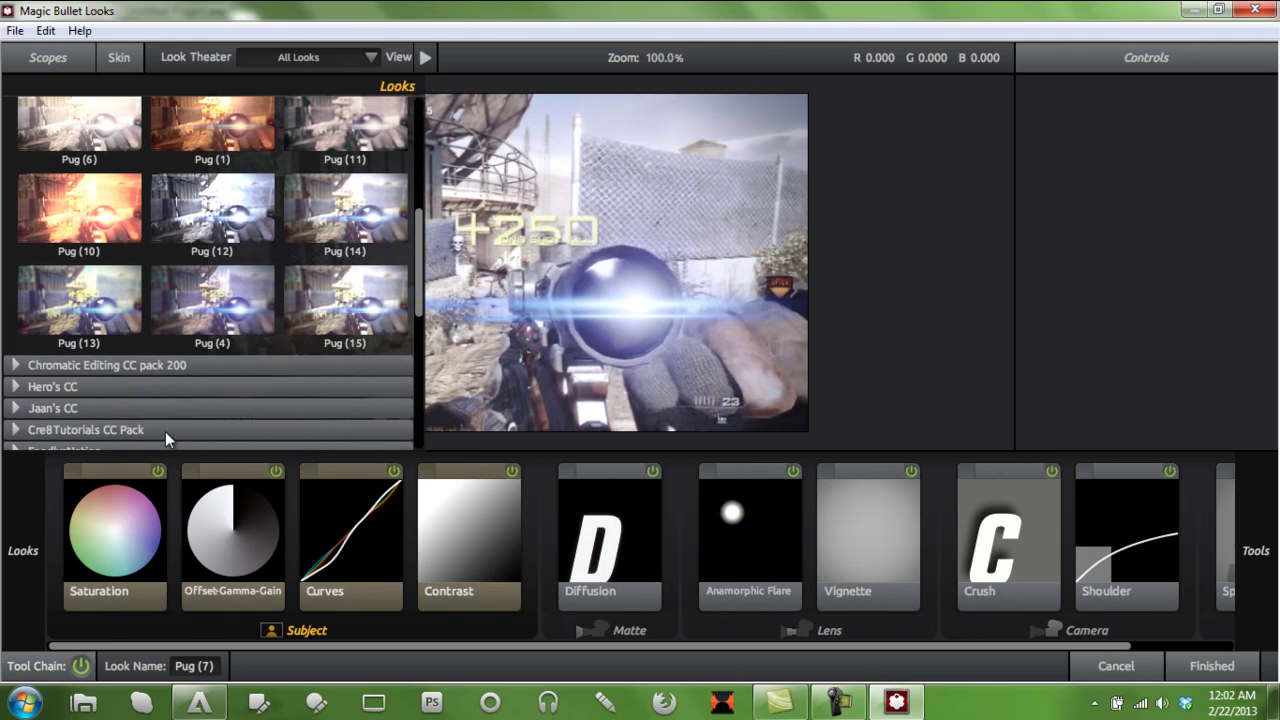
click(340, 315)
scroll(241, 345, up, 2)
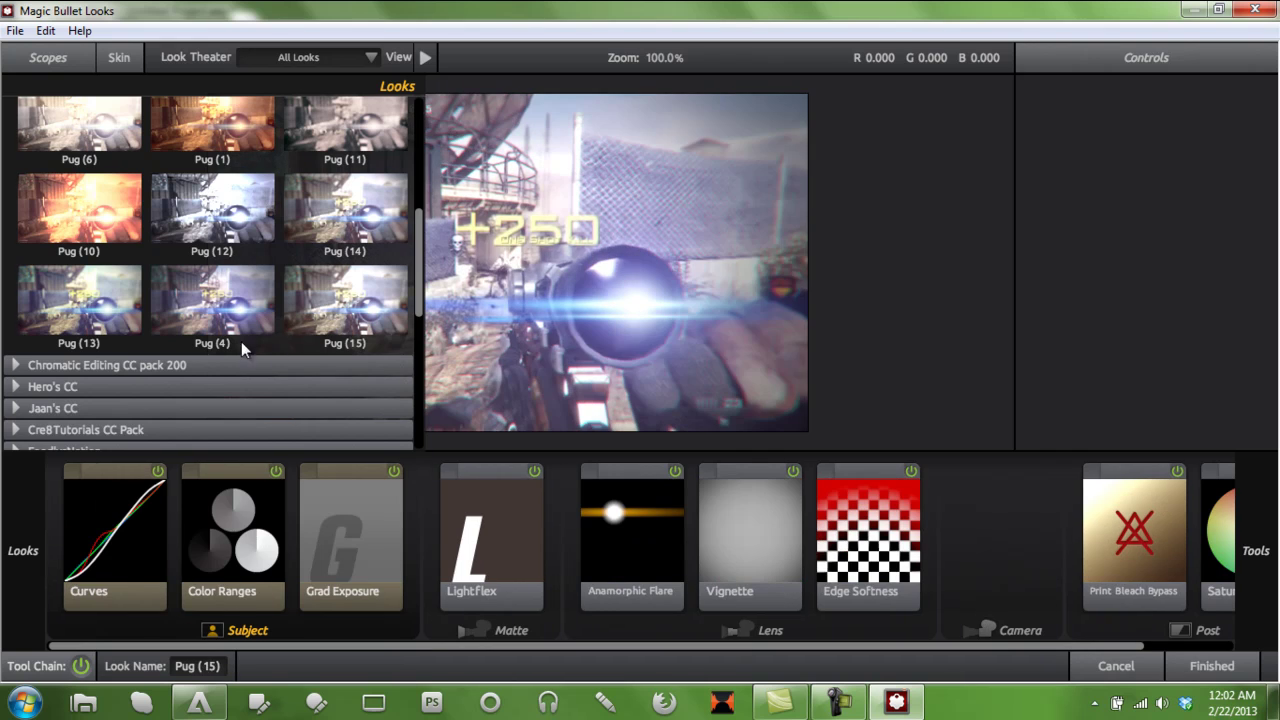
scroll(241, 341, up, 8)
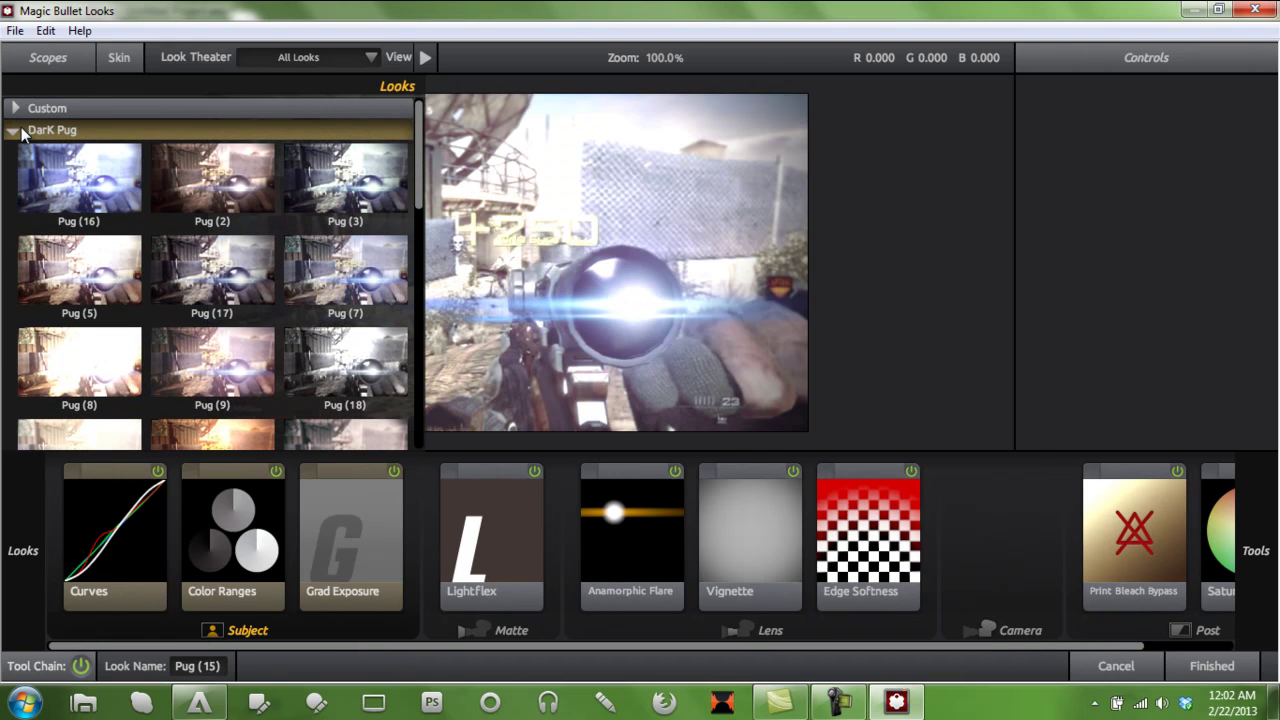
Try Artery's CC Pack looks: Earth, Rotten Peaches, War in Berlin, Legion, 101st Airborne, Green Goblin, Genesis.
click(14, 131)
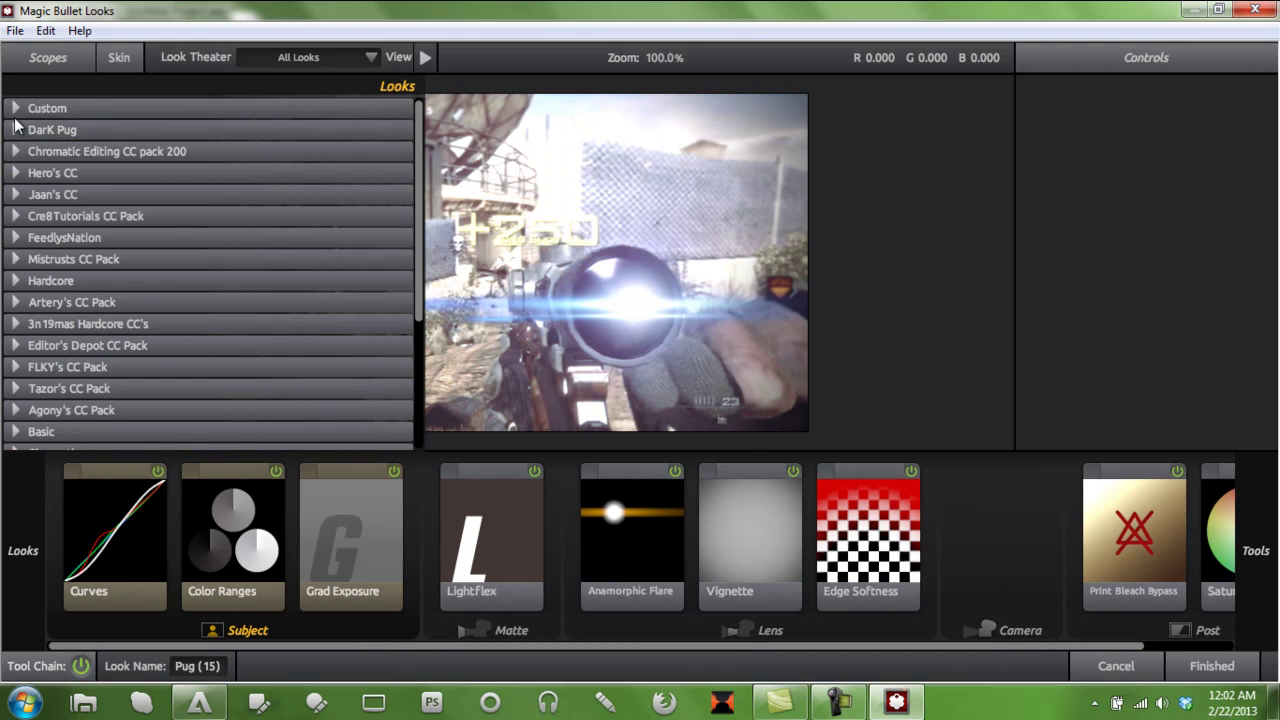
click(19, 308)
scroll(176, 294, down, 2)
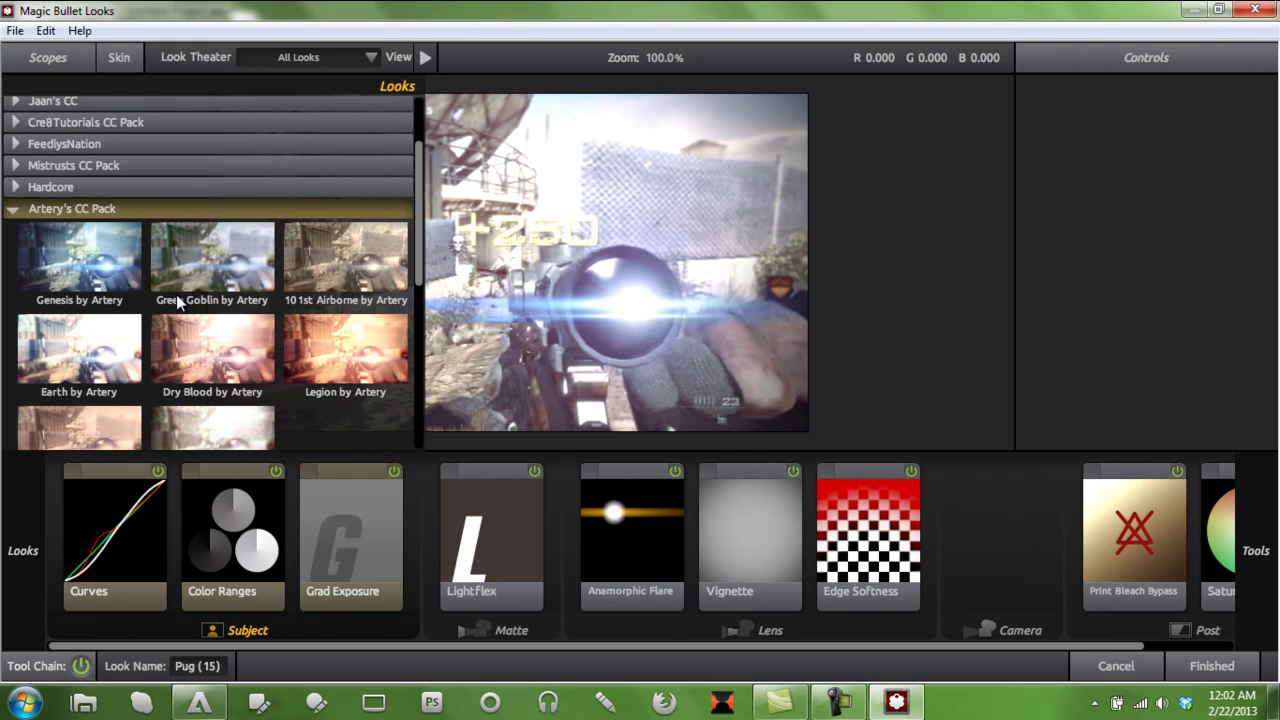
click(110, 356)
scroll(327, 363, down, 2)
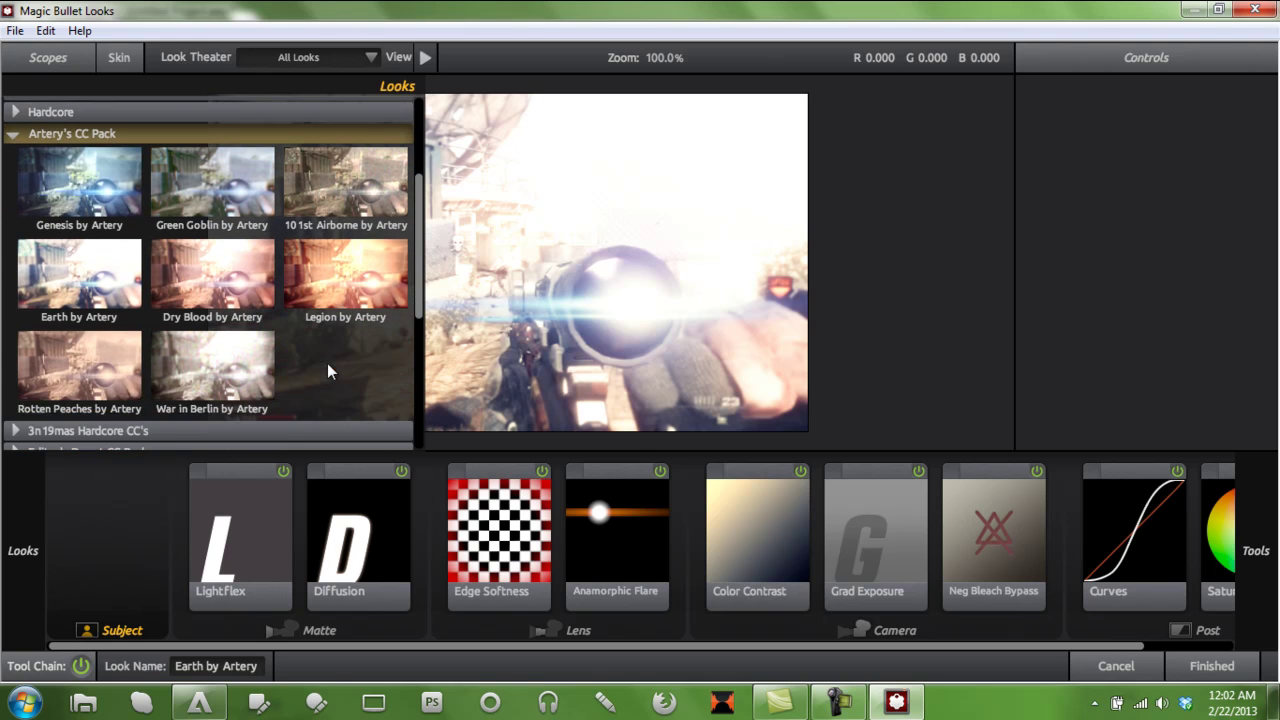
click(134, 364)
click(180, 365)
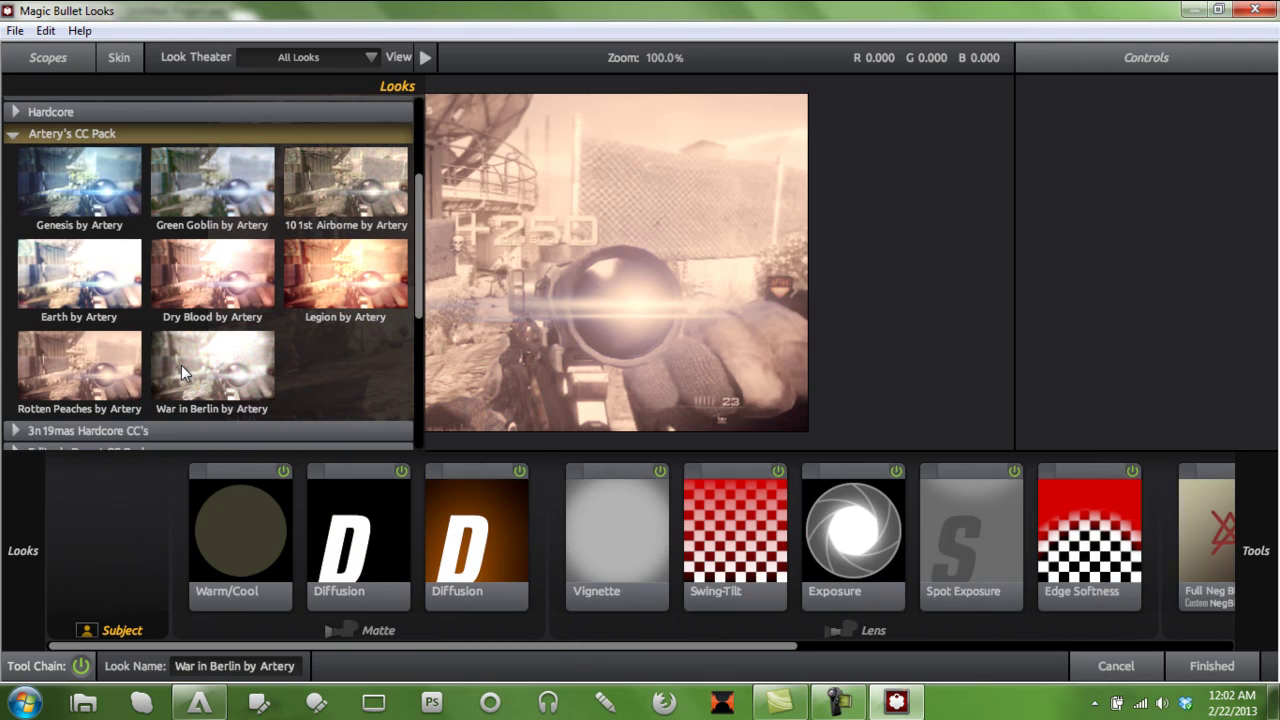
click(352, 282)
scroll(303, 355, up, 1)
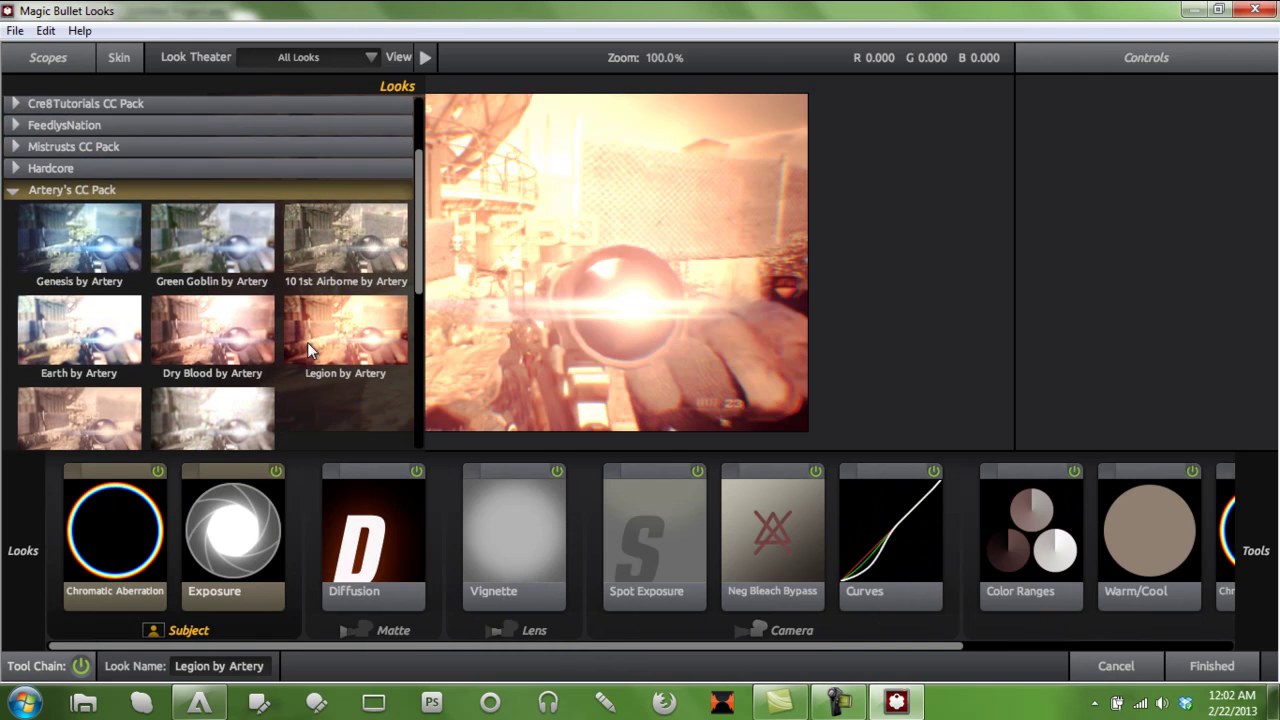
click(315, 262)
click(243, 249)
click(105, 255)
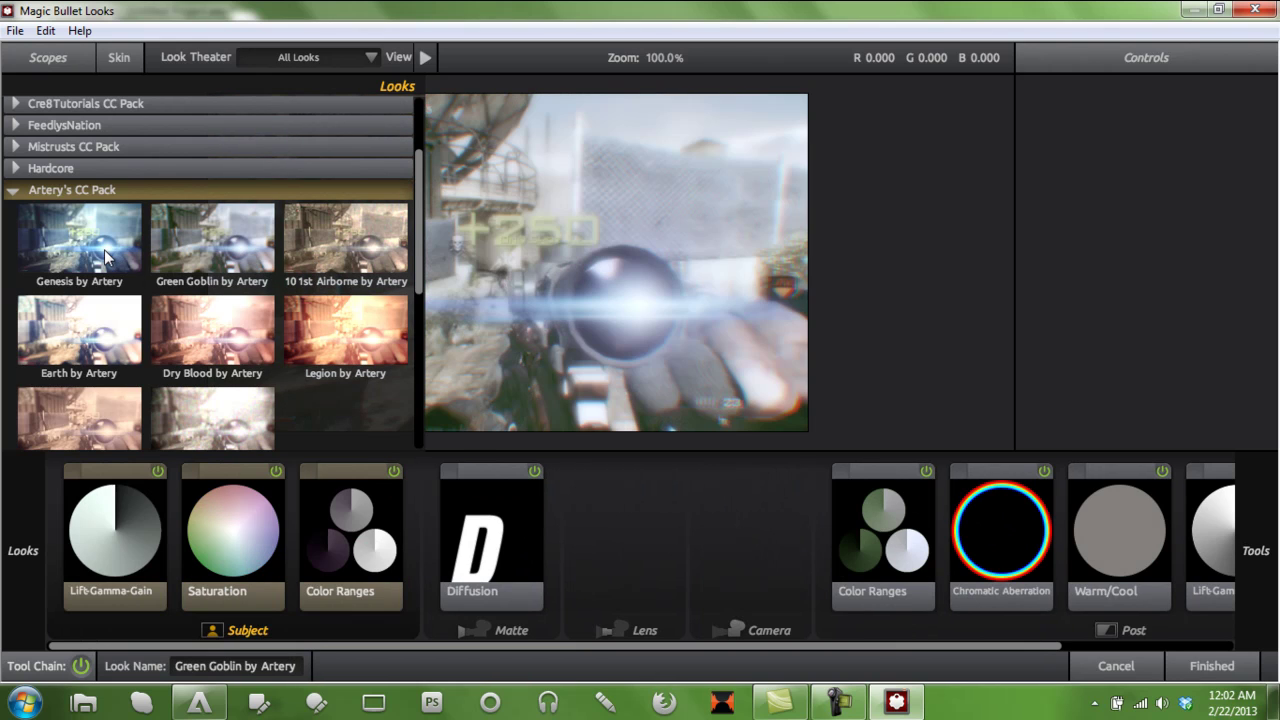
Apply CC 8 from Mistrusts CC Pack and accept it back into After Effects.
click(13, 190)
click(18, 148)
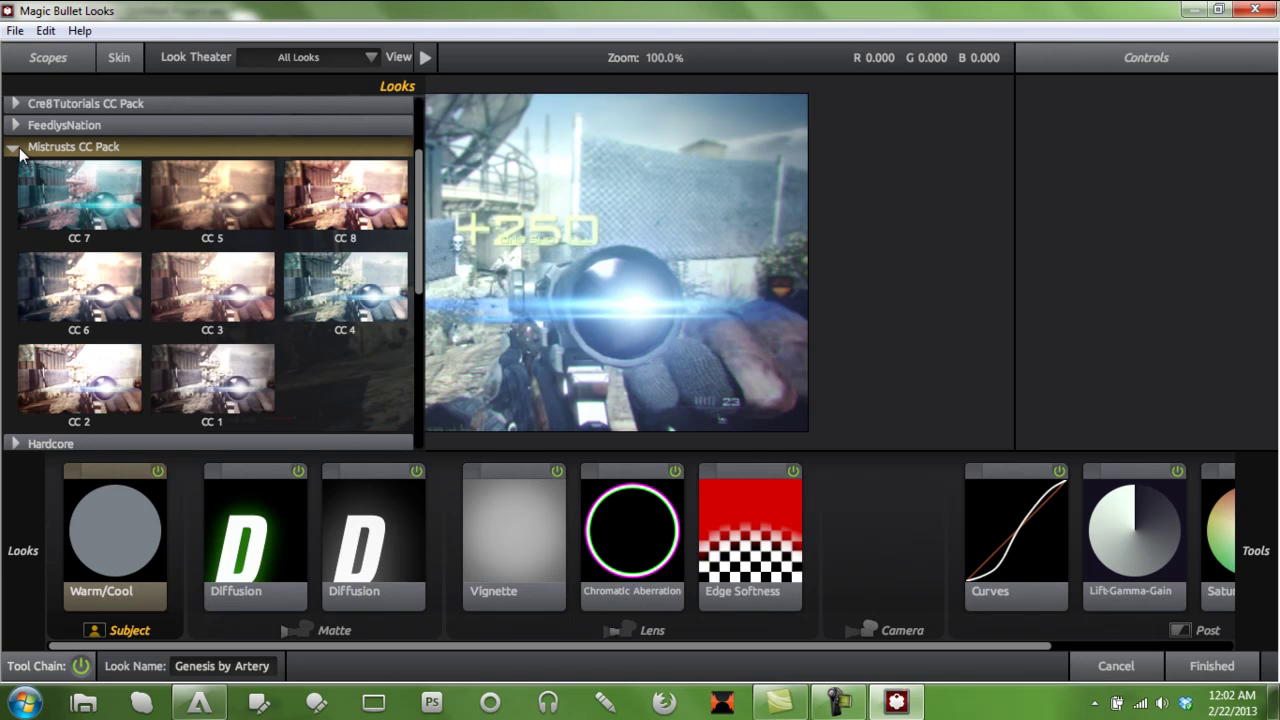
click(350, 222)
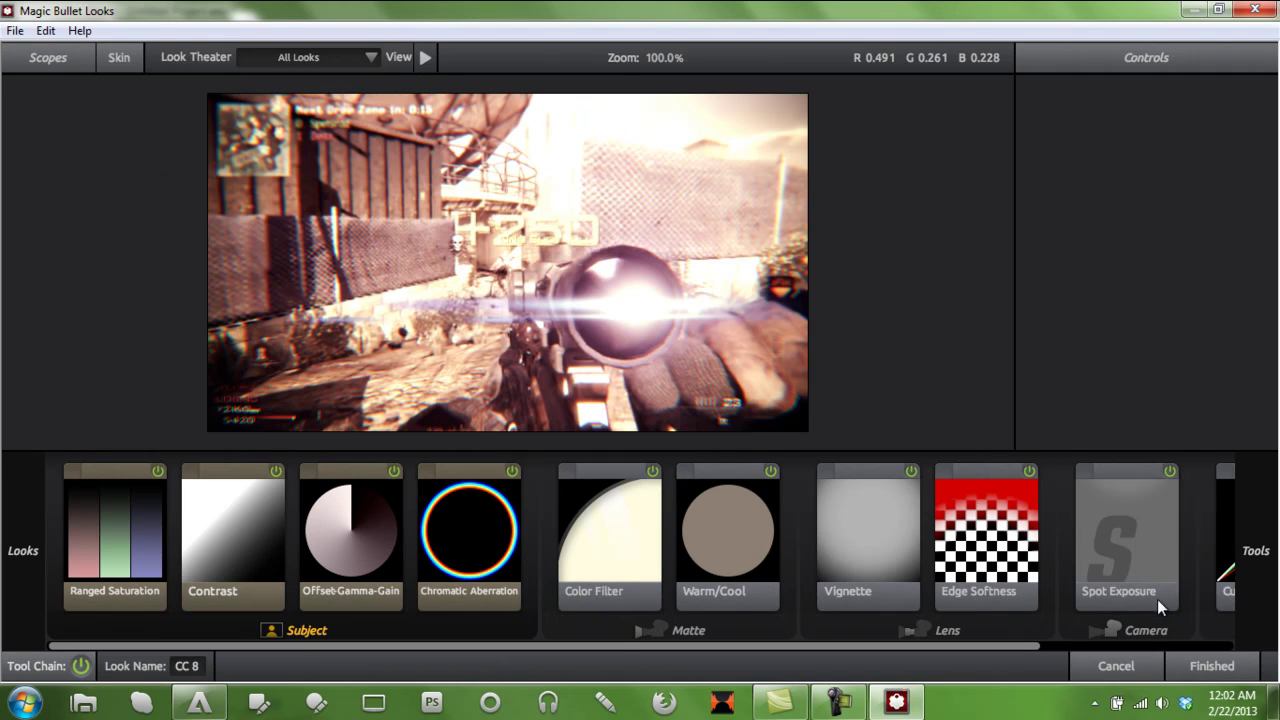
click(1210, 666)
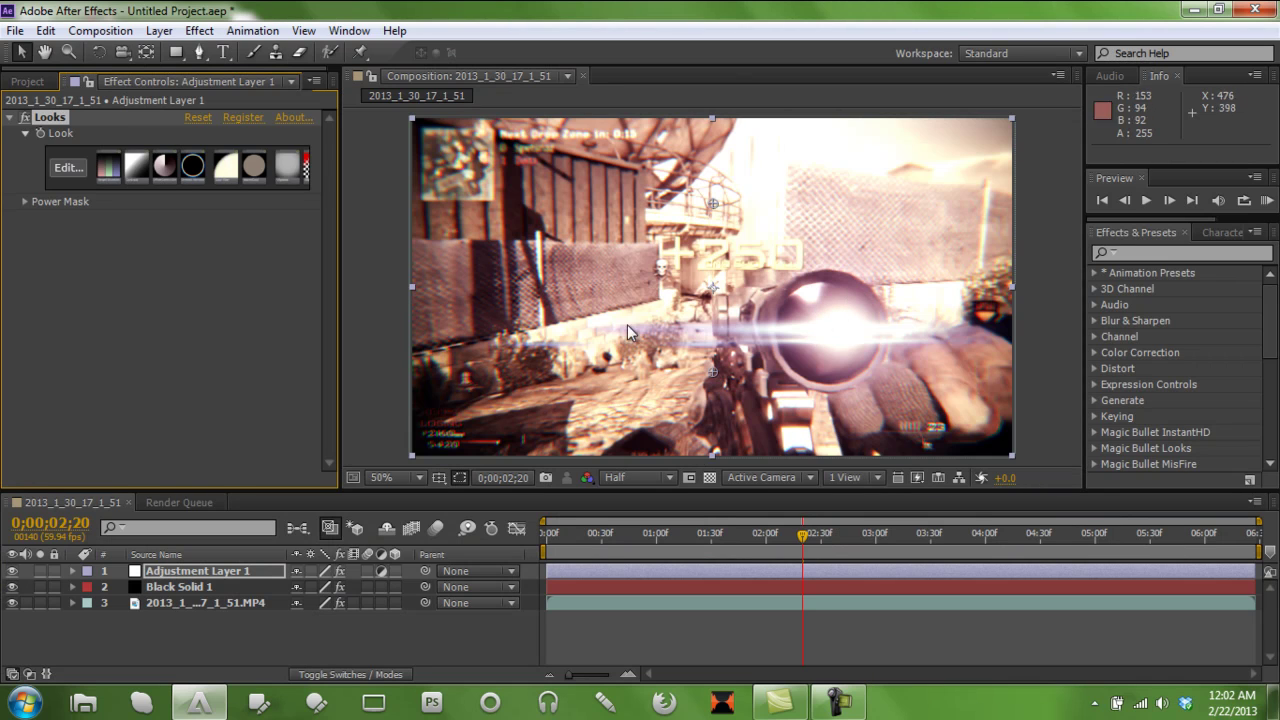
Compare the grade on and off, leave Adjustment Layer 1 hidden, and reveal Black Solid 1's keyframes with U.
click(12, 571)
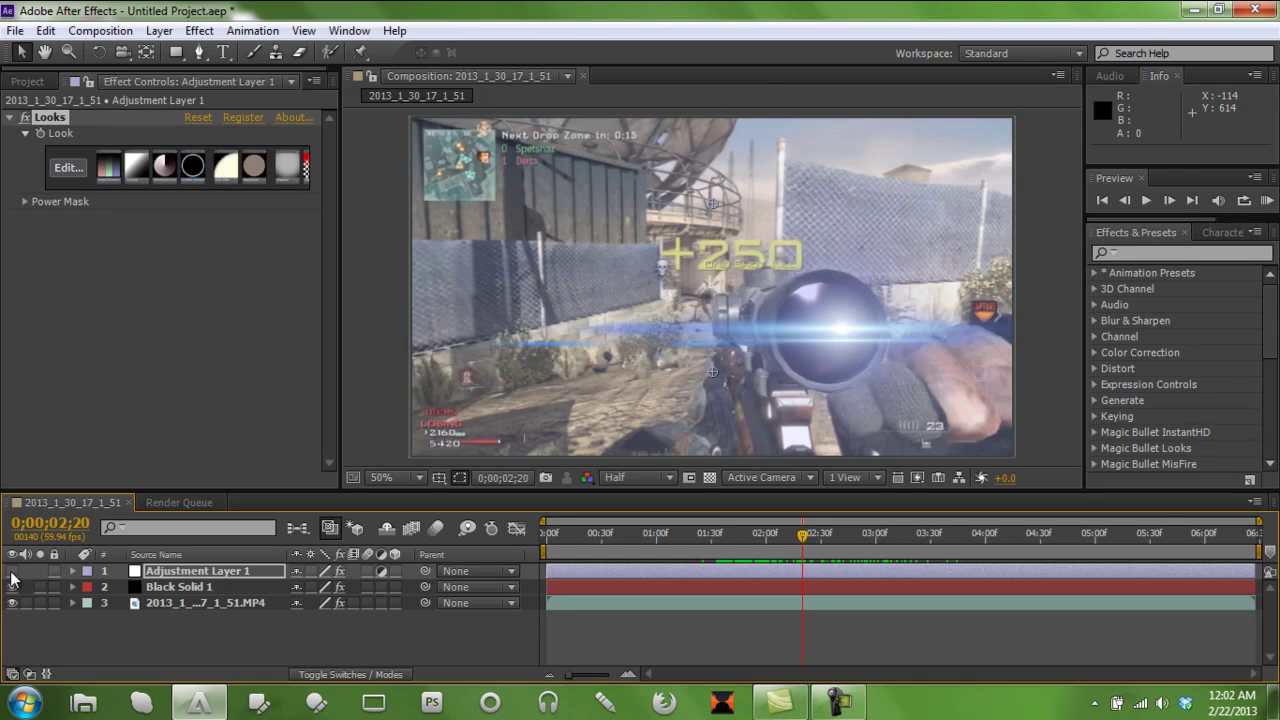
click(12, 572)
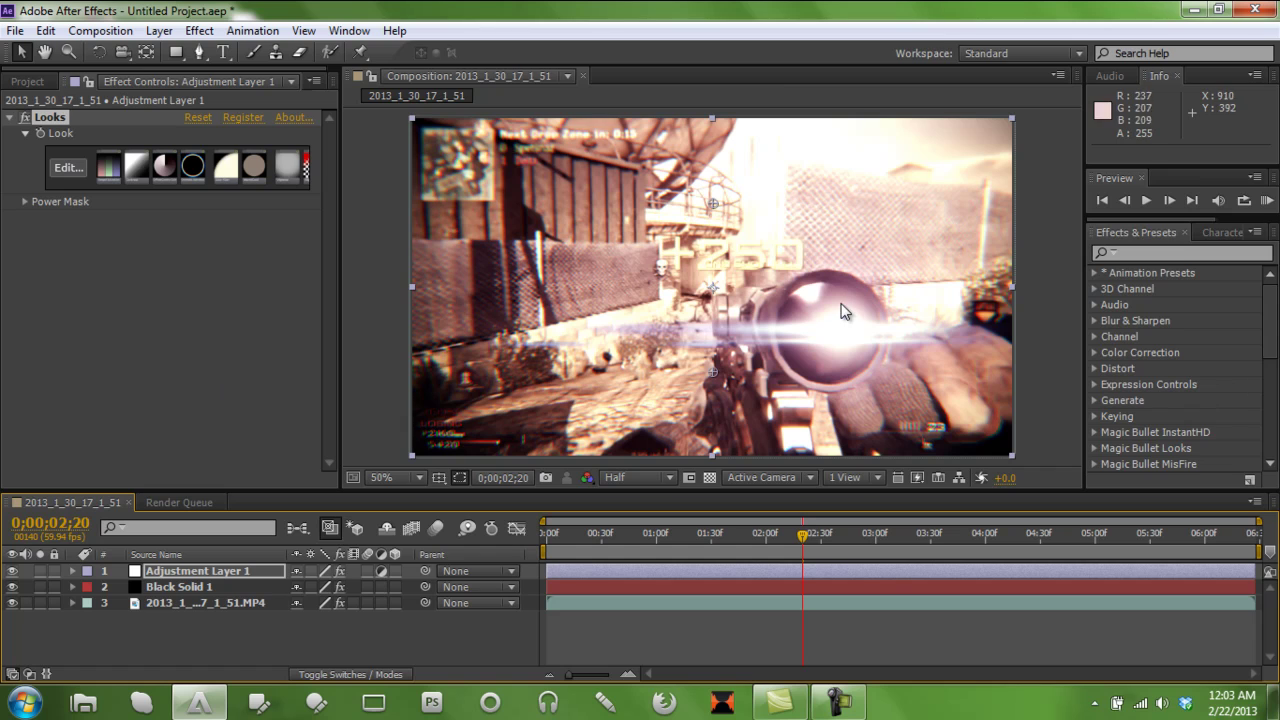
click(12, 571)
click(172, 588)
key(u)
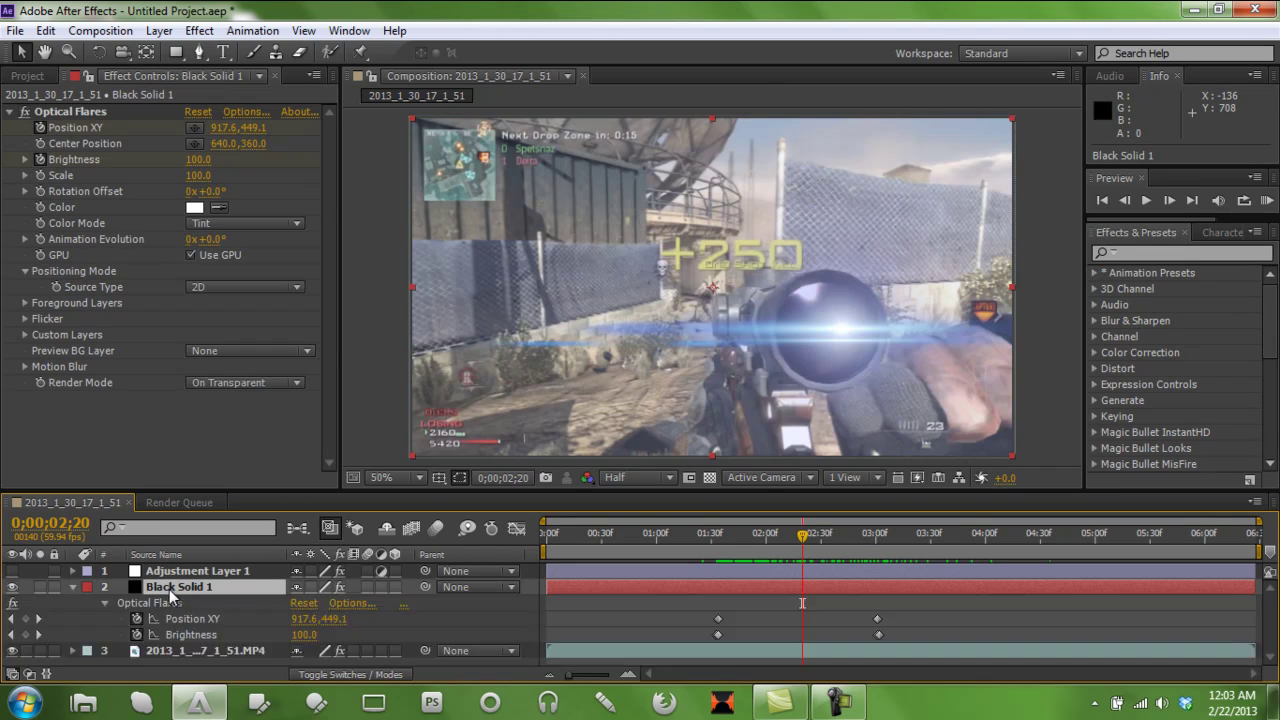
Set the Optical Flares Flicker Speed to 75 and Amount to 25.
click(774, 545)
drag(774, 545, 886, 592)
click(728, 535)
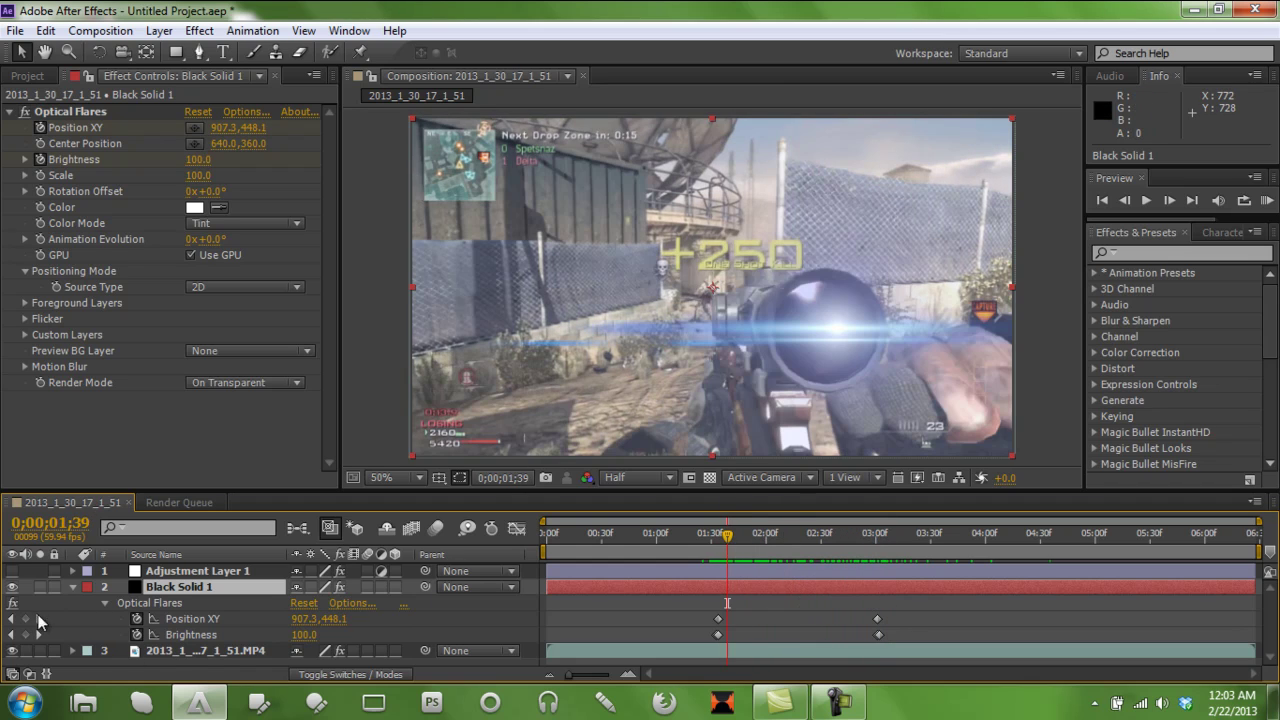
click(12, 634)
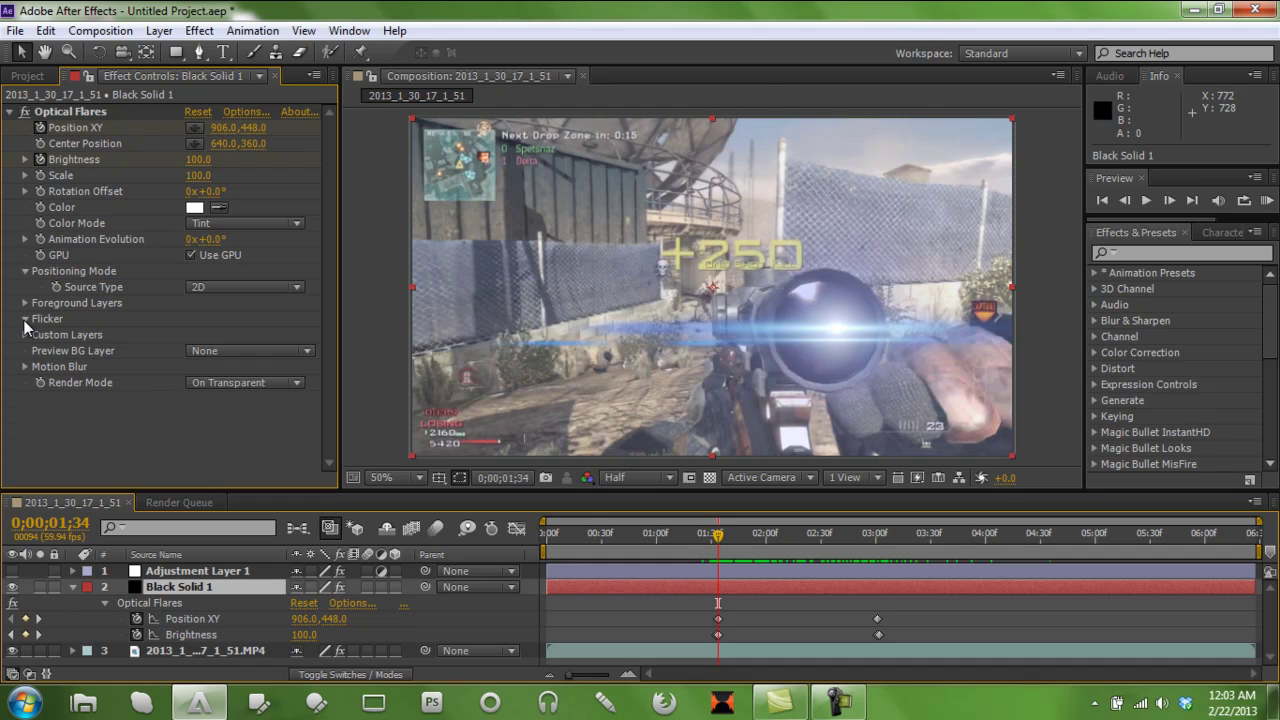
click(25, 319)
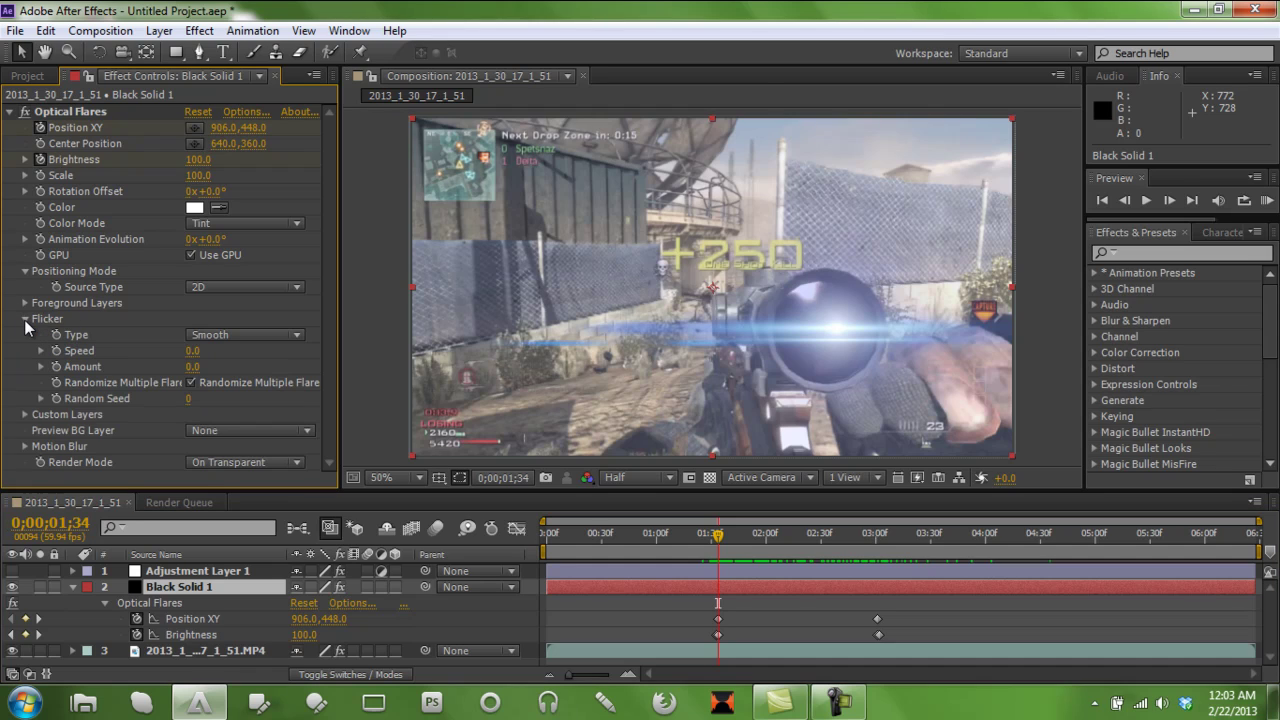
click(193, 352)
text(75)
key(Return)
click(192, 367)
key(Return)
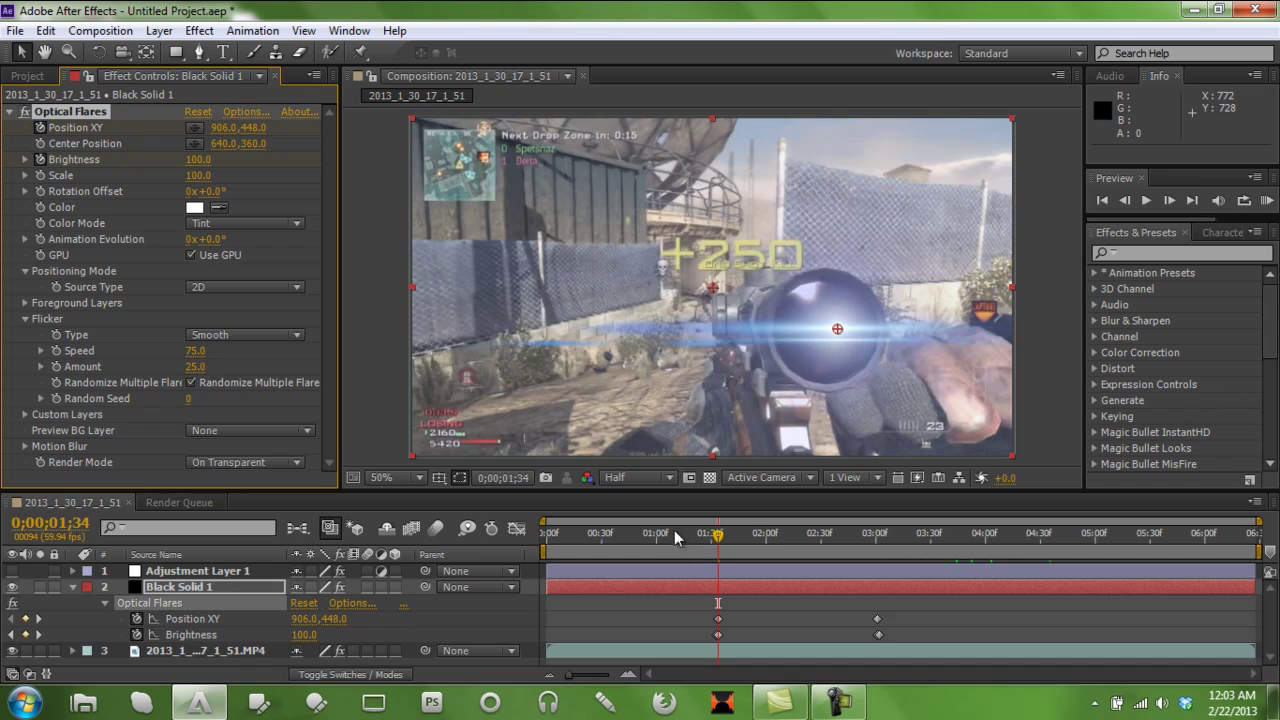
Scrub to check the flicker, turn the grade layer back on, and collapse the flare properties.
drag(722, 541, 886, 575)
drag(12, 587, 12, 571)
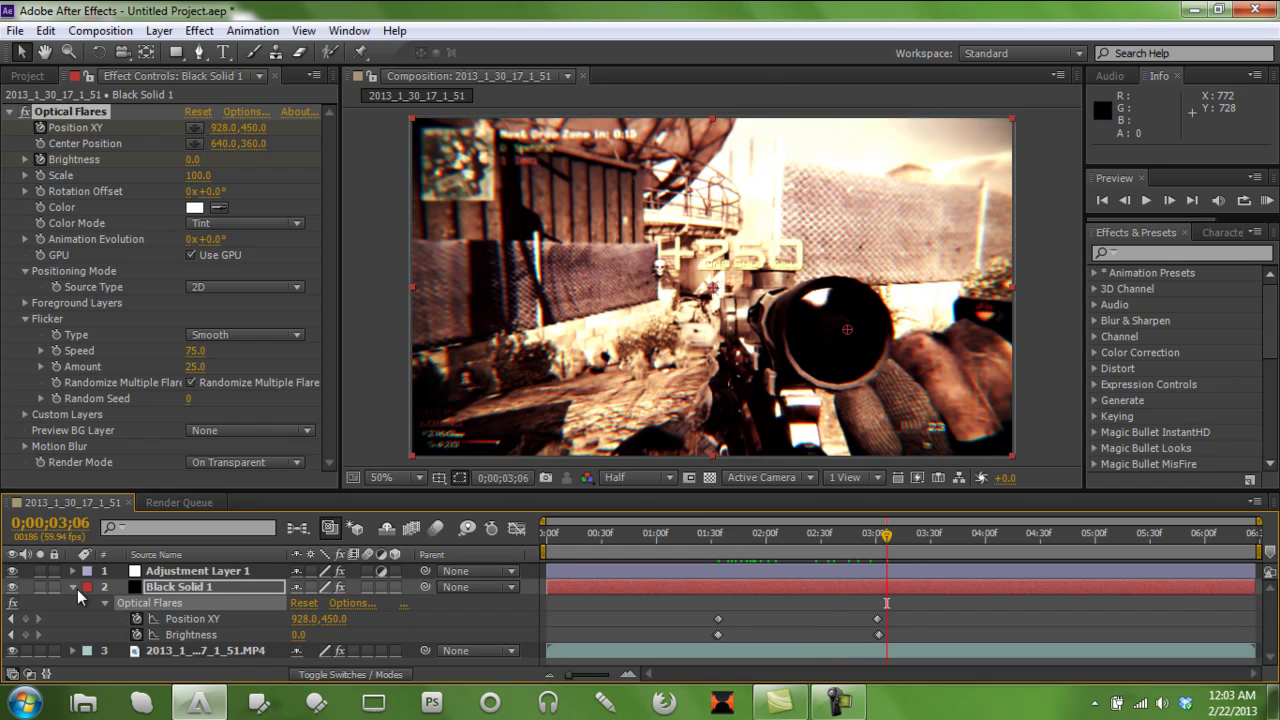
key(u)
click(708, 540)
drag(708, 540, 717, 549)
Play back the preview and lower the flicker Speed to 50.
click(838, 703)
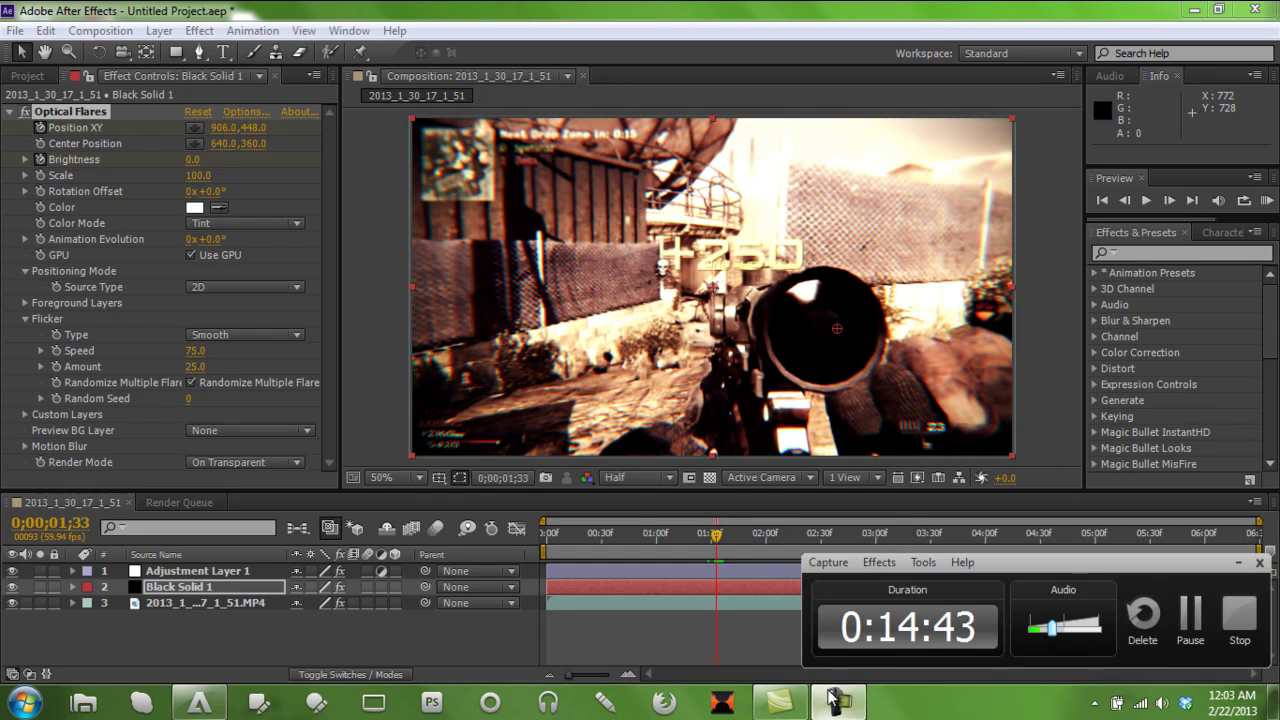
click(1190, 615)
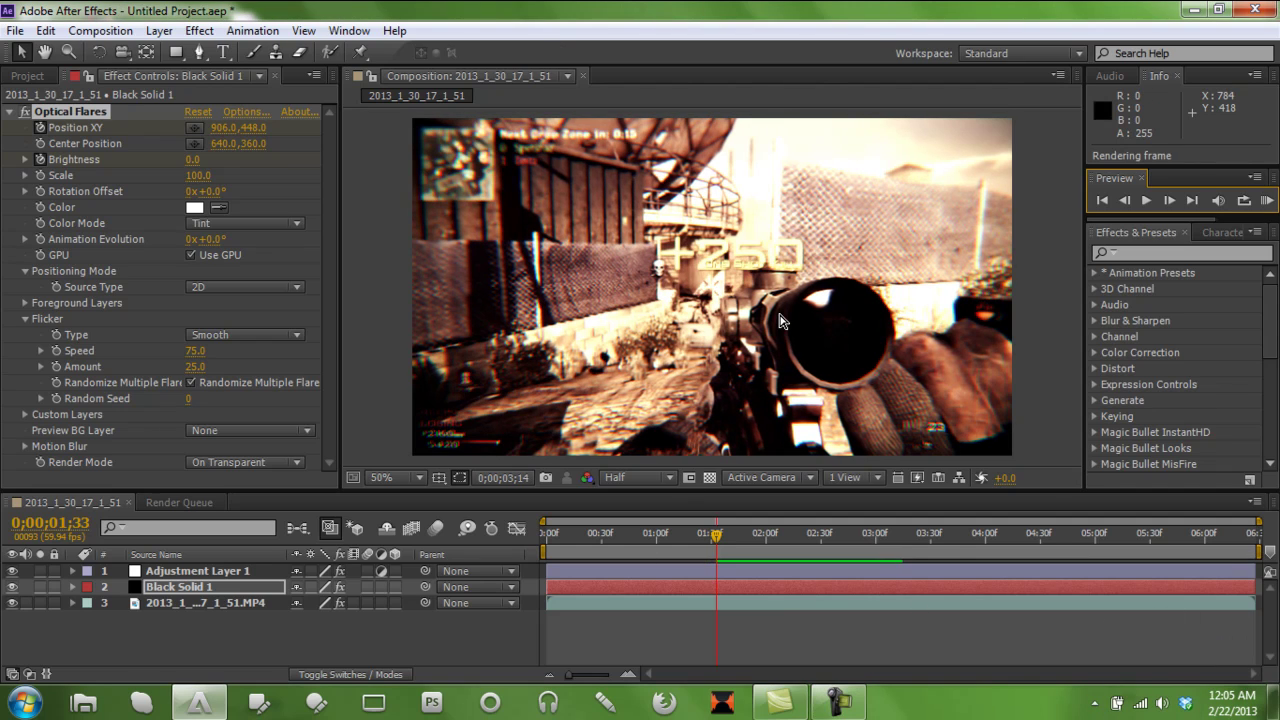
click(434, 653)
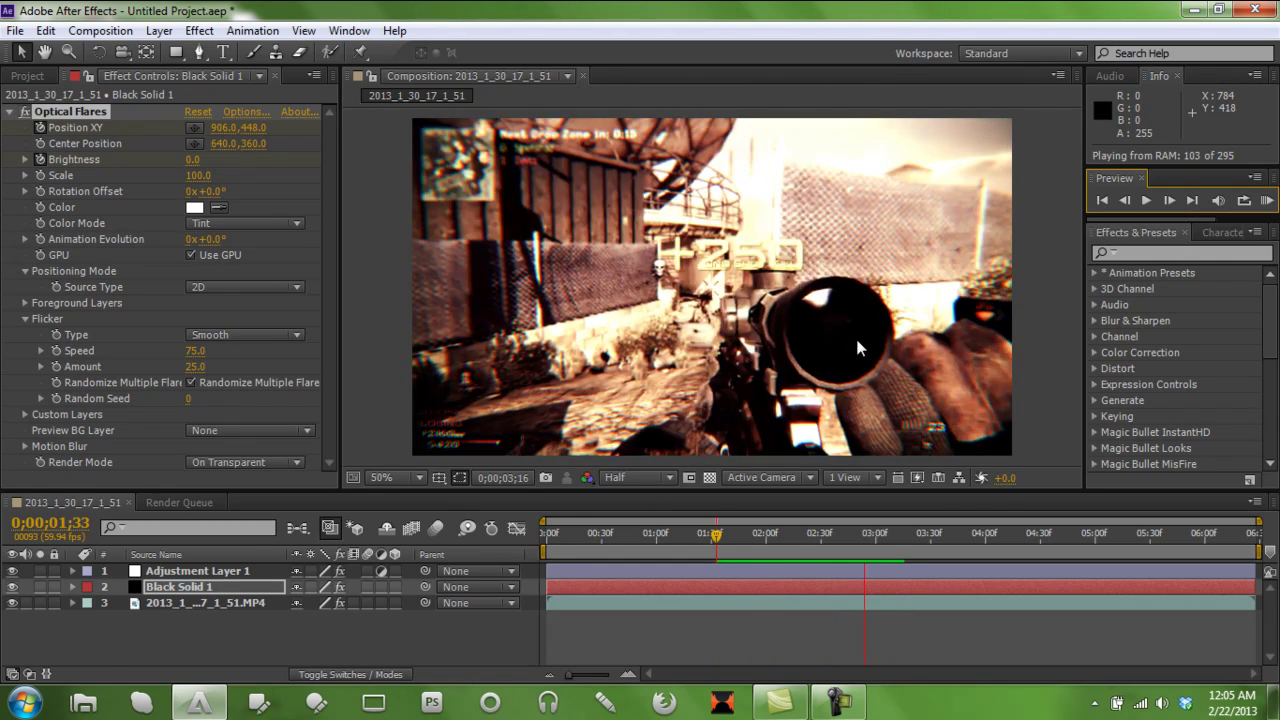
click(195, 351)
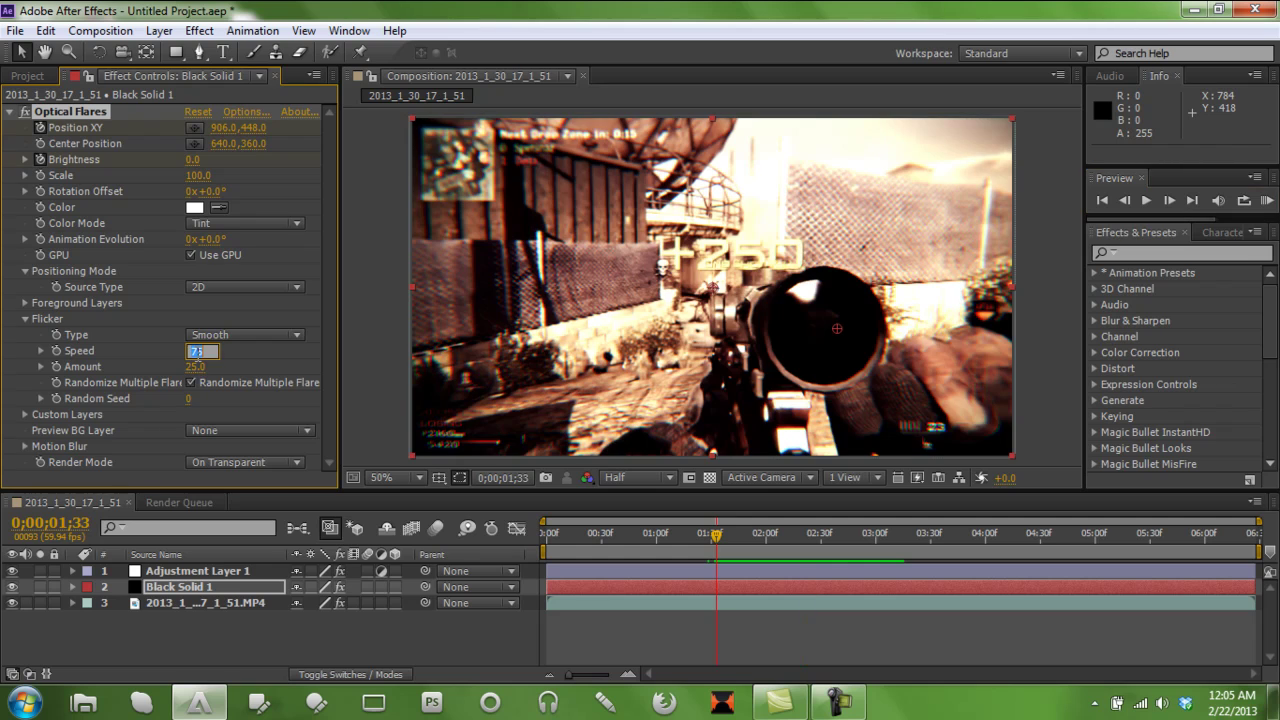
key(Return)
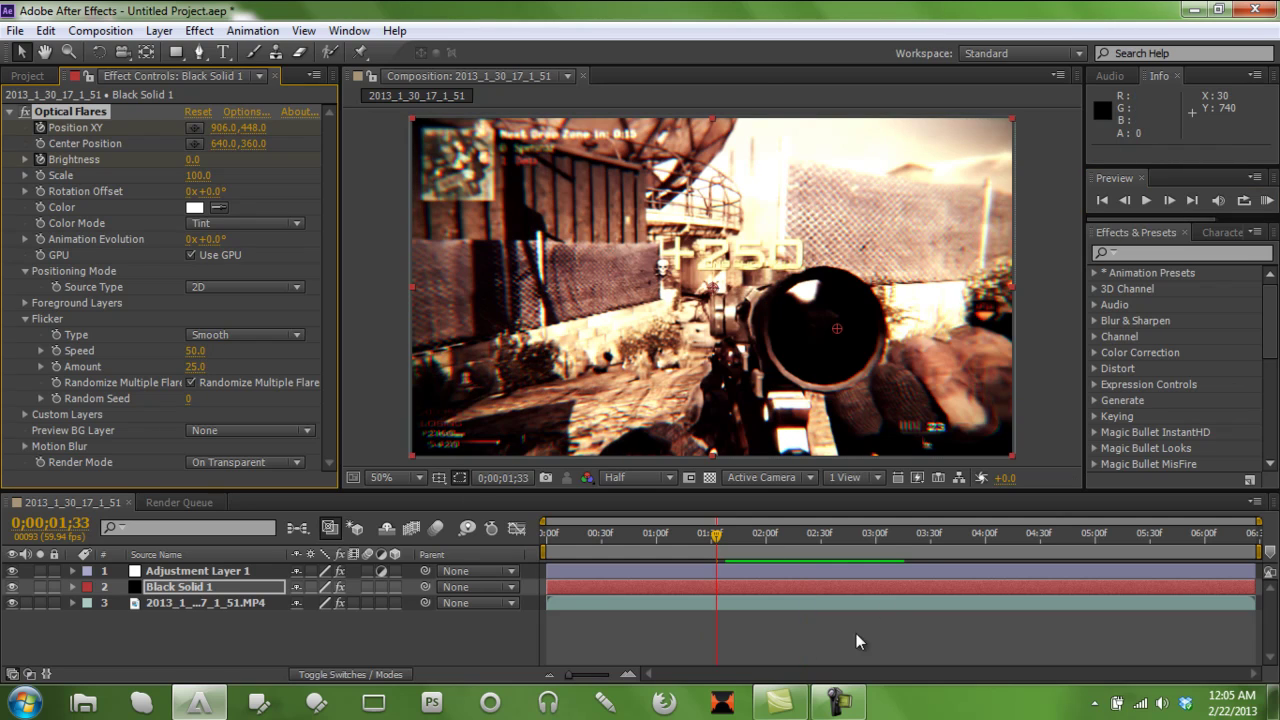
drag(716, 540, 767, 556)
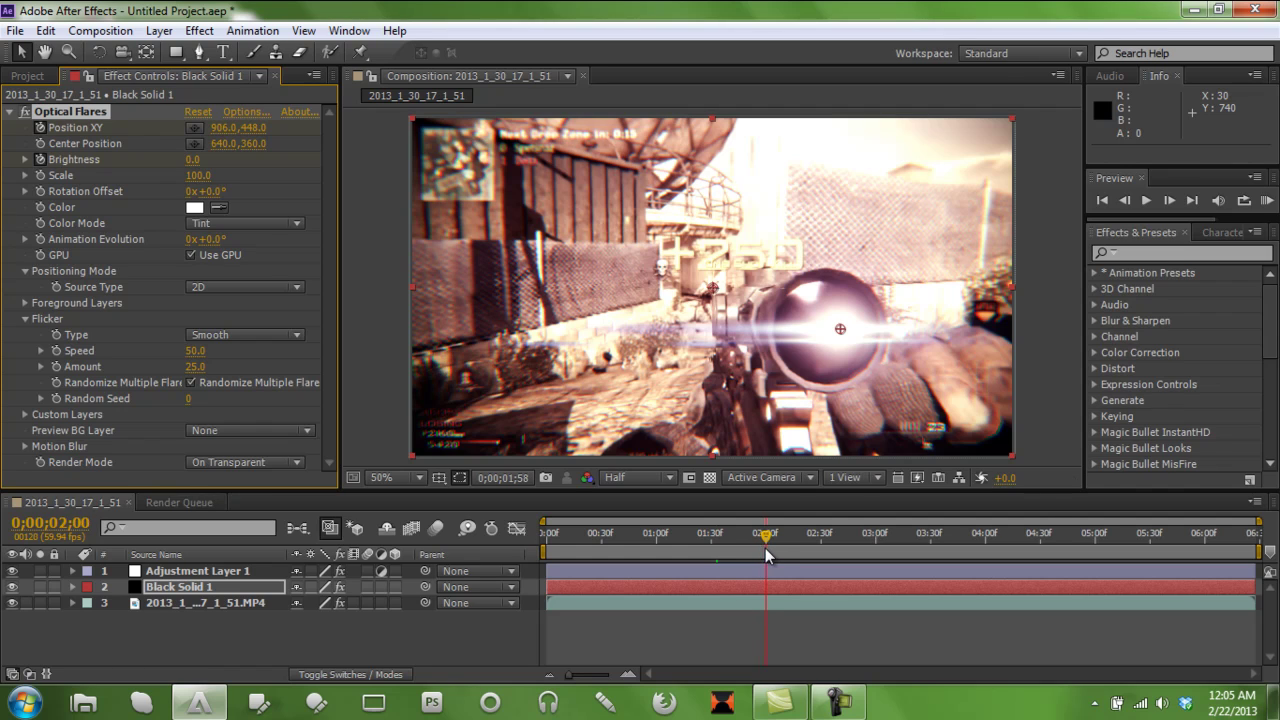
Compare with the grade off, re-enable Adjustment Layer 1, and reopen Looks at 0;00;02;56.
click(12, 571)
mouse_move(767, 537)
mouse_down()
mouse_move(712, 543)
mouse_move(962, 553)
mouse_up()
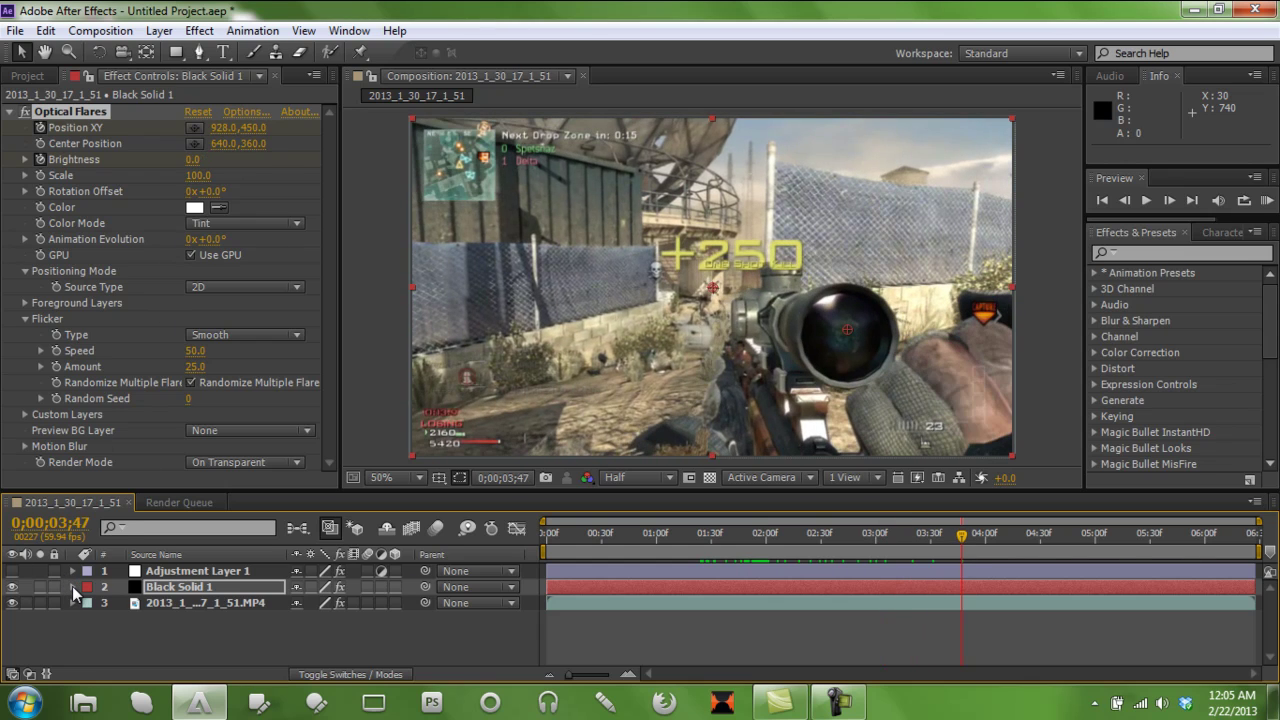
click(229, 571)
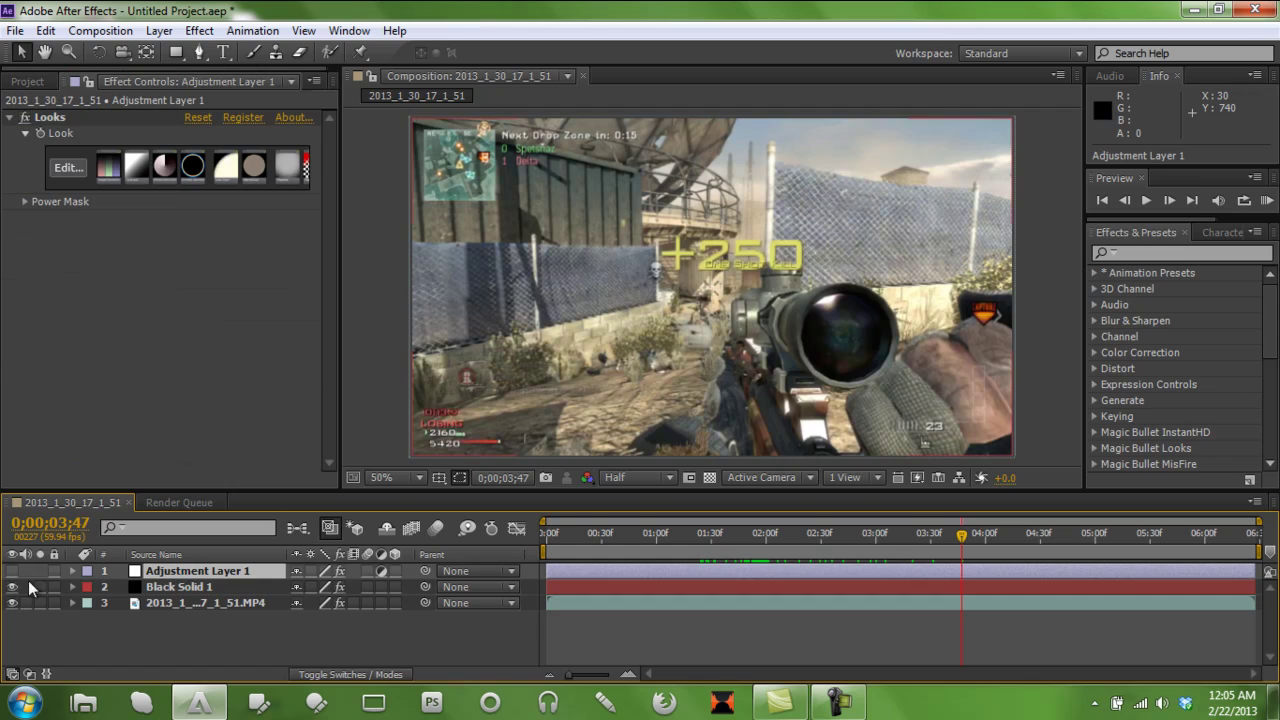
click(12, 573)
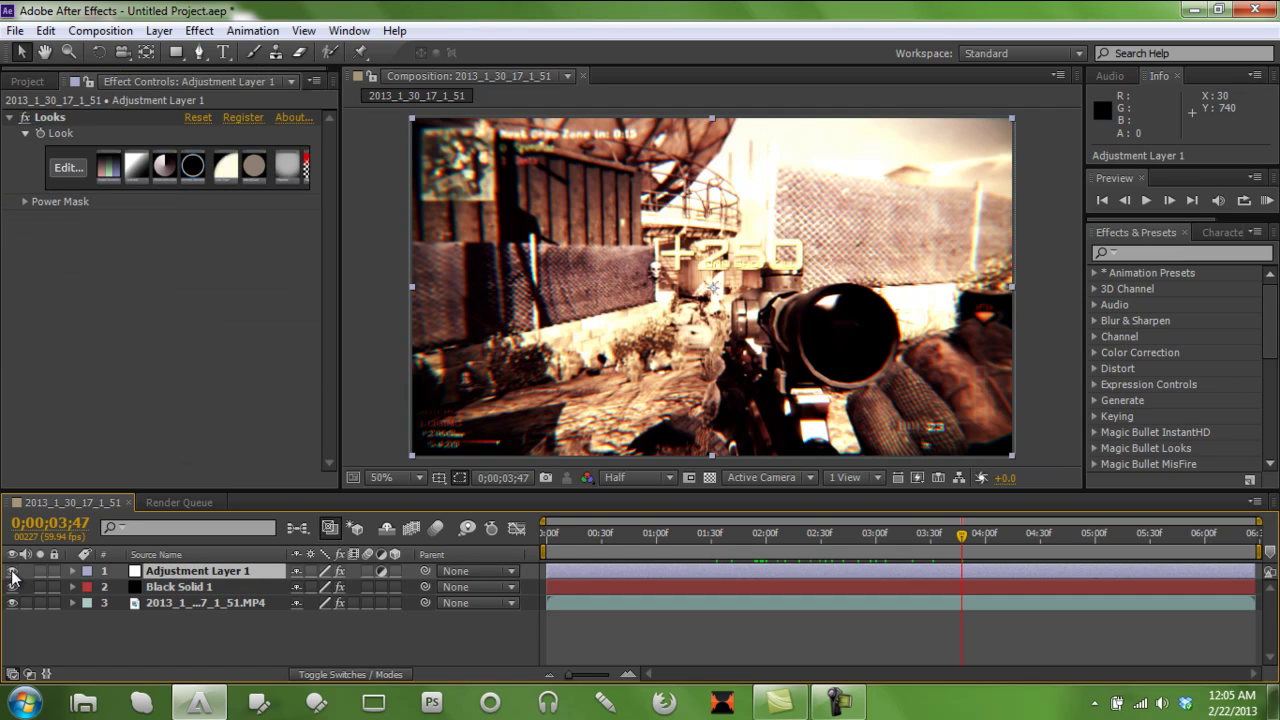
click(67, 168)
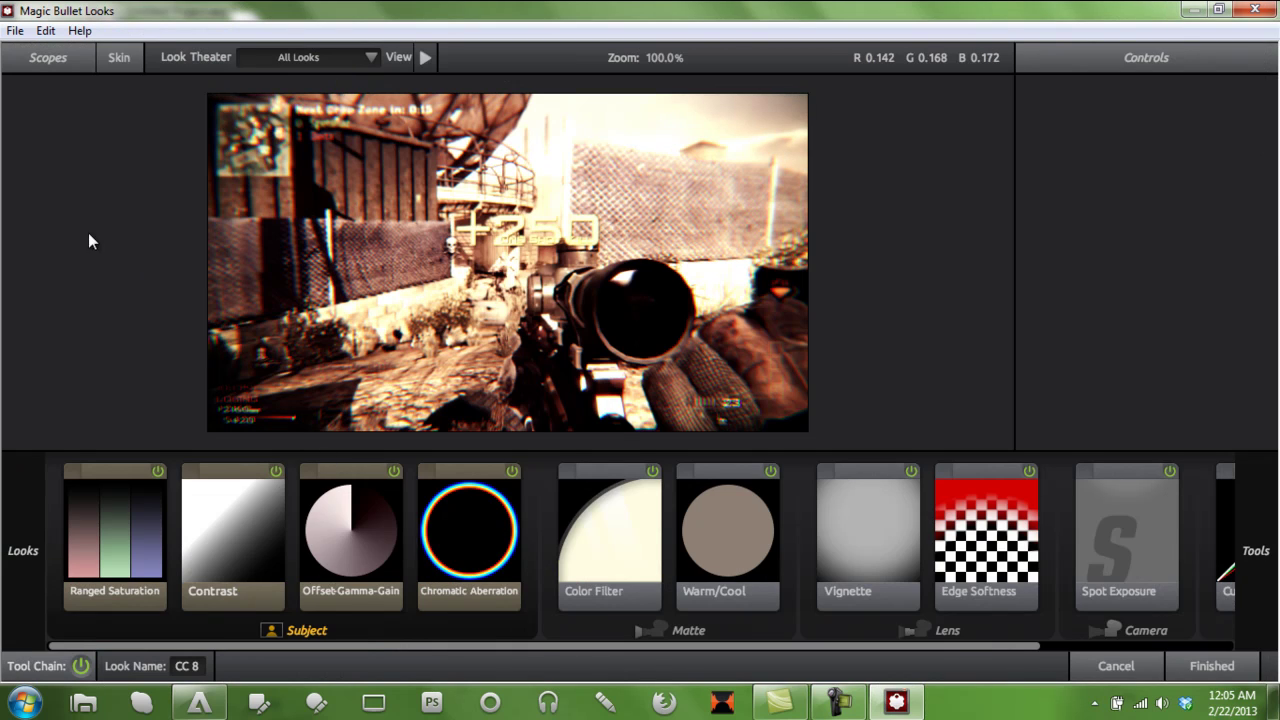
click(1110, 668)
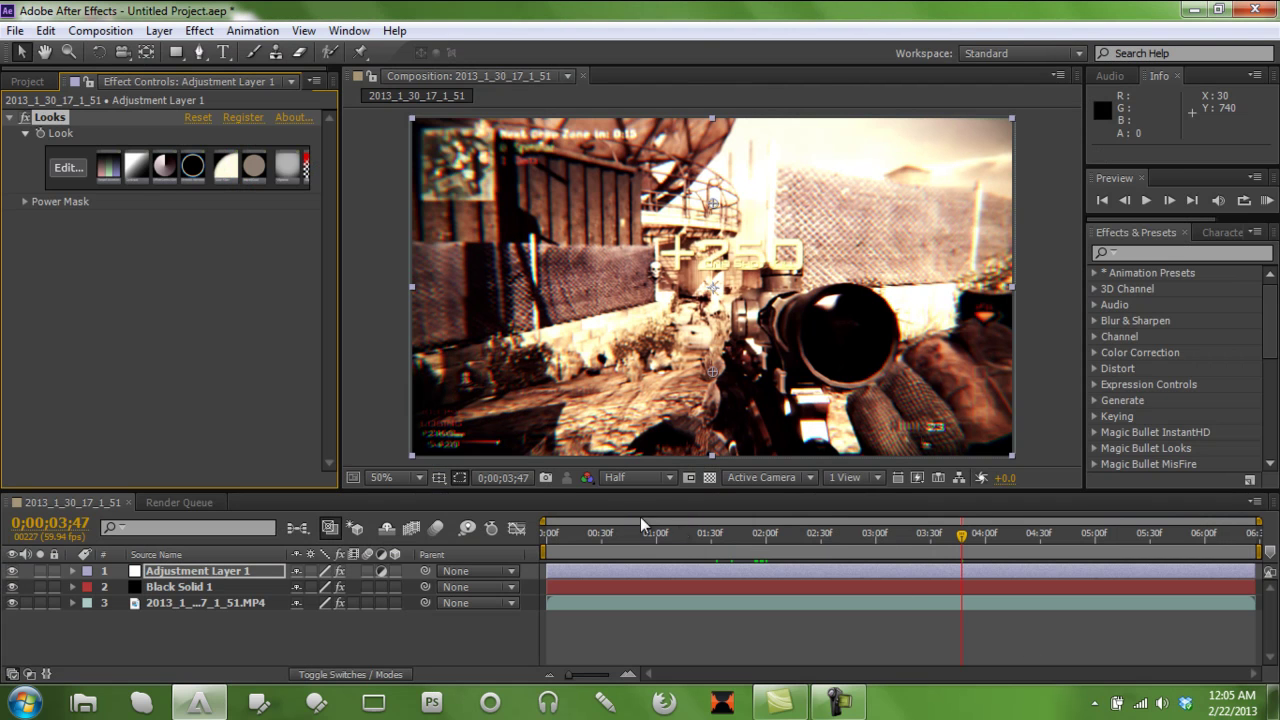
click(869, 547)
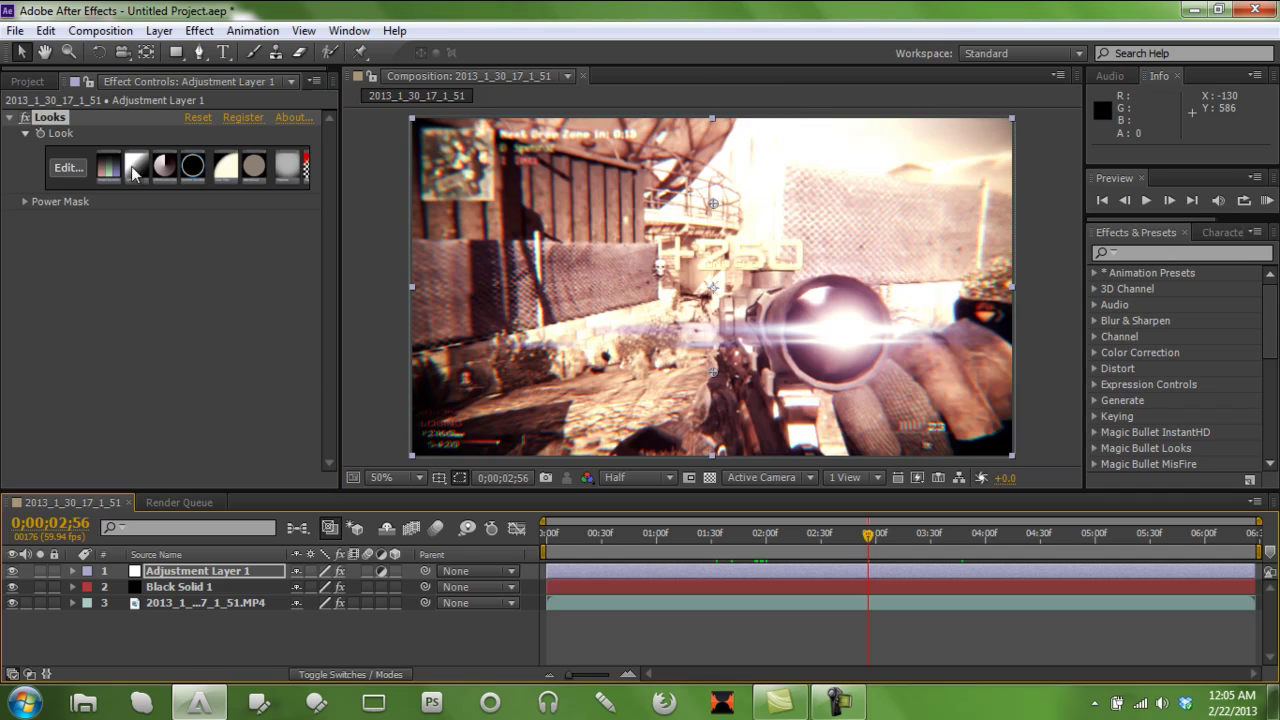
click(62, 168)
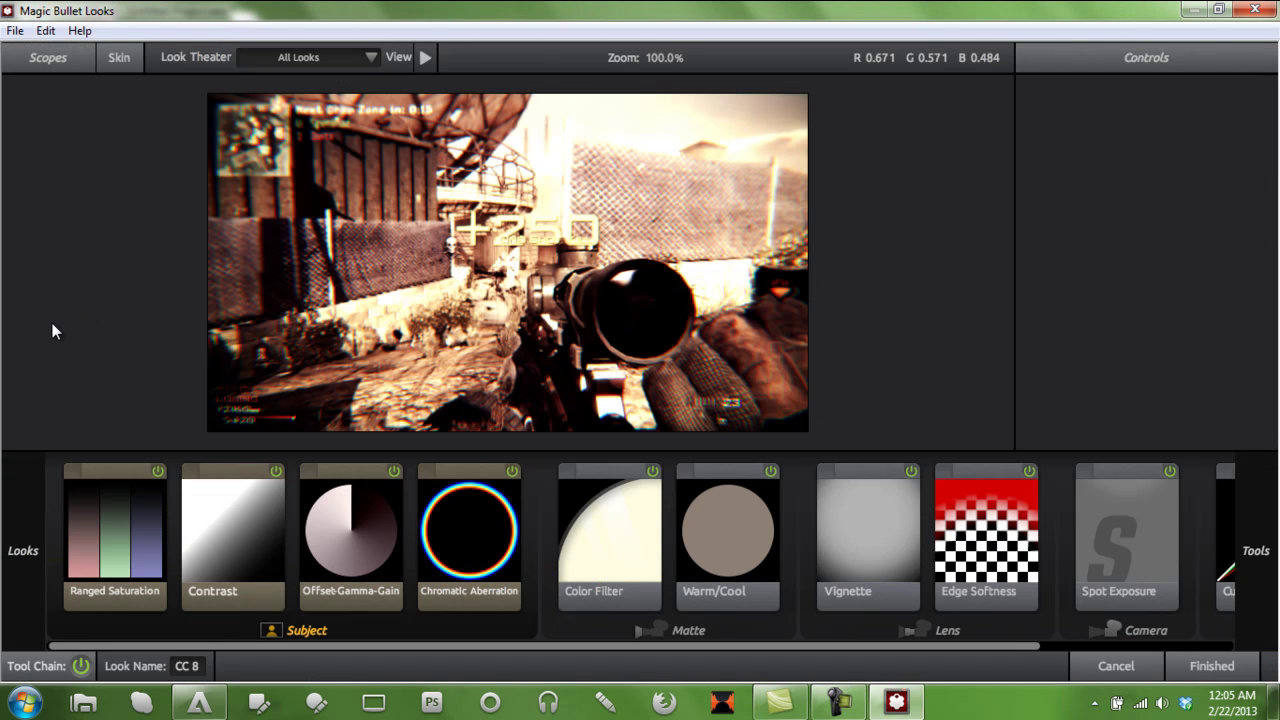
Preview Editor's Depot CC Pack looks: Savior, Purple, Rock and Nature by ED.
mouse_move(2, 285)
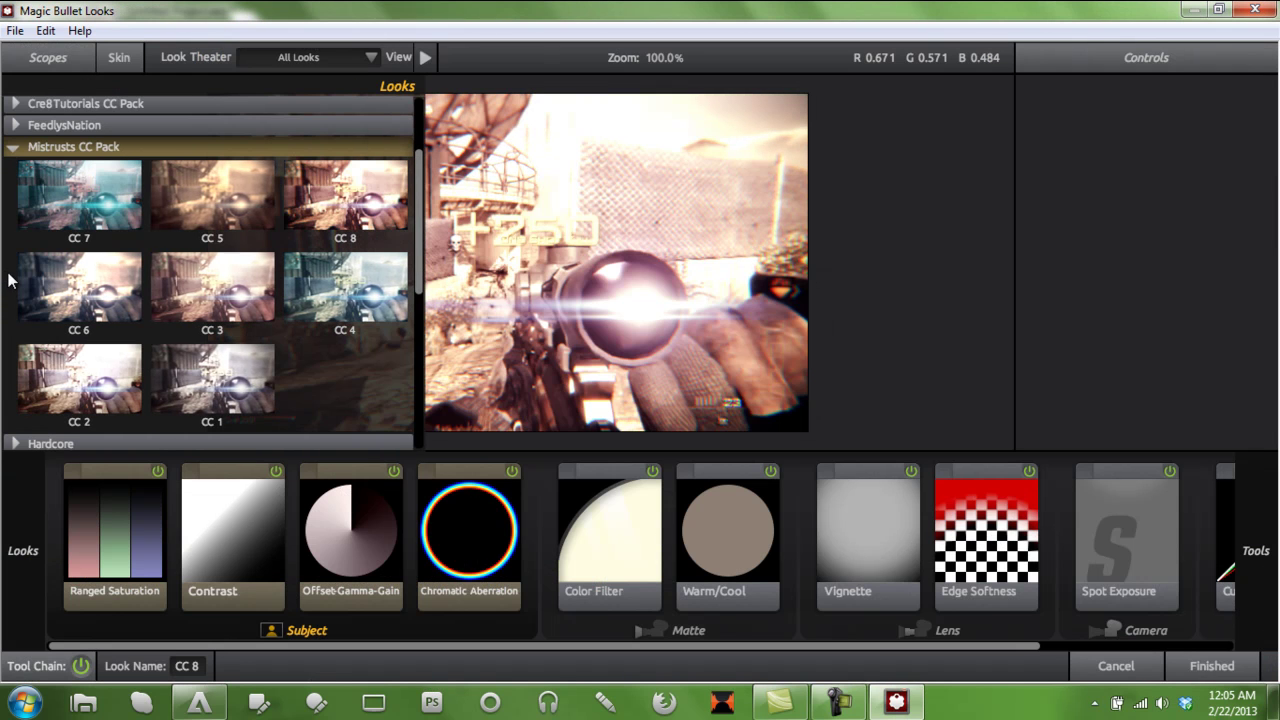
click(13, 147)
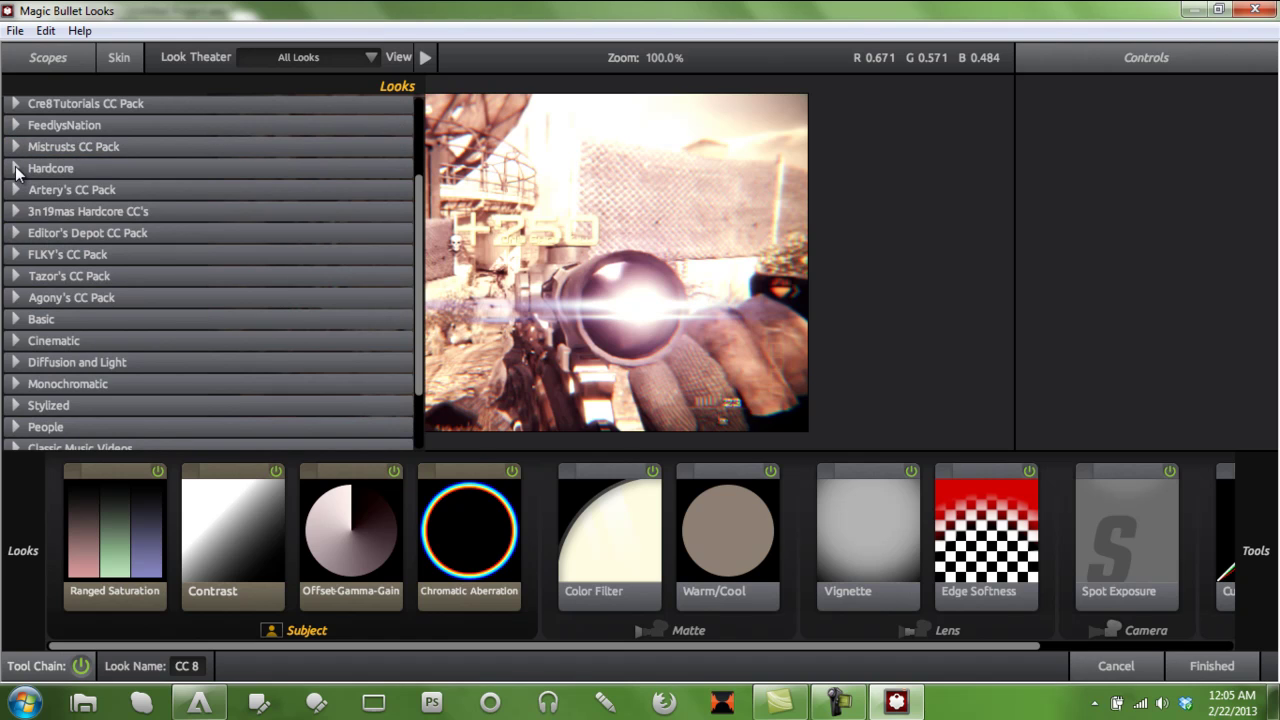
click(15, 170)
click(15, 170)
click(15, 233)
click(54, 302)
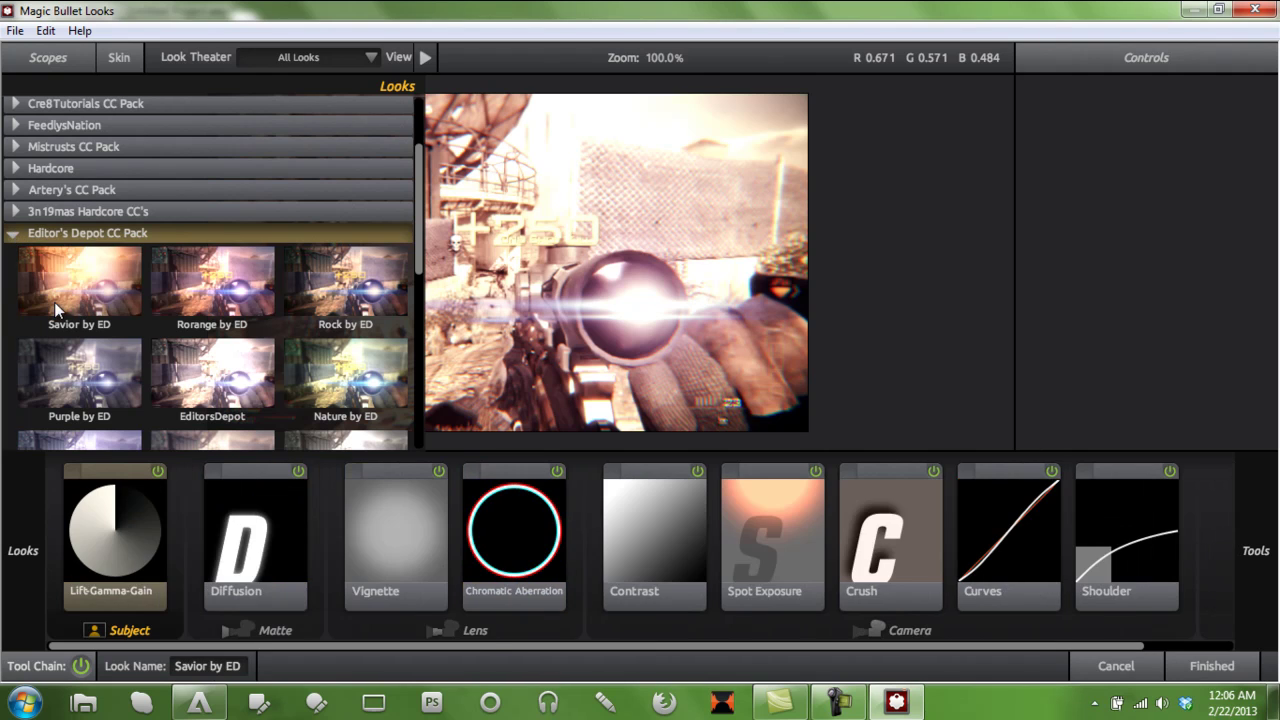
click(70, 376)
click(101, 288)
click(375, 298)
click(295, 380)
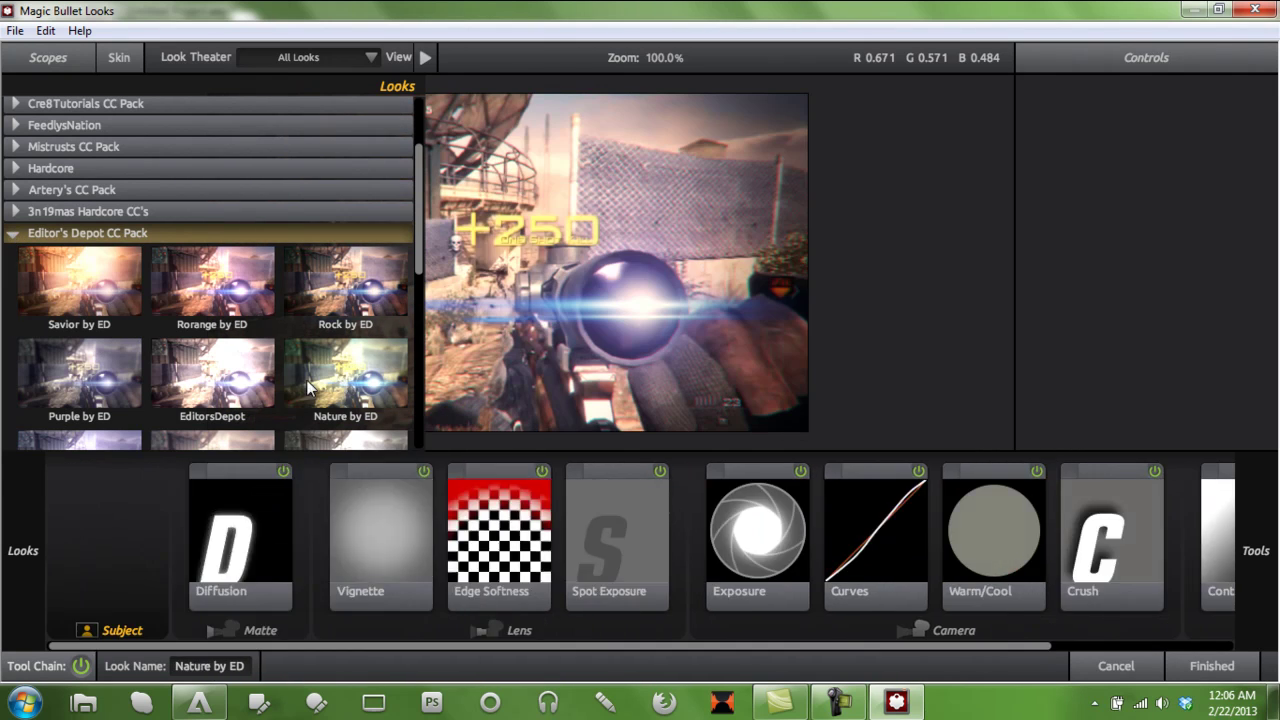
click(28, 238)
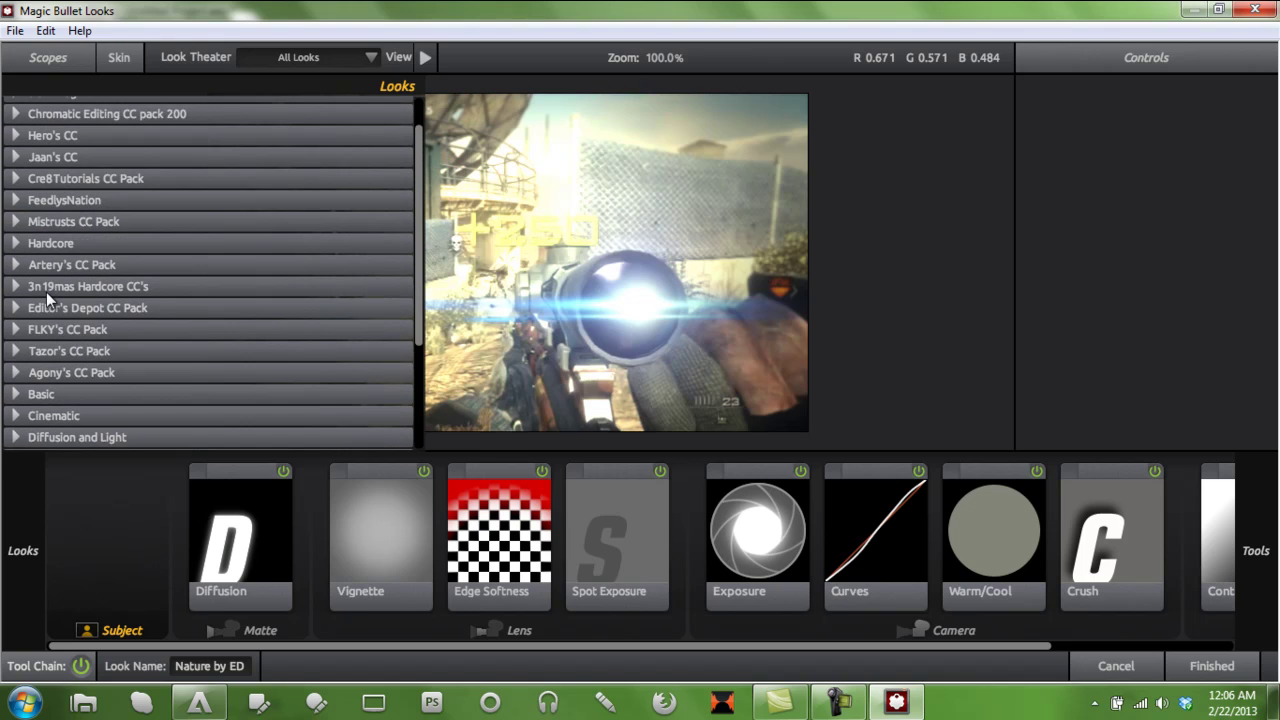
Preview Artery's Genesis, Green Goblin, 101st Airborne, Earth and Legion looks, settling on Dry Blood.
scroll(28, 179, up, 1)
scroll(22, 176, up, 1)
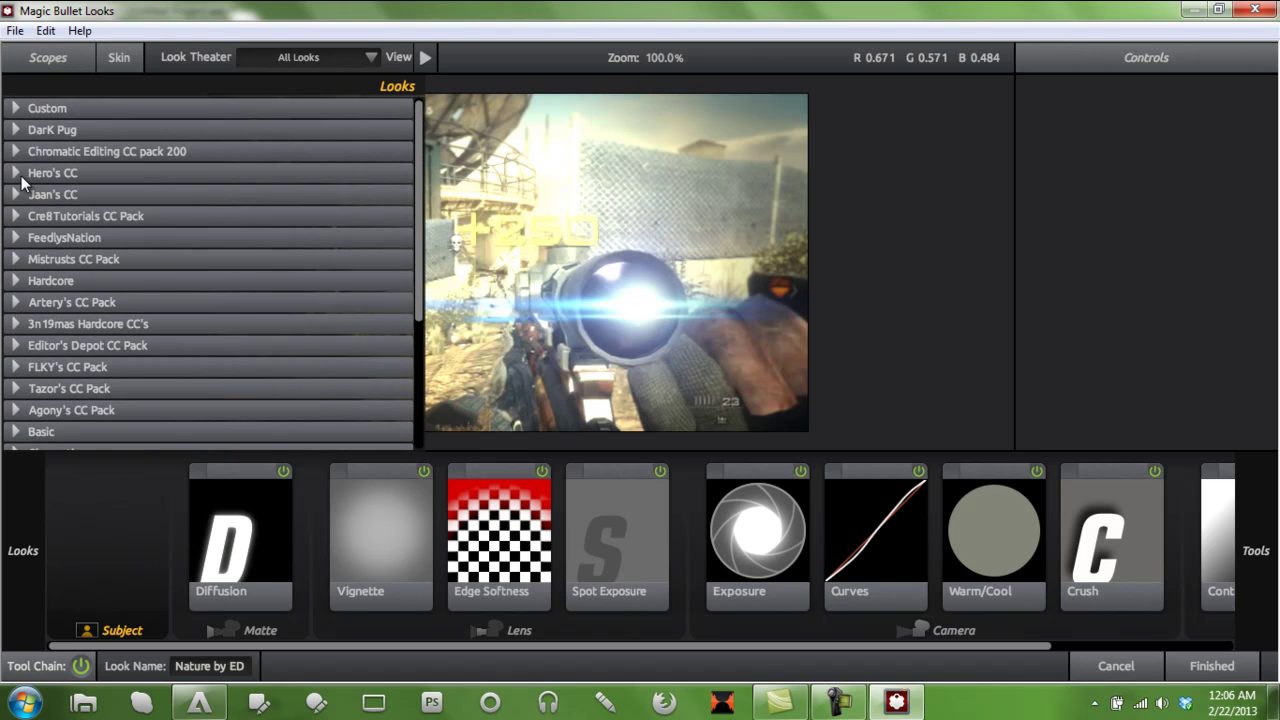
click(14, 305)
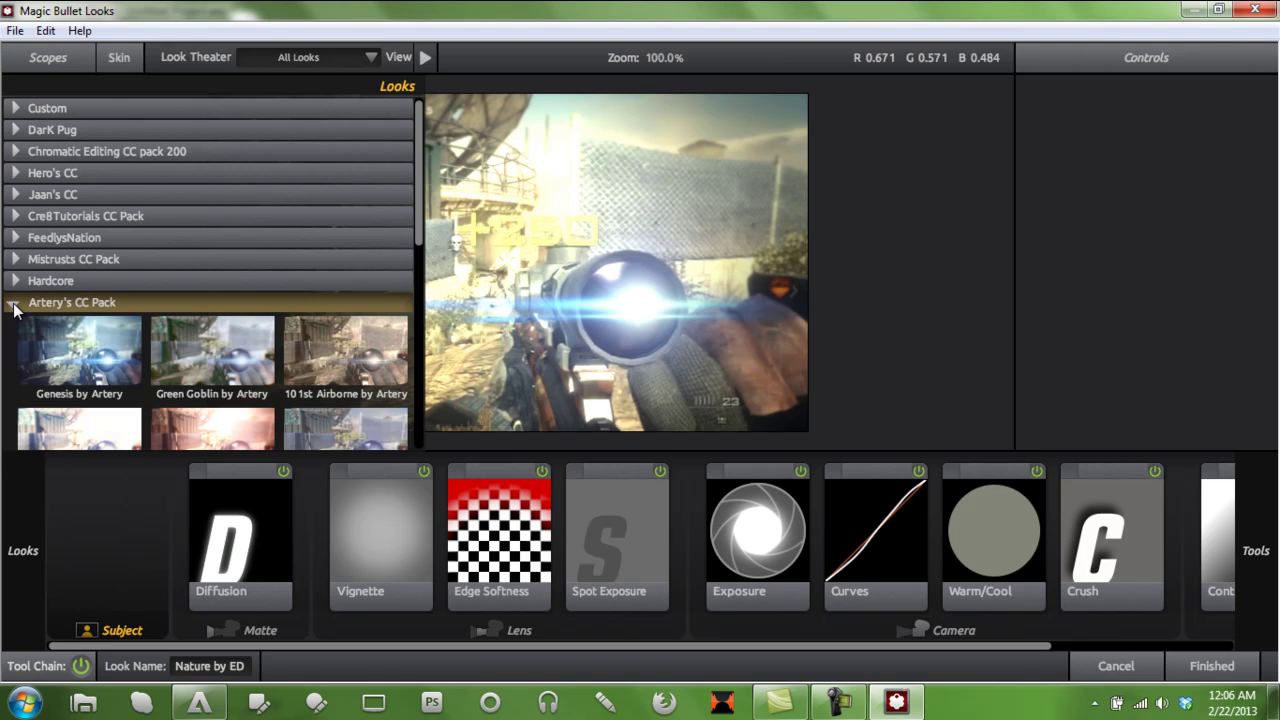
click(75, 336)
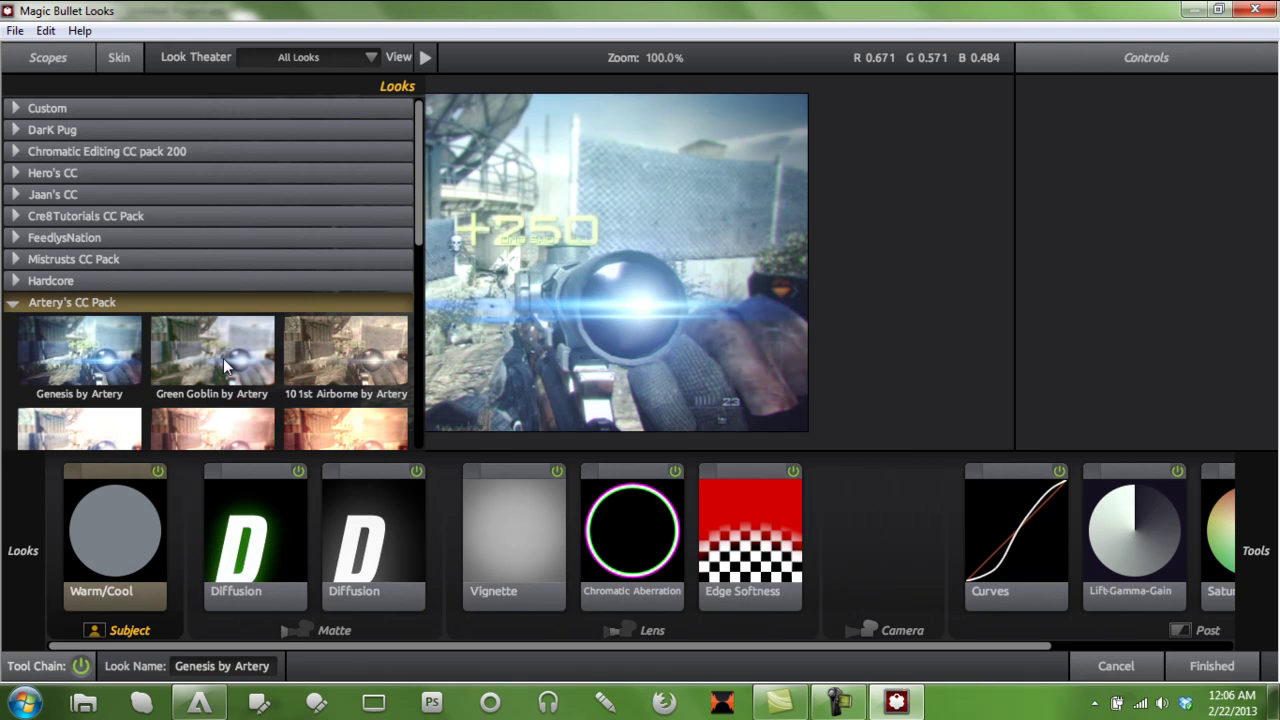
mouse_move(1255, 550)
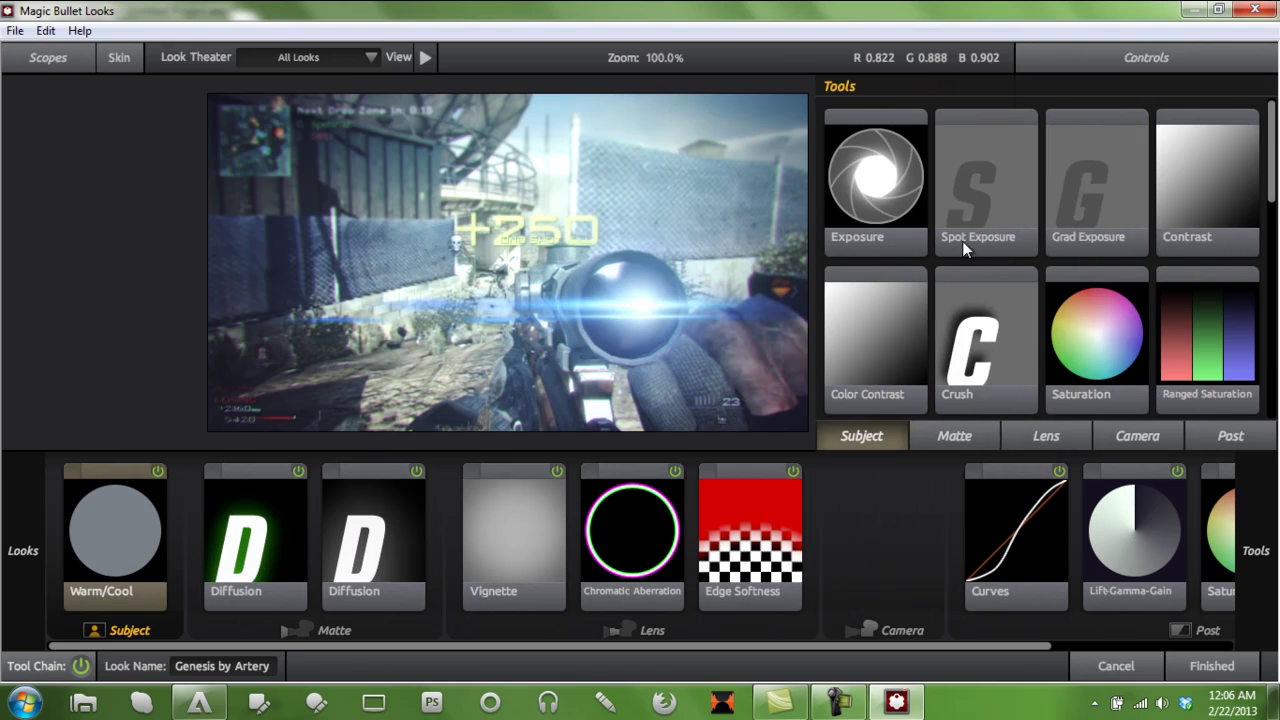
mouse_move(22, 550)
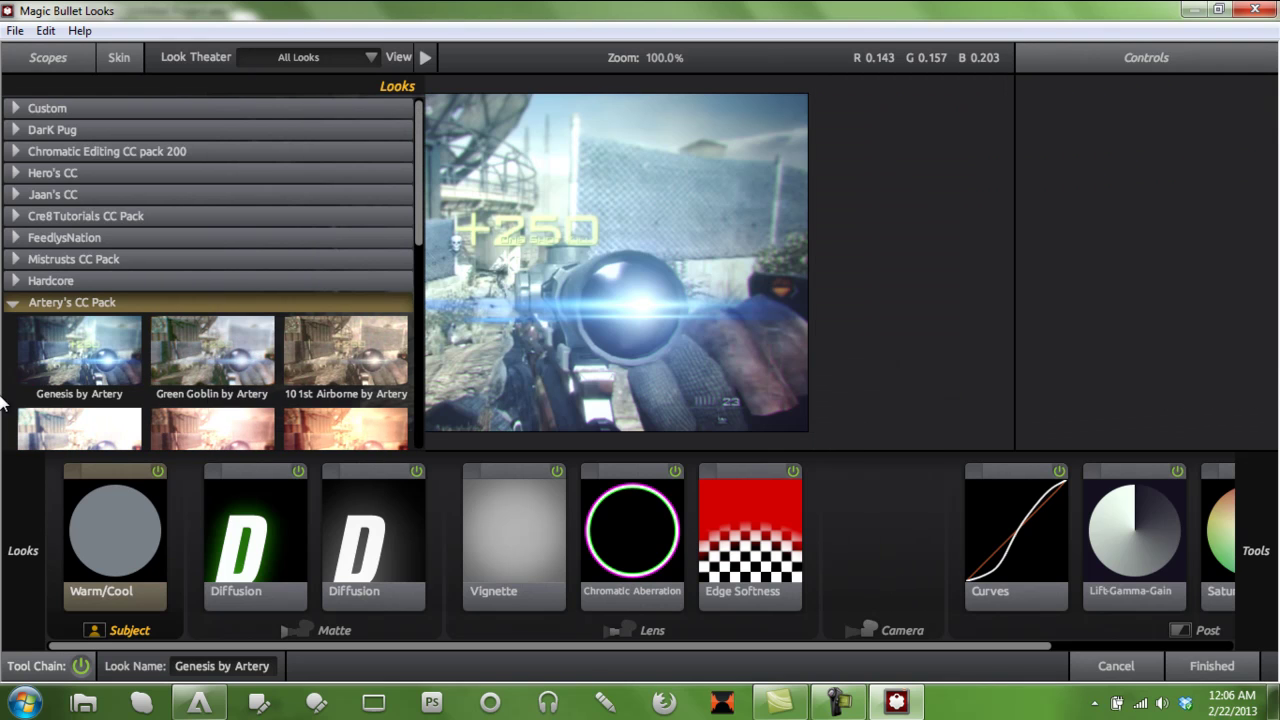
click(209, 336)
mouse_move(3, 287)
click(346, 378)
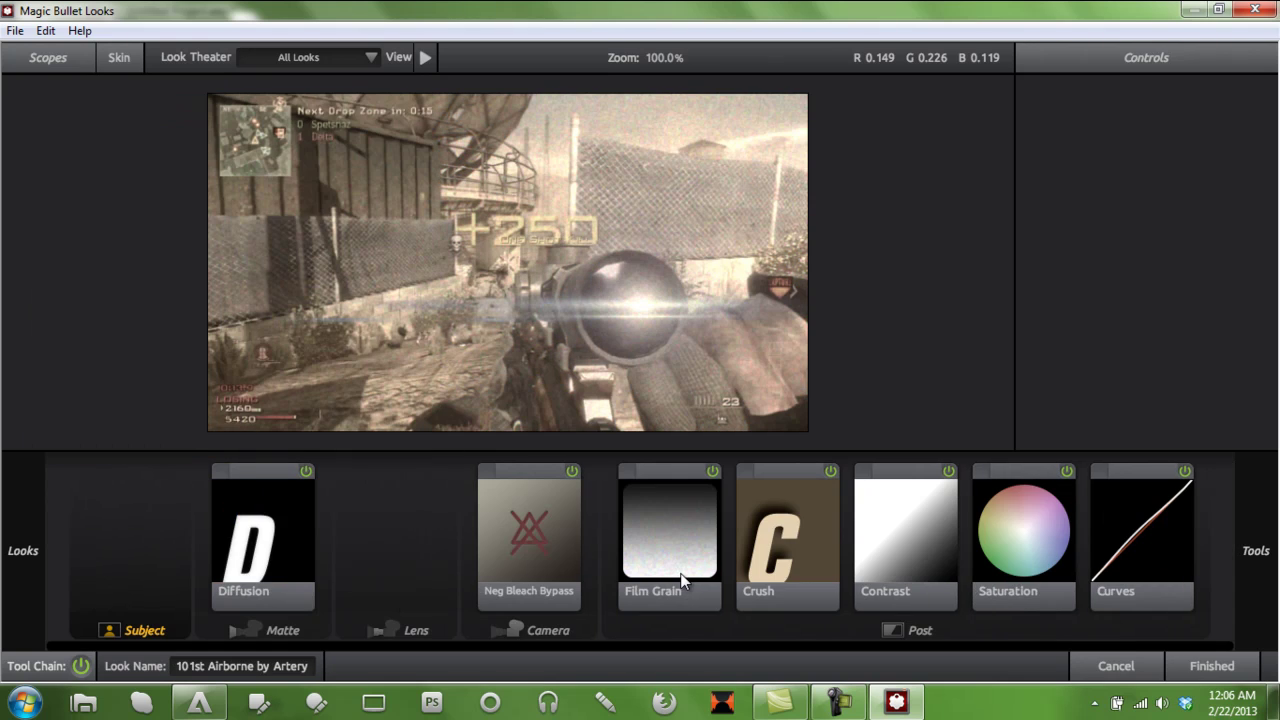
mouse_move(22, 550)
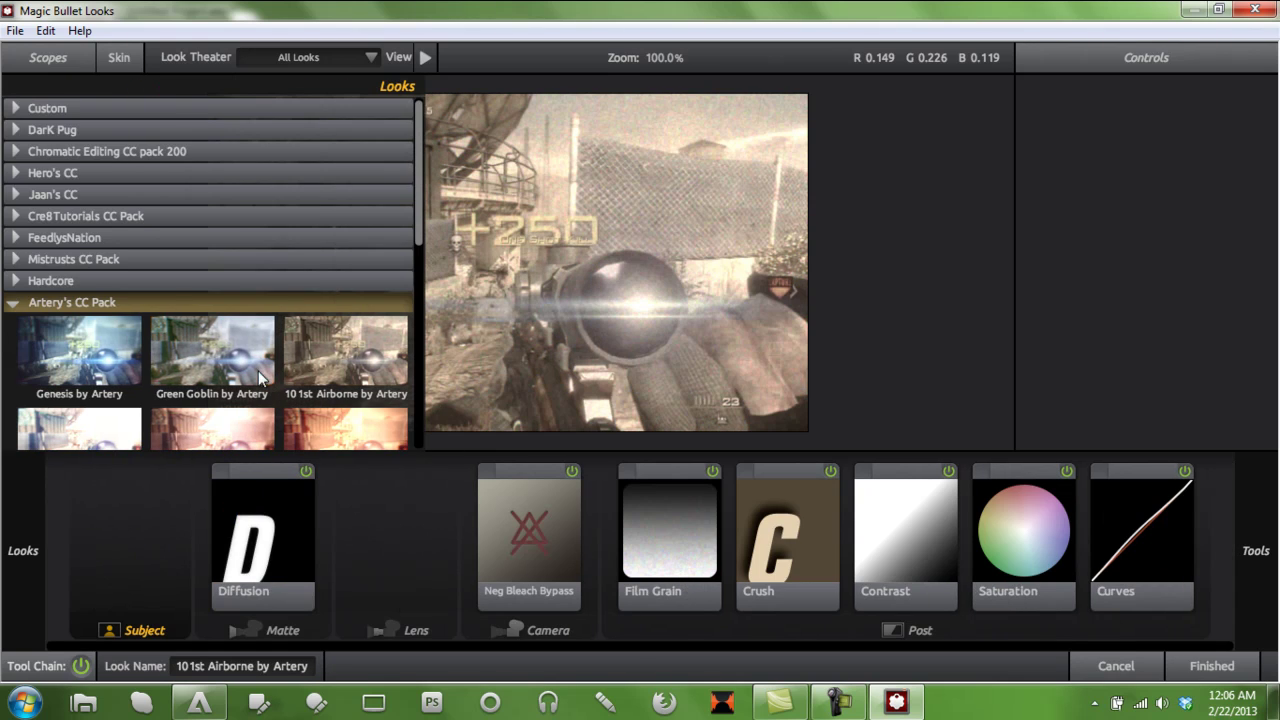
click(80, 372)
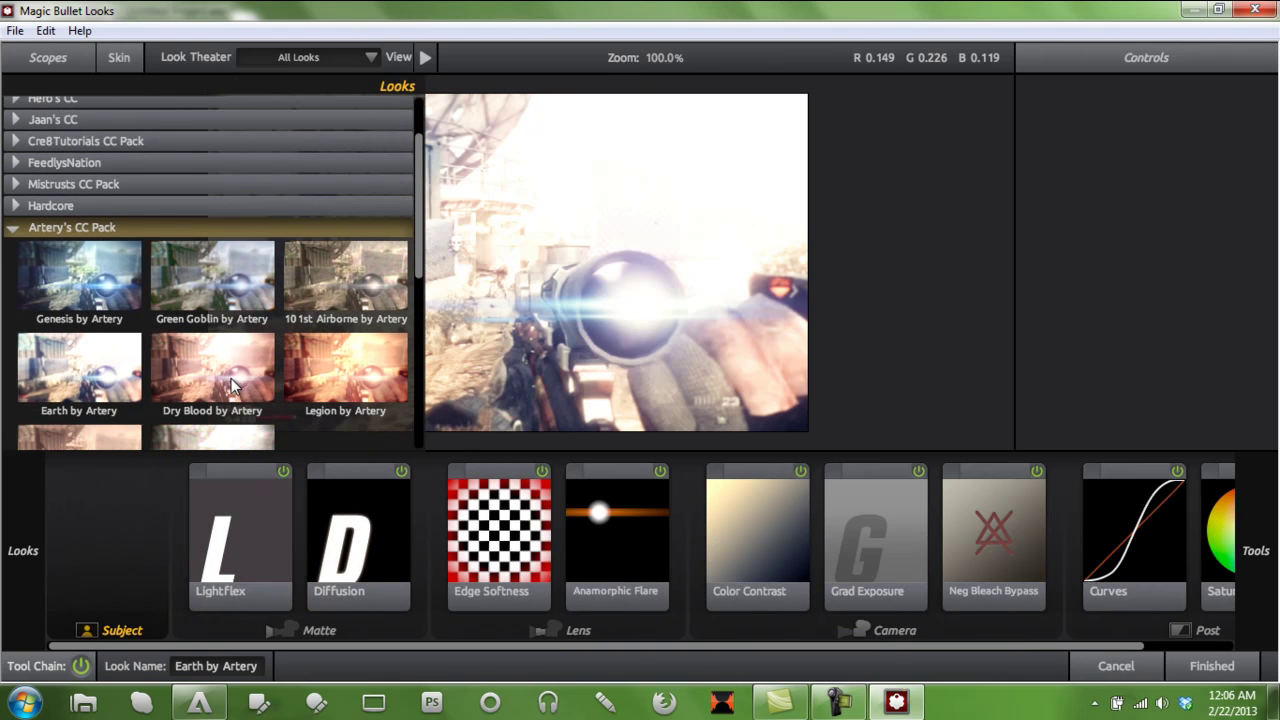
click(231, 378)
click(326, 370)
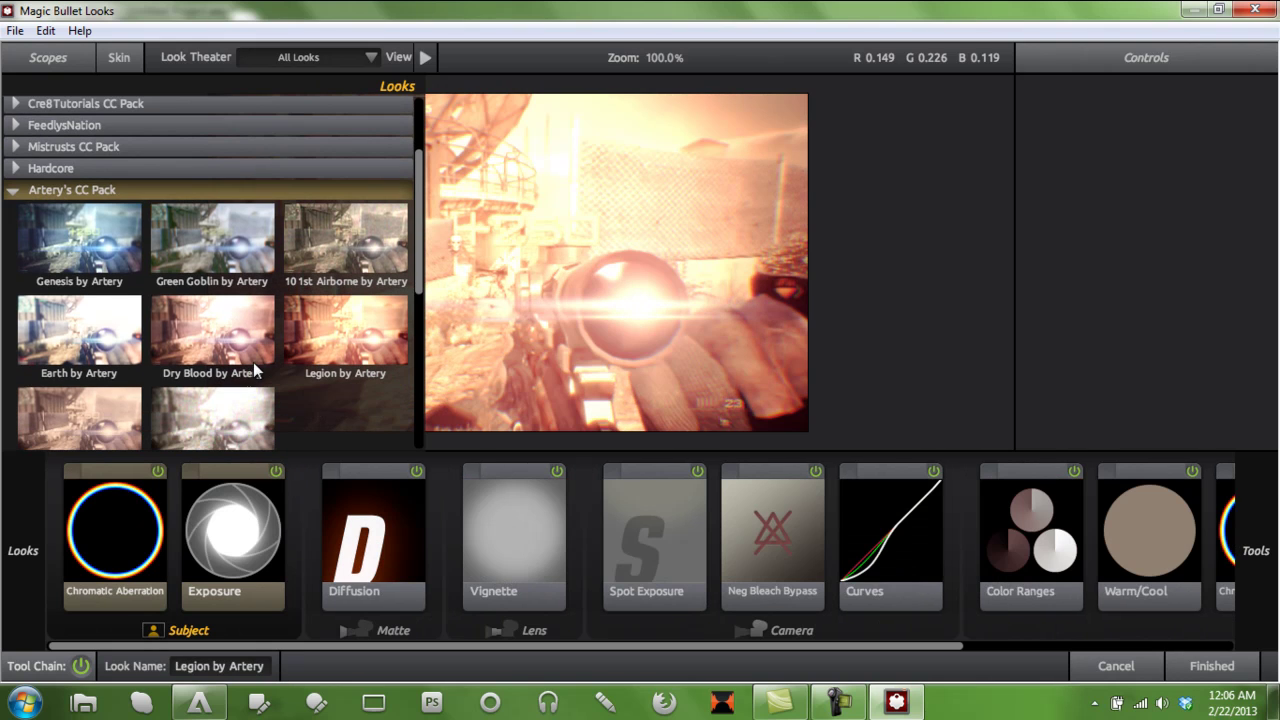
scroll(324, 370, down, 1)
click(173, 320)
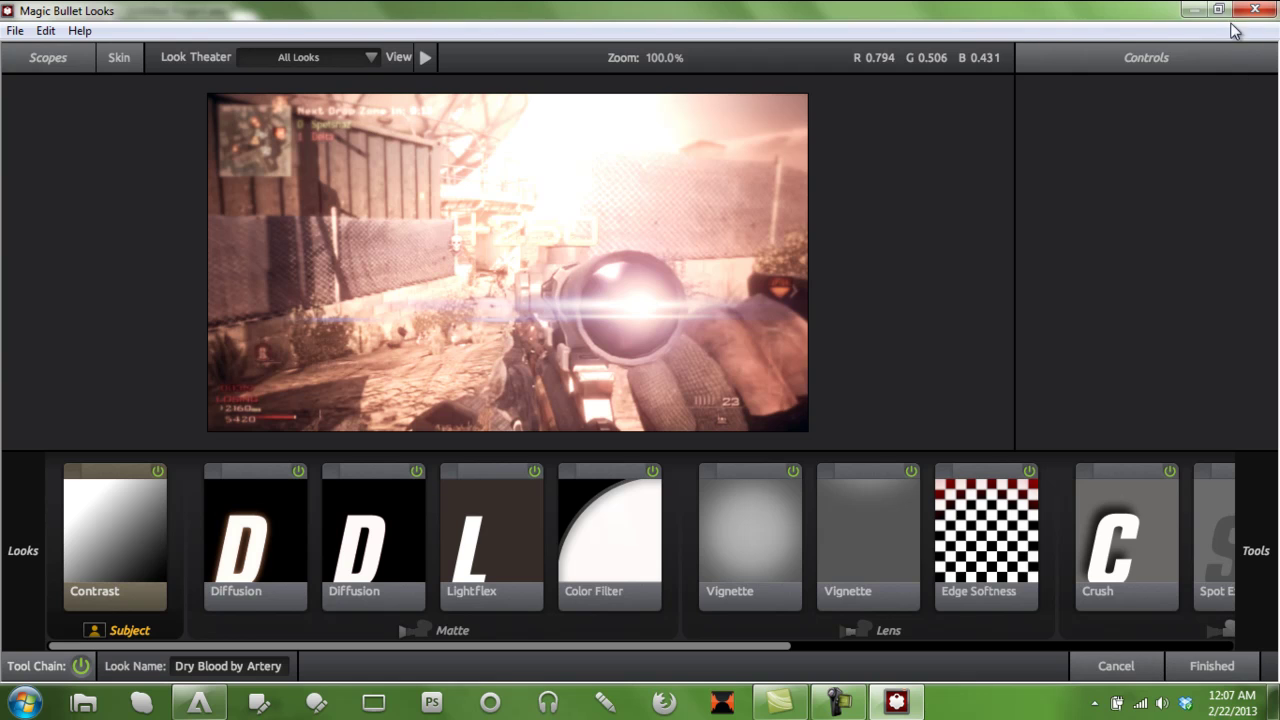
Exit the Magic Bullet Looks editor and get back to the After Effects scope-footage composition.
click(1114, 664)
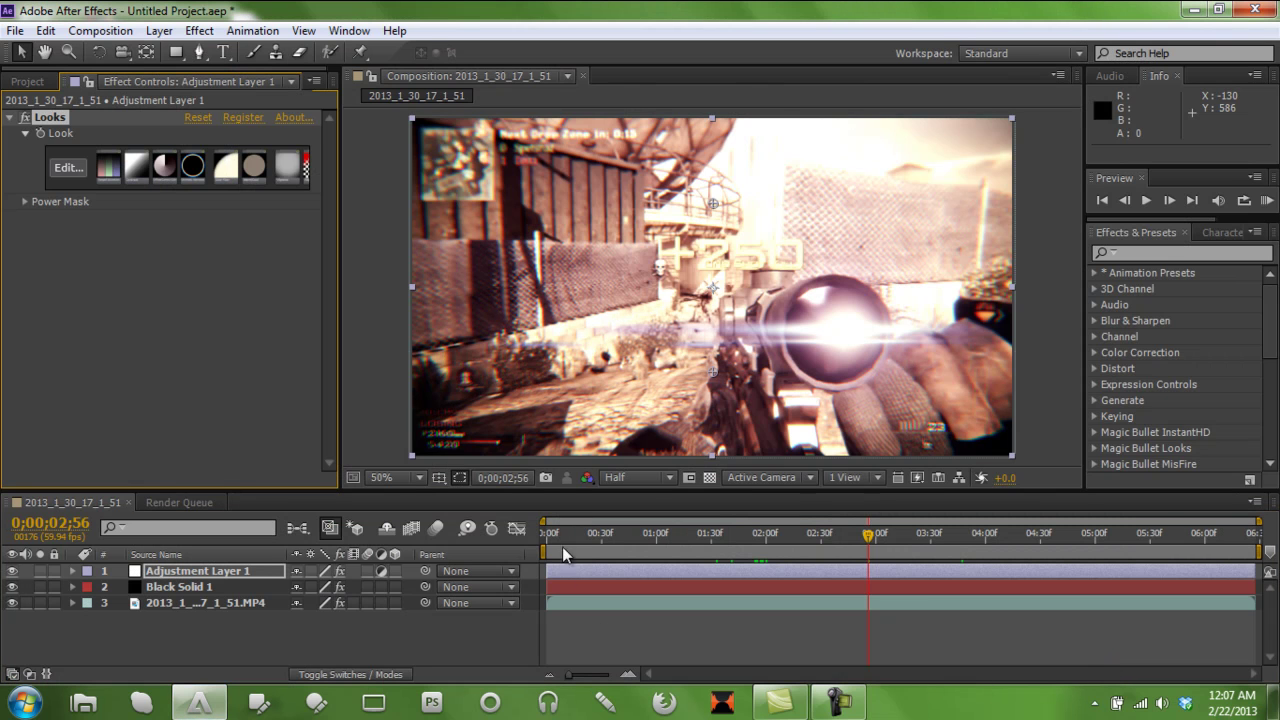
click(838, 700)
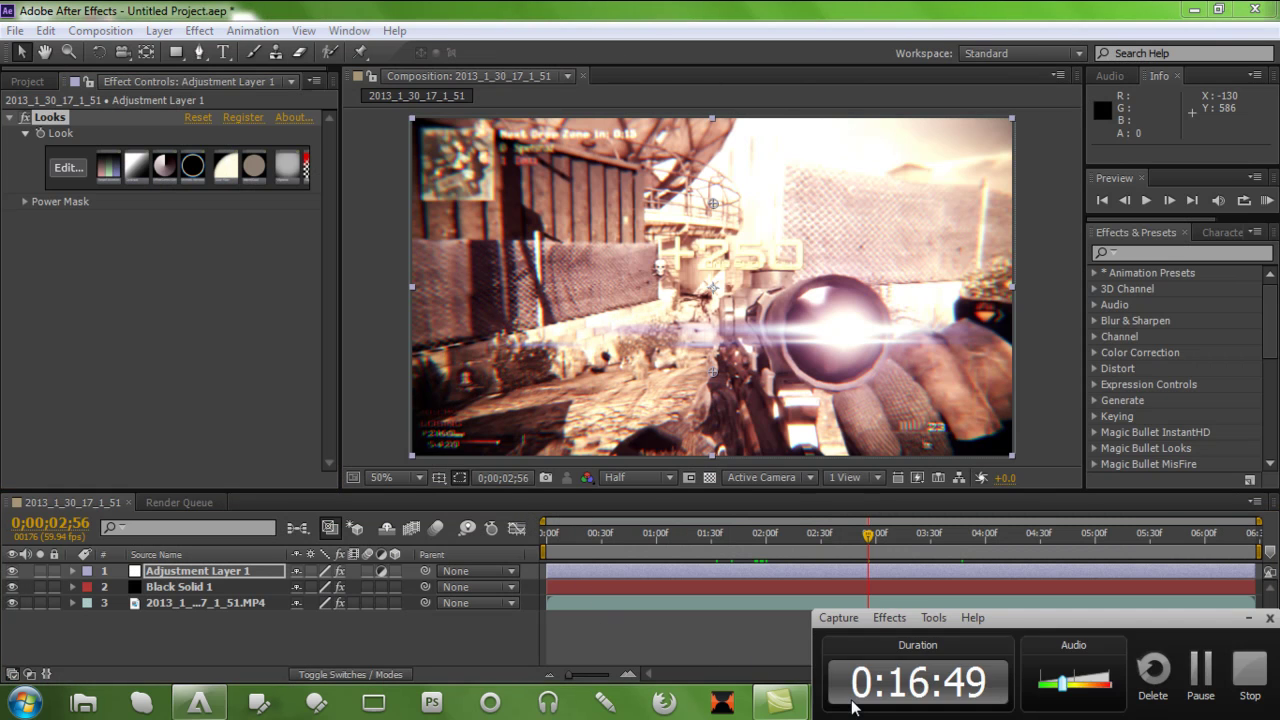